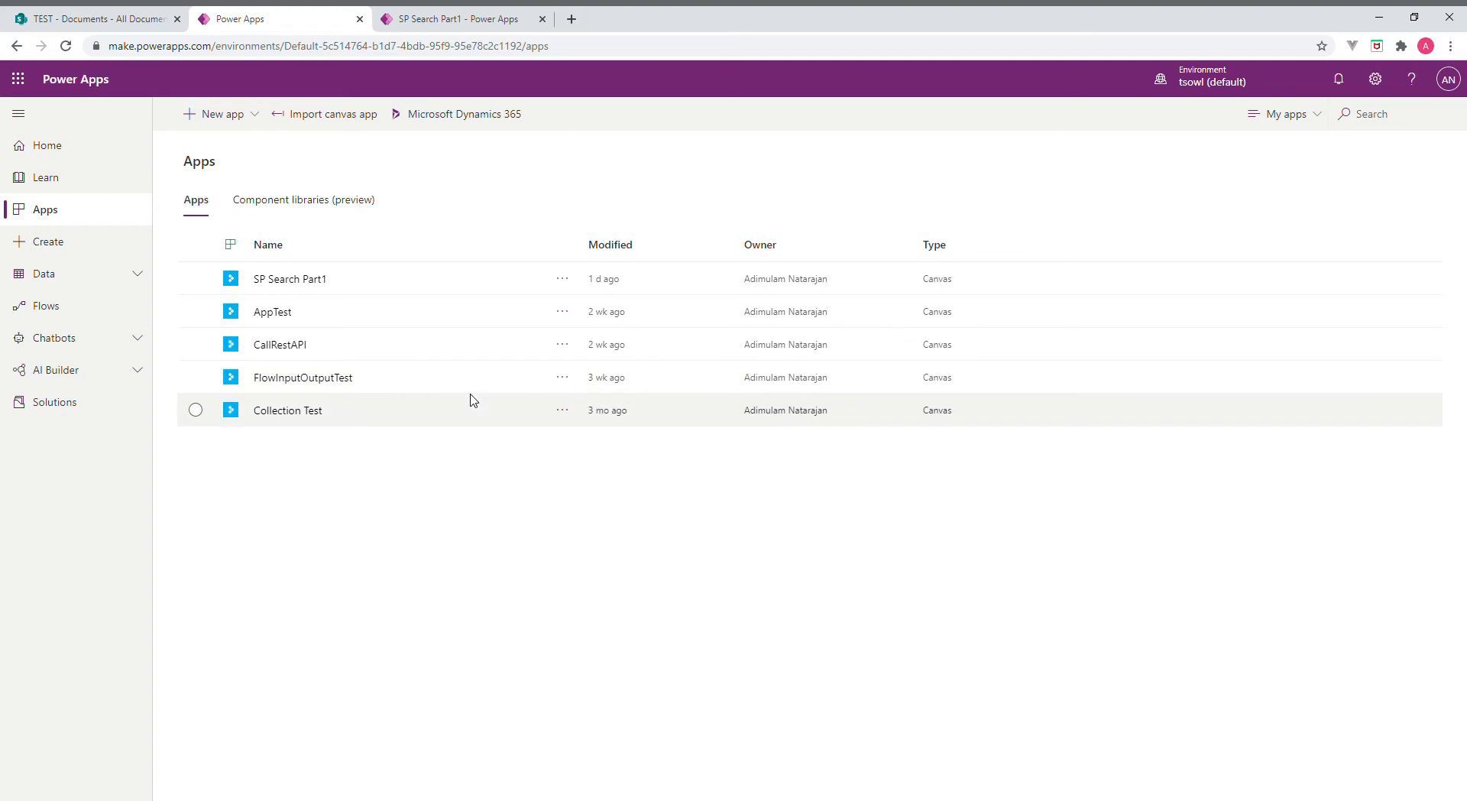
Switch to the SharePoint TEST site and look through the files in its Documents library
click(76, 19)
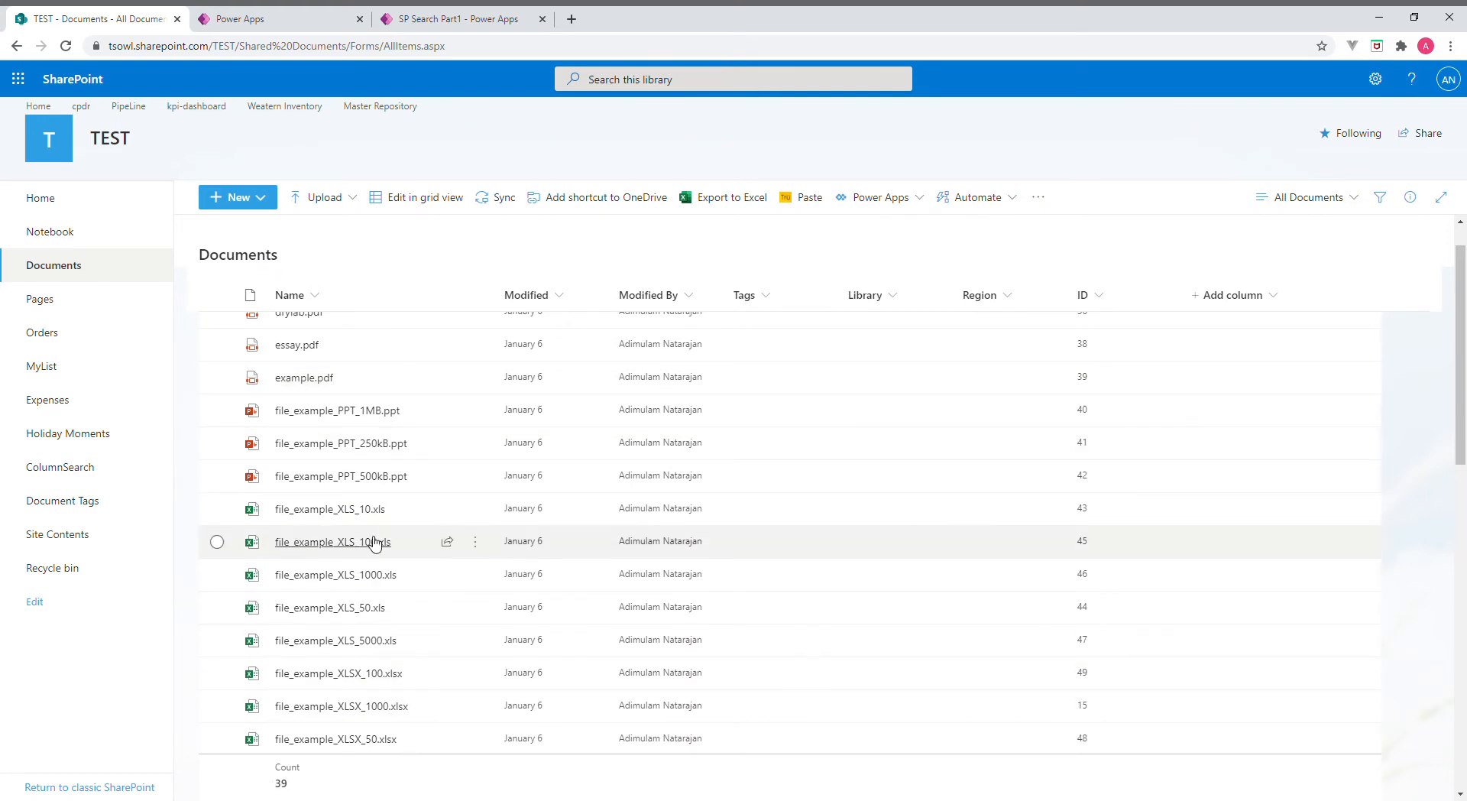
scroll(370, 539, down, 5)
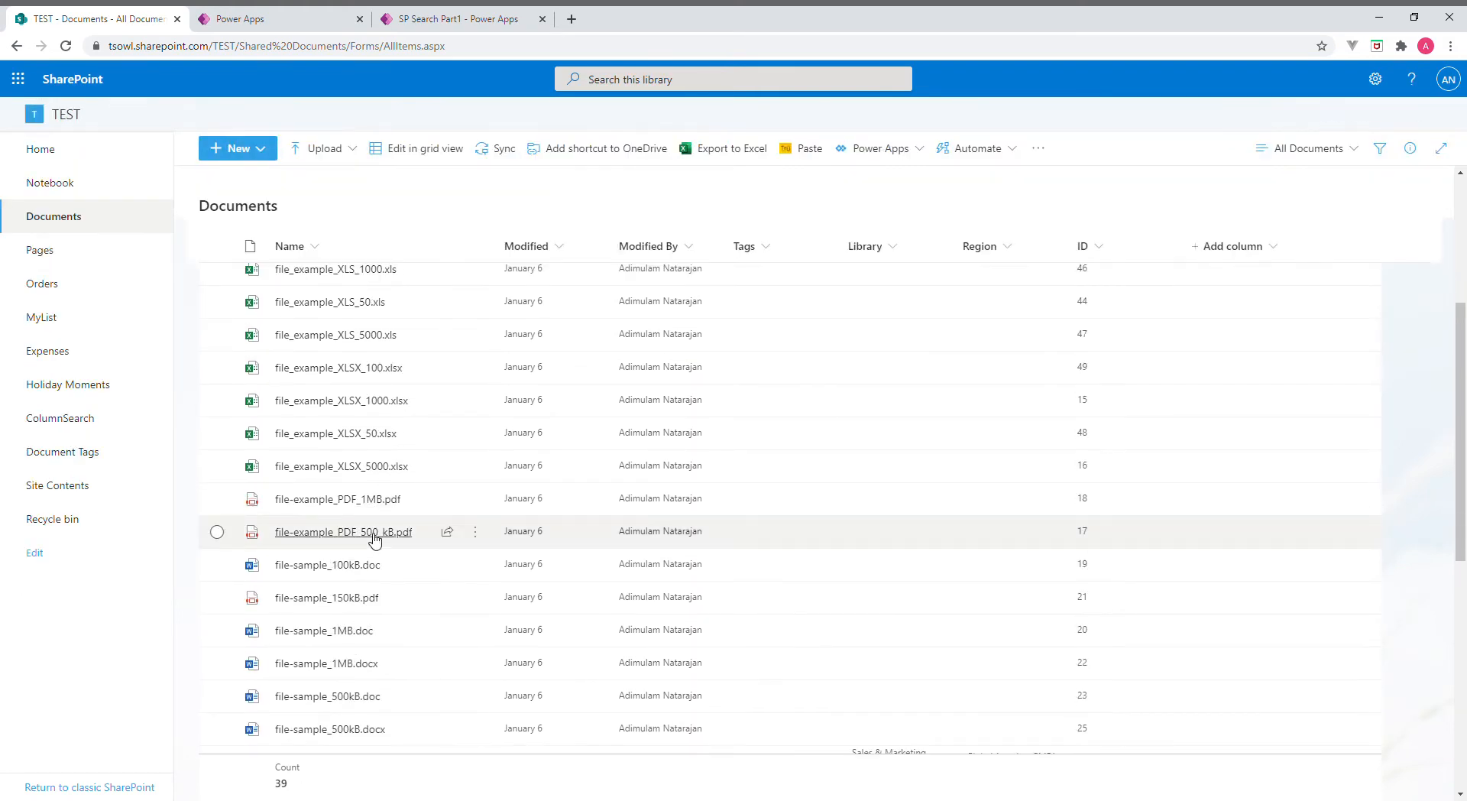
scroll(375, 535, up, 5)
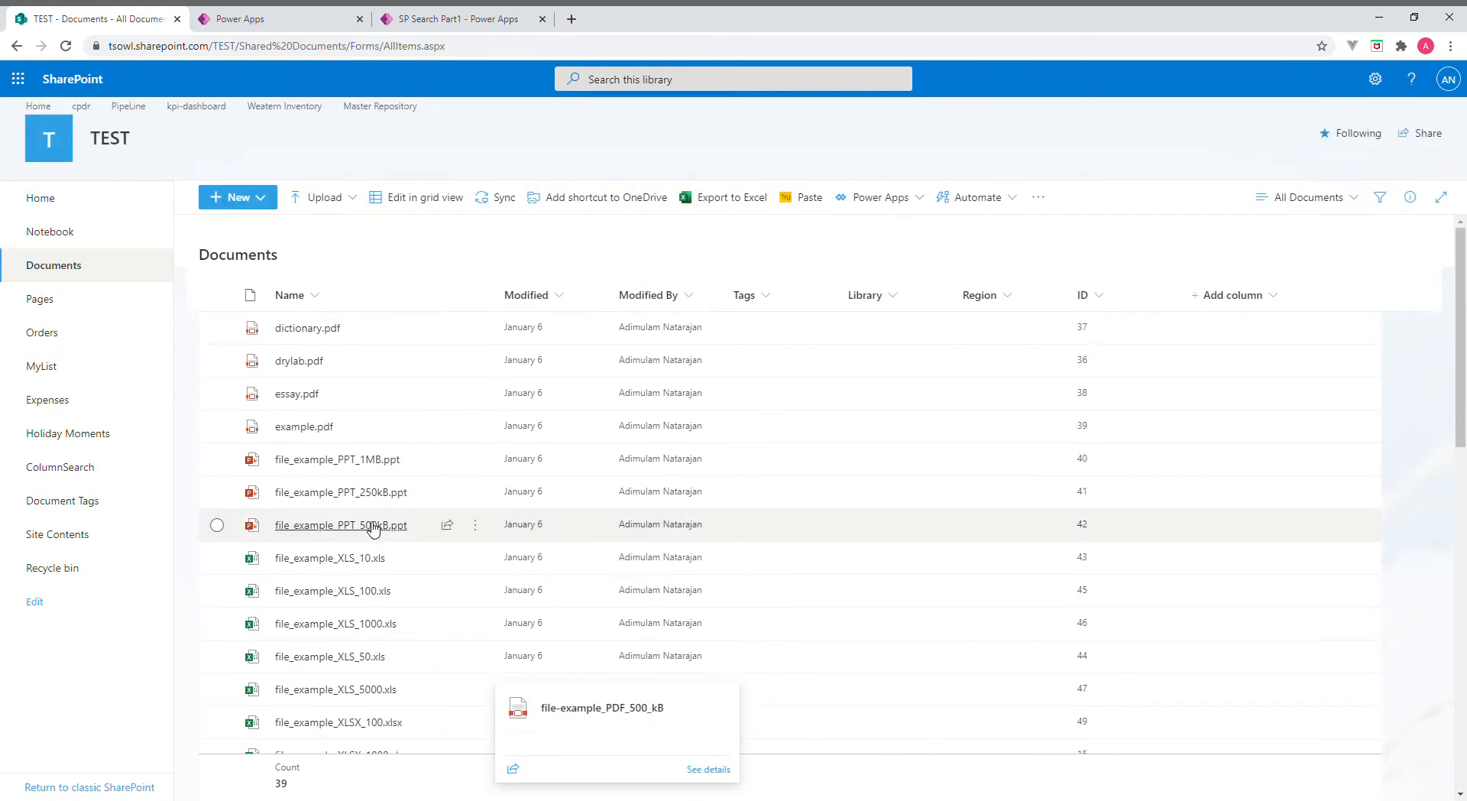
Switch to the running SP Search Part1 app, clear the search text and search for all documents
click(277, 23)
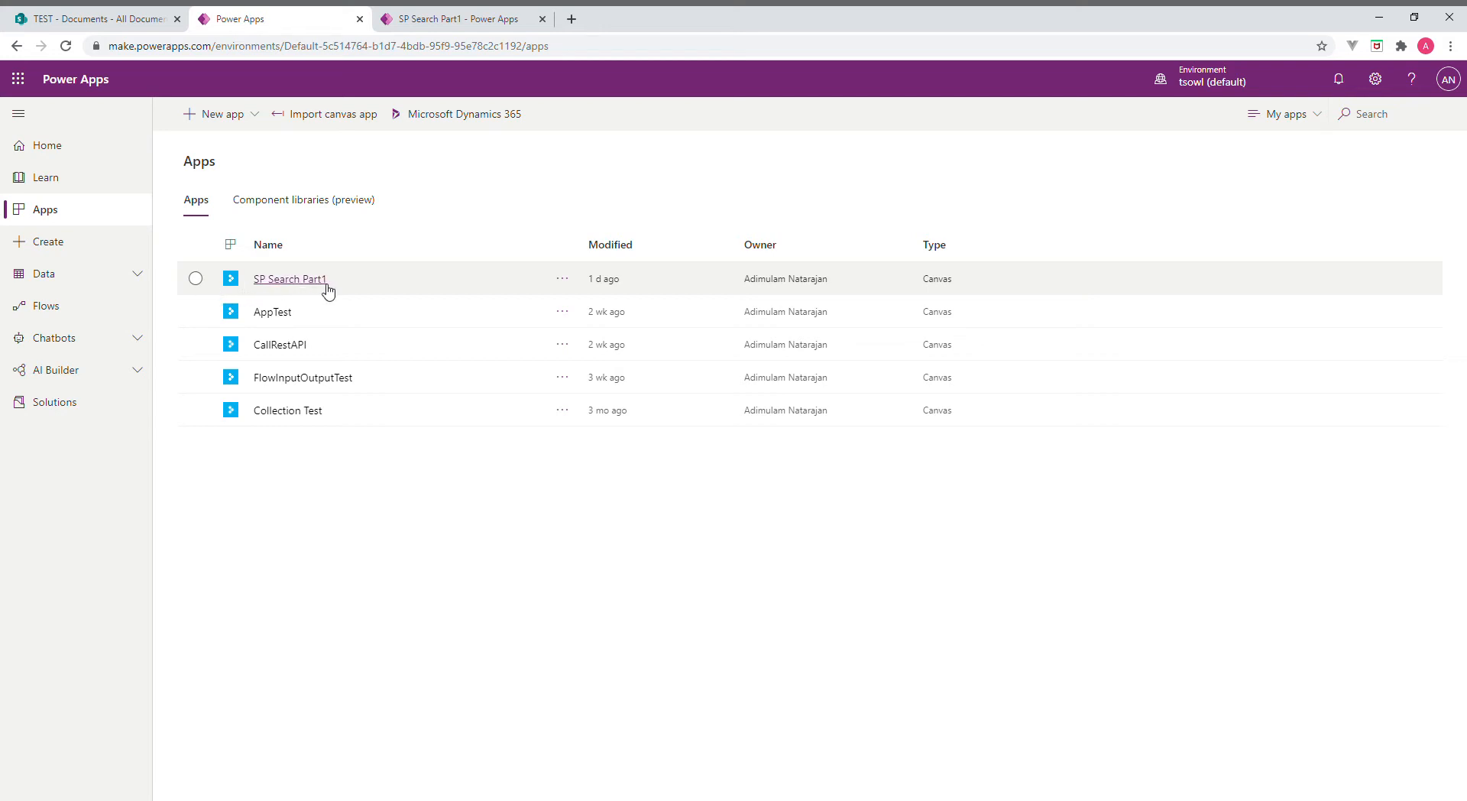
click(441, 26)
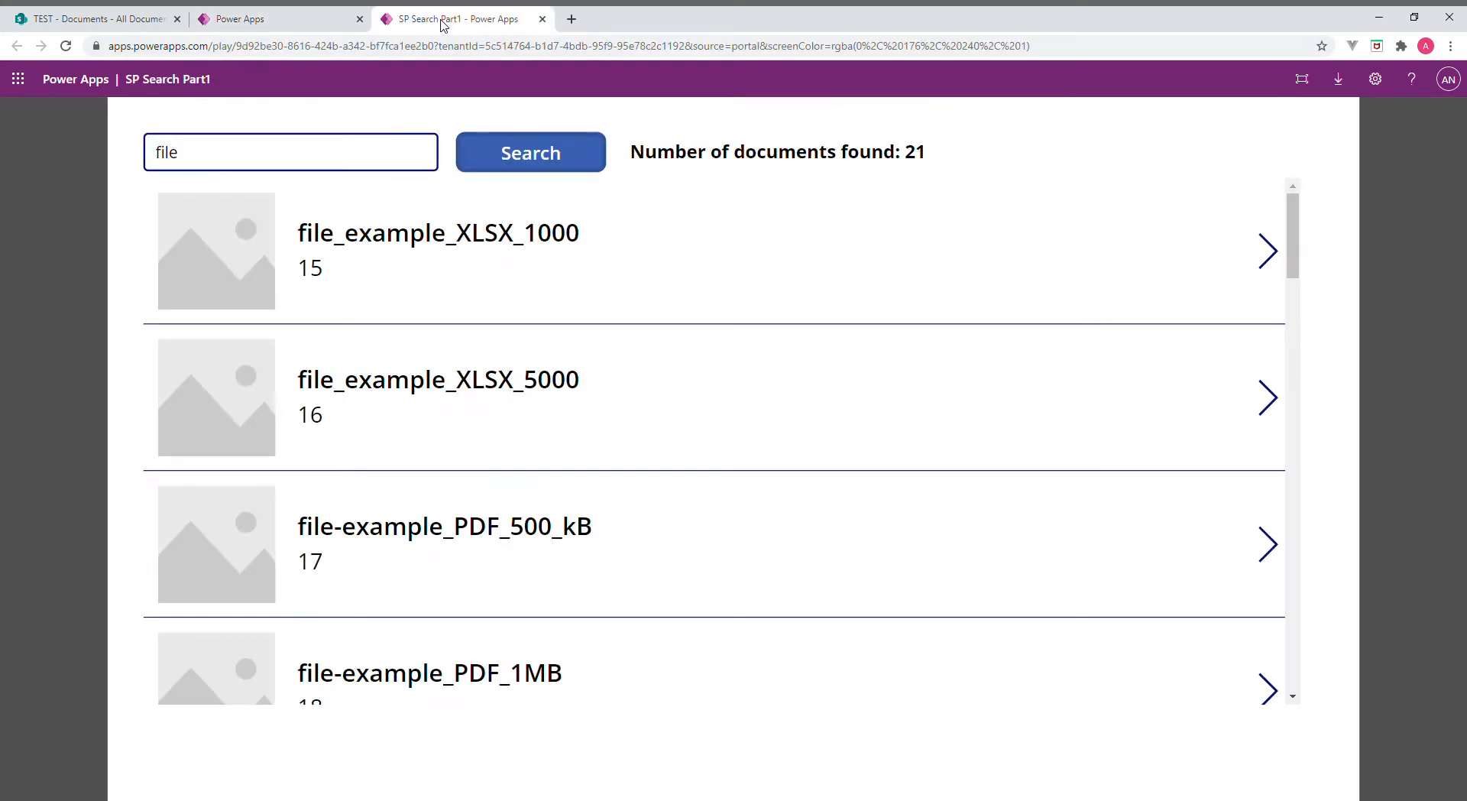
click(329, 152)
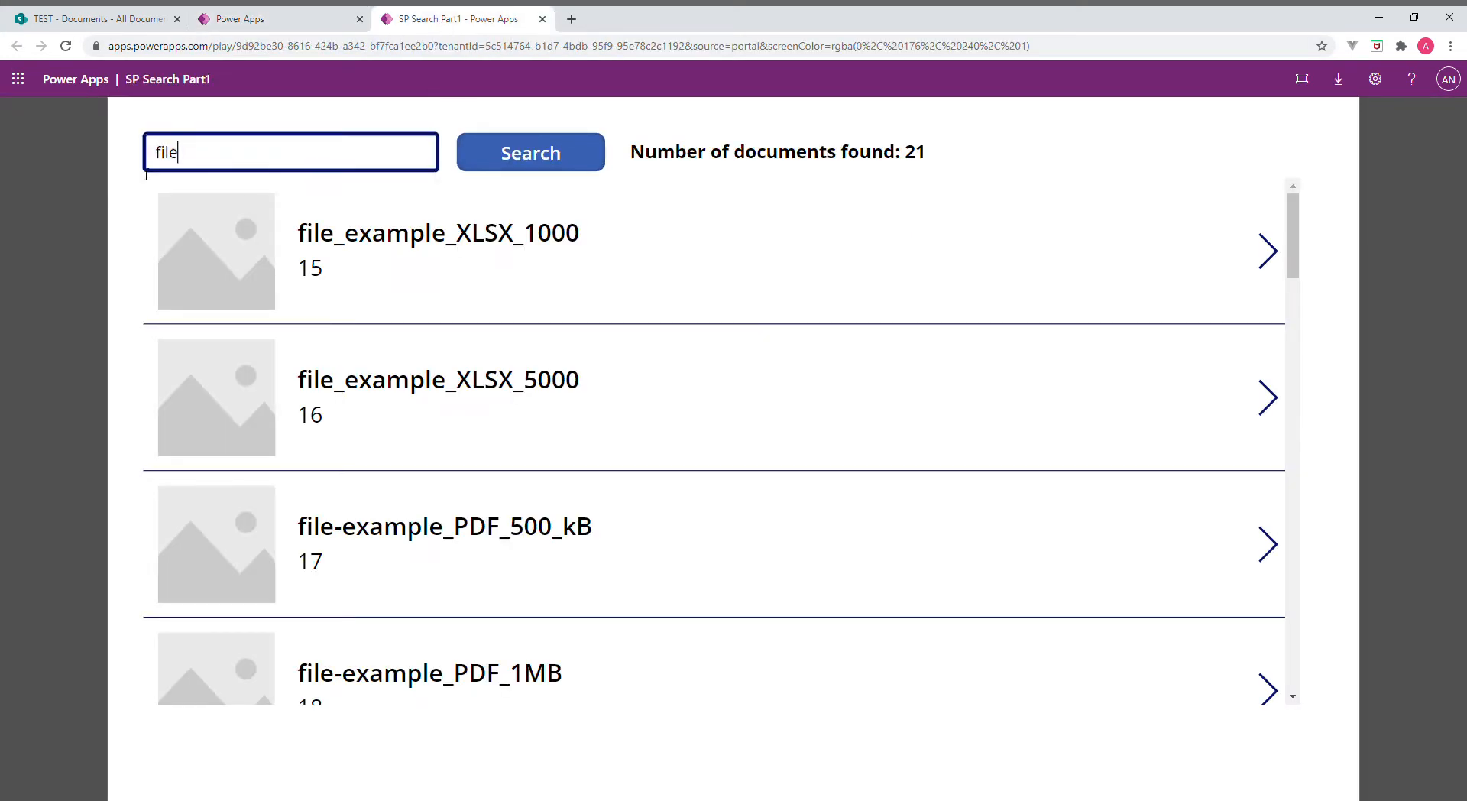
key(ctrl+a)
key(BackSpace)
click(550, 152)
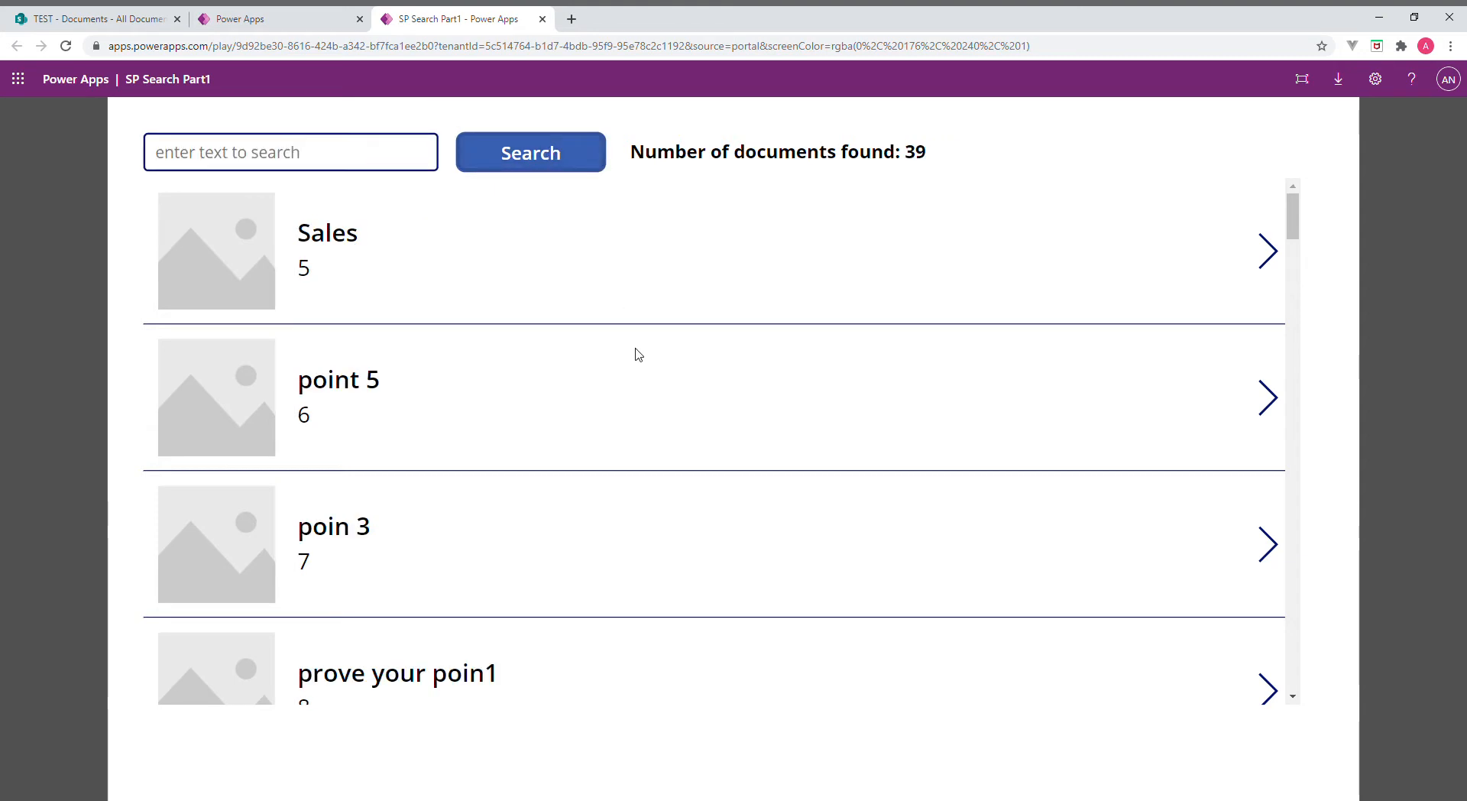
scroll(633, 375, down, 3)
scroll(633, 384, up, 3)
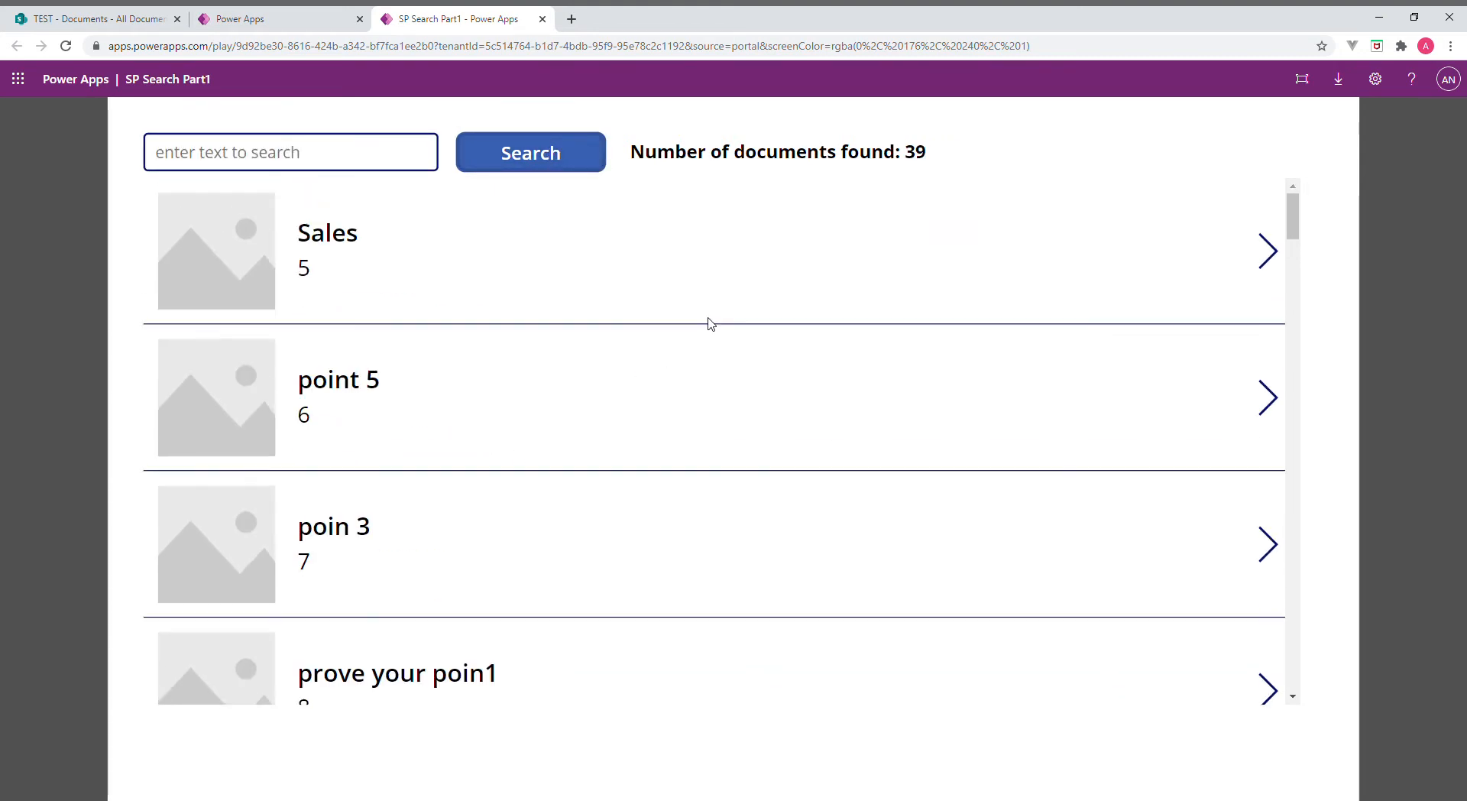
Return to the SharePoint Documents library and compare its files, including point 5.docx, with the app's search results
click(76, 25)
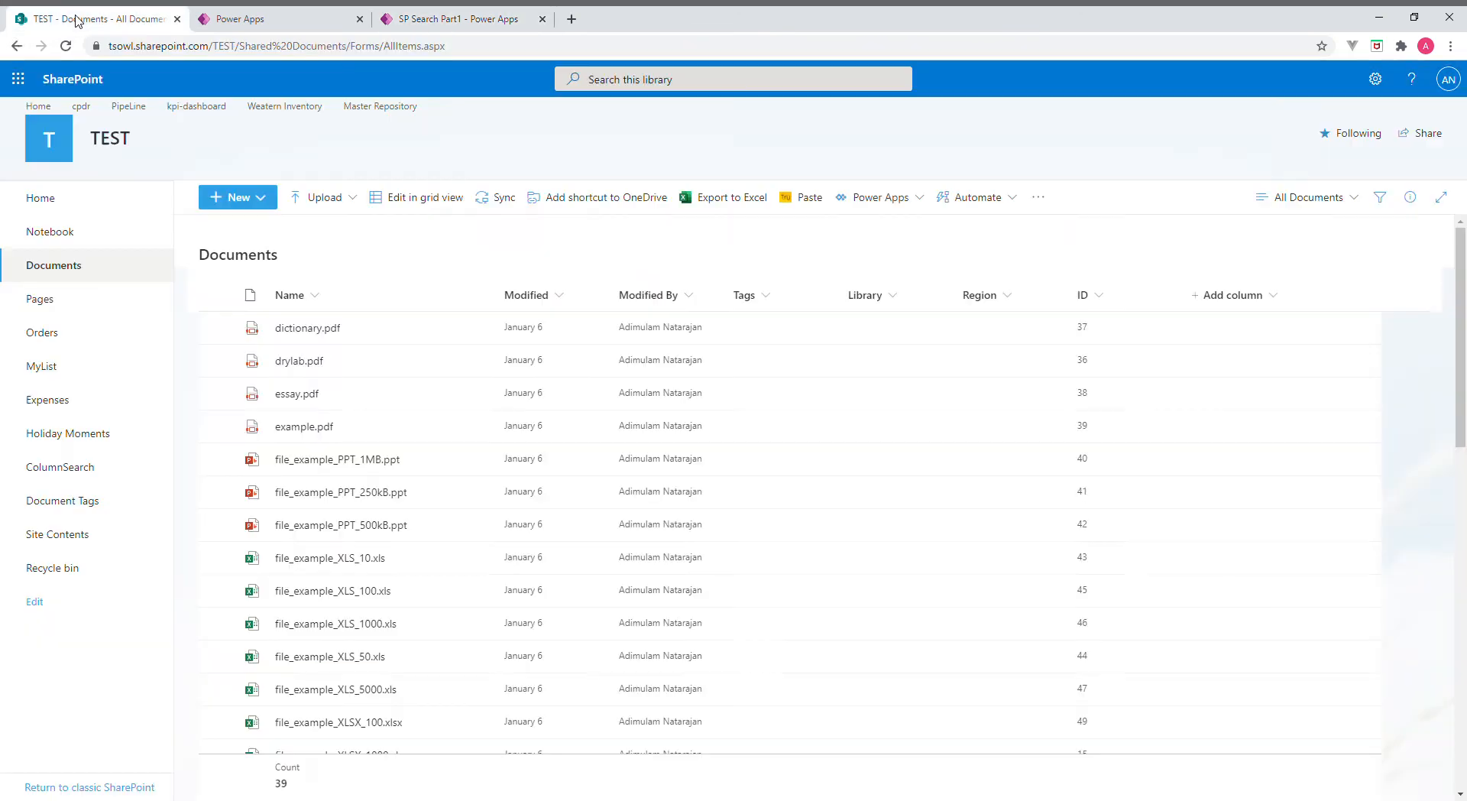
scroll(424, 459, down, 10)
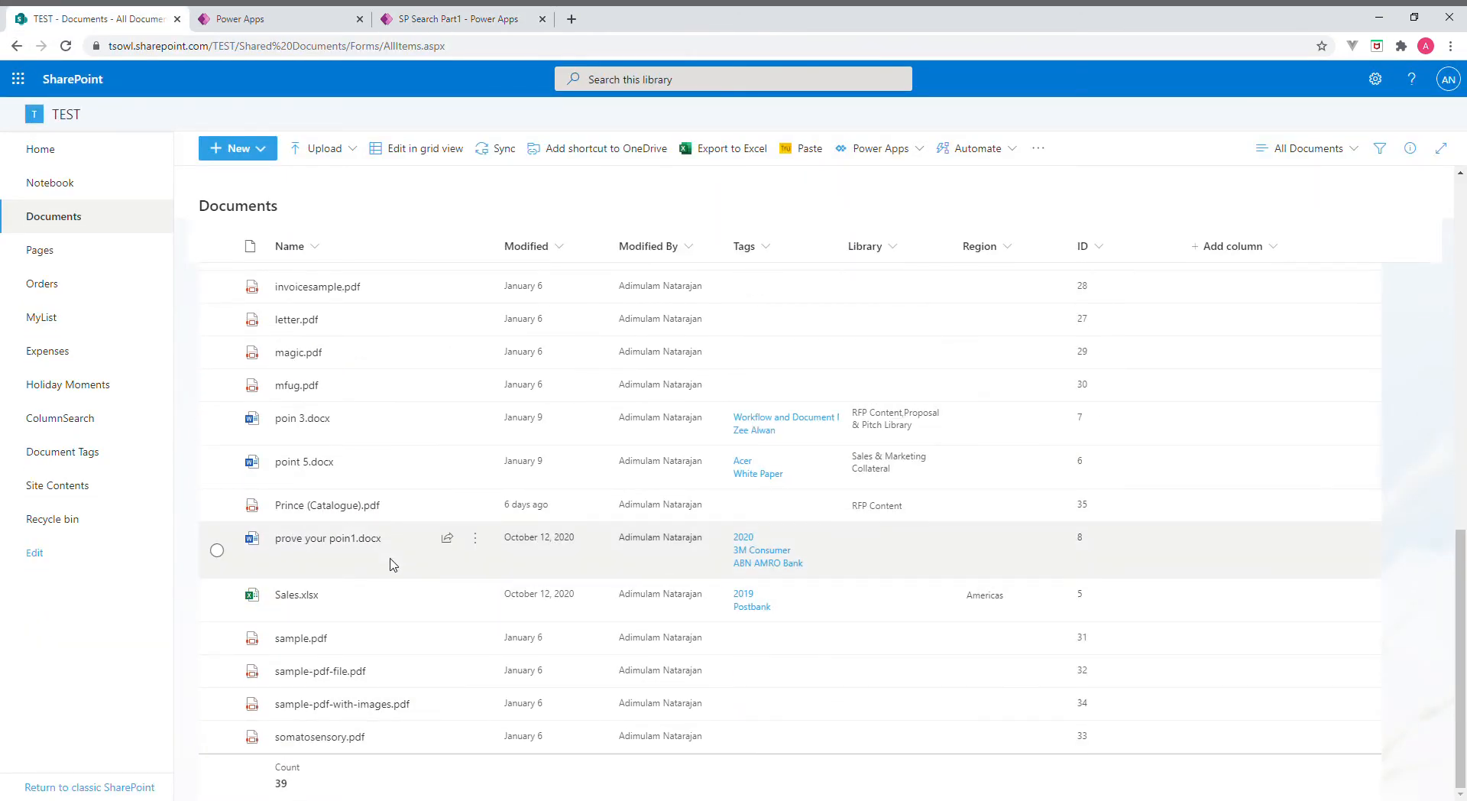
mouse_move(337, 466)
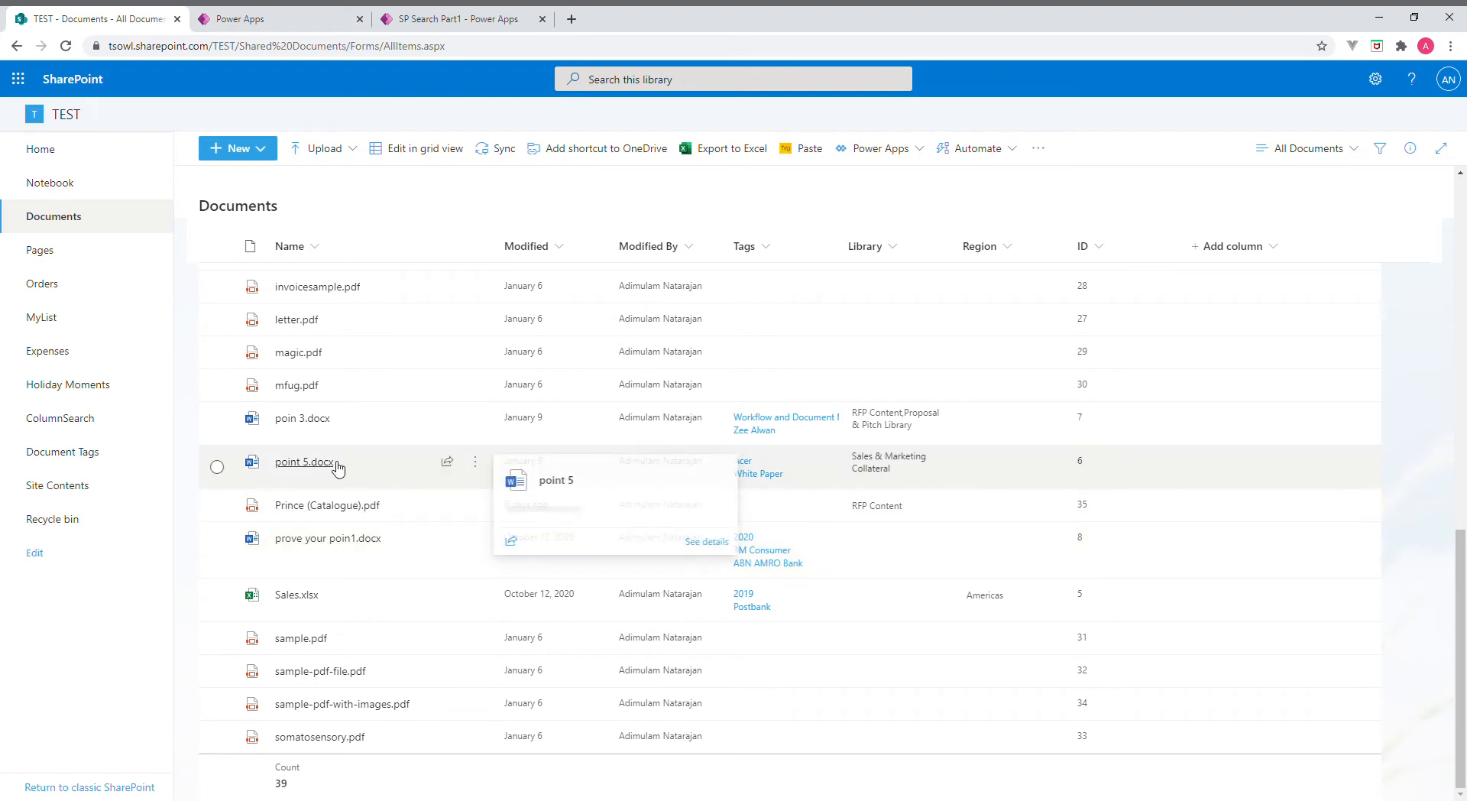
scroll(334, 468, up, 4)
scroll(334, 466, up, 7)
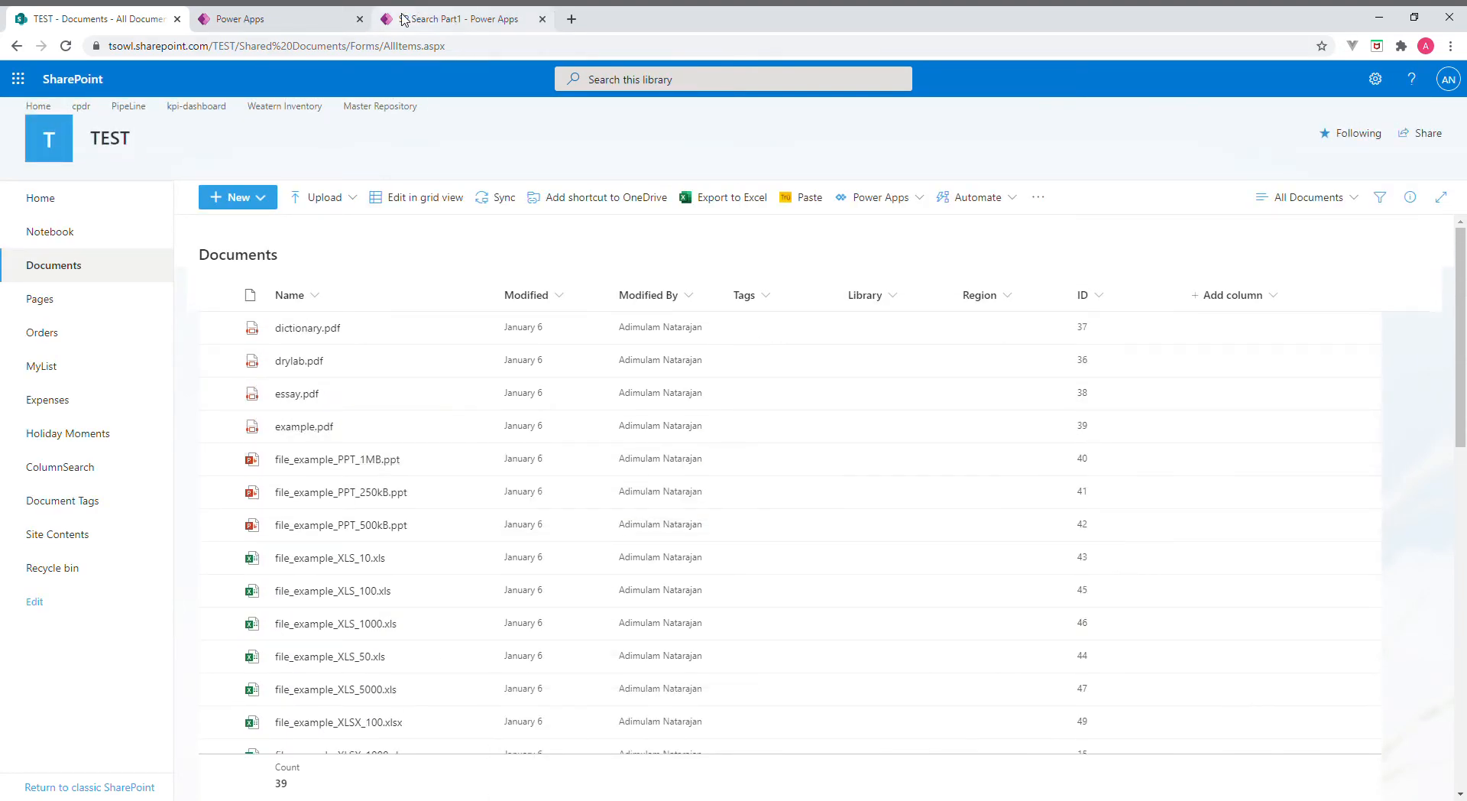
Search for "essay" in the SP Search Part1 app
click(427, 20)
click(223, 162)
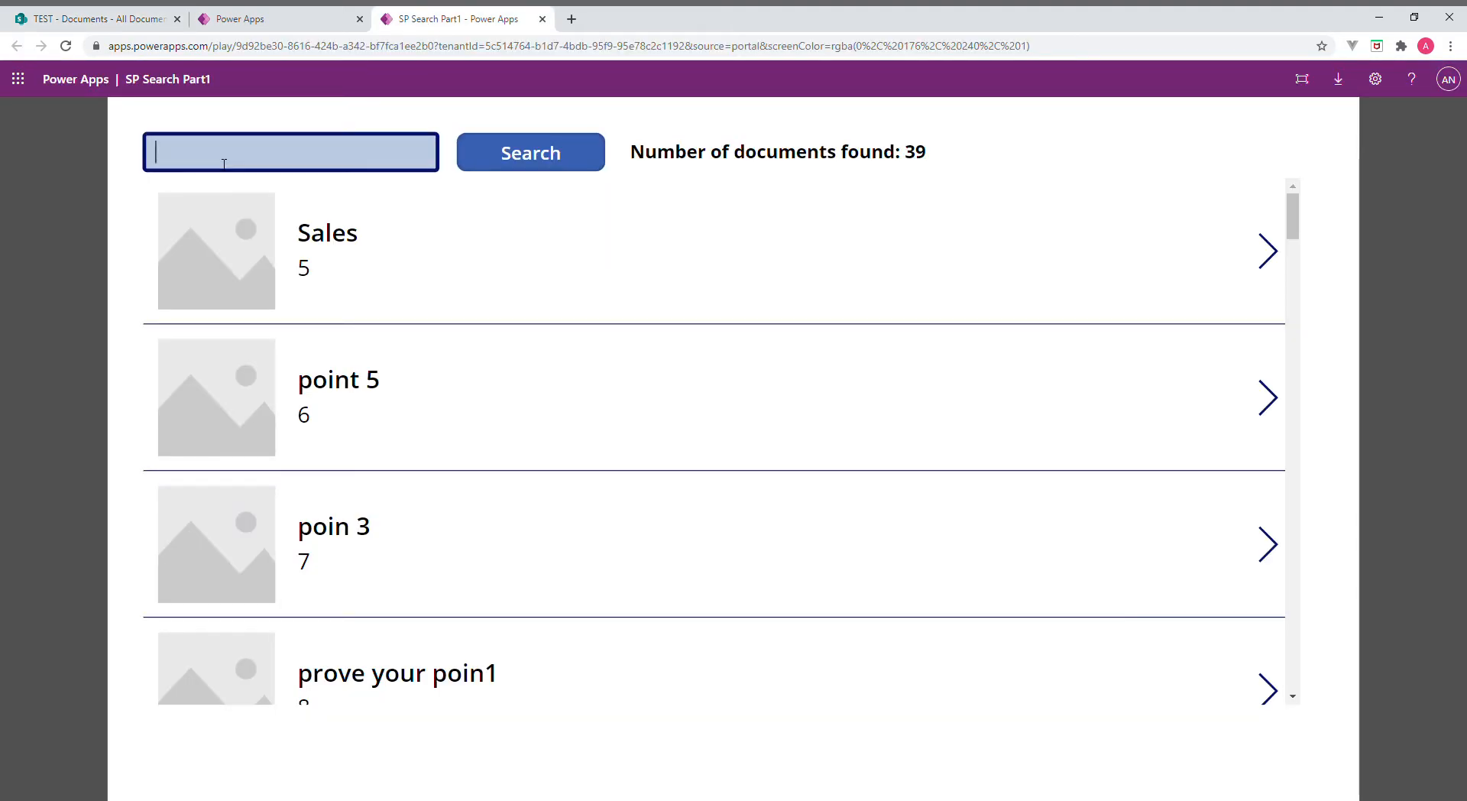
text(essay)
click(539, 152)
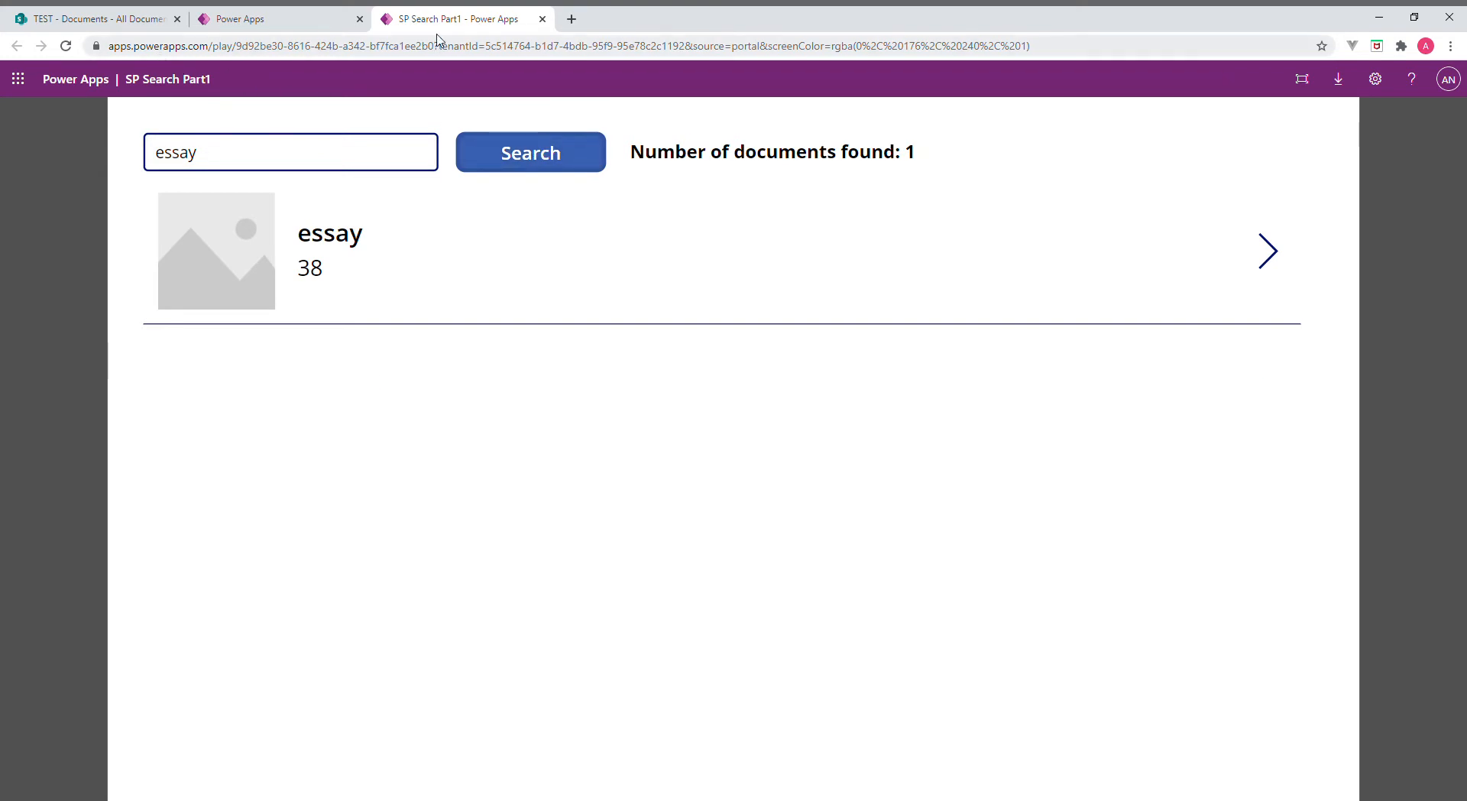
Locate essay.pdf in the SharePoint Documents library and examine the surrounding file entries
click(310, 19)
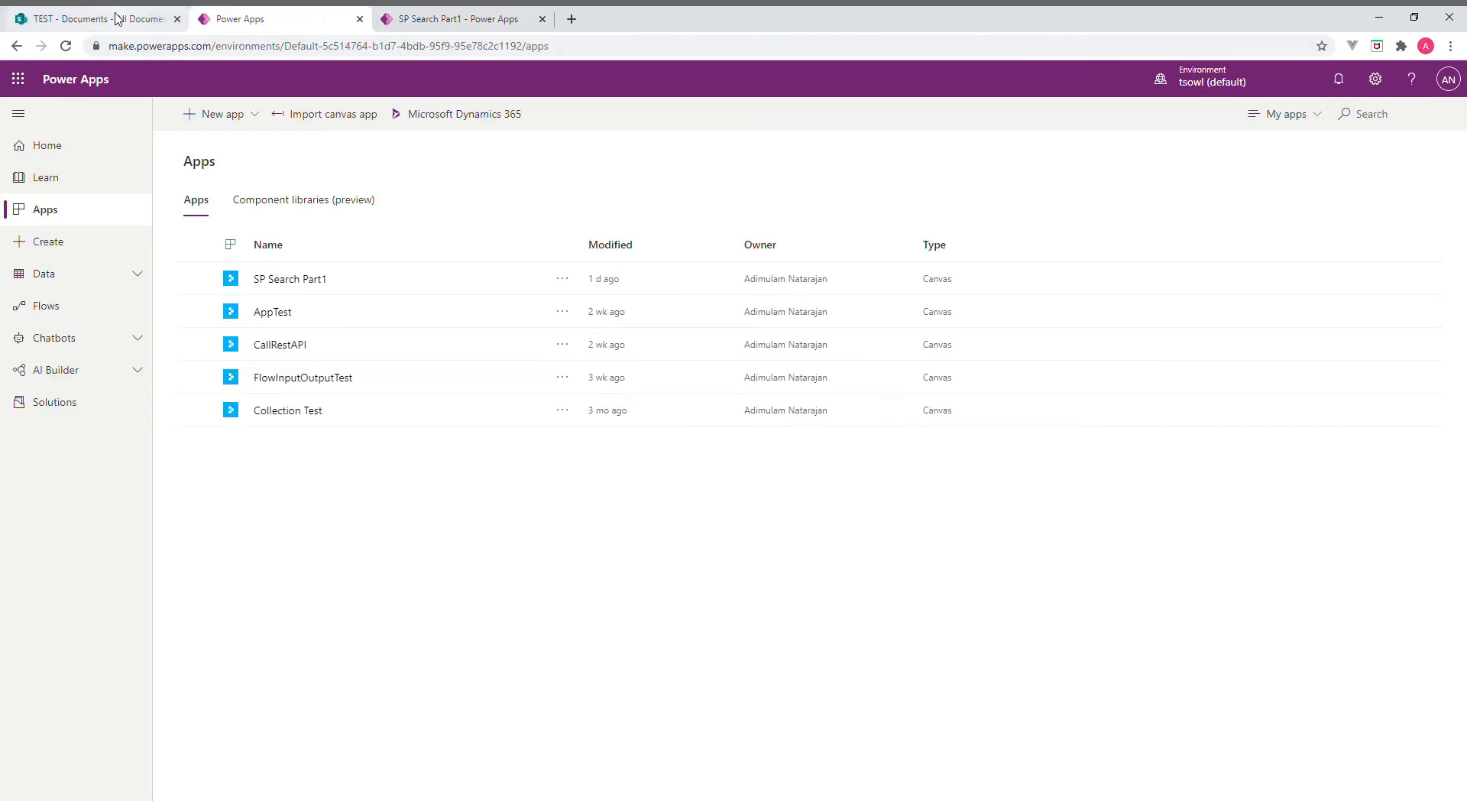
click(116, 19)
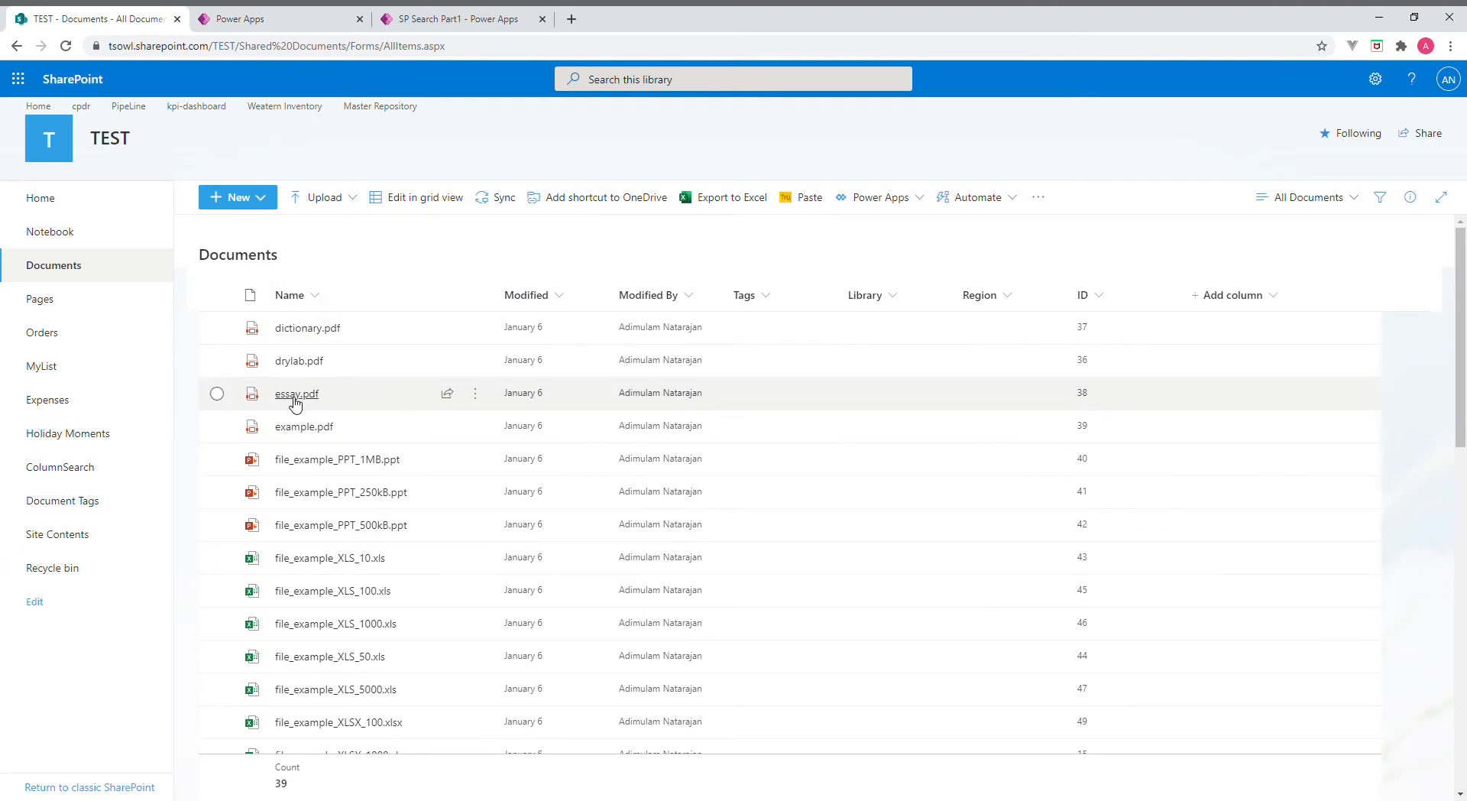
scroll(295, 404, down, 10)
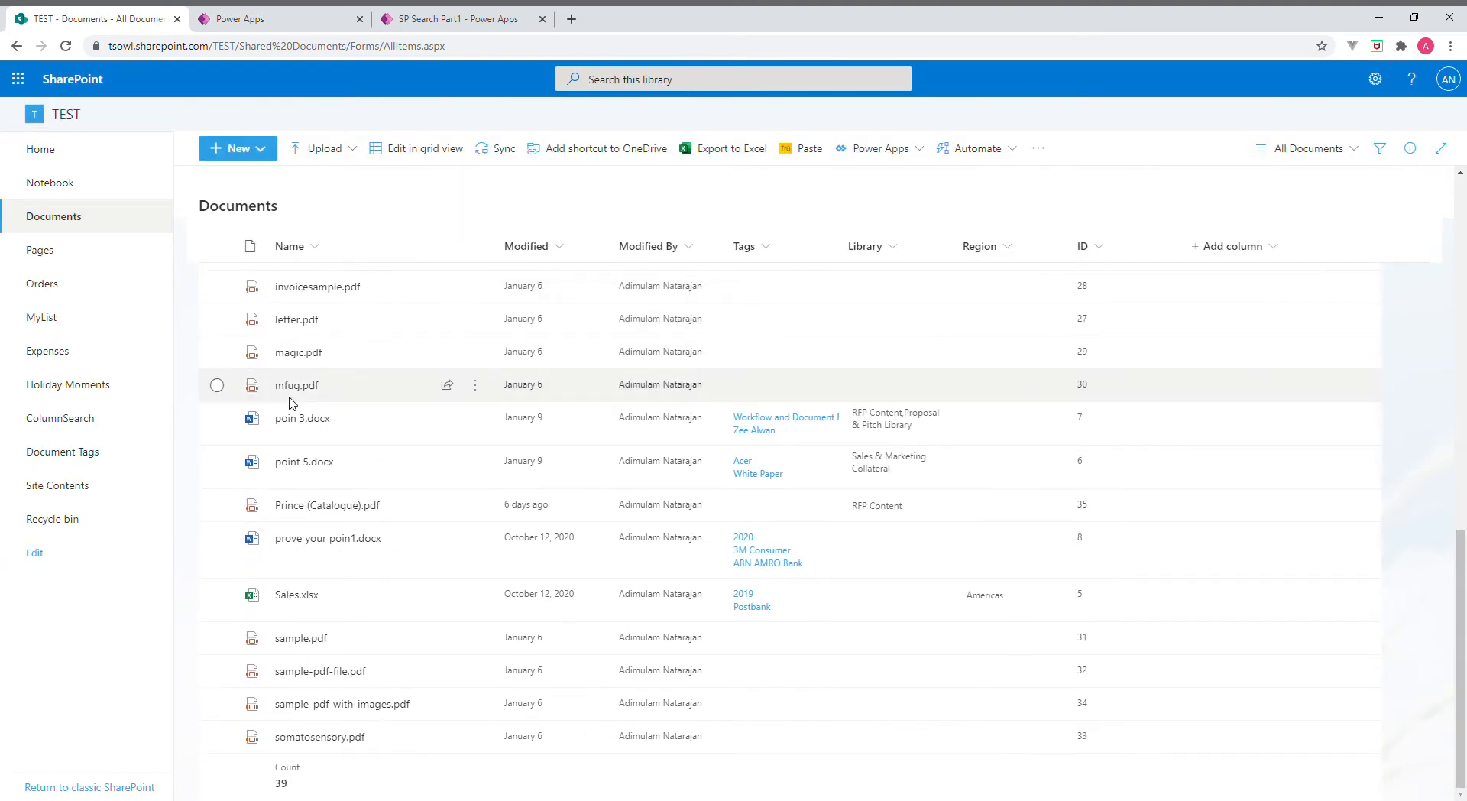
scroll(292, 404, up, 10)
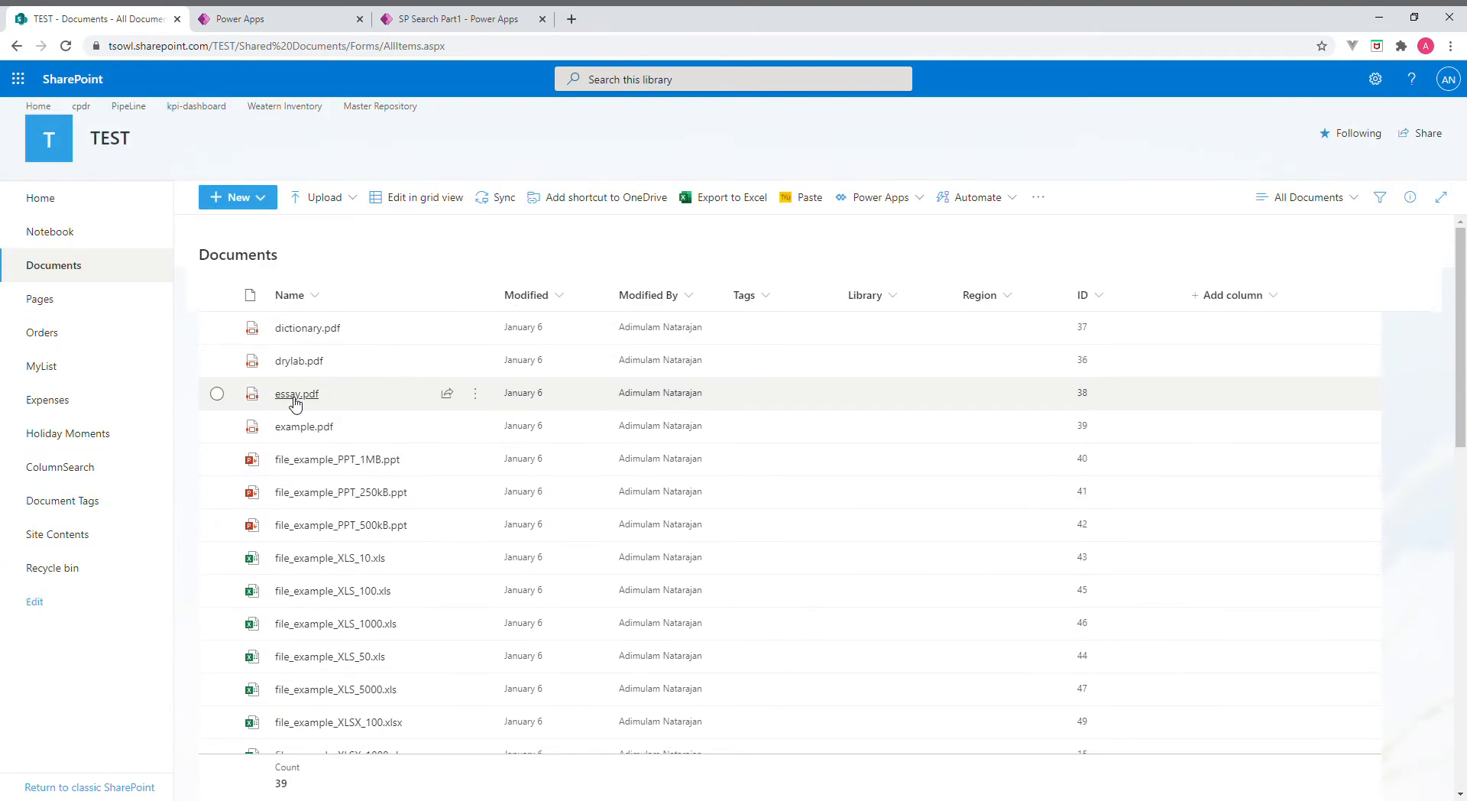
mouse_move(295, 404)
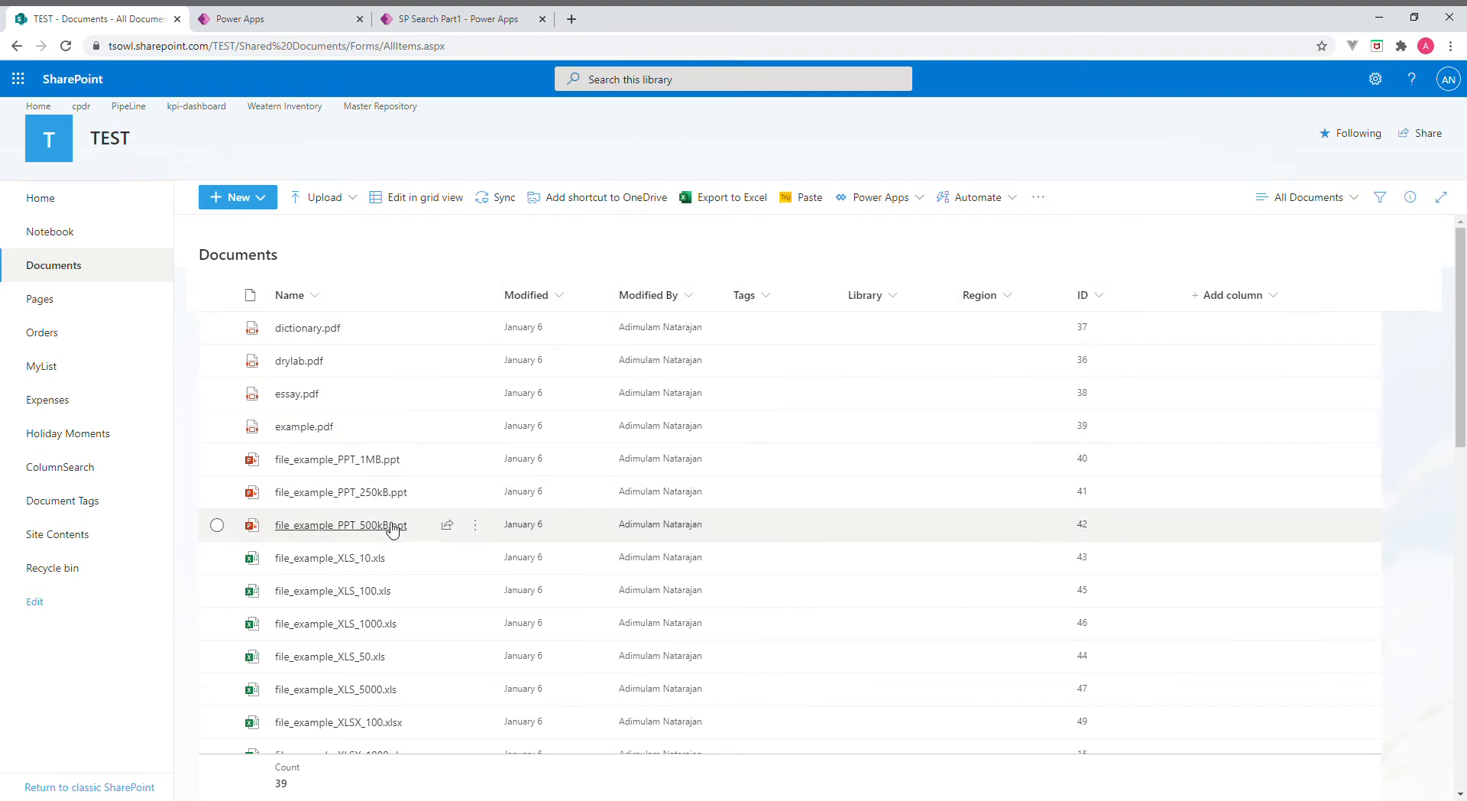
mouse_move(392, 527)
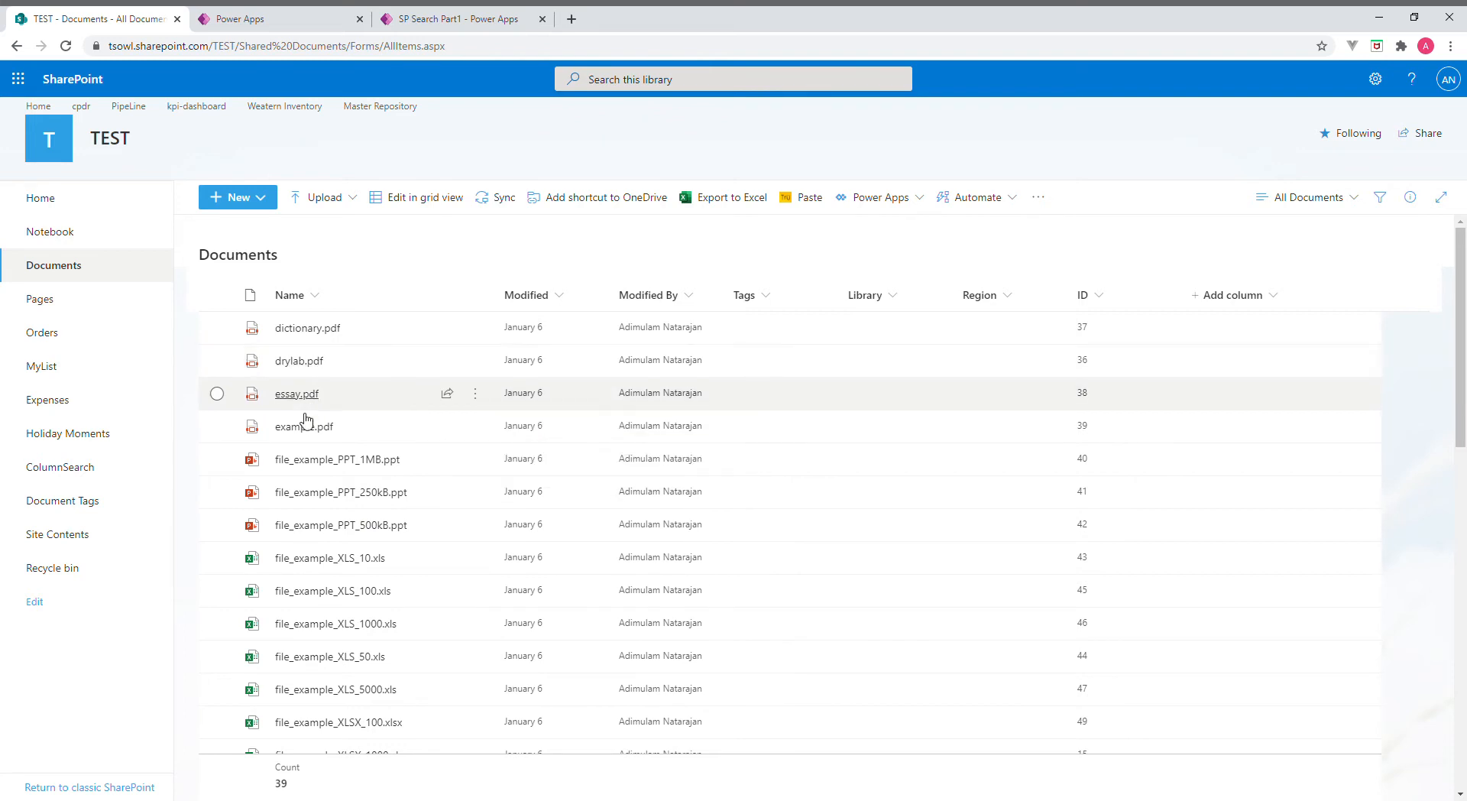
mouse_move(305, 560)
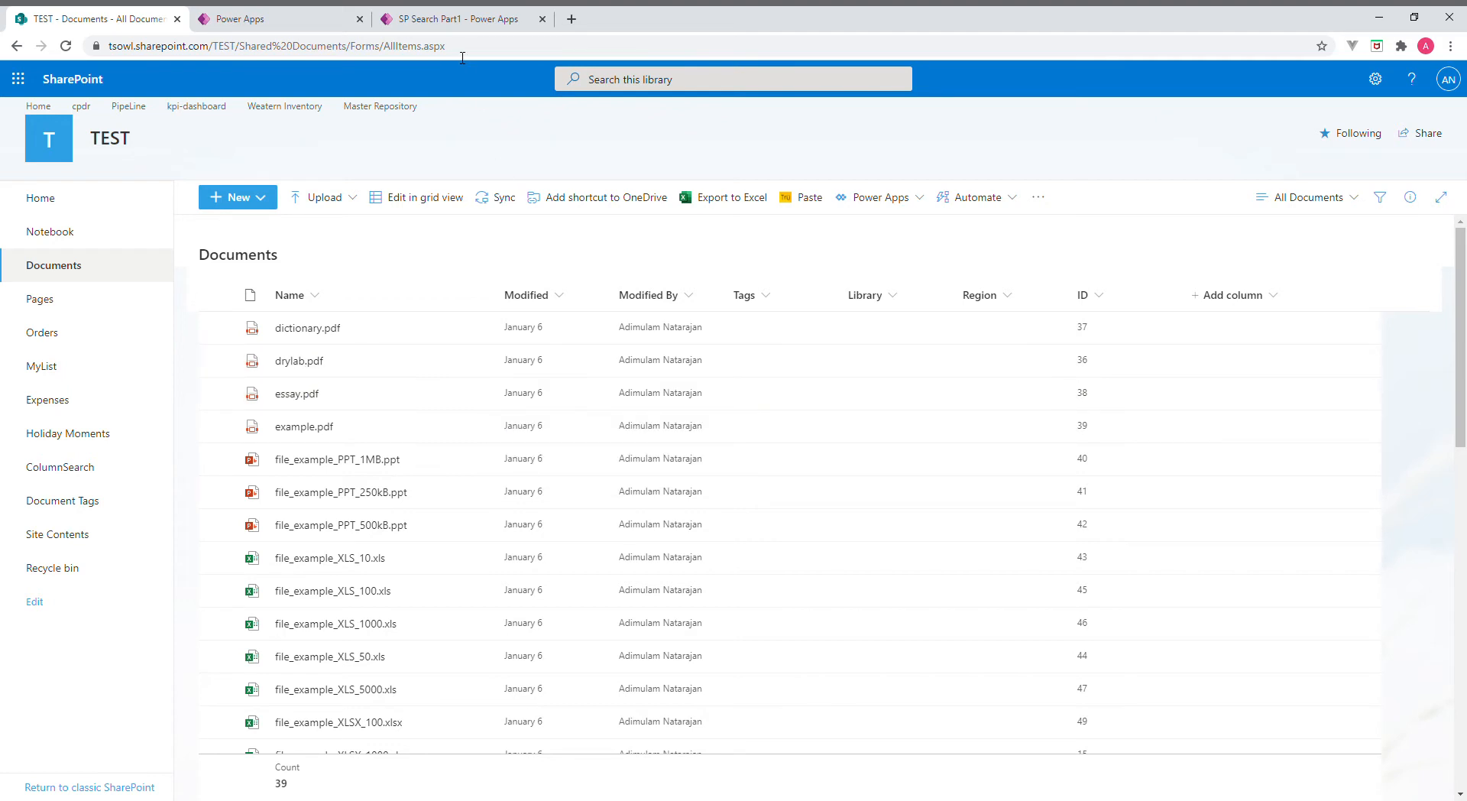
Review the SP Search Part1 app's result and open the list of cloud flows in the Power Apps maker portal
click(454, 23)
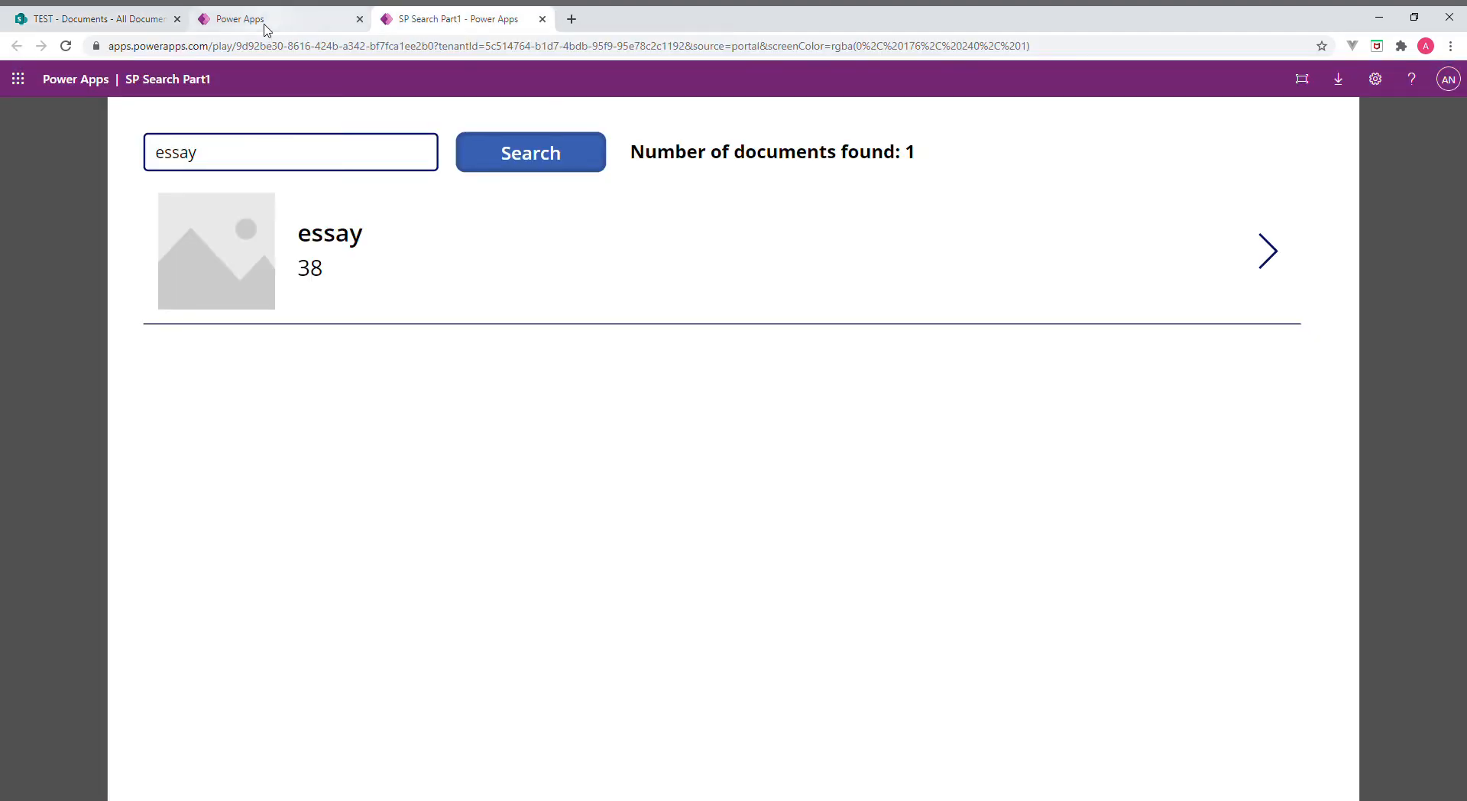
click(265, 27)
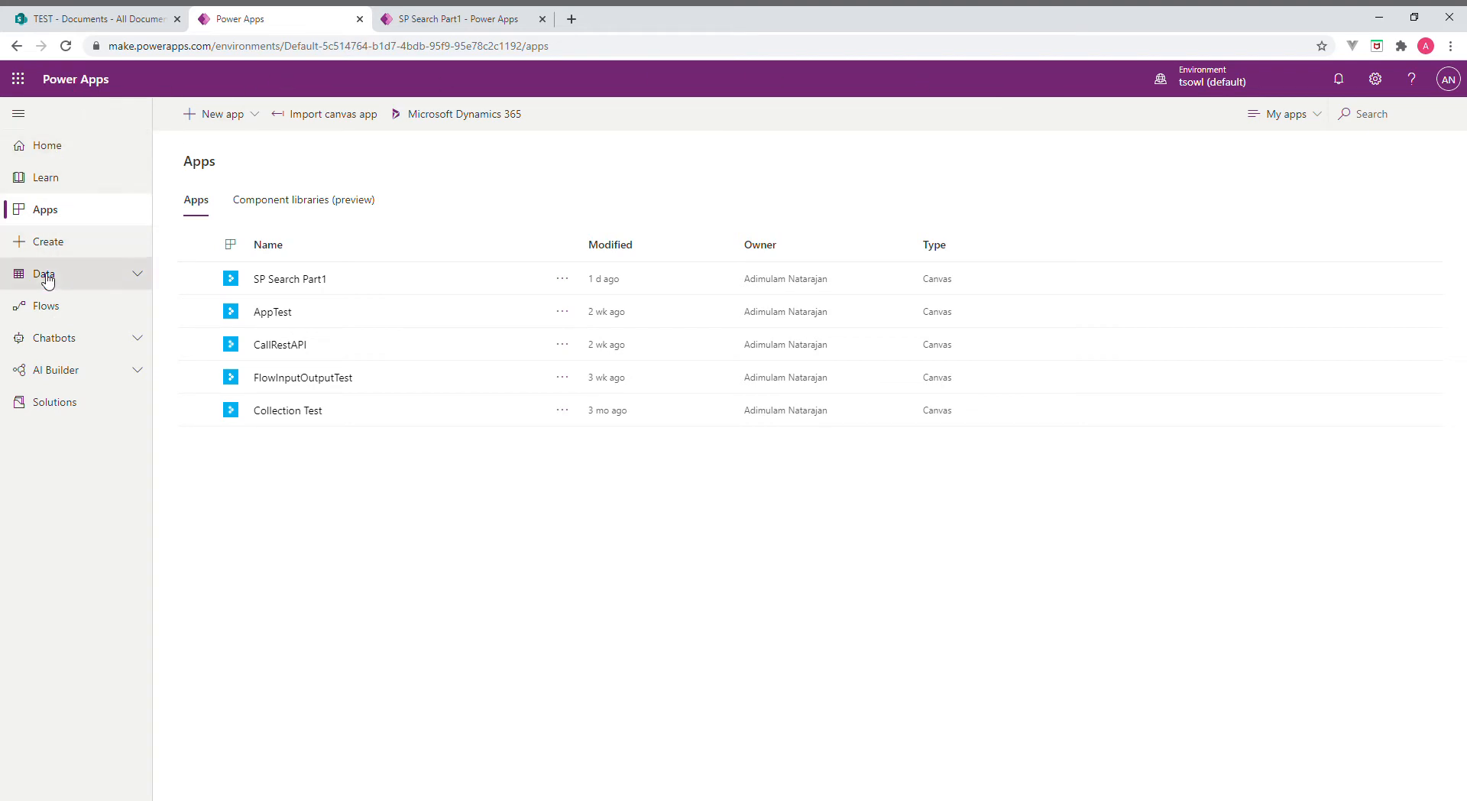
click(43, 307)
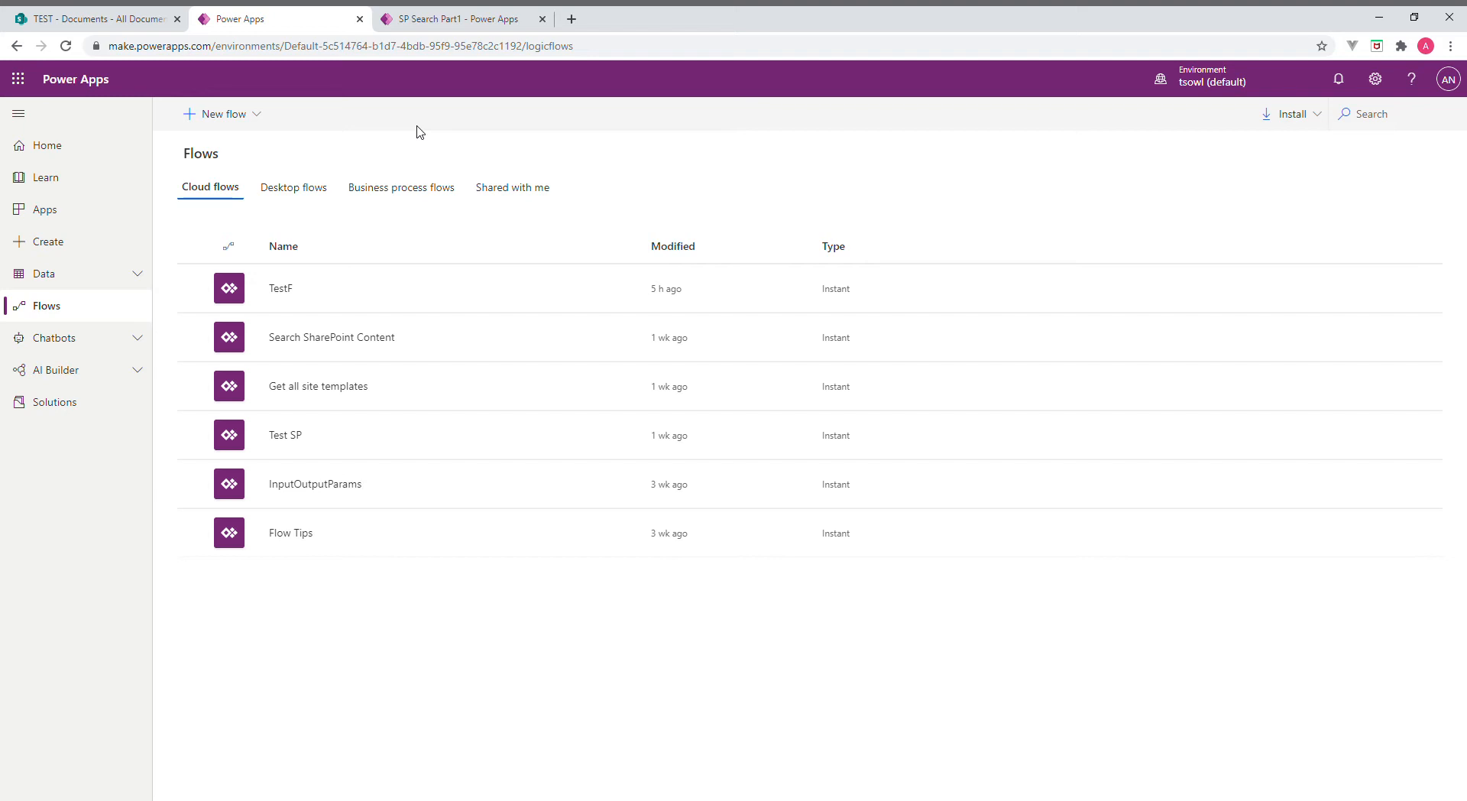
click(451, 23)
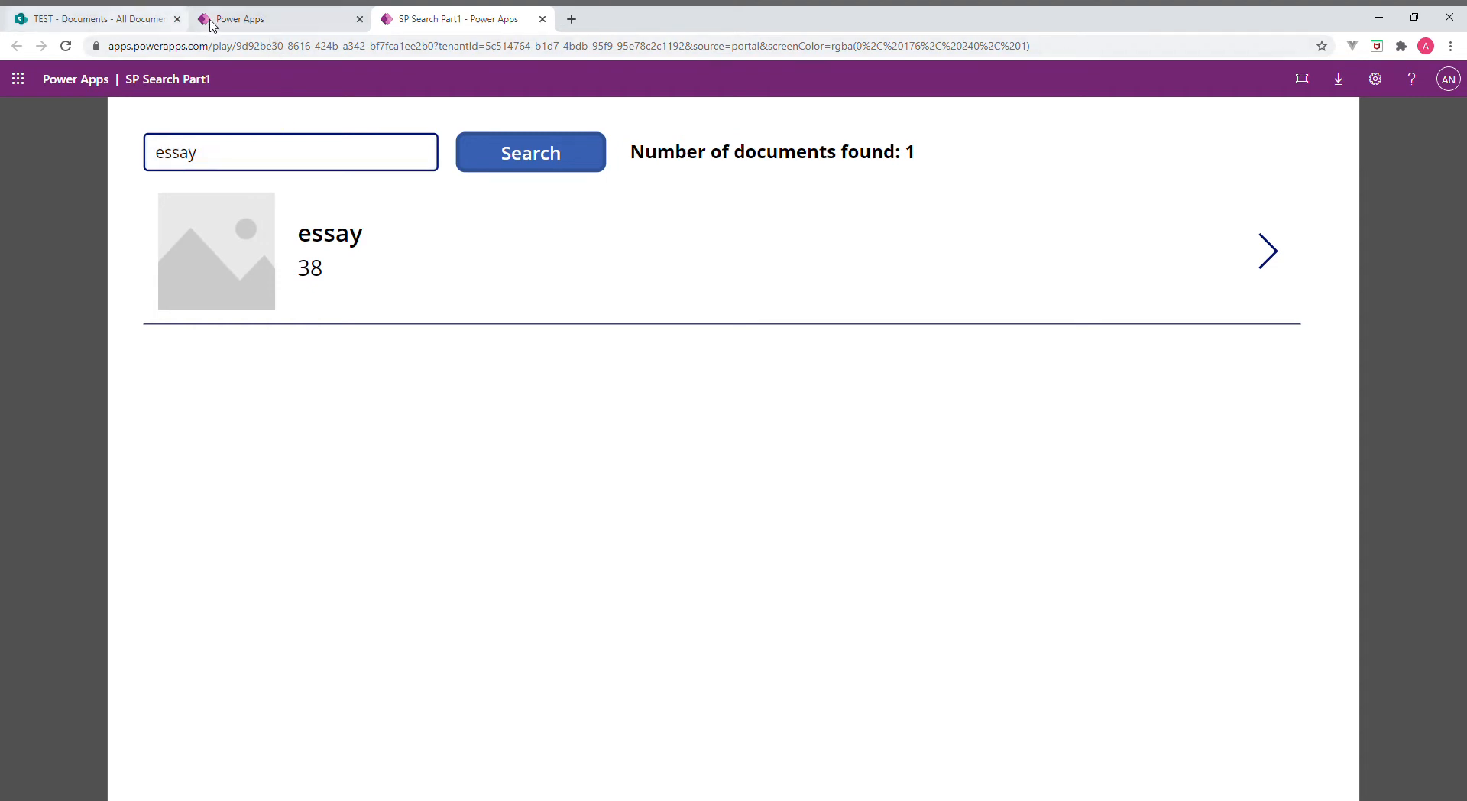
click(241, 20)
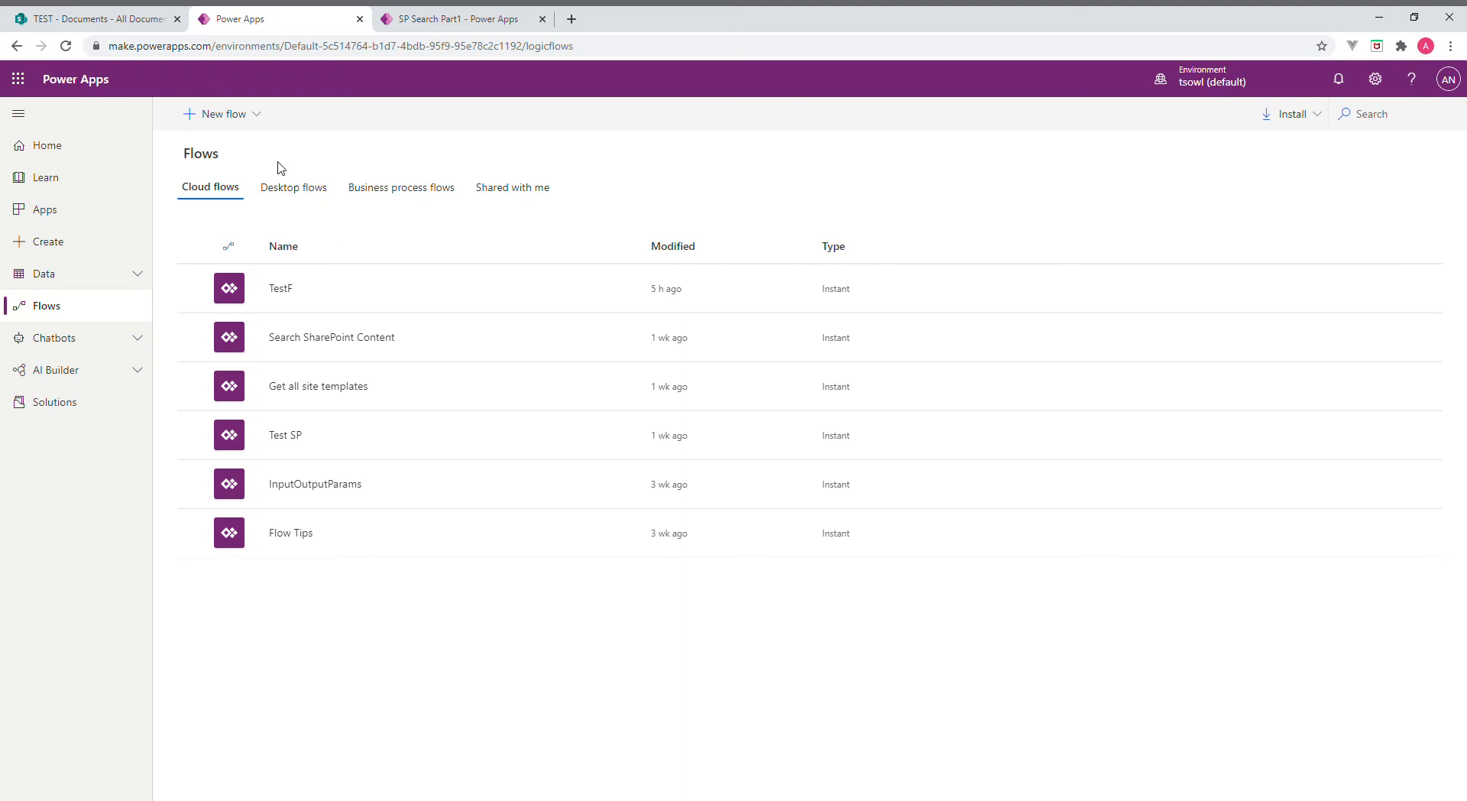
Create an instant cloud flow named "SPContent Search" with the PowerApps trigger
click(230, 119)
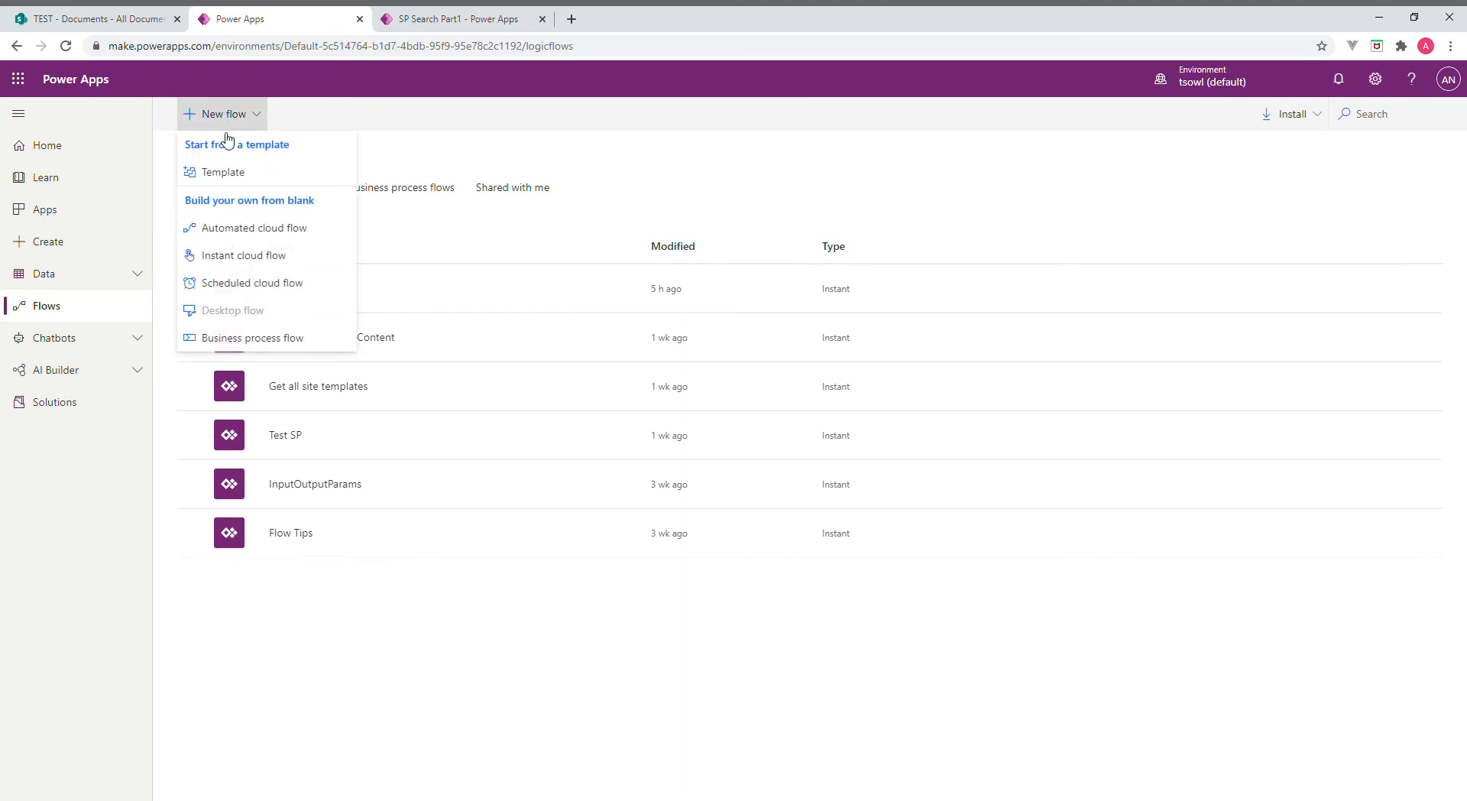
click(232, 259)
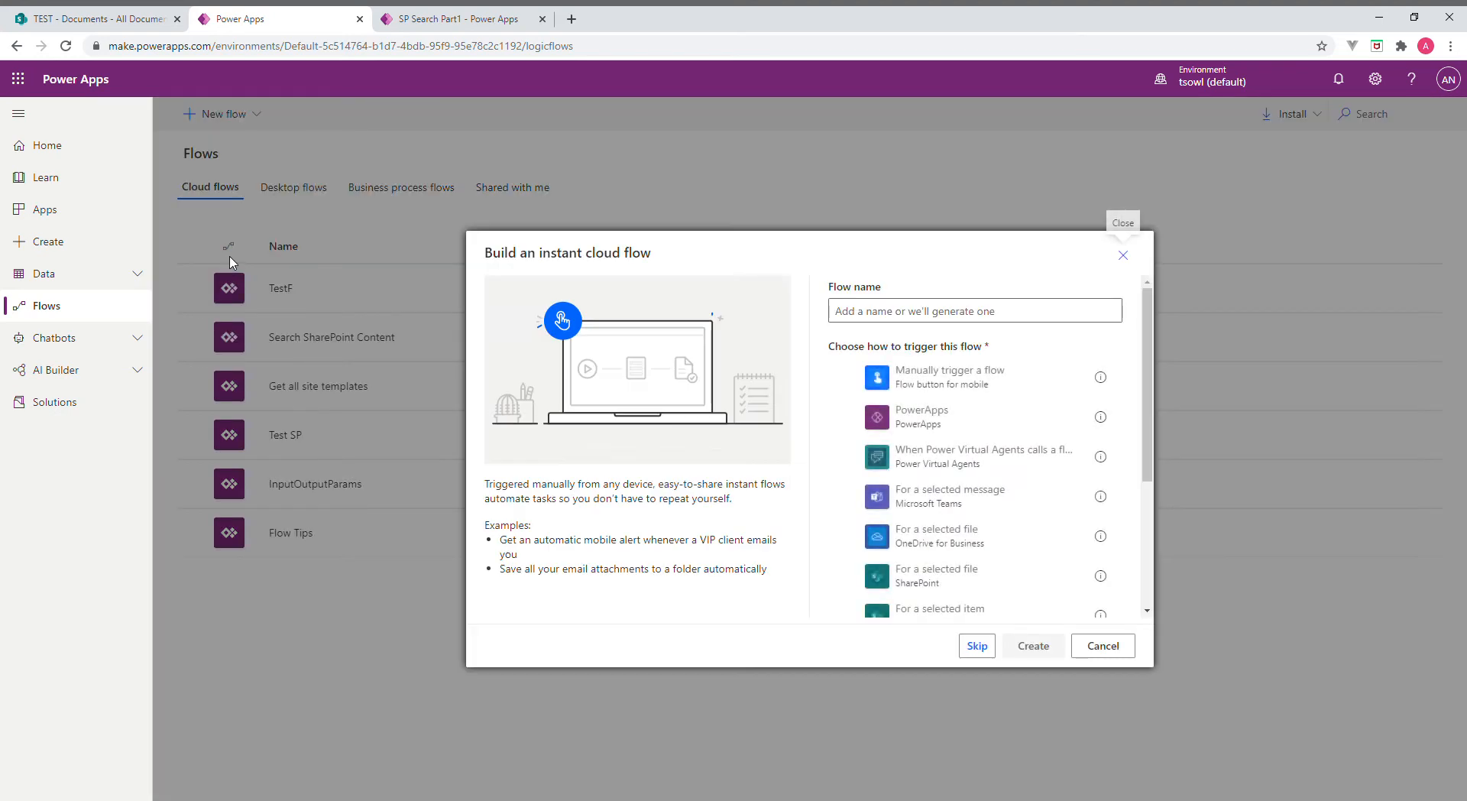
click(893, 313)
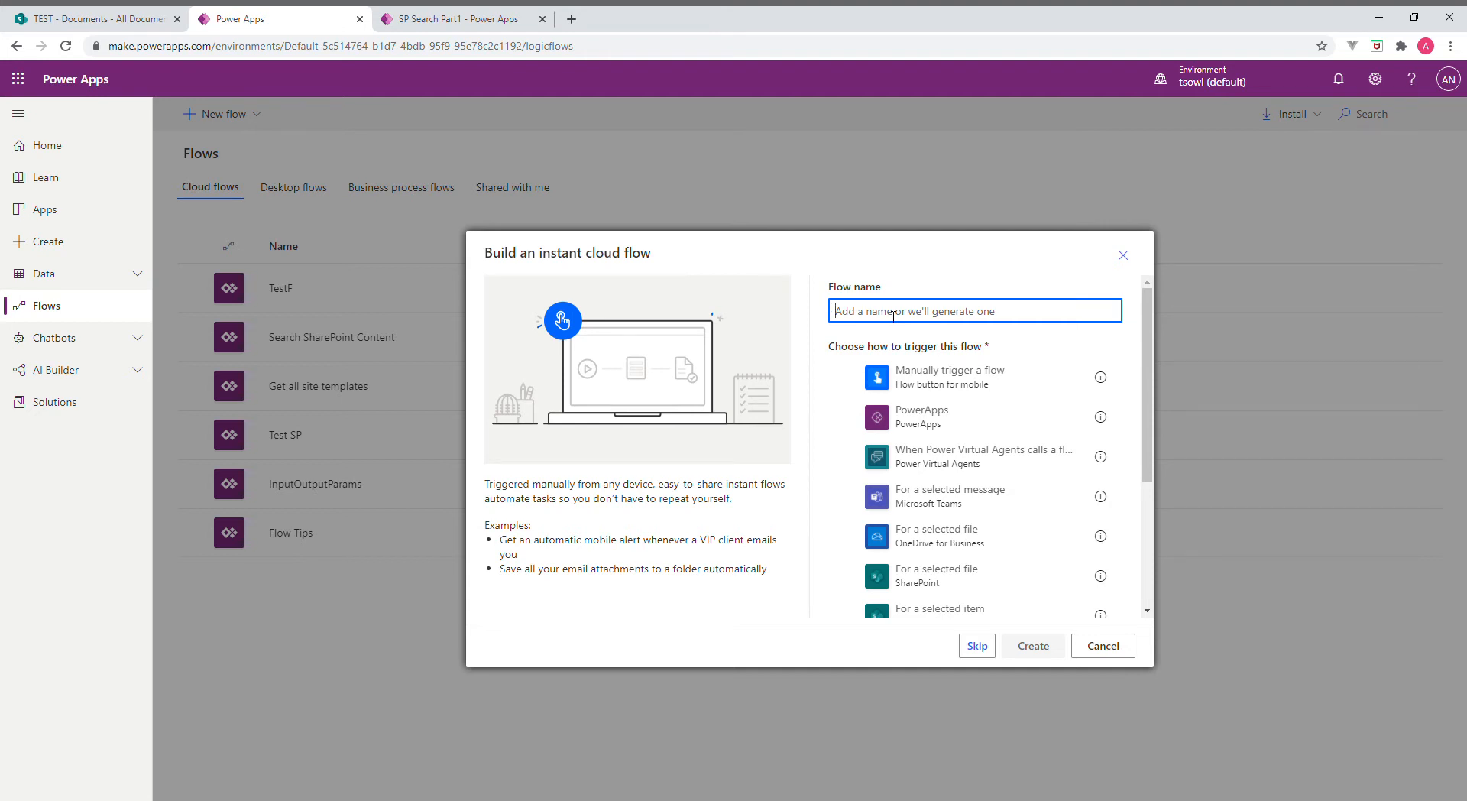
text(SPConte)
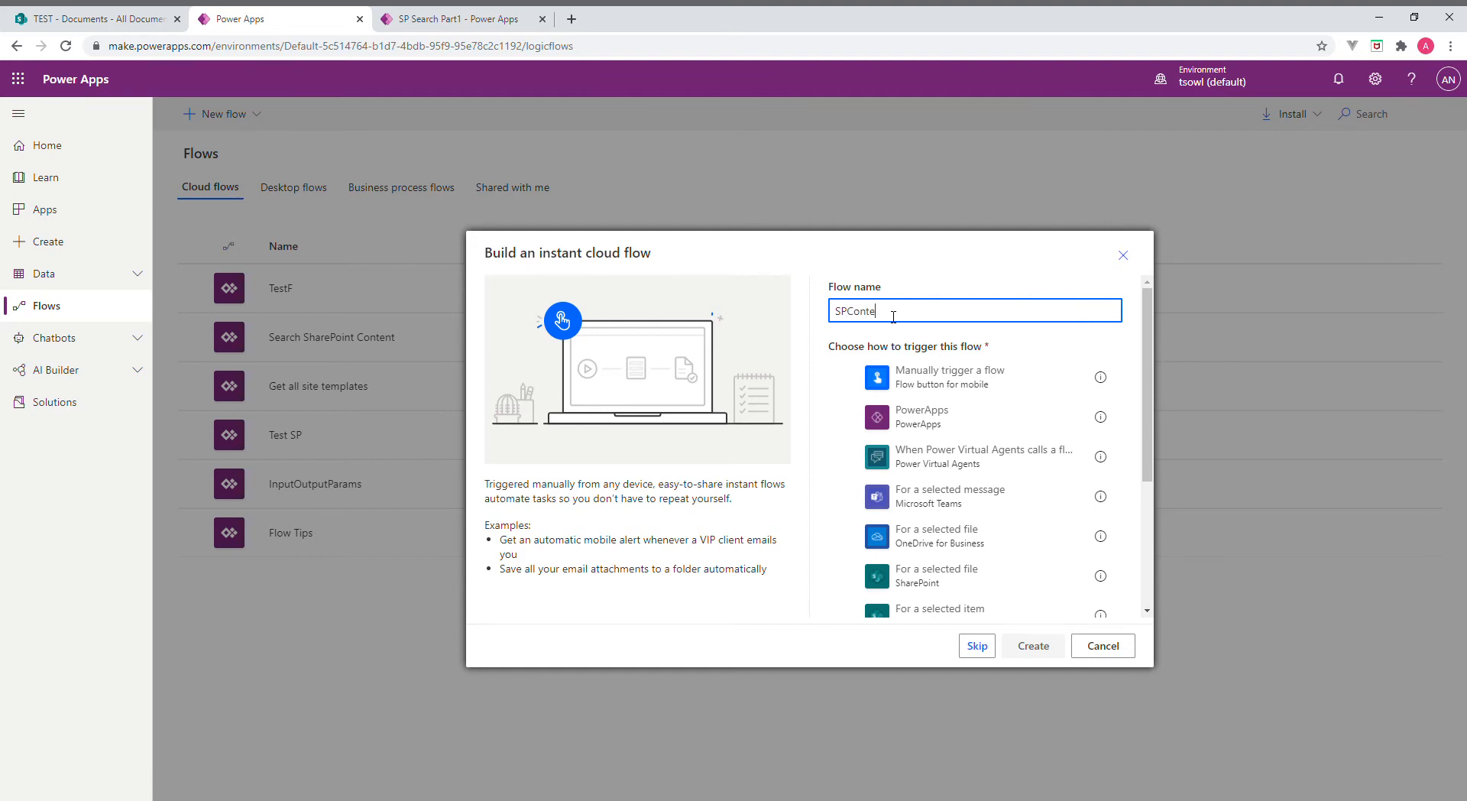
text(nt Search)
click(910, 415)
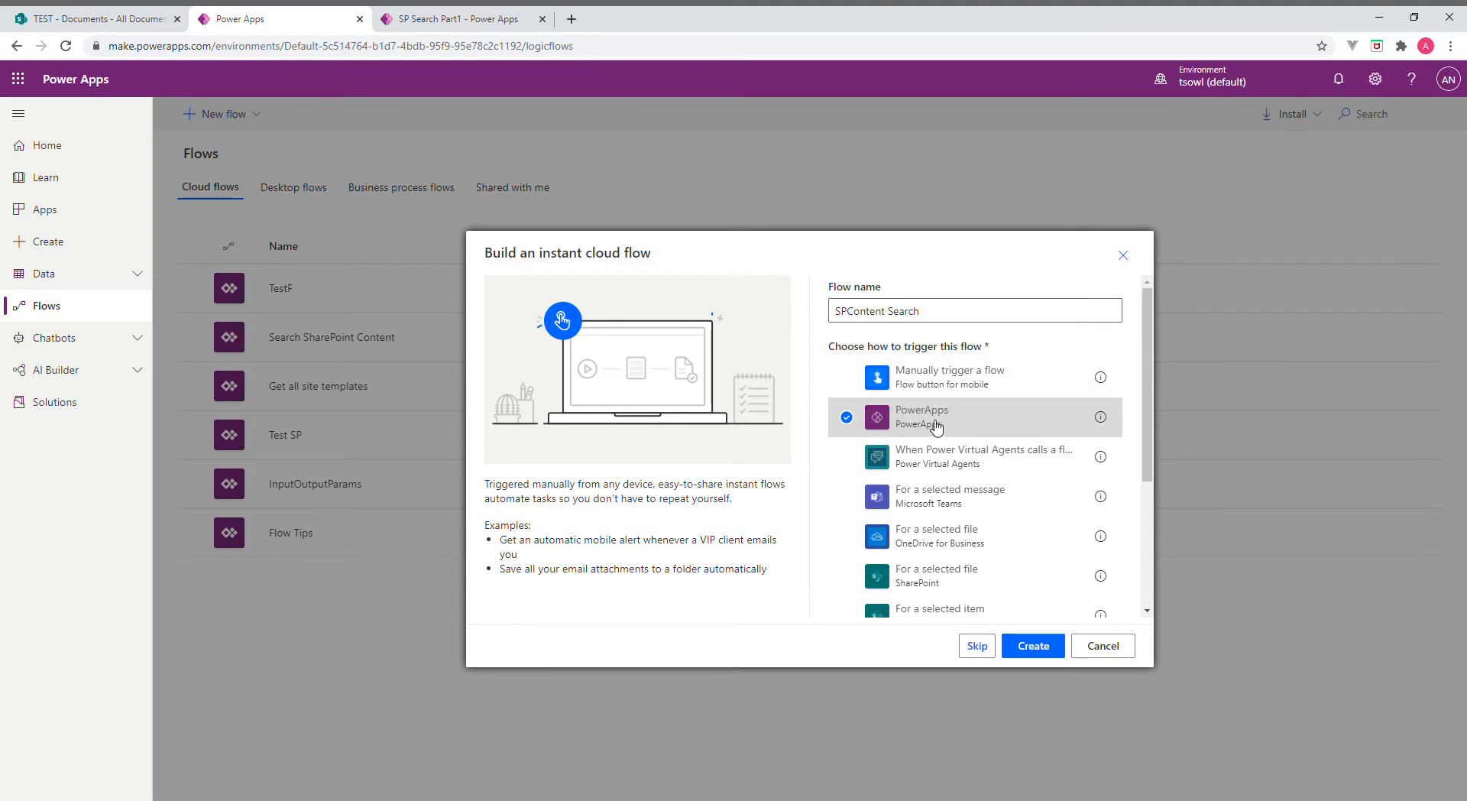
click(1036, 647)
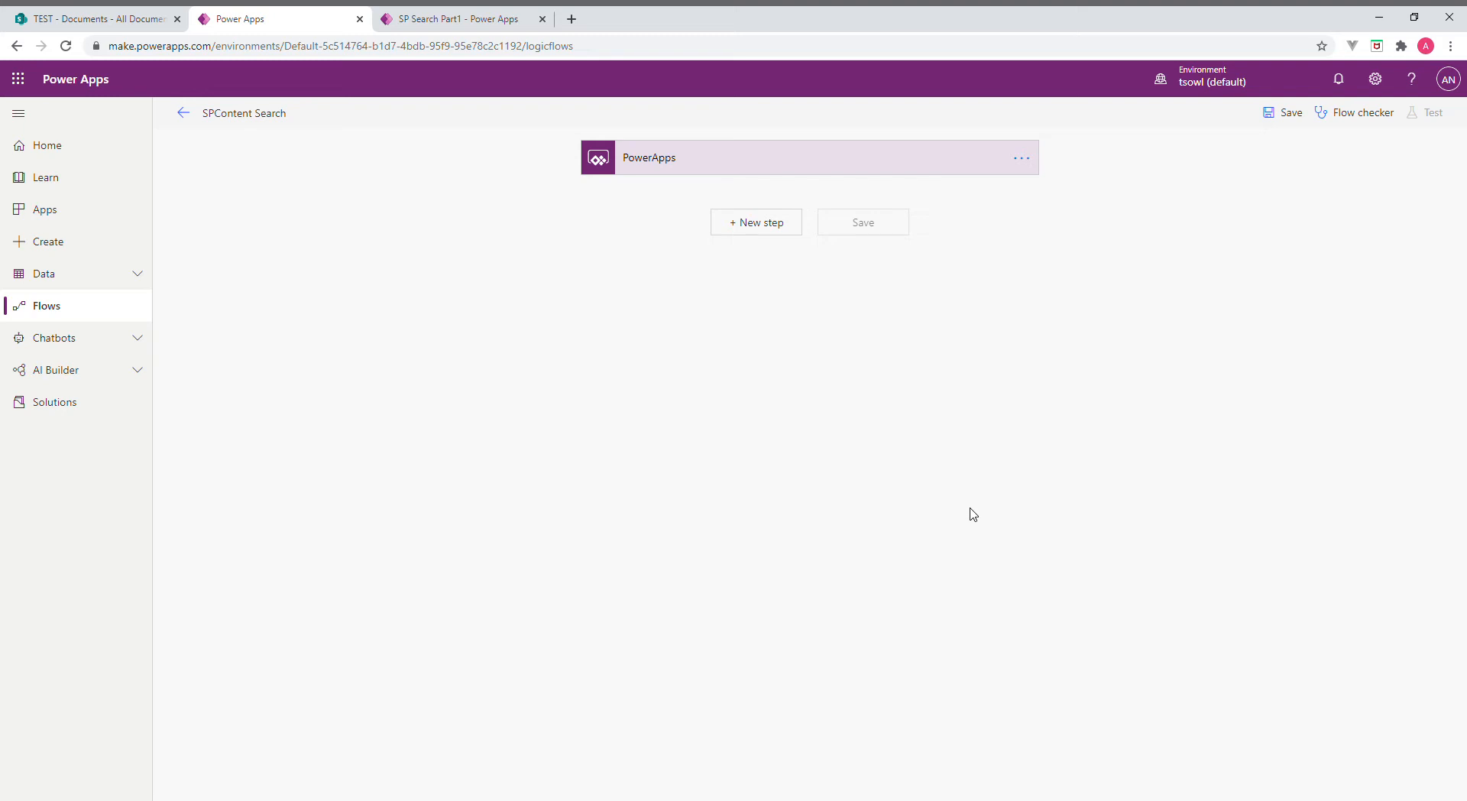
Add an Initialize variable action after the PowerApps trigger, naming the variable searchText and setting its type to String
click(792, 223)
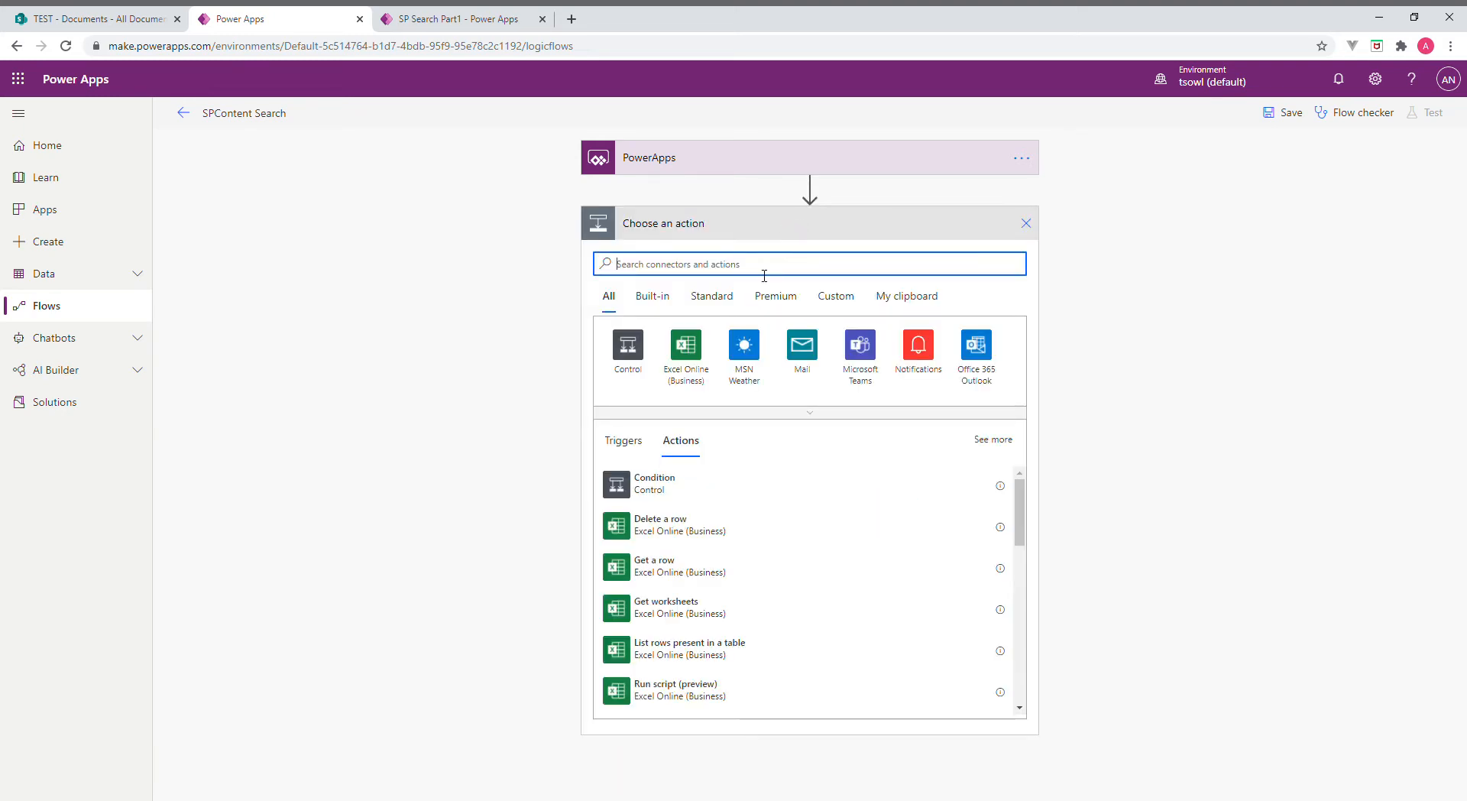
text(var)
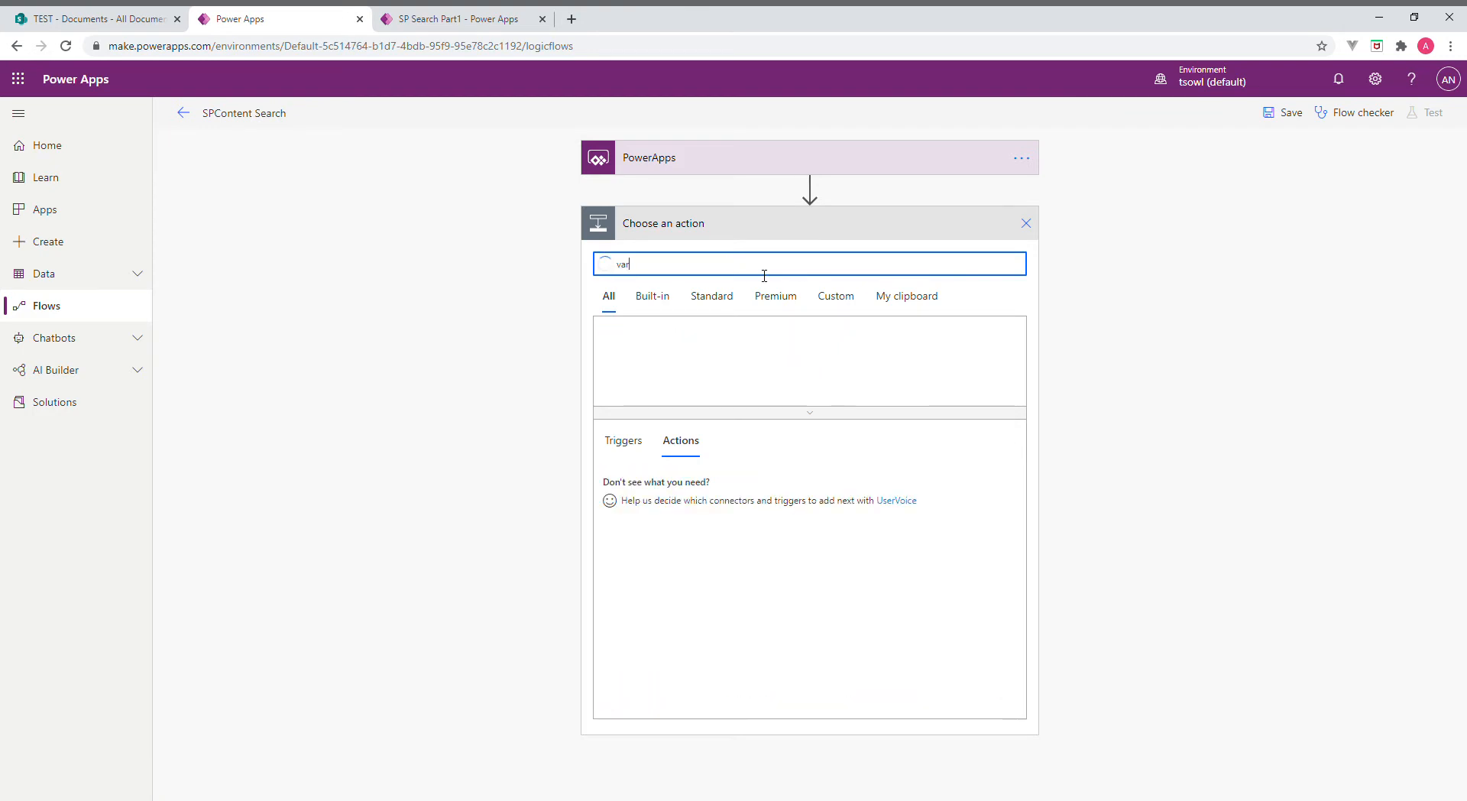
text(iable)
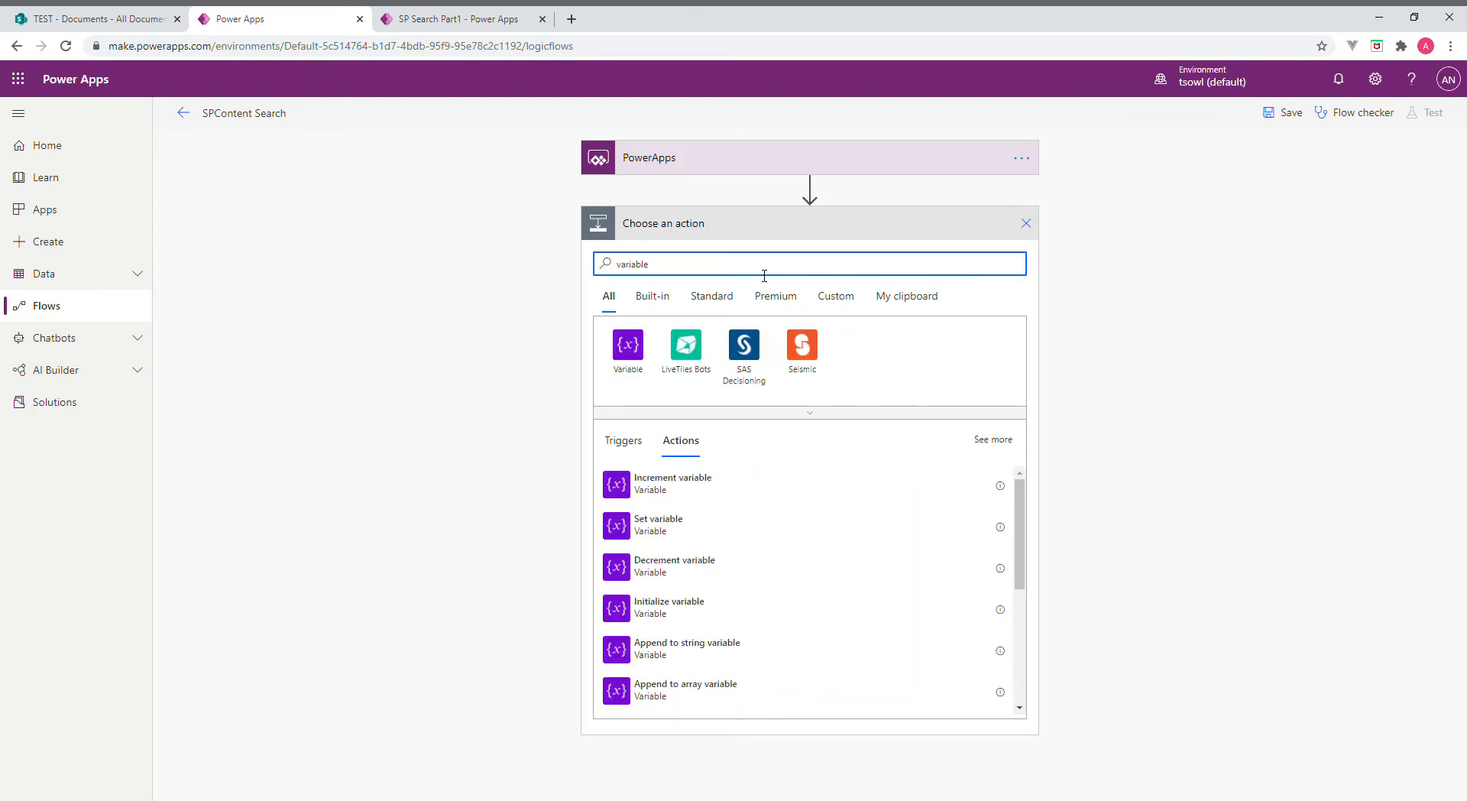
click(666, 608)
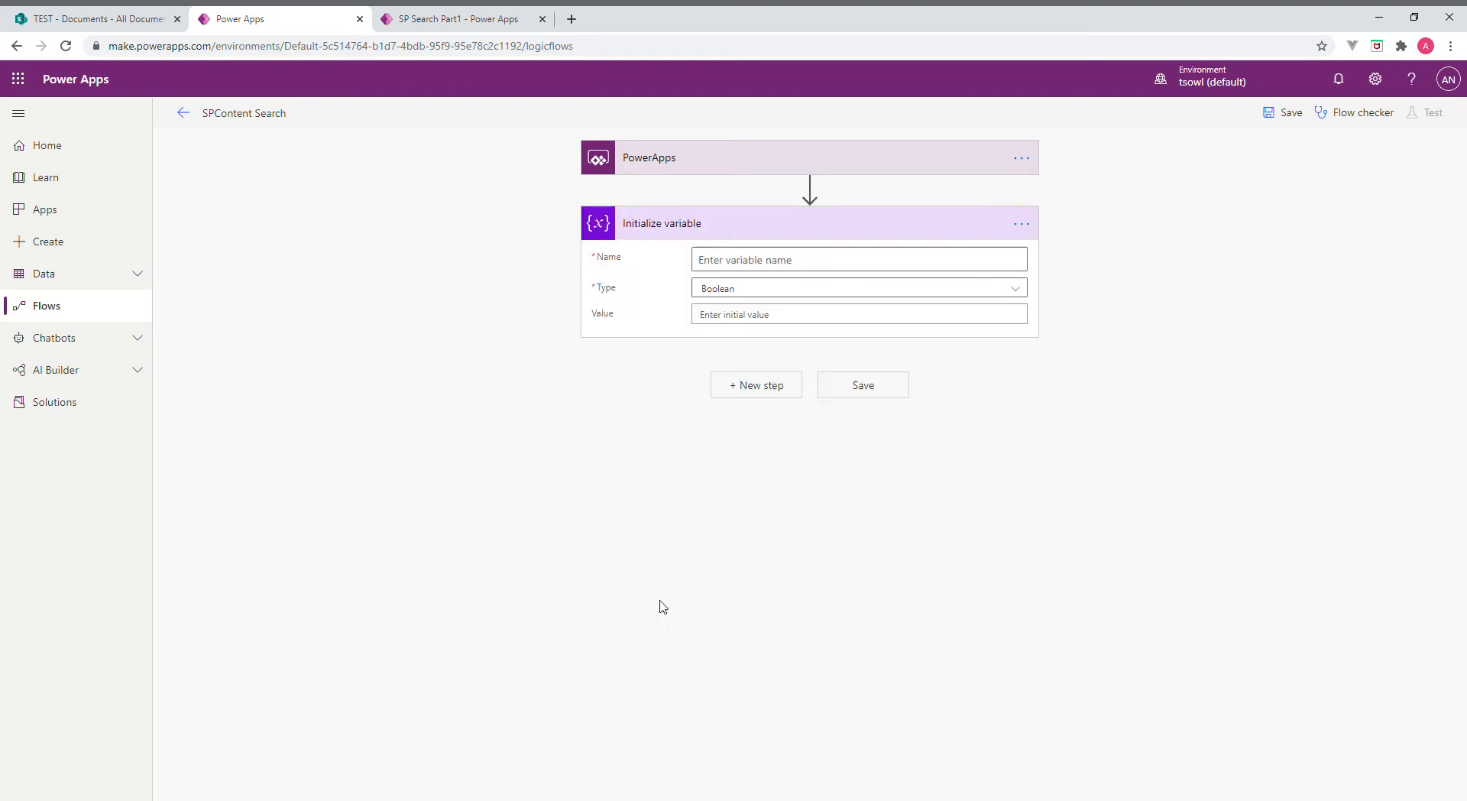
click(800, 261)
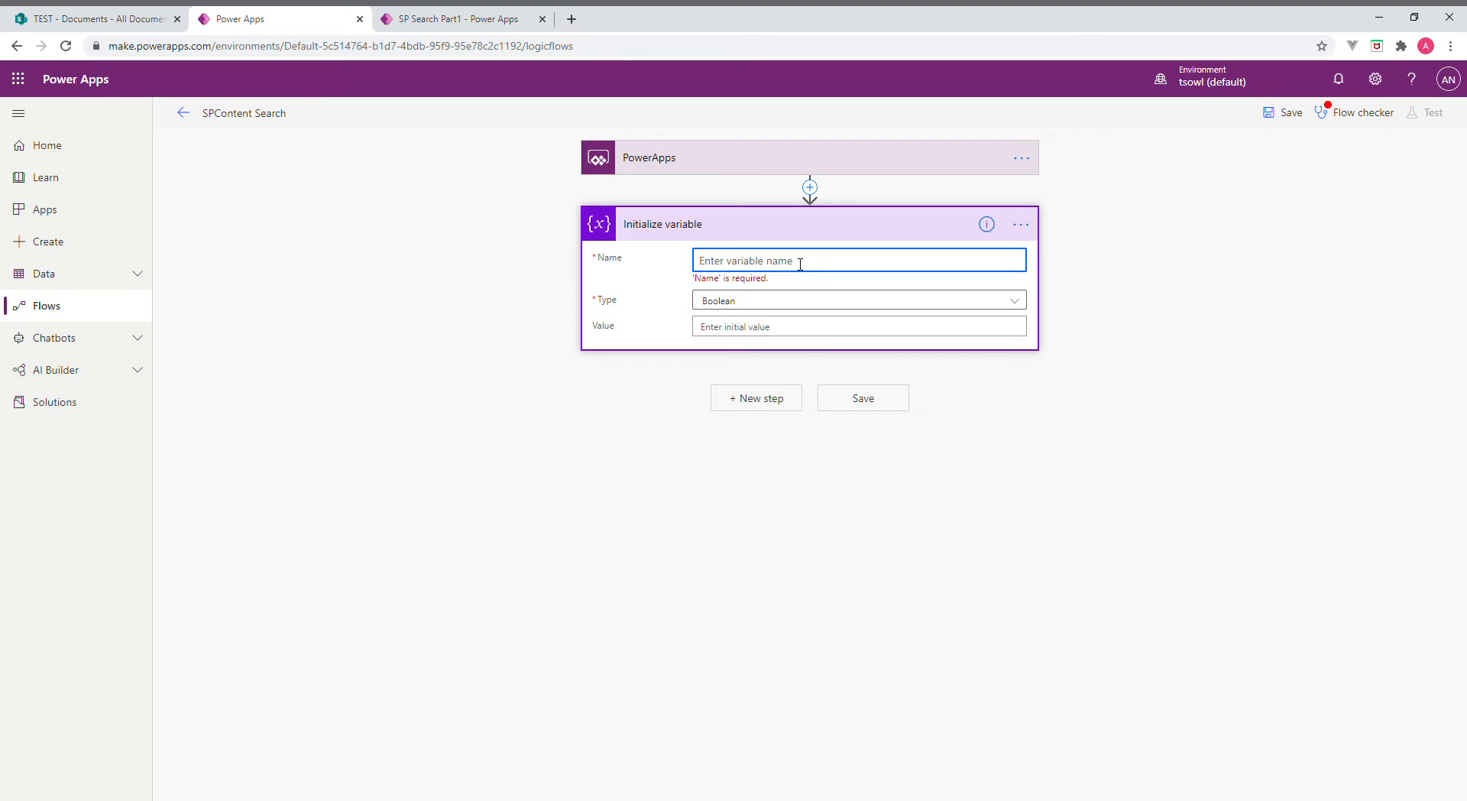
text(searchText)
click(804, 301)
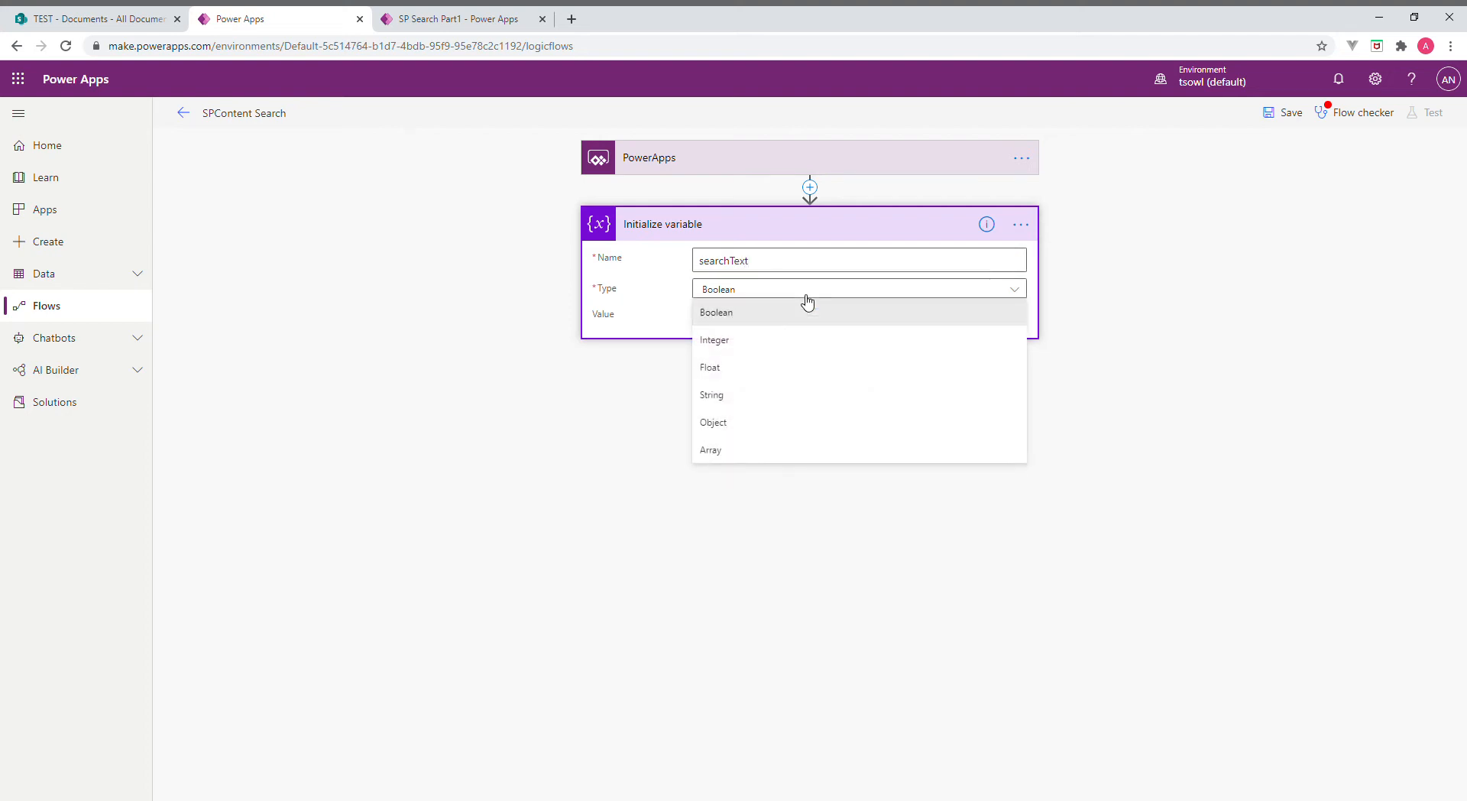
click(808, 399)
Rename the Initialize variable action as "Initialize searchText", reusing the variable's name
click(745, 263)
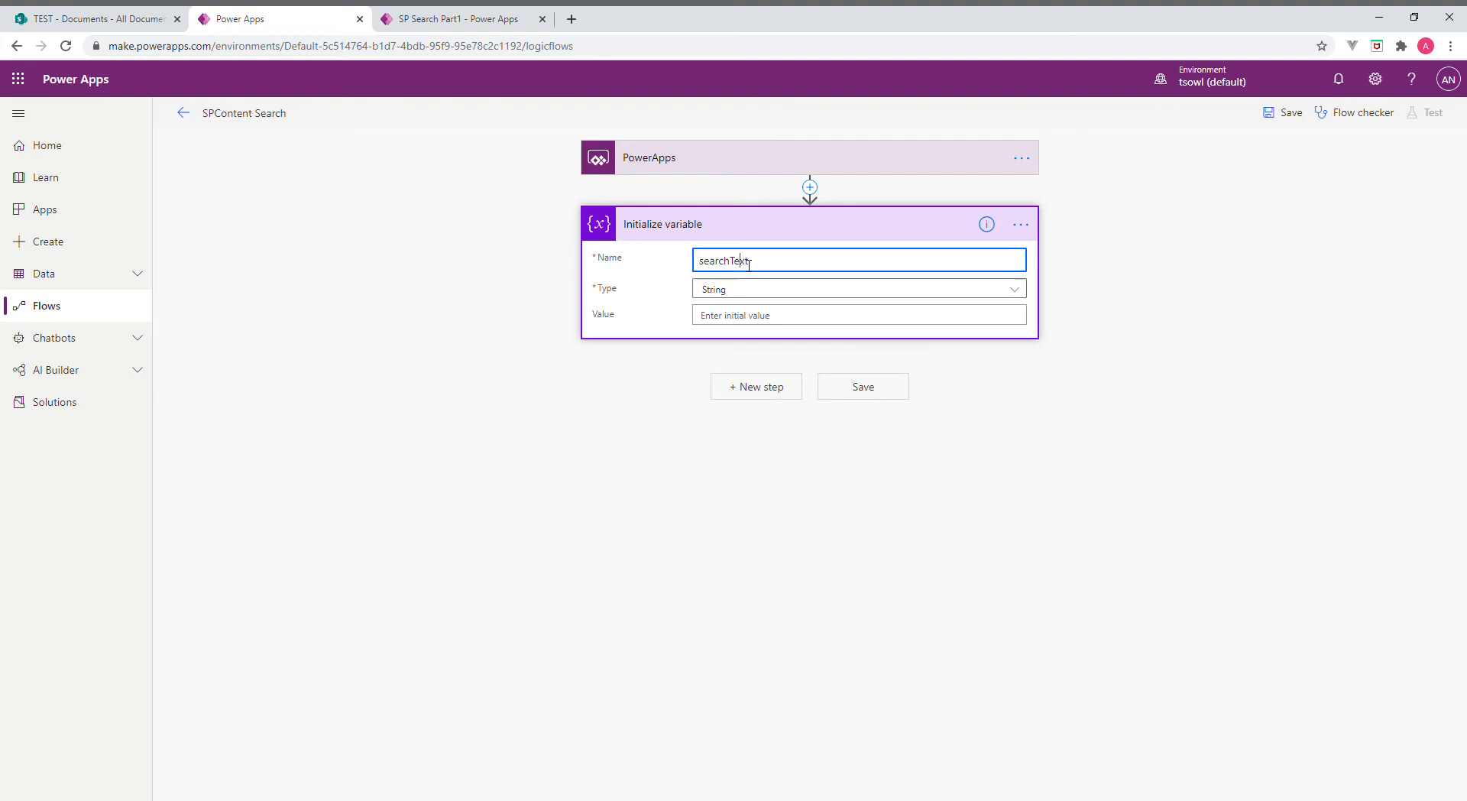
double_click(745, 263)
key(ctrl+c)
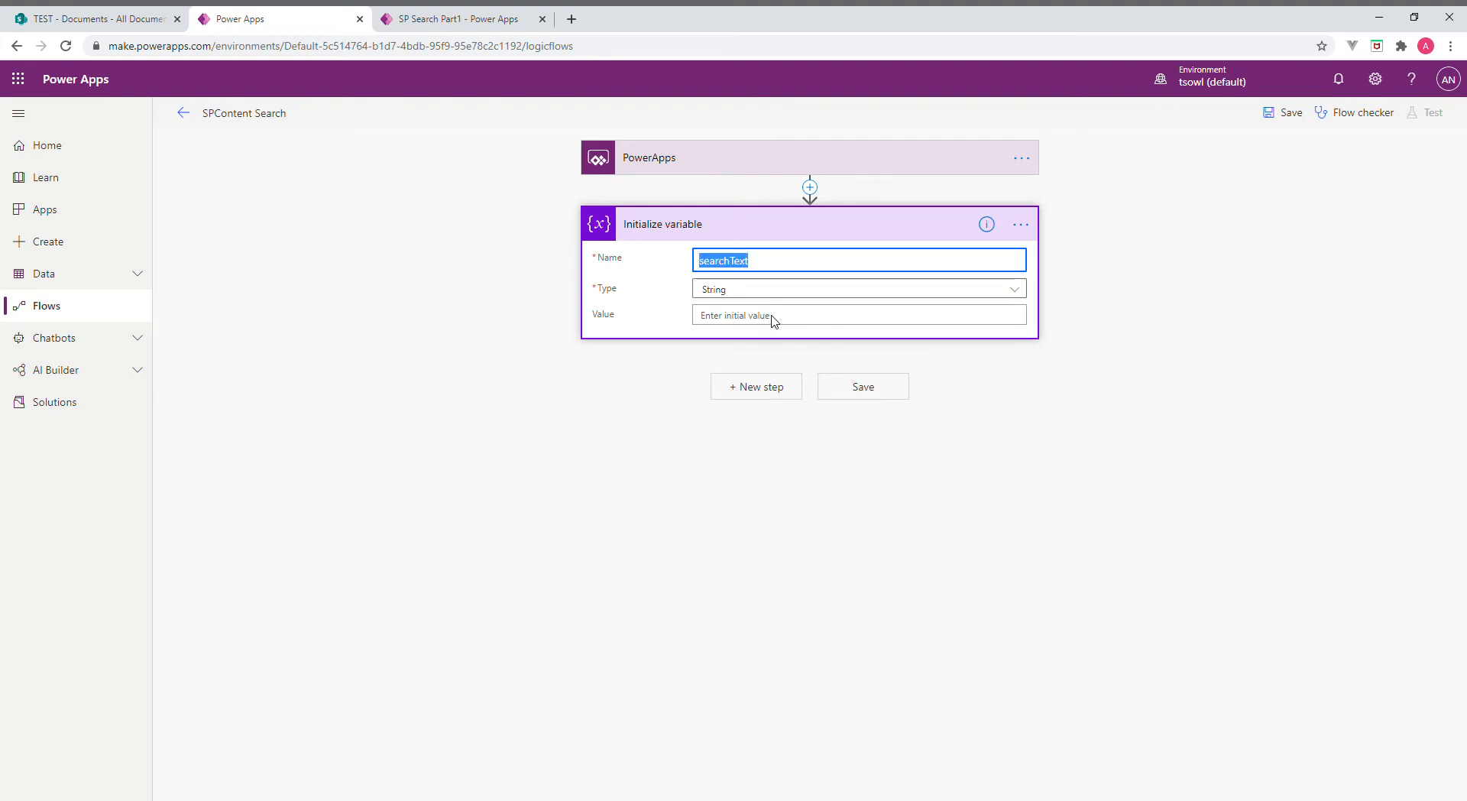
click(1037, 228)
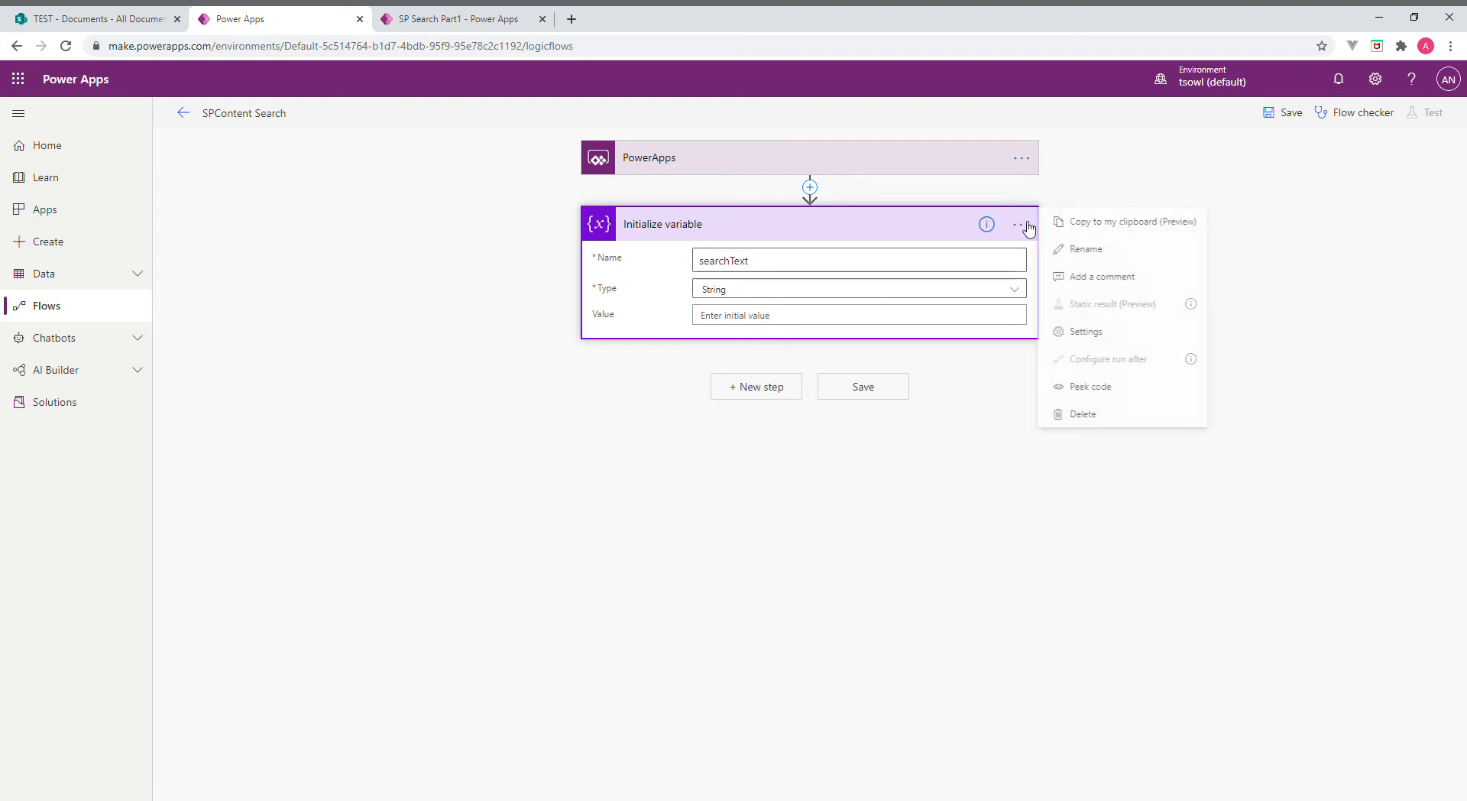
click(1078, 253)
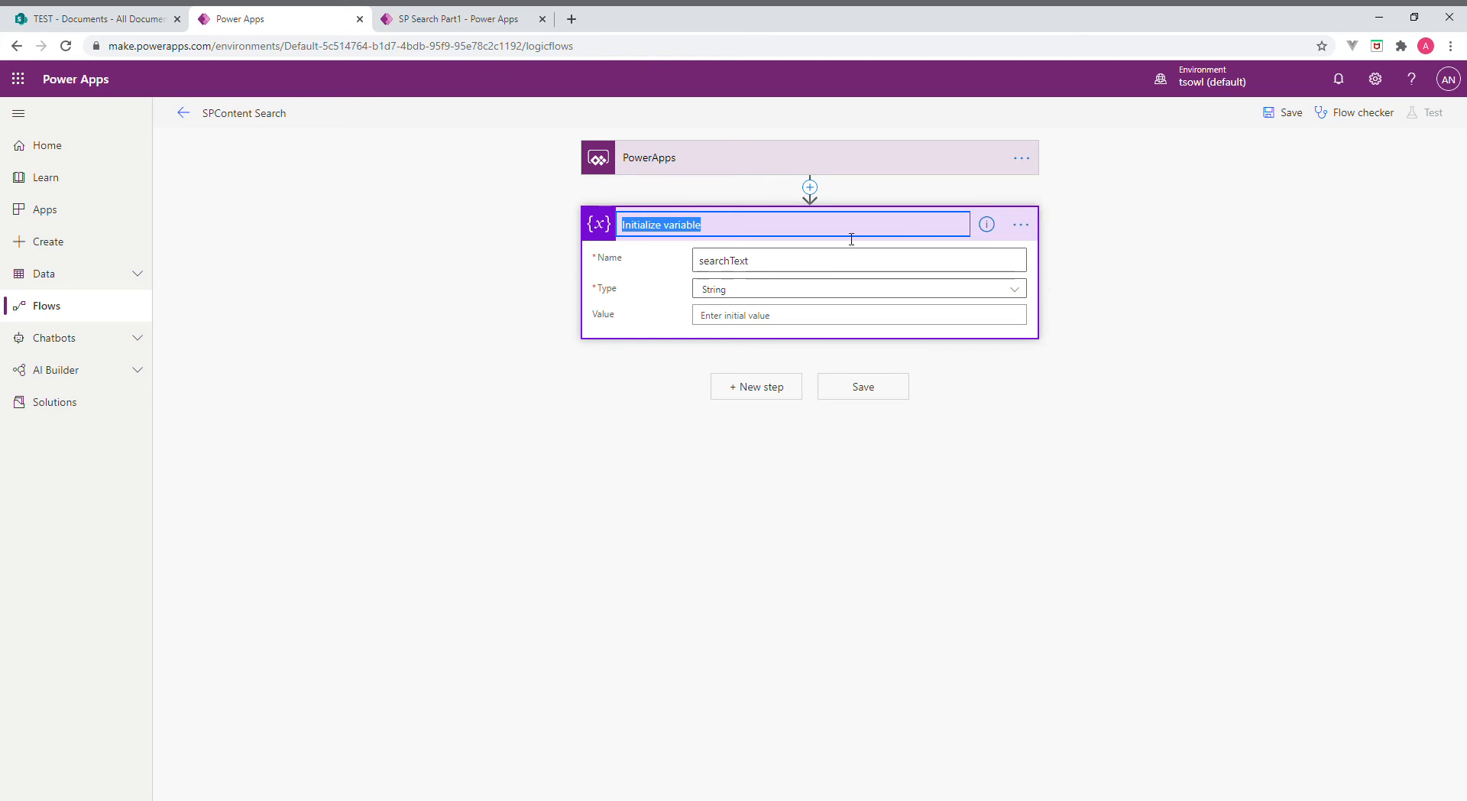
double_click(685, 229)
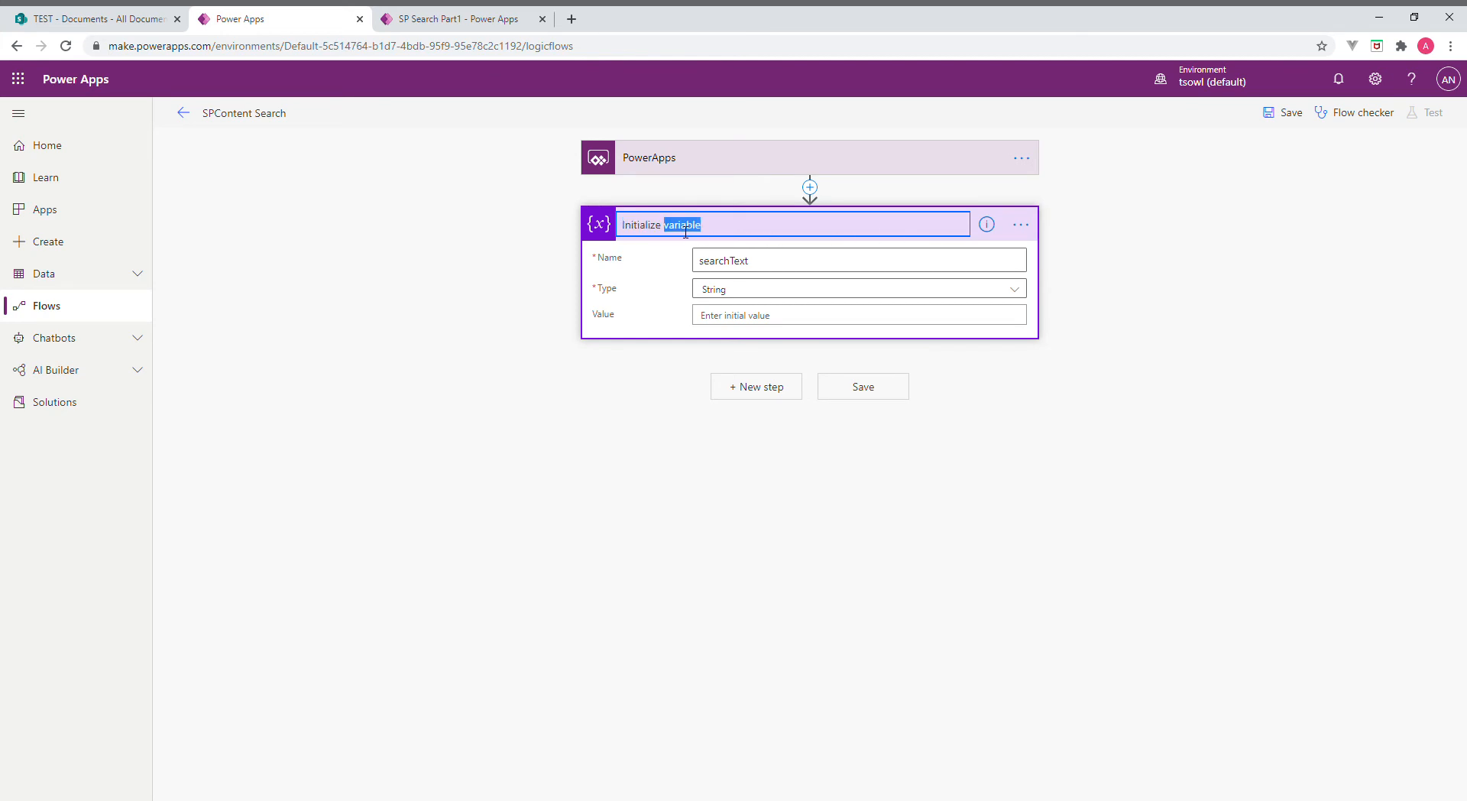
key(ctrl+v)
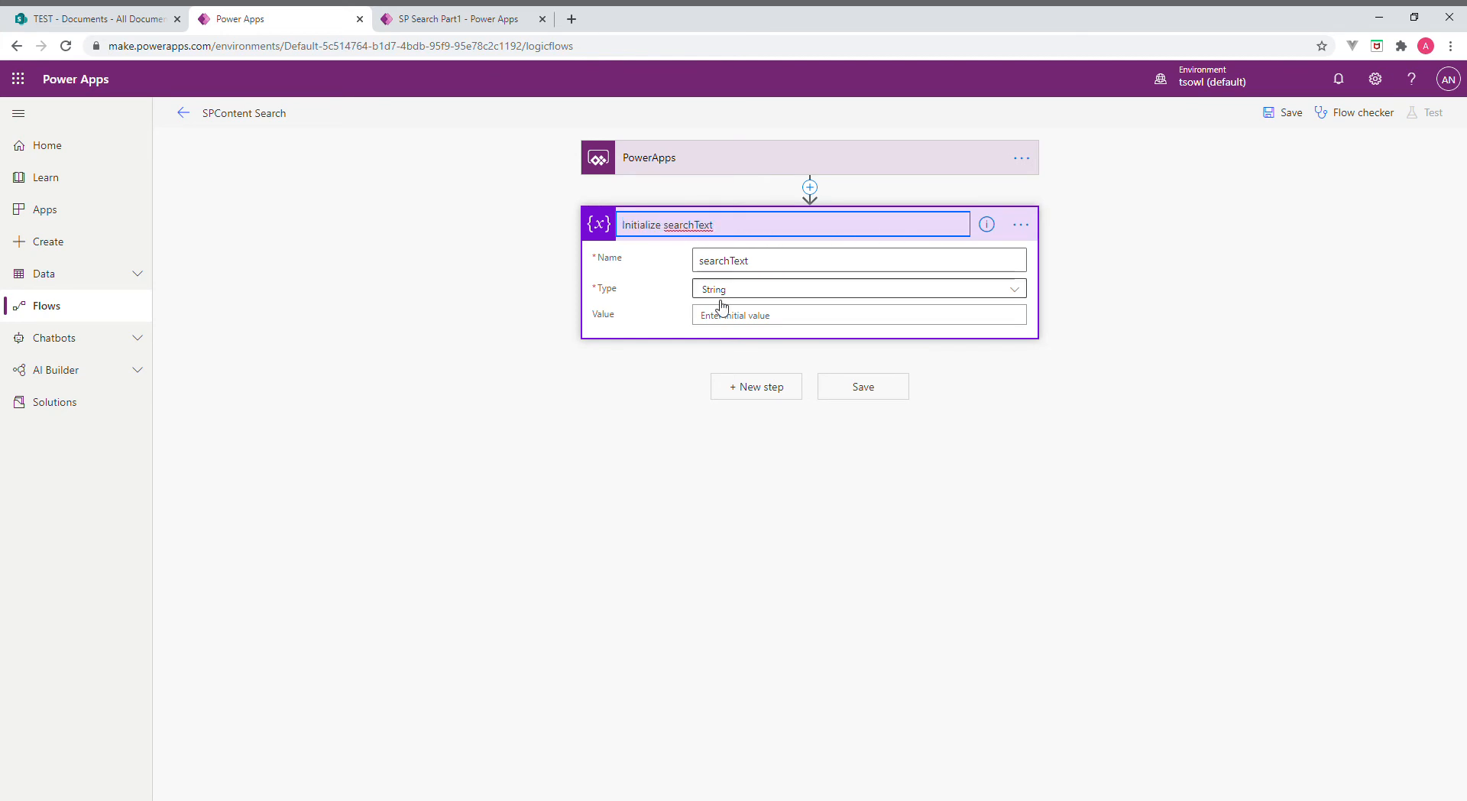
Set the searchText variable's initial value to Ask in PowerApps and save the flow
click(736, 322)
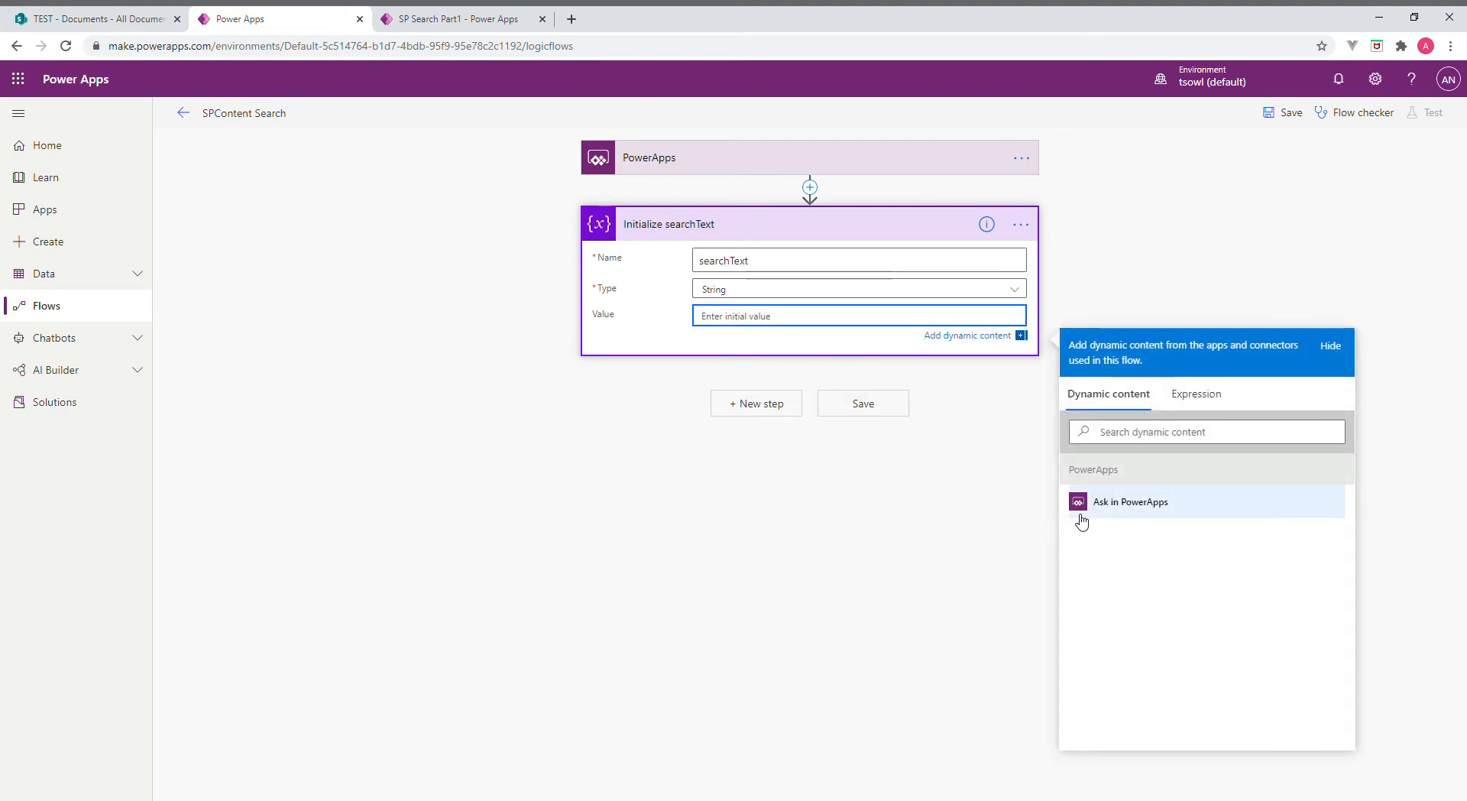
click(1130, 504)
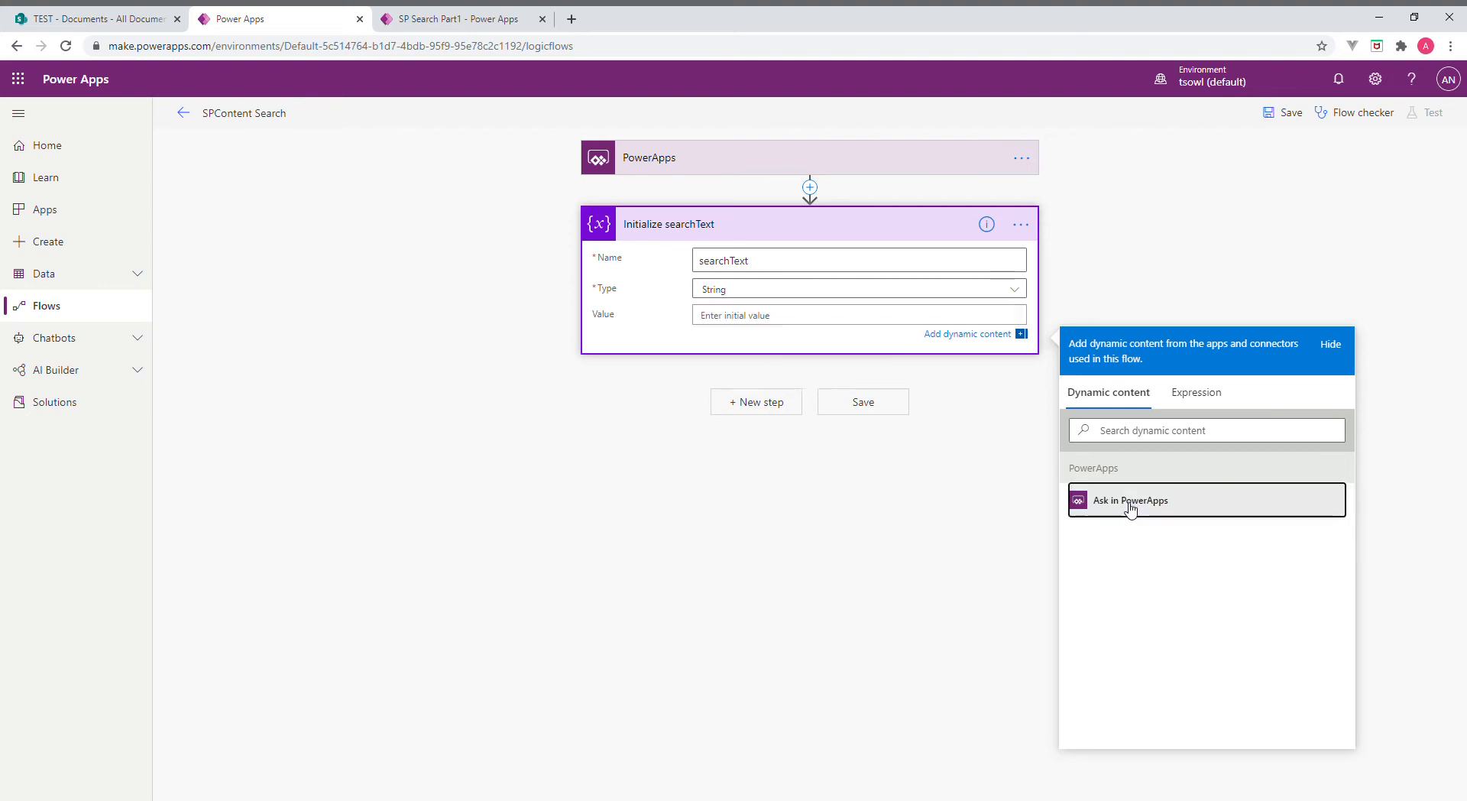
click(846, 224)
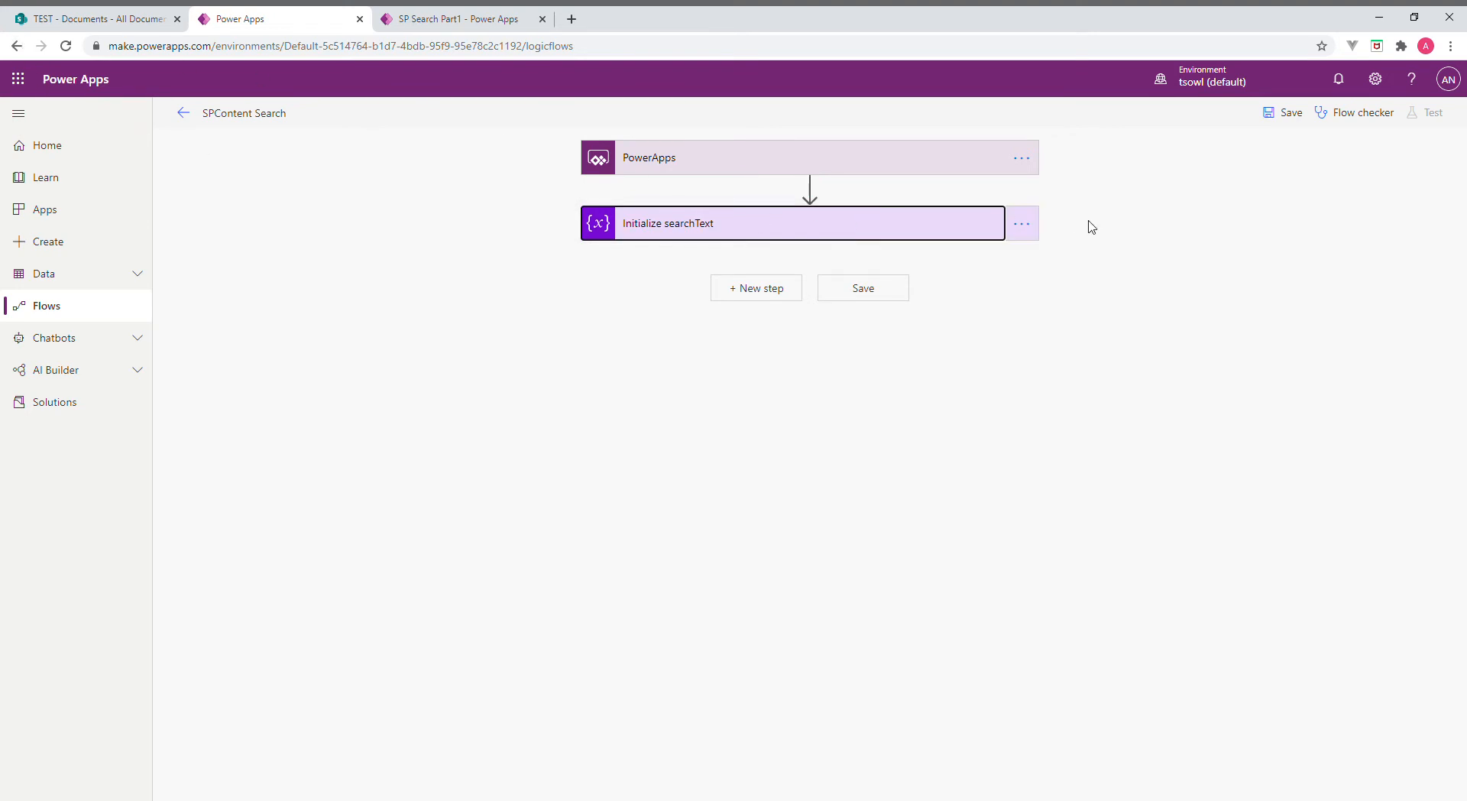
click(887, 288)
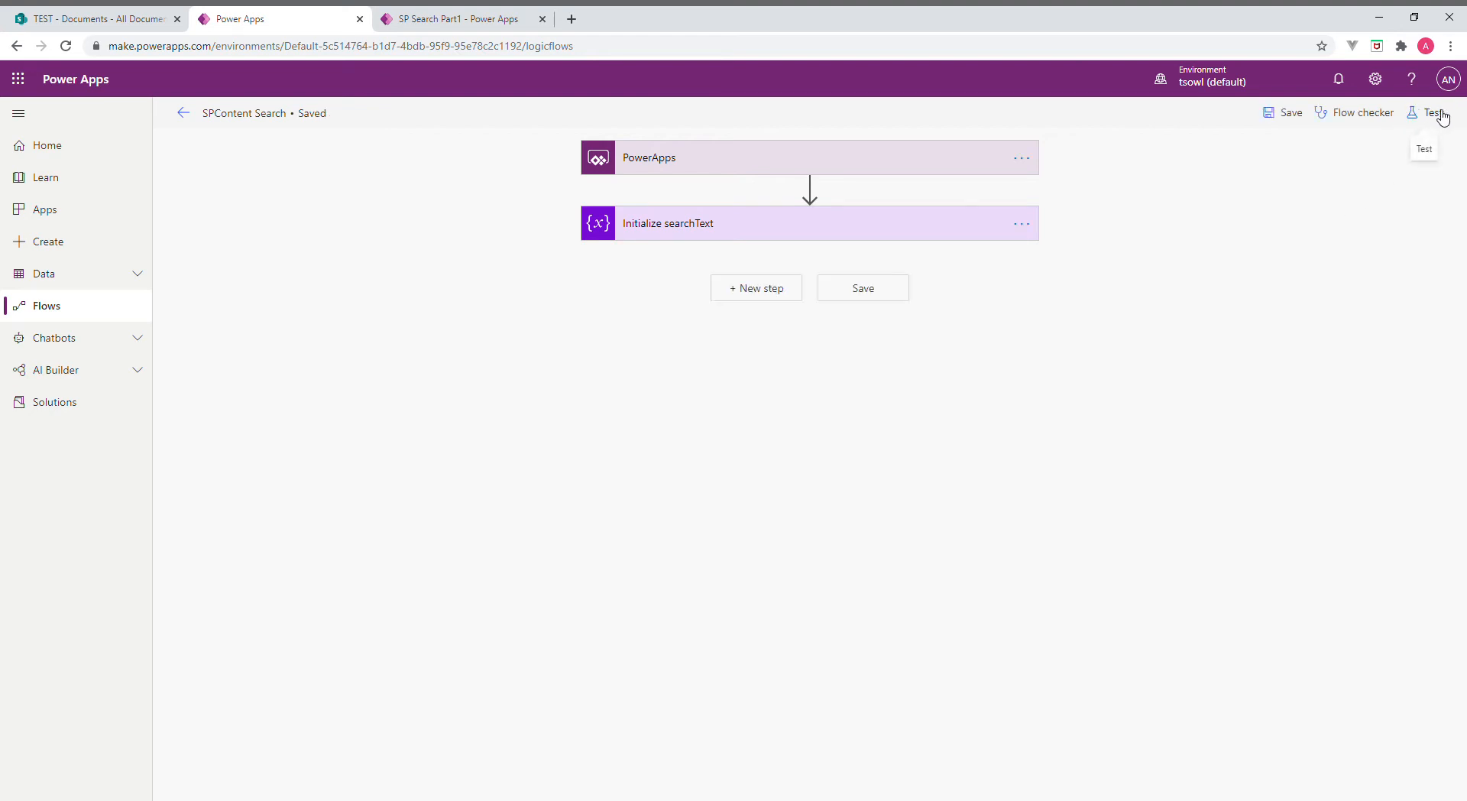
Test the flow manually with "essay" as the InitializesearchText_Value and inspect the inputs of the Initialize searchText action in the run
click(1445, 117)
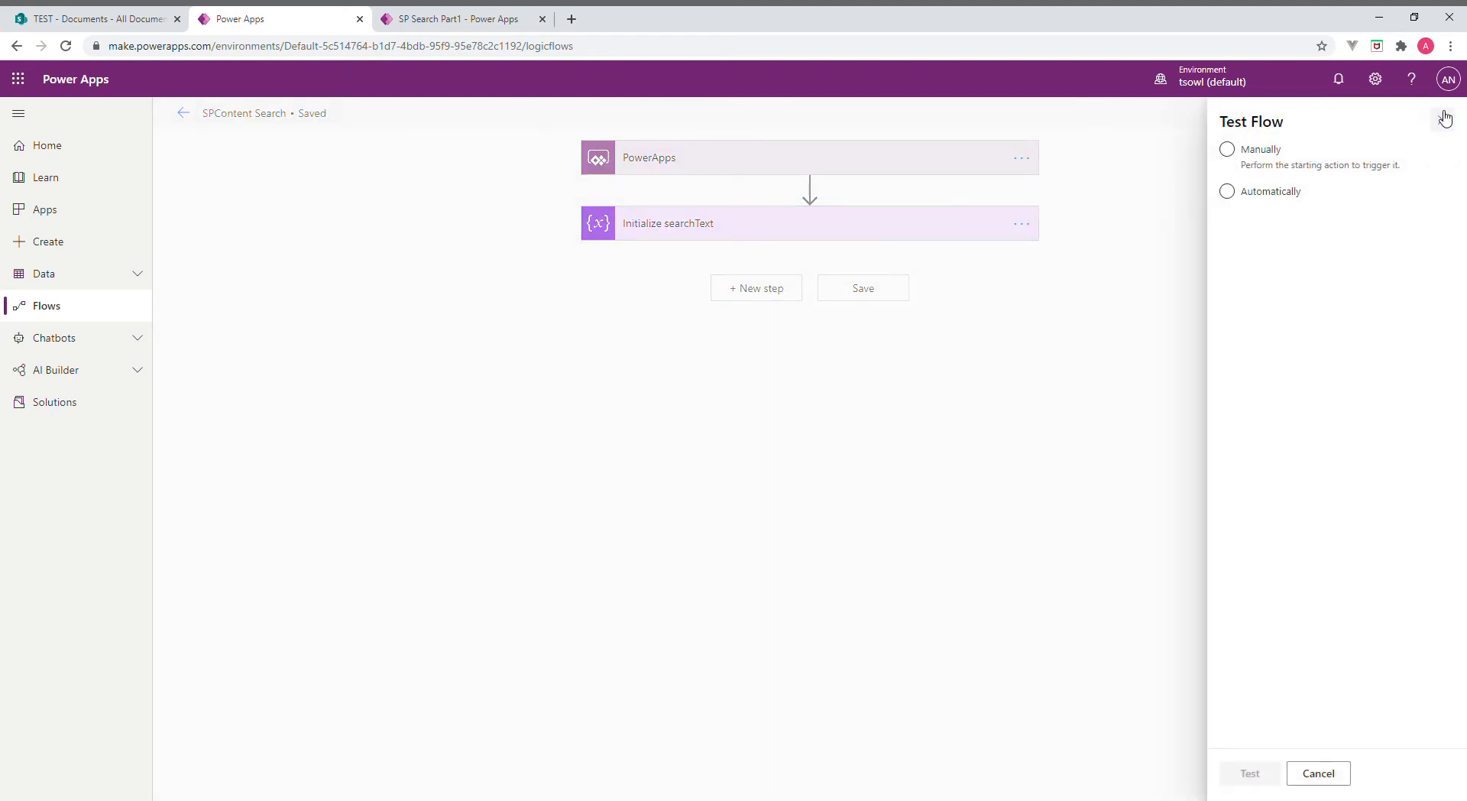
click(1246, 163)
click(1251, 773)
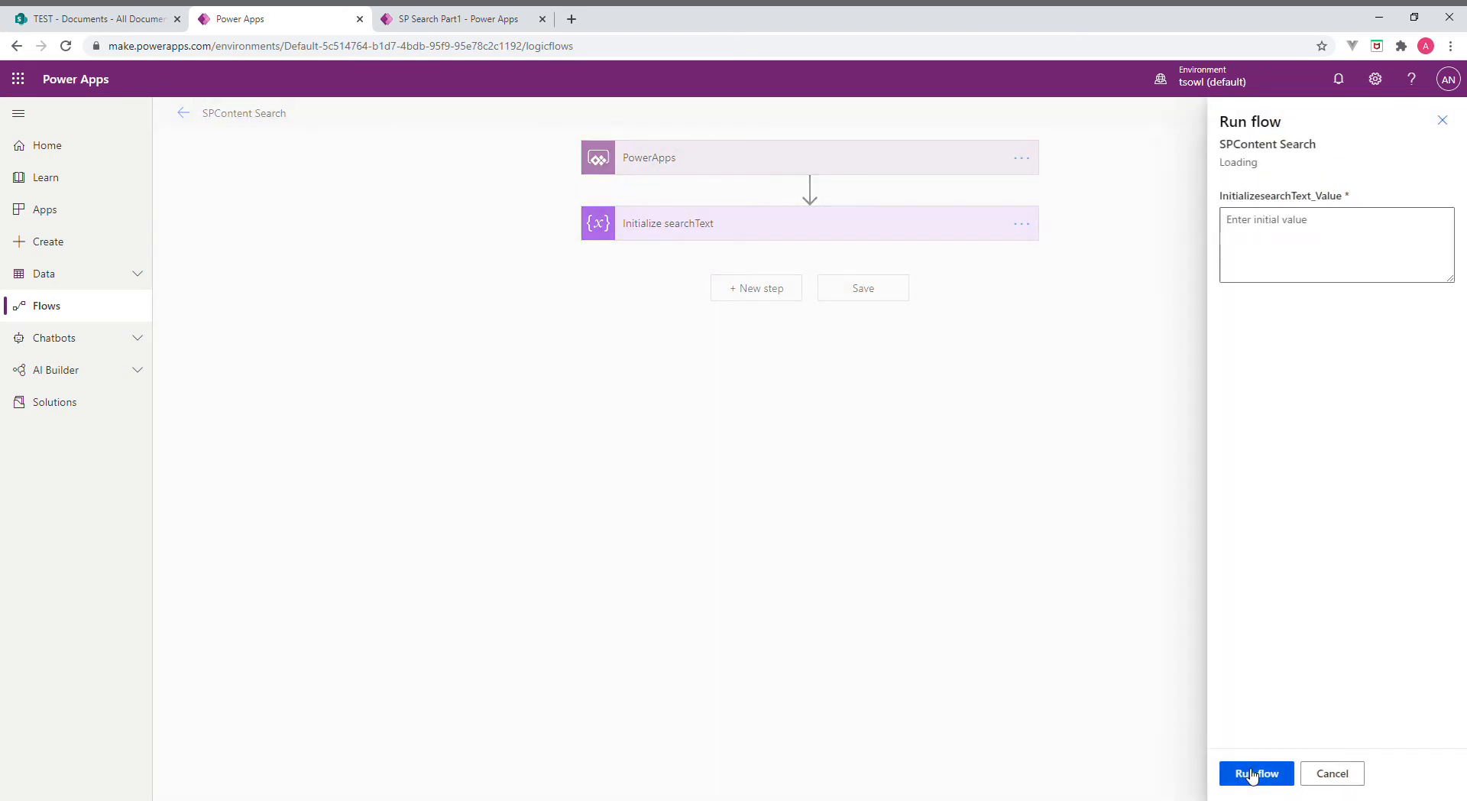
click(1294, 239)
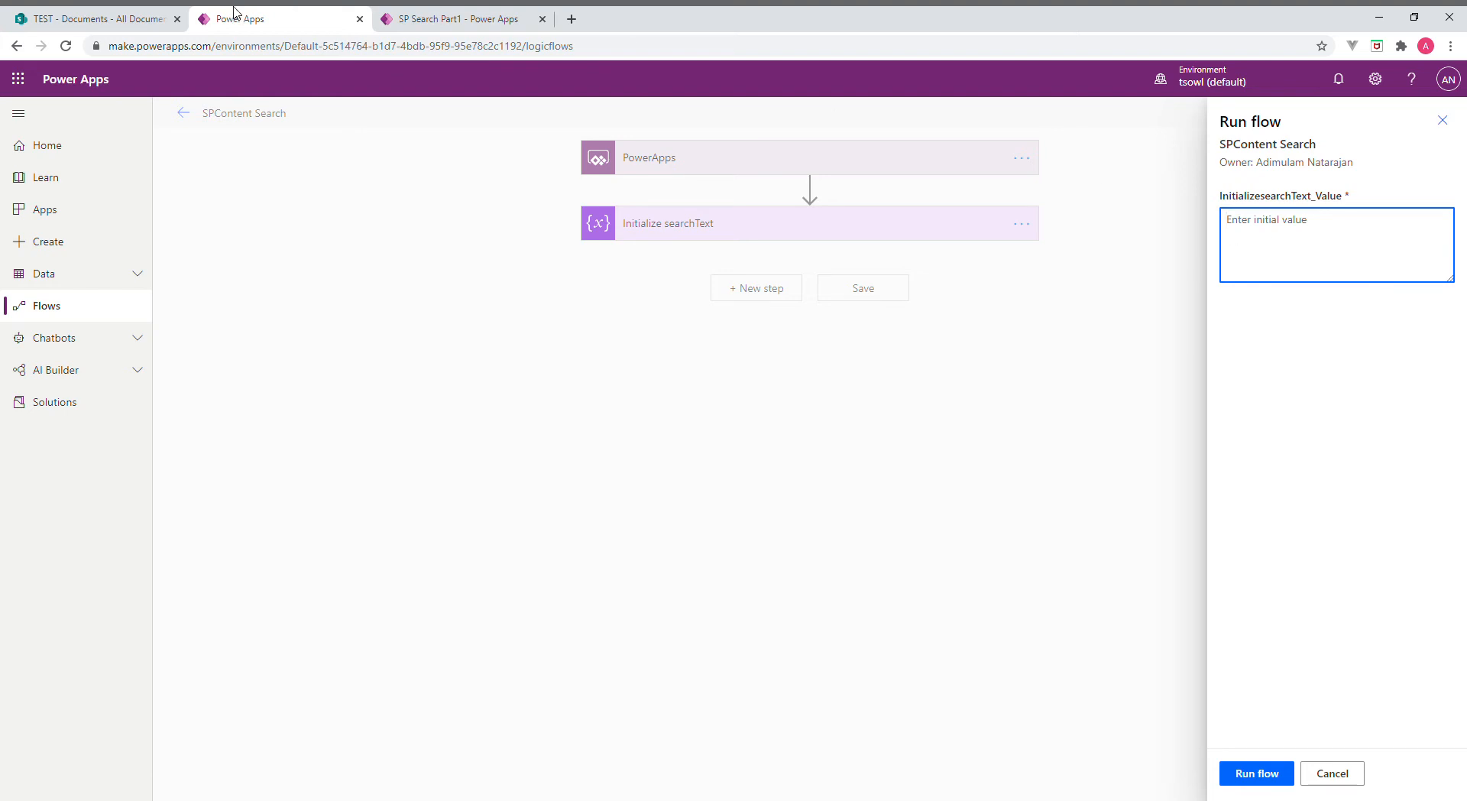
click(122, 19)
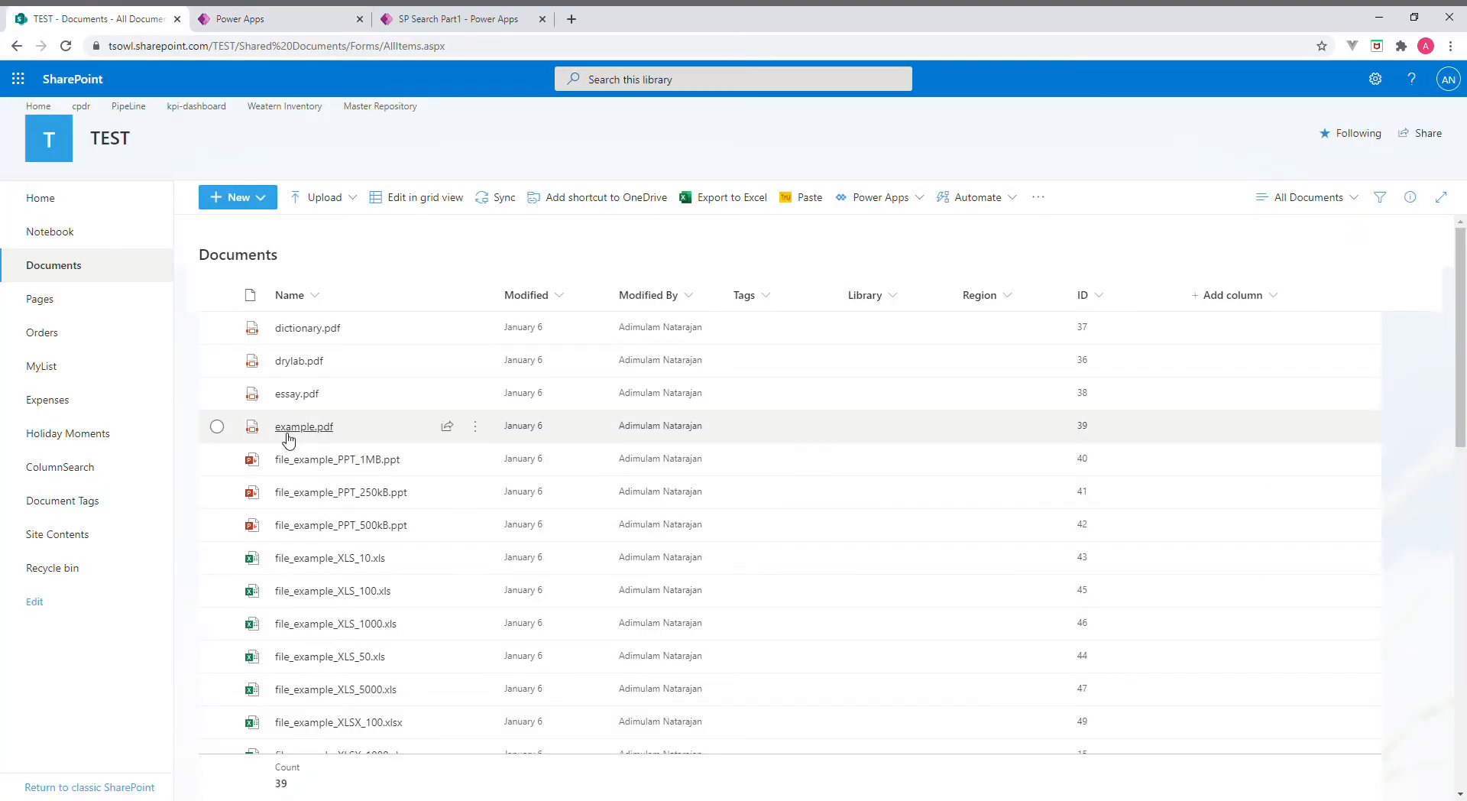
mouse_move(292, 408)
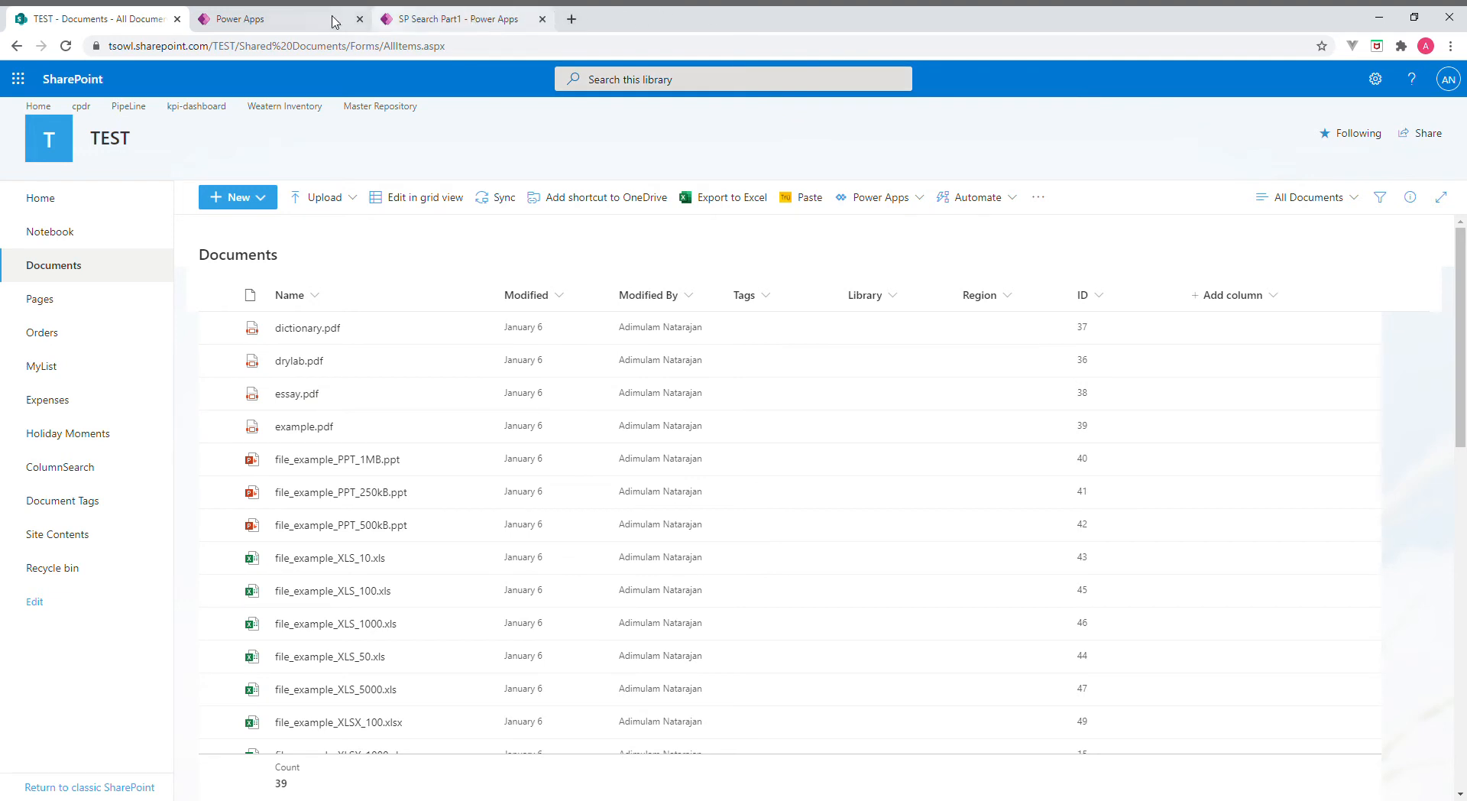
click(304, 27)
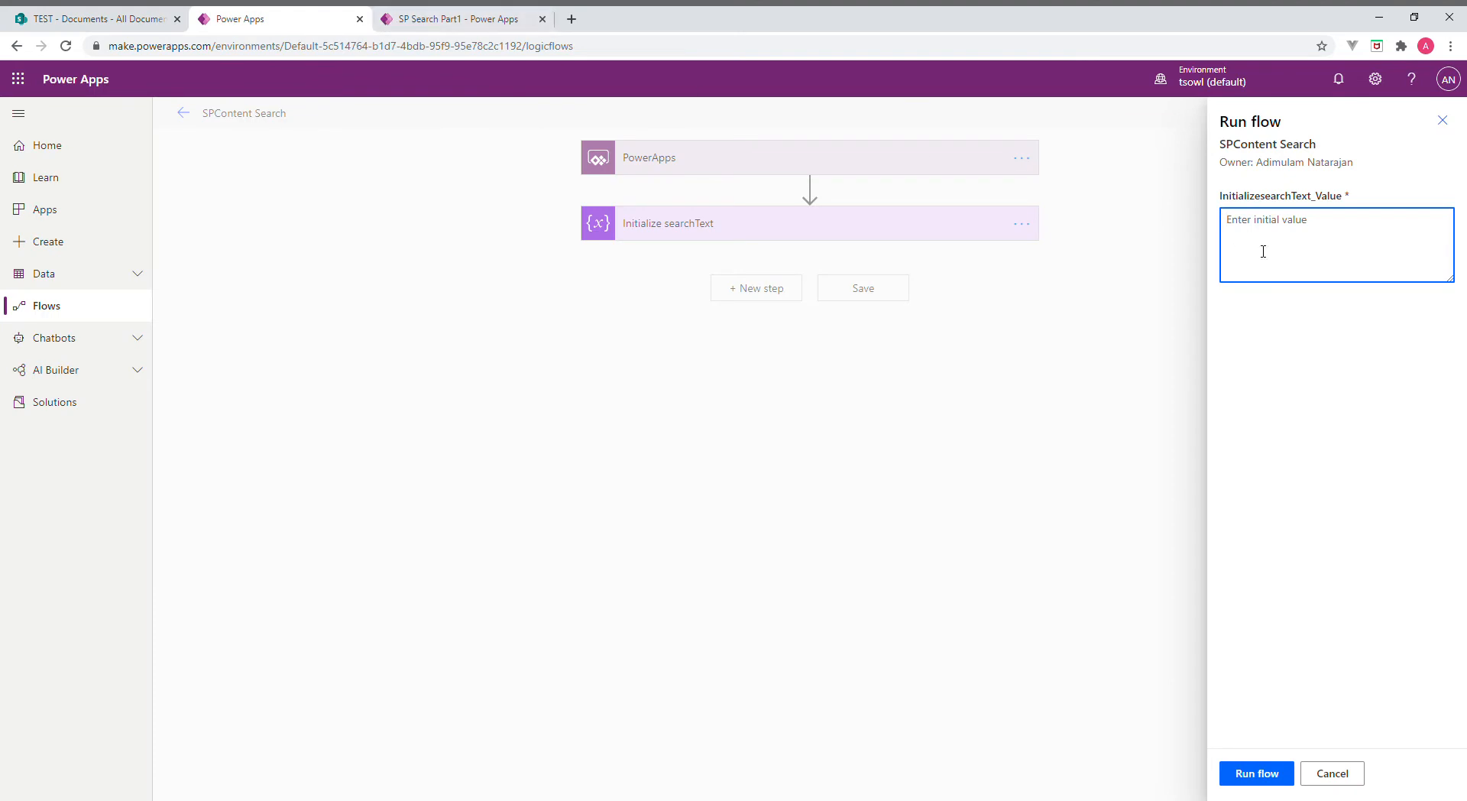
text(essay)
click(1259, 773)
click(1259, 773)
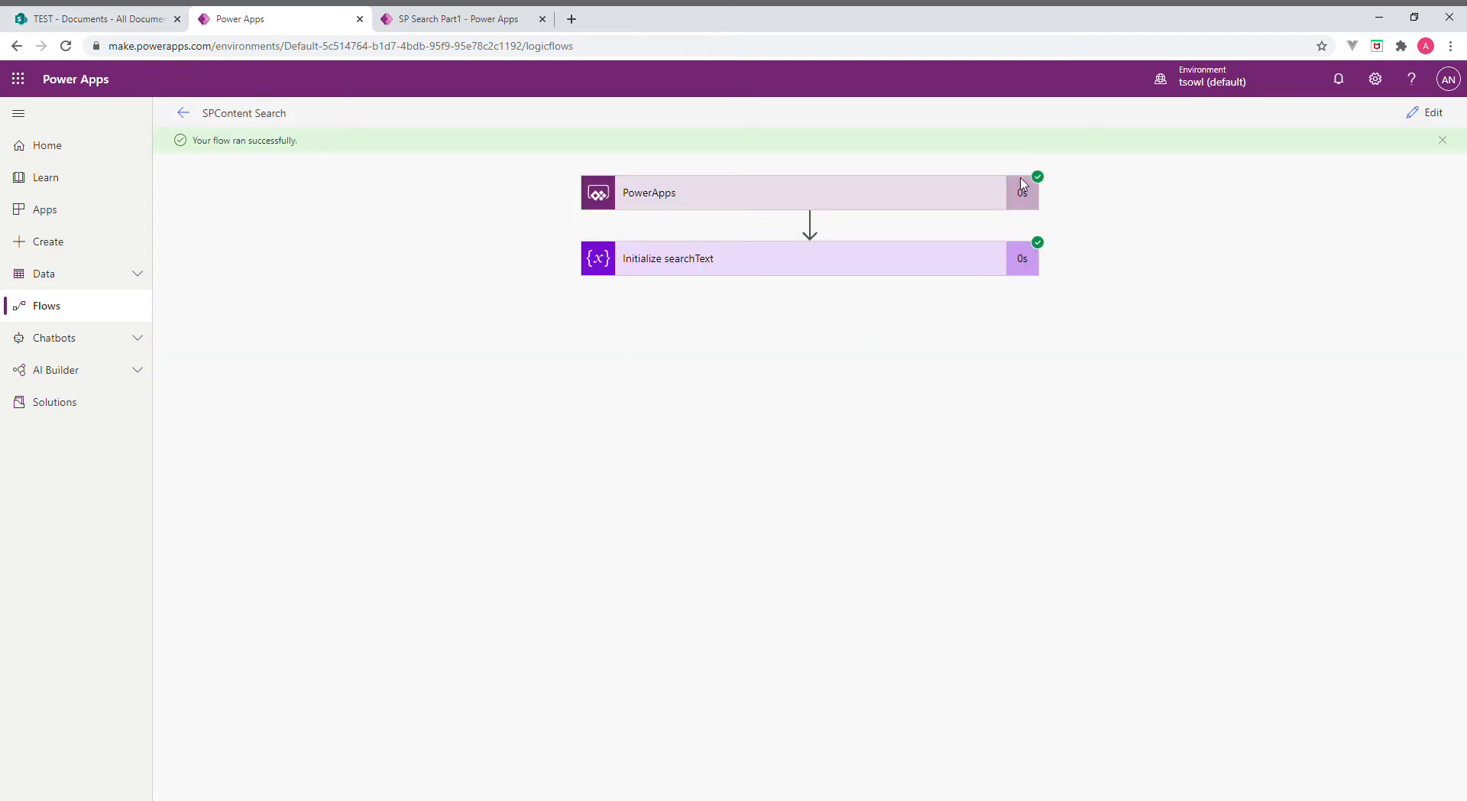
click(656, 265)
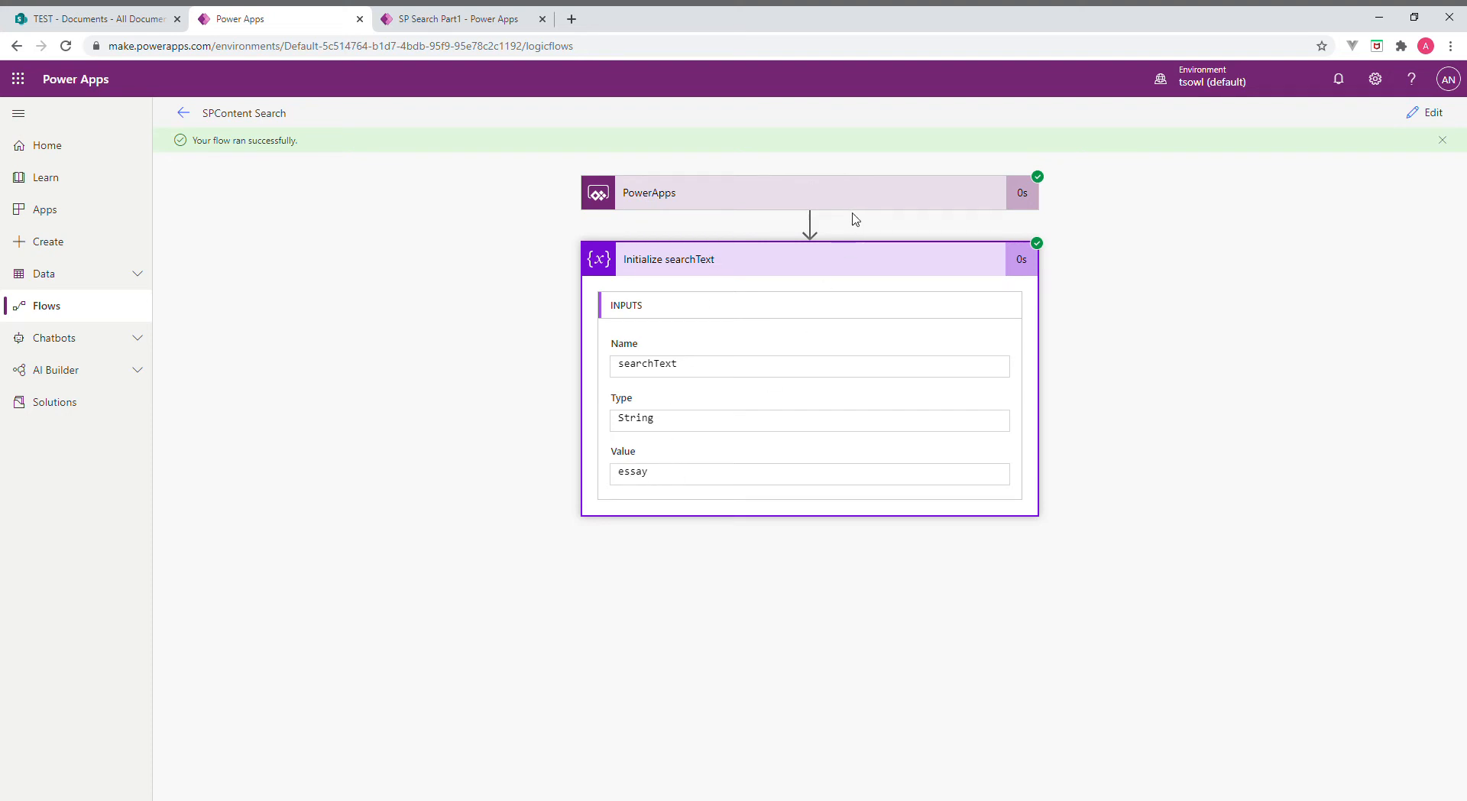
click(839, 253)
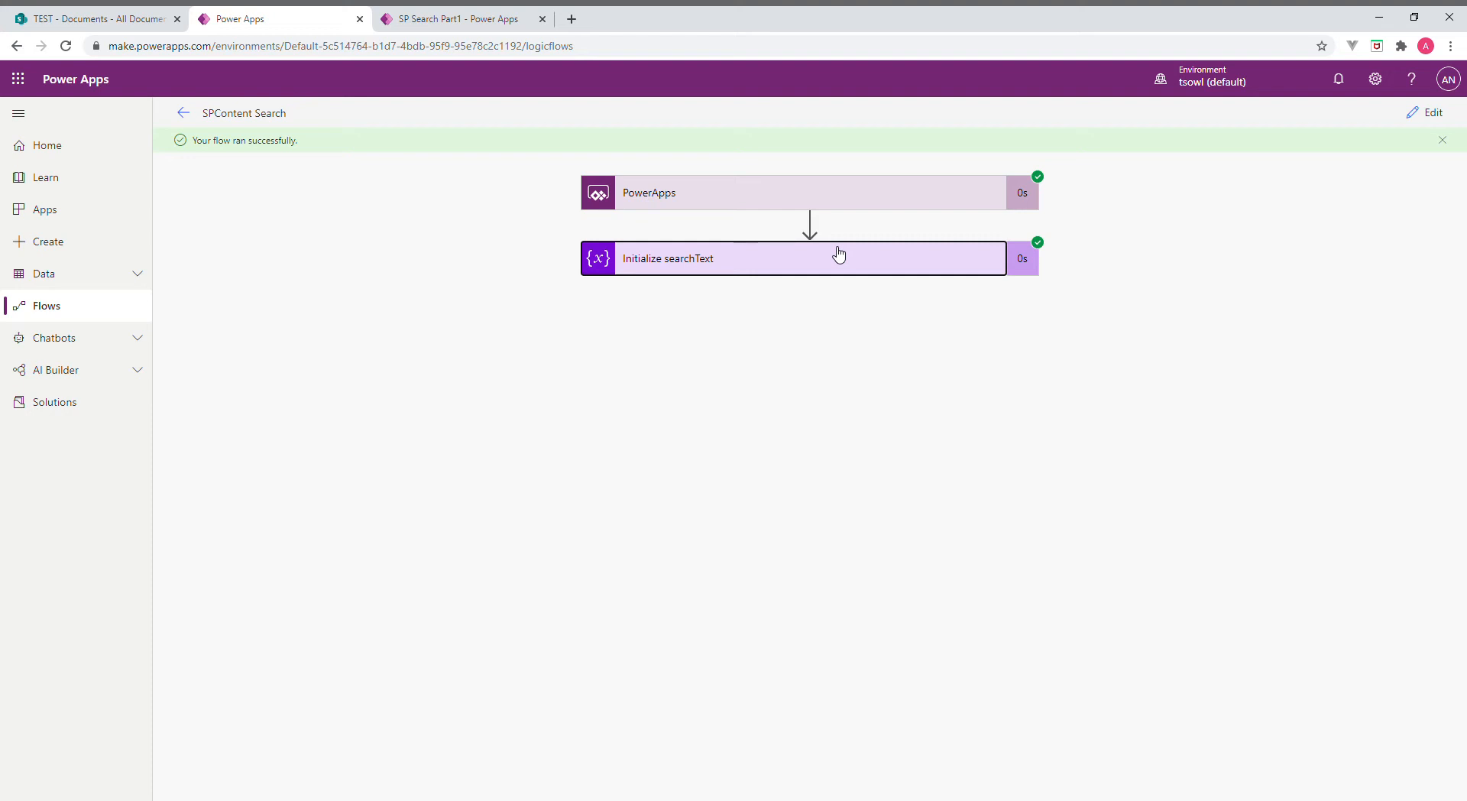
Return to editing the flow and add a Send an HTTP request to SharePoint action with the TEST site as its site address
click(1436, 113)
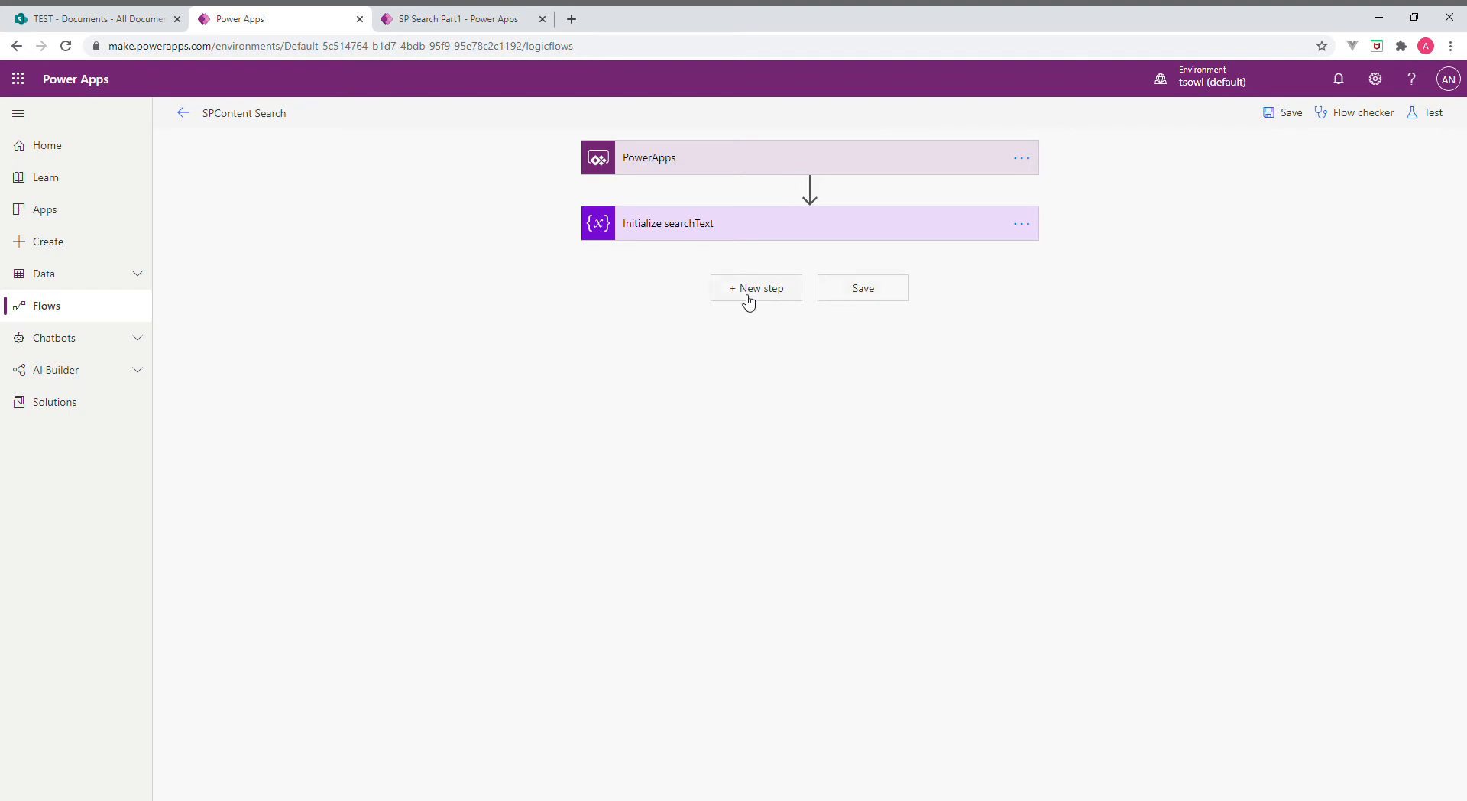
click(749, 290)
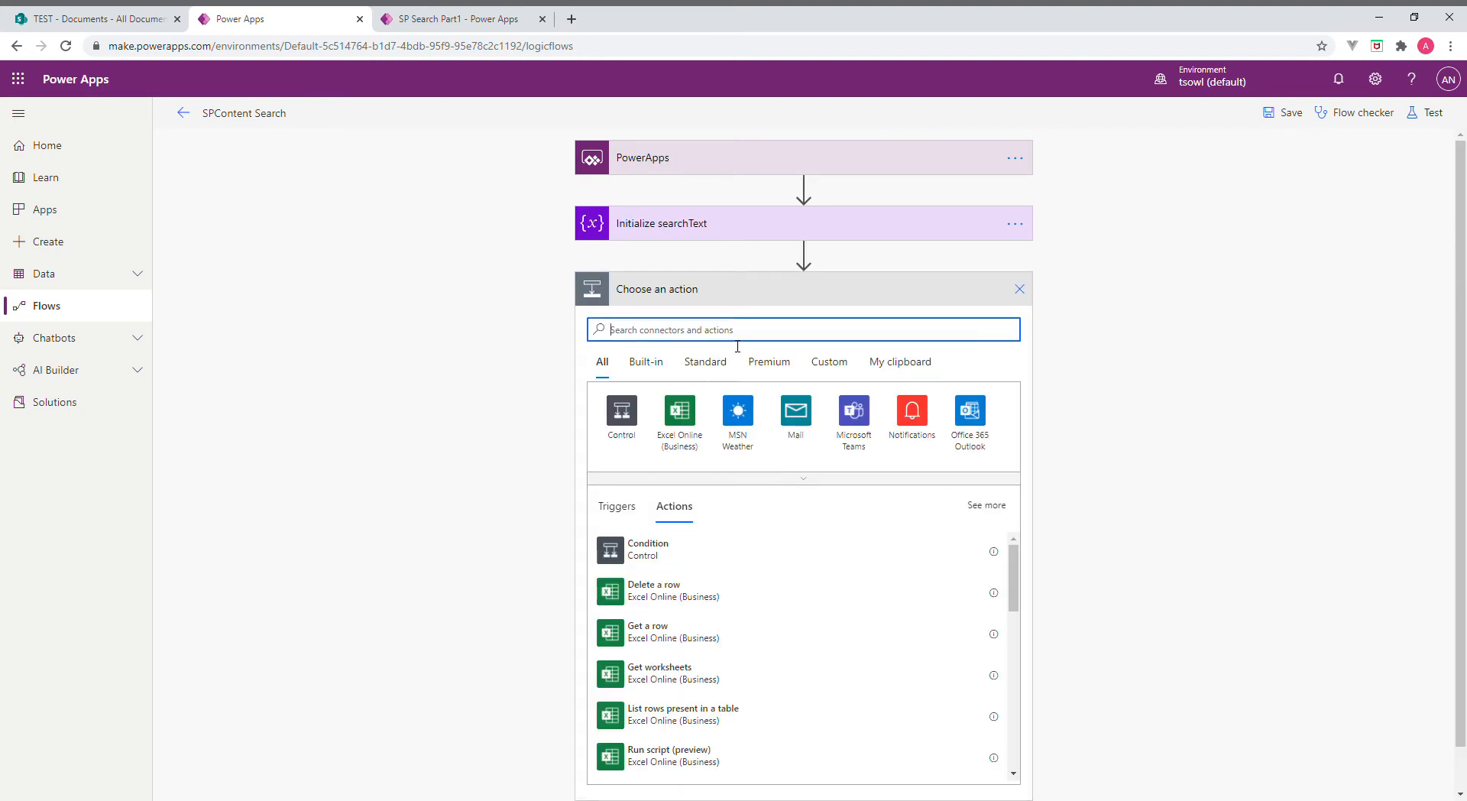
text(h)
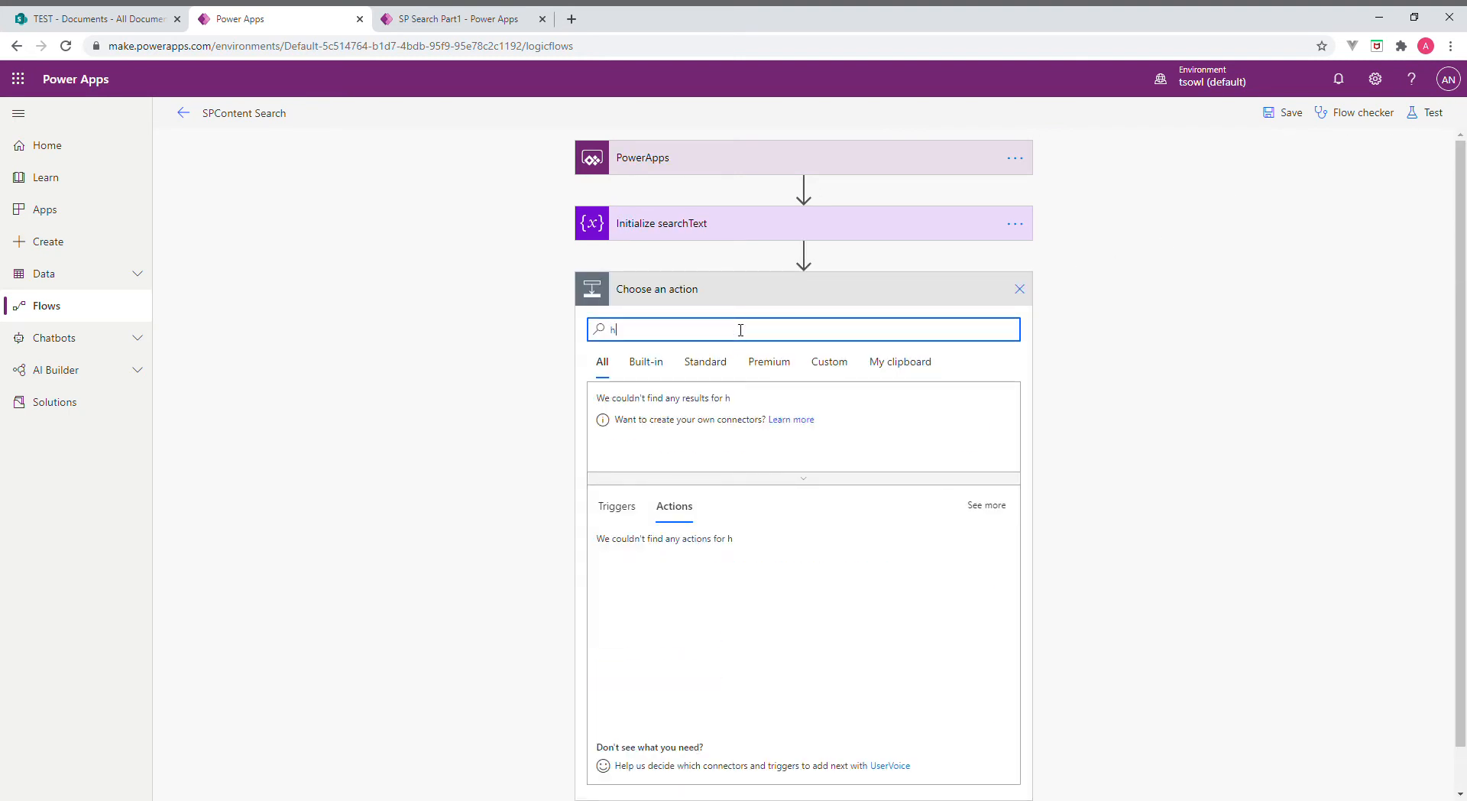
text(ttp)
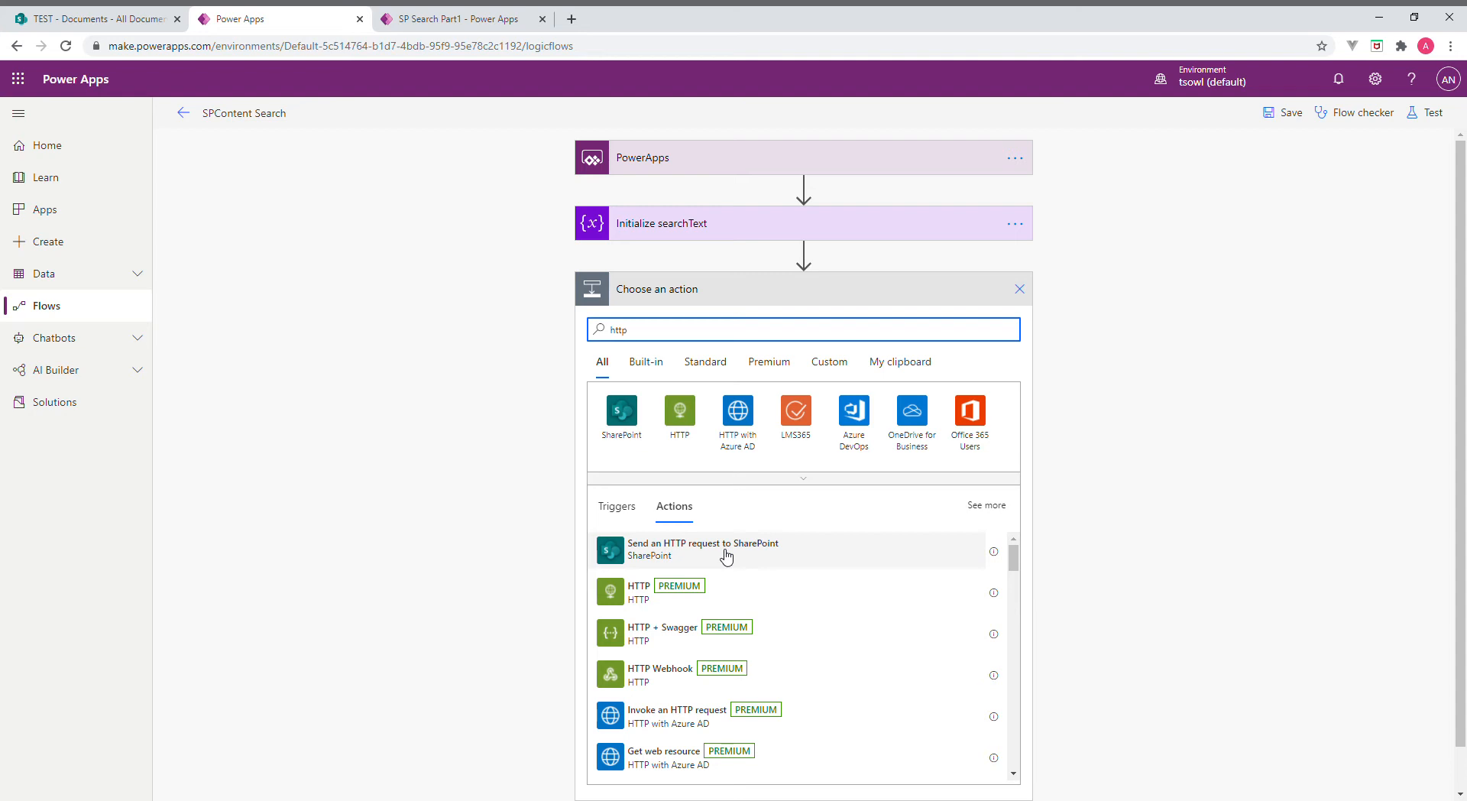
click(726, 556)
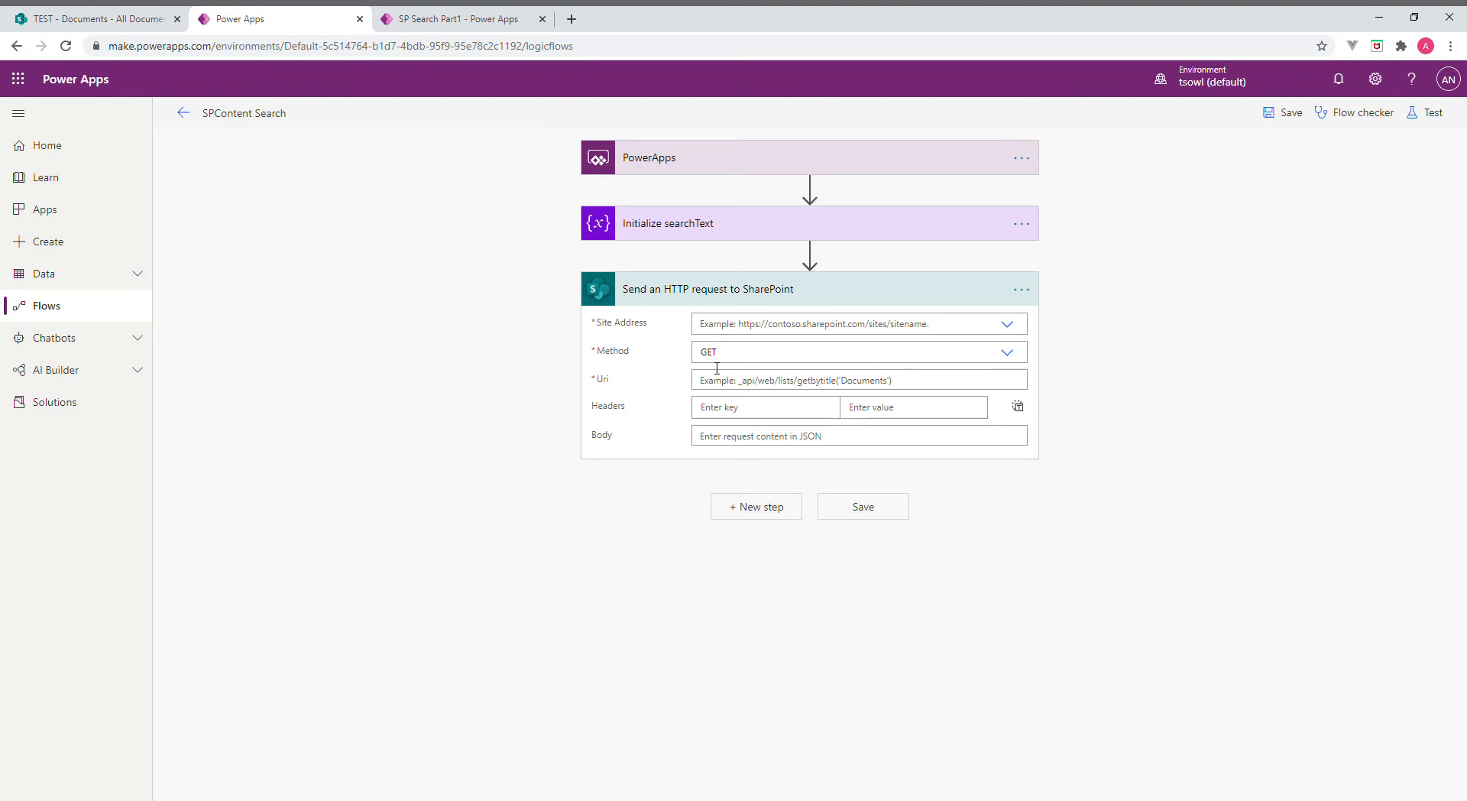
click(1007, 324)
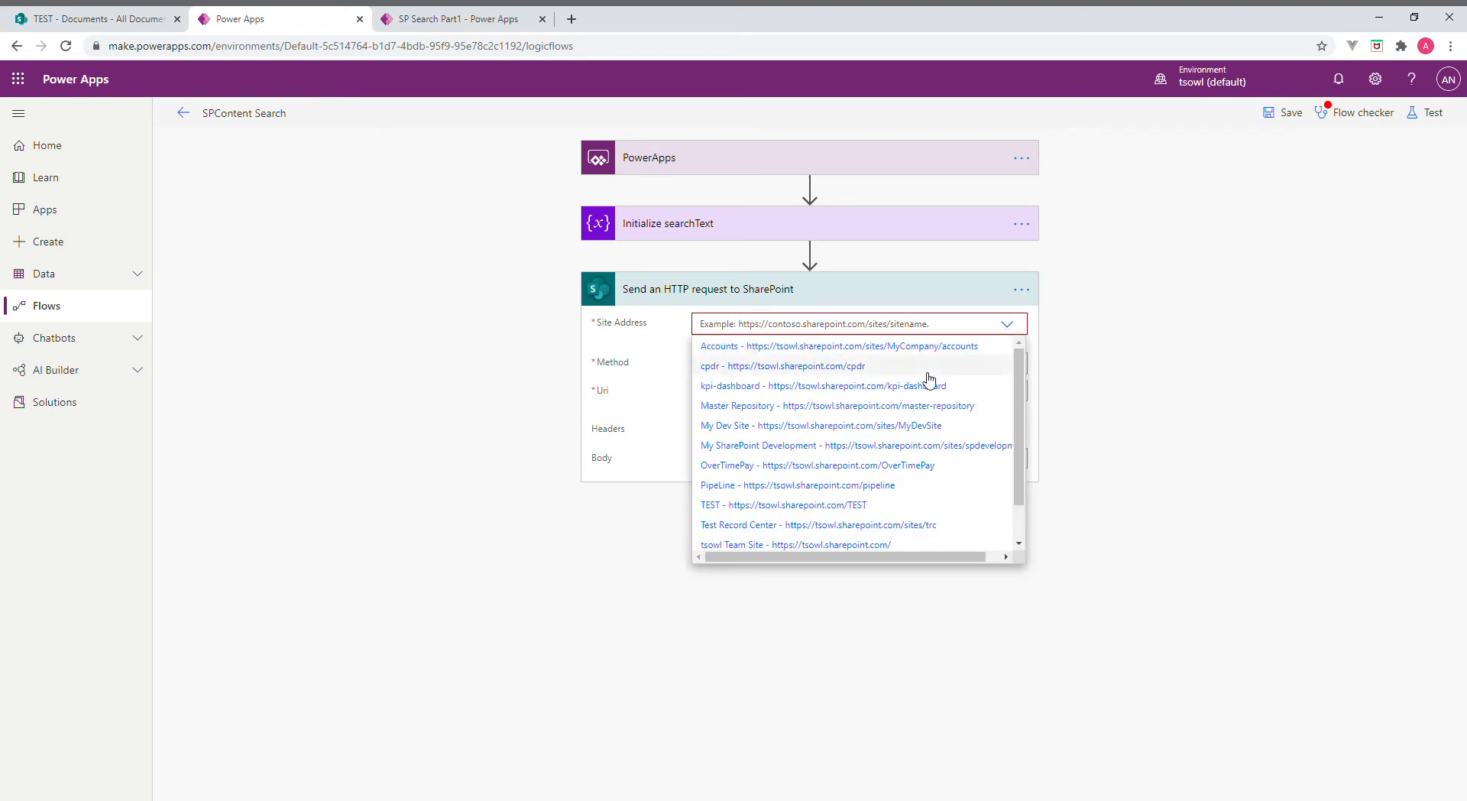
click(859, 508)
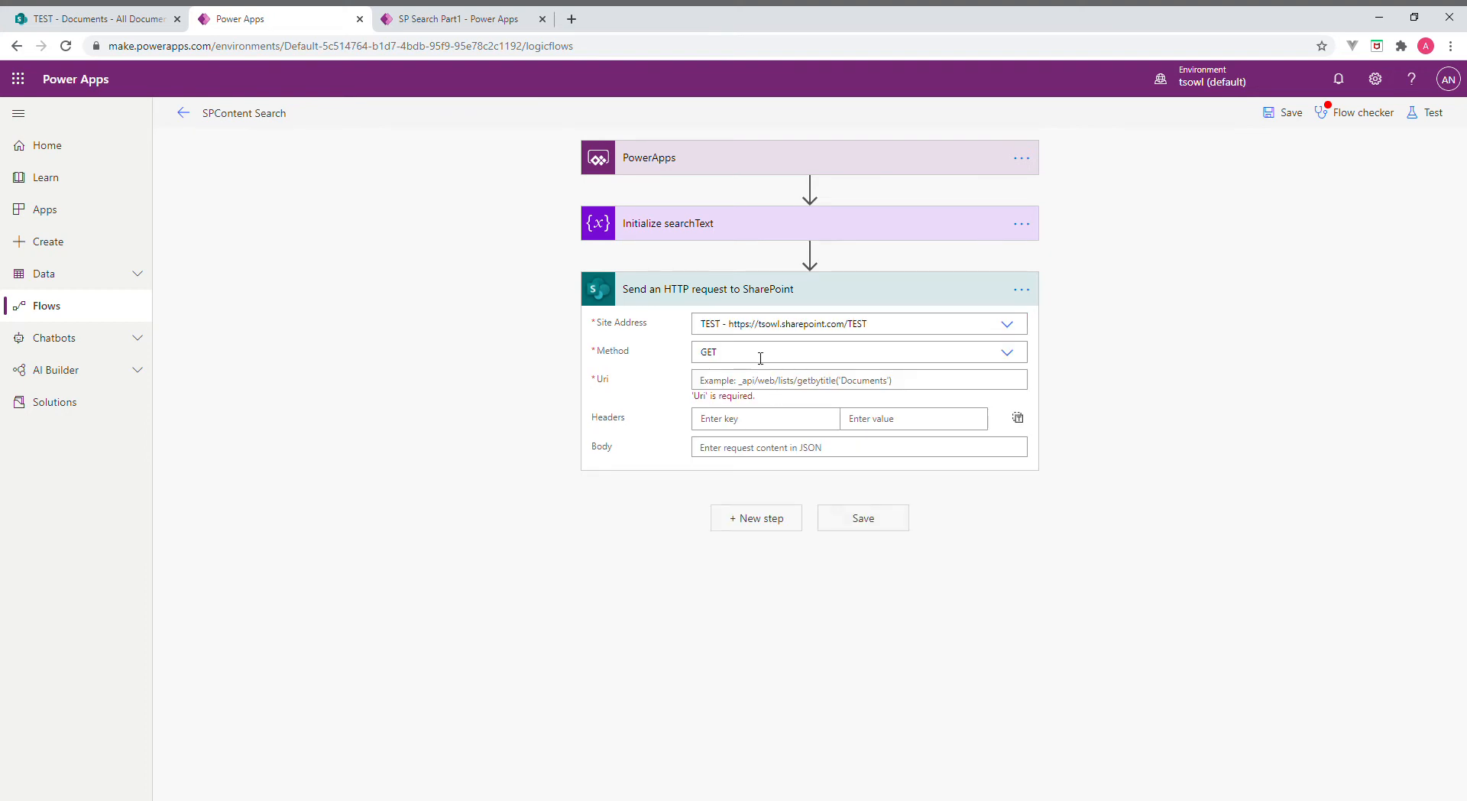
click(762, 384)
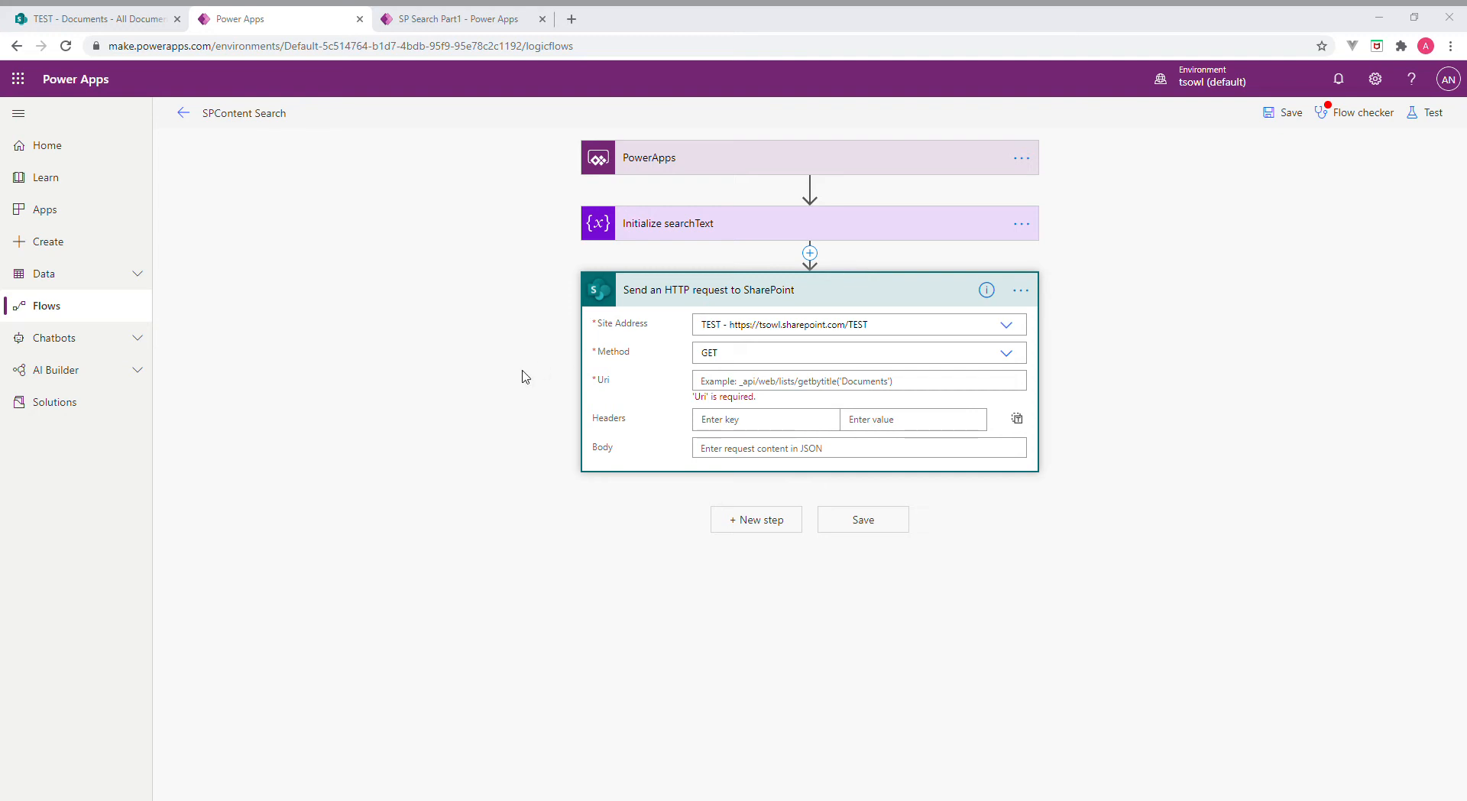
click(747, 380)
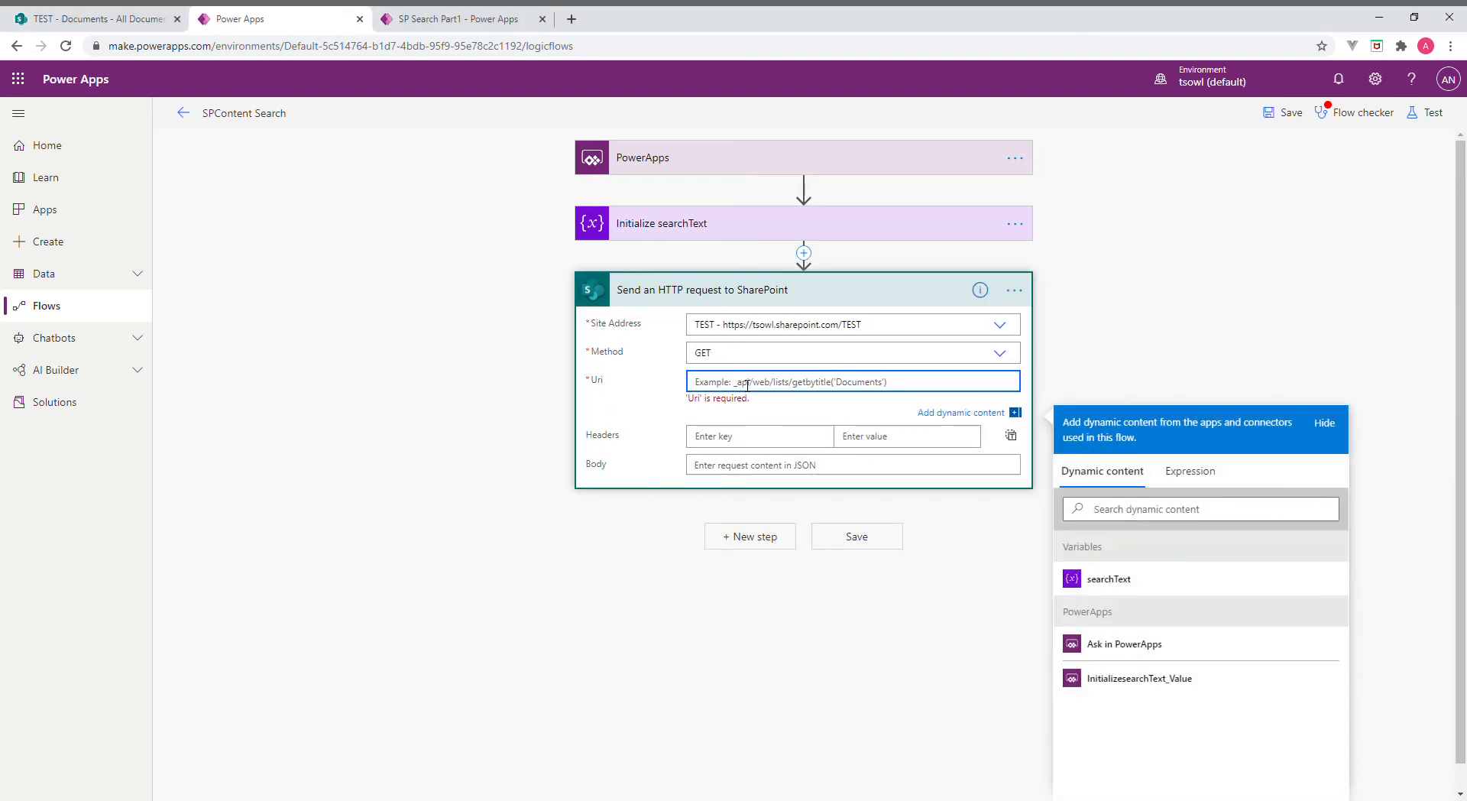
key(ctrl+v)
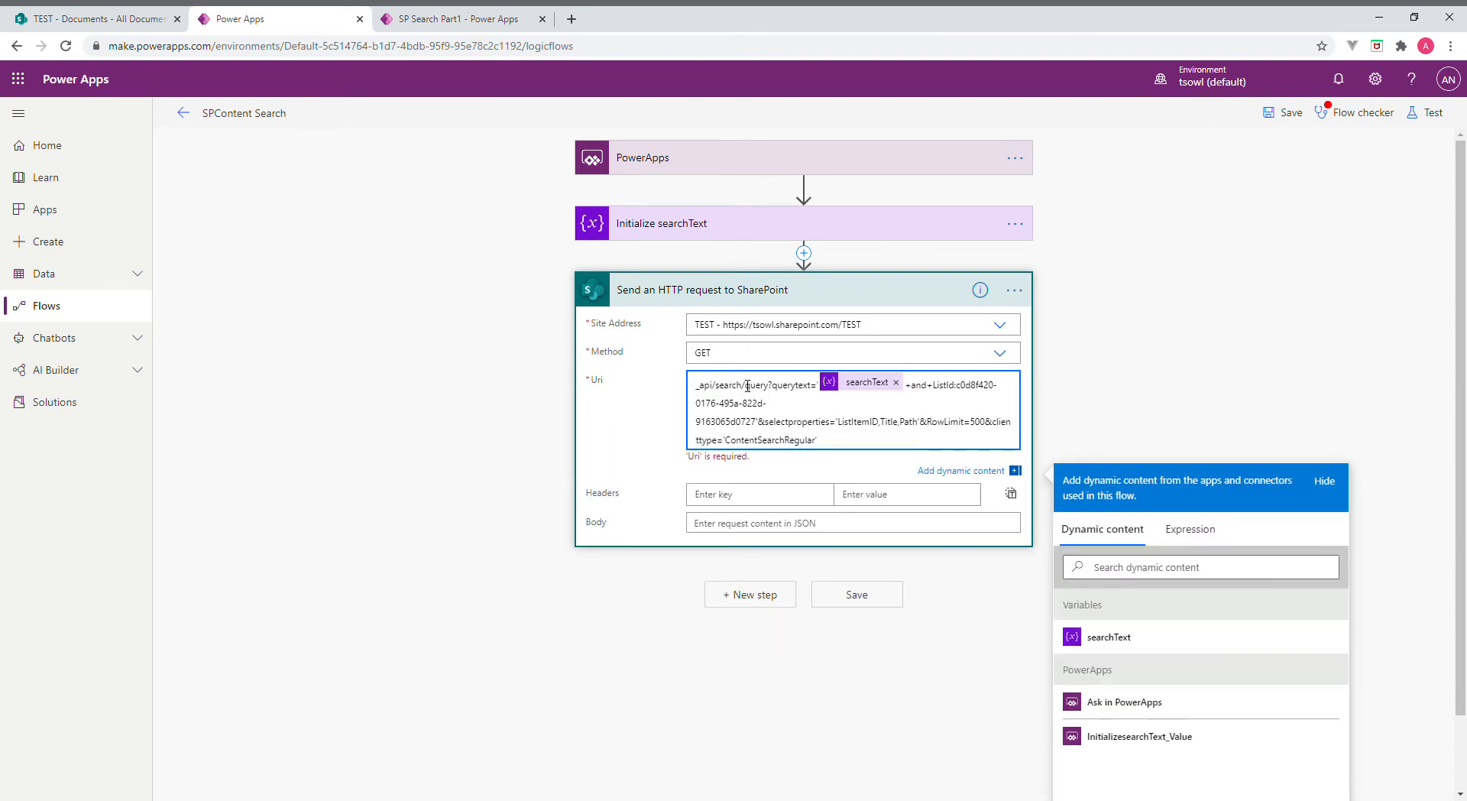
Look up the Documents library's list ID in the address of its library settings page on the TEST site, and return to the flow
click(848, 291)
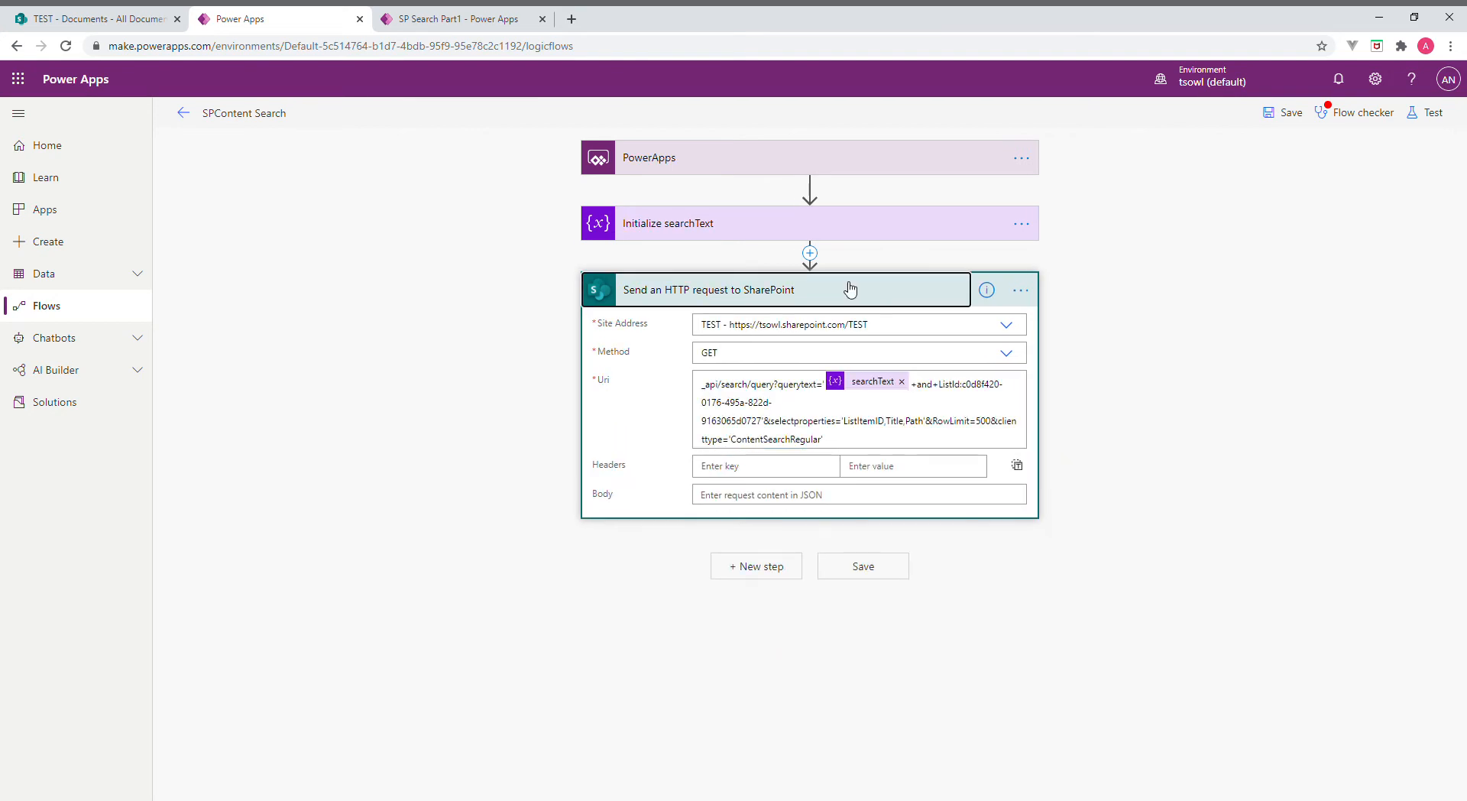
click(850, 289)
click(107, 22)
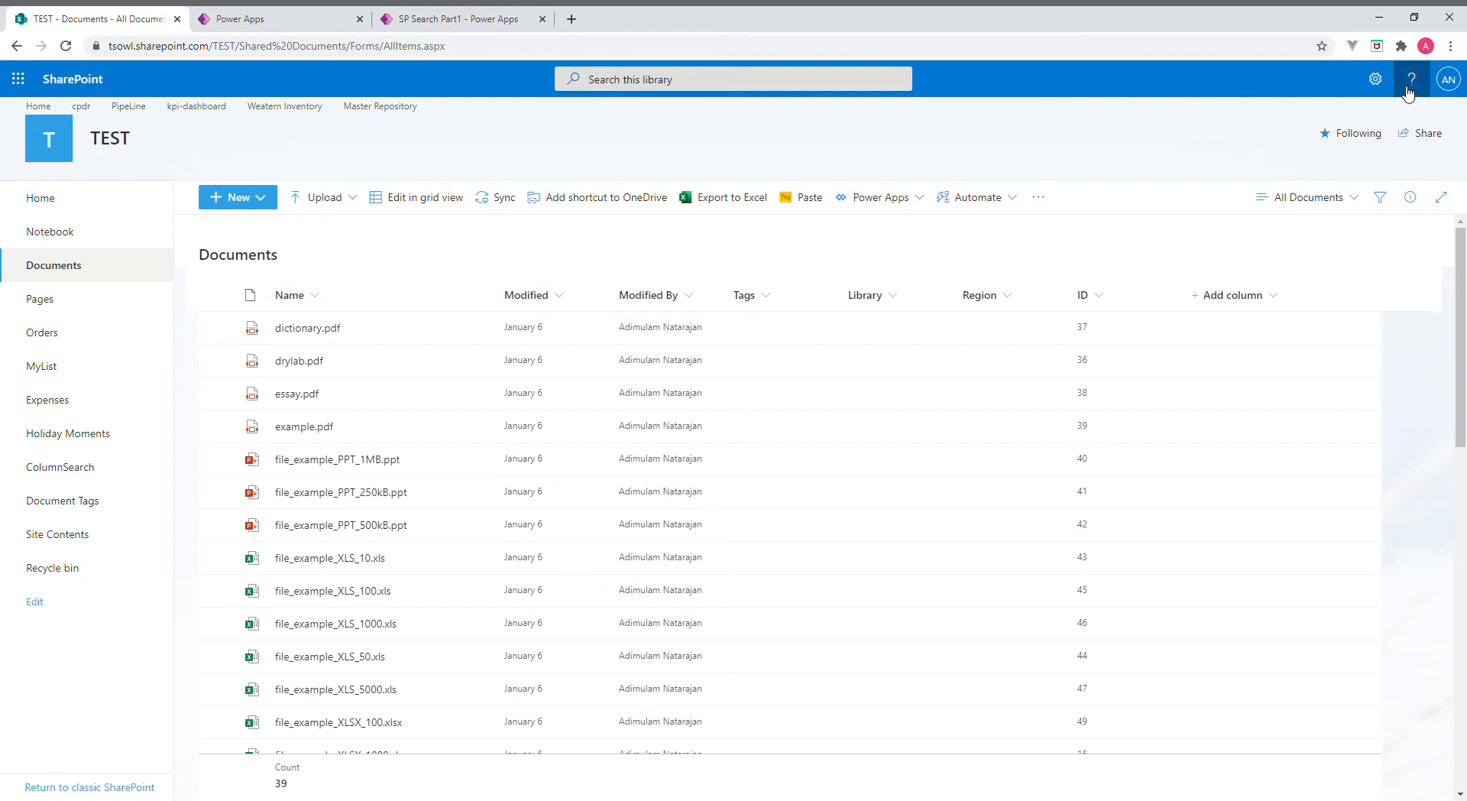
click(1375, 79)
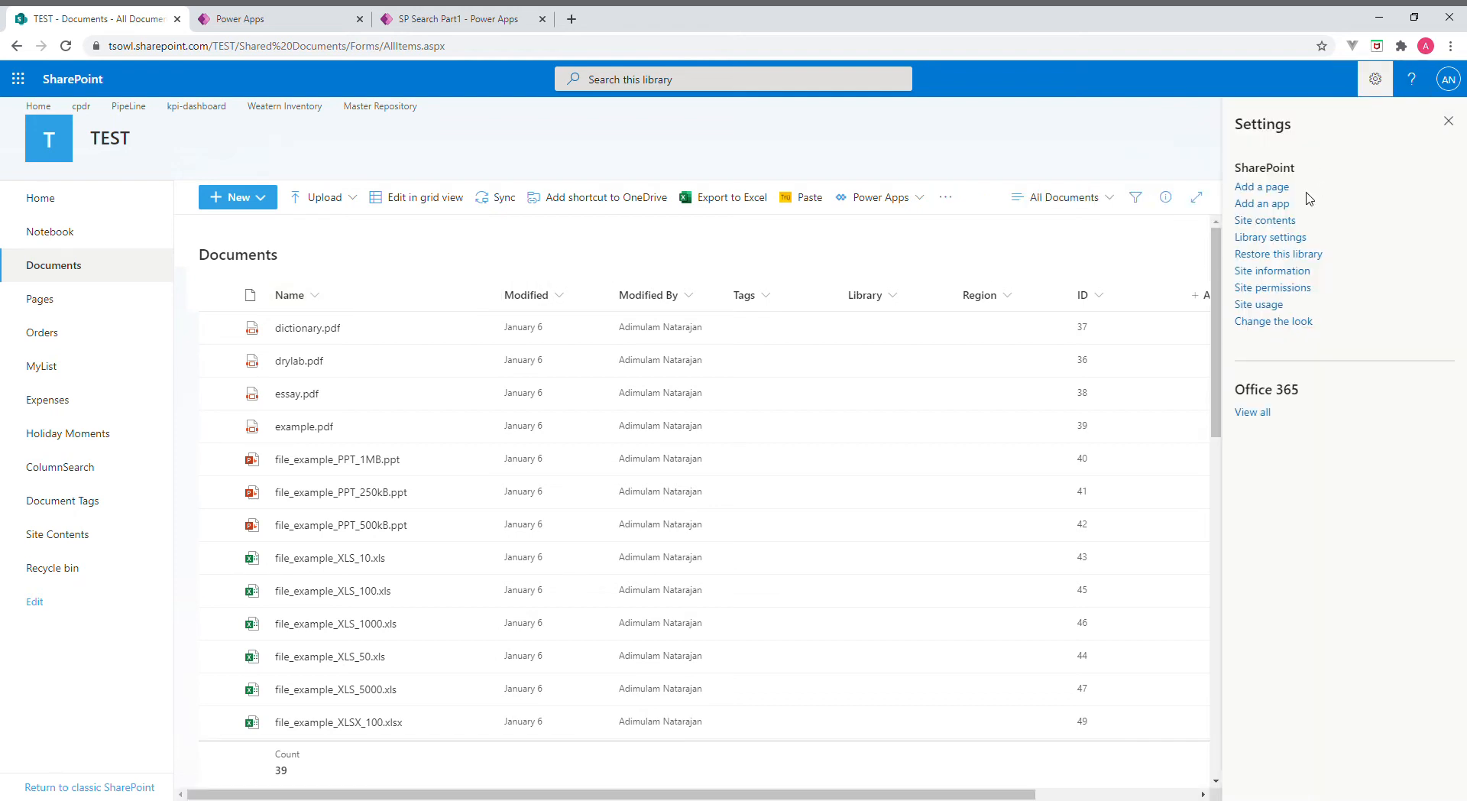
click(1267, 237)
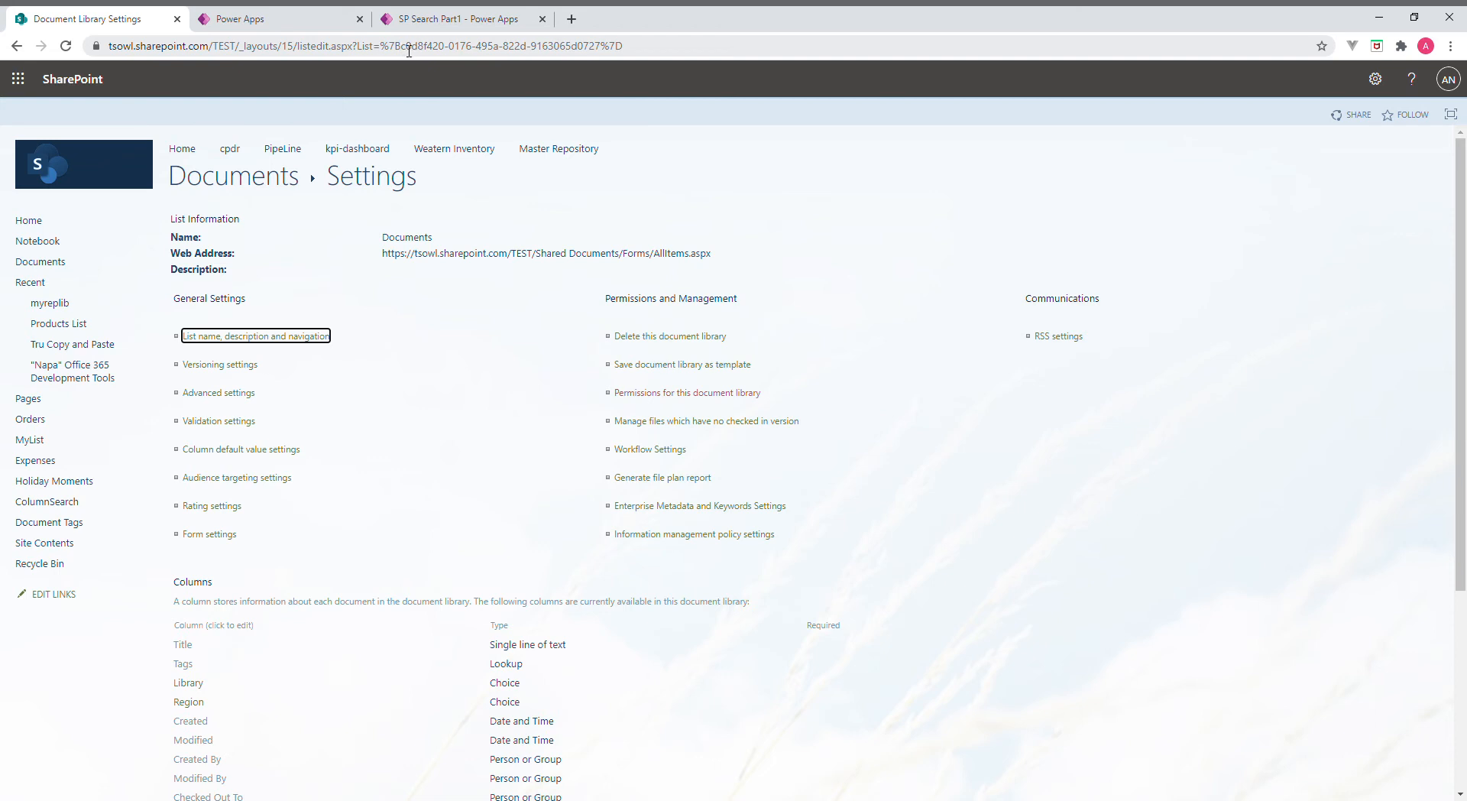
drag(401, 49, 611, 61)
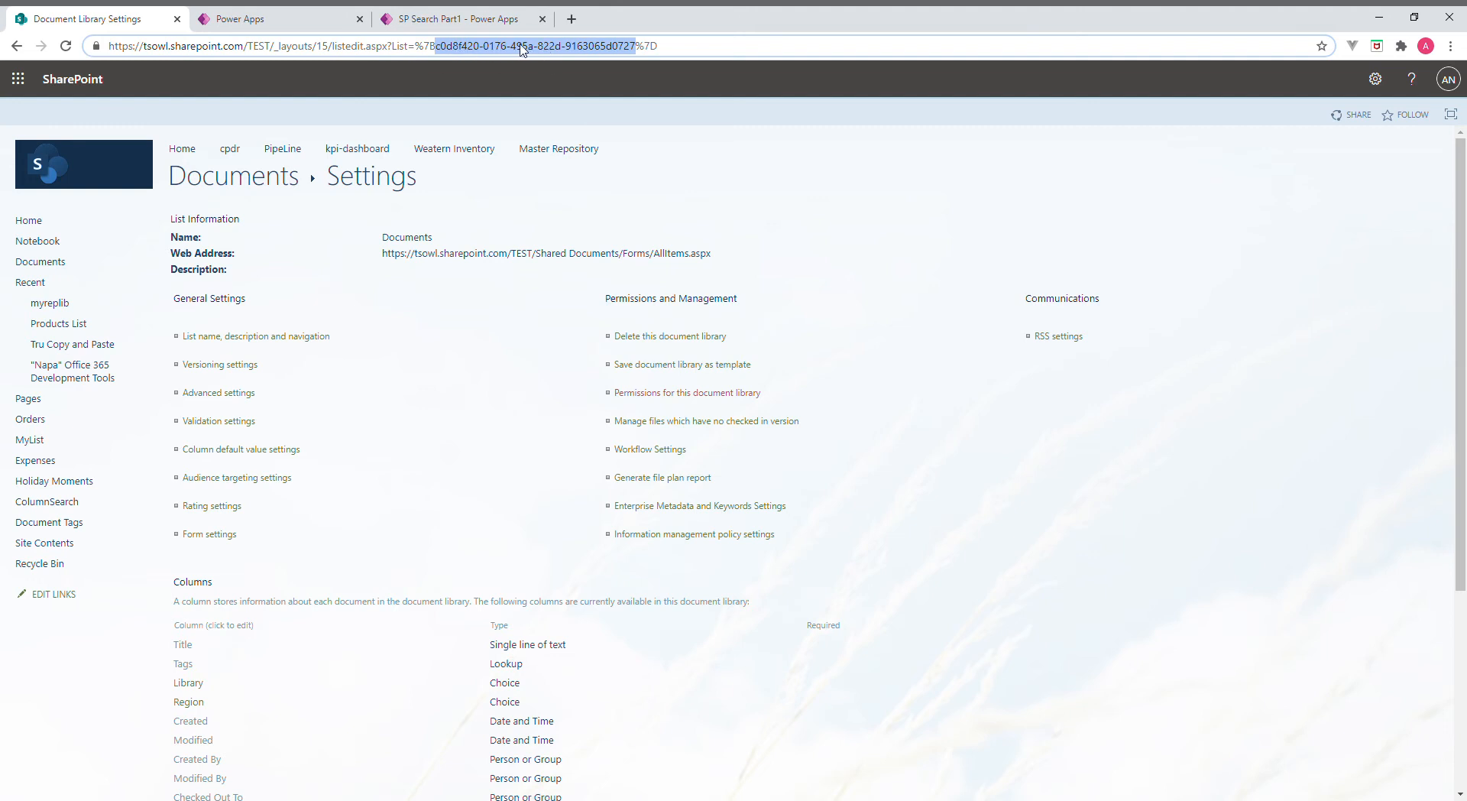
click(14, 46)
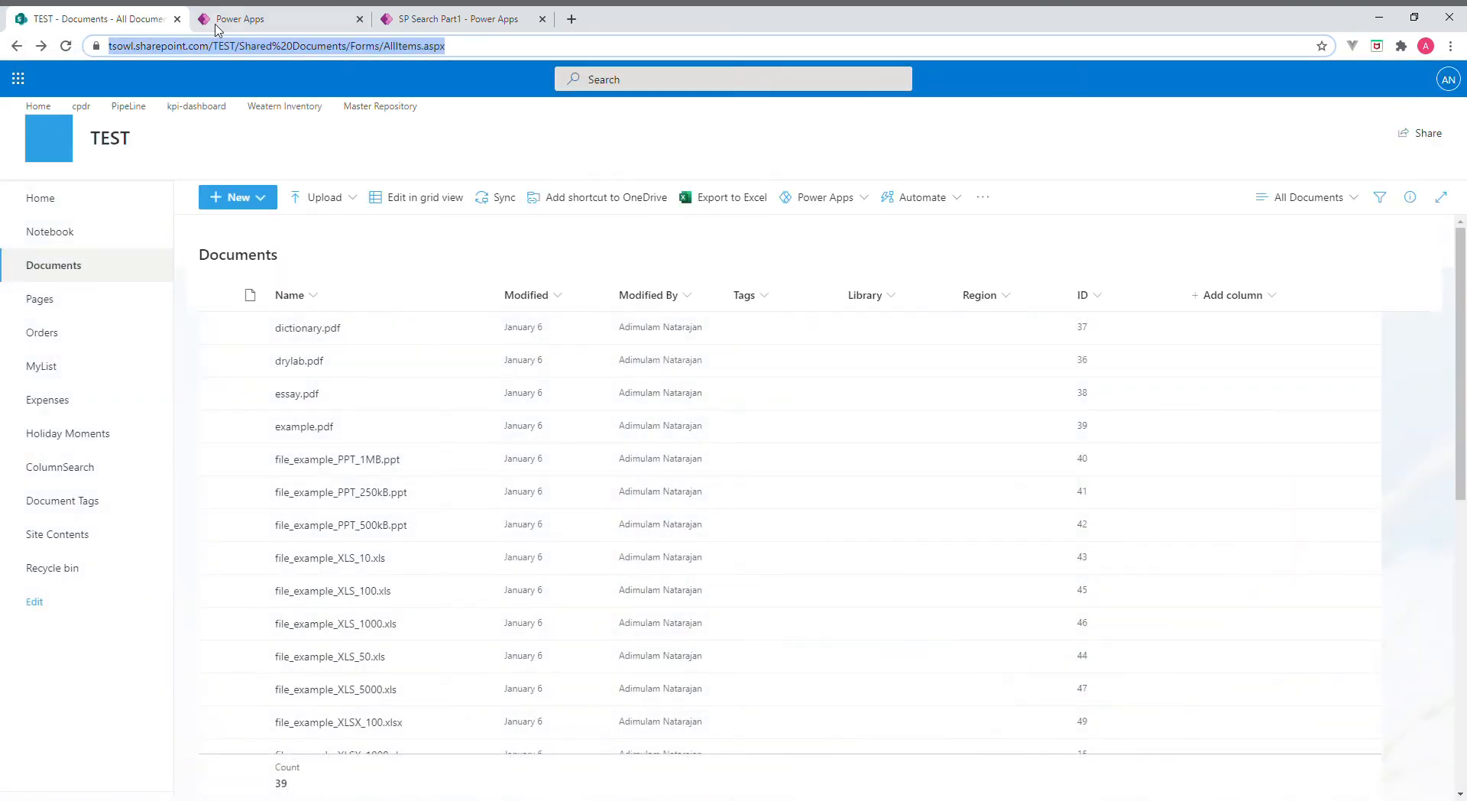
click(253, 24)
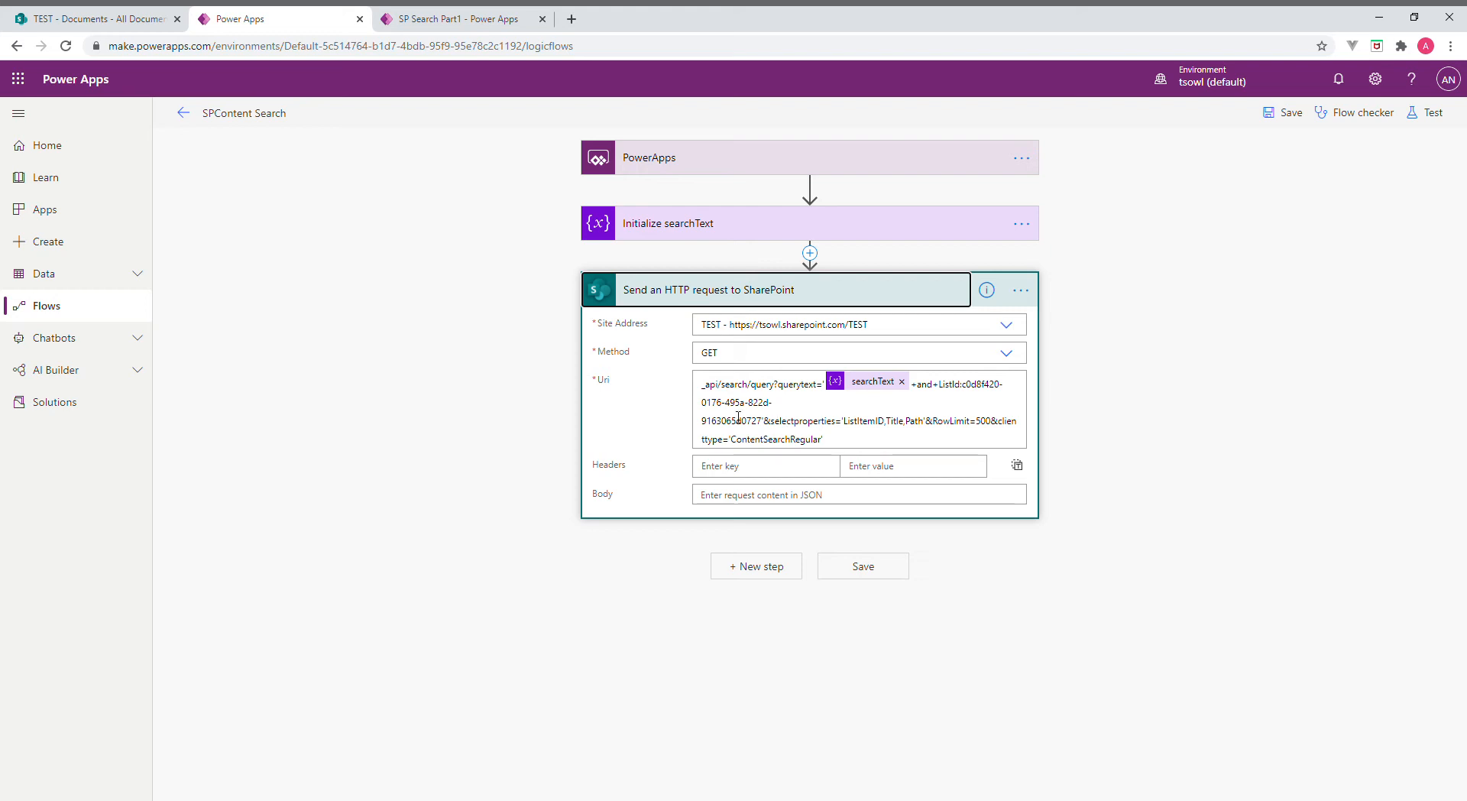
Add an Accept header with the value application/json; odata=nometadata to the HTTP request and save the flow
click(738, 479)
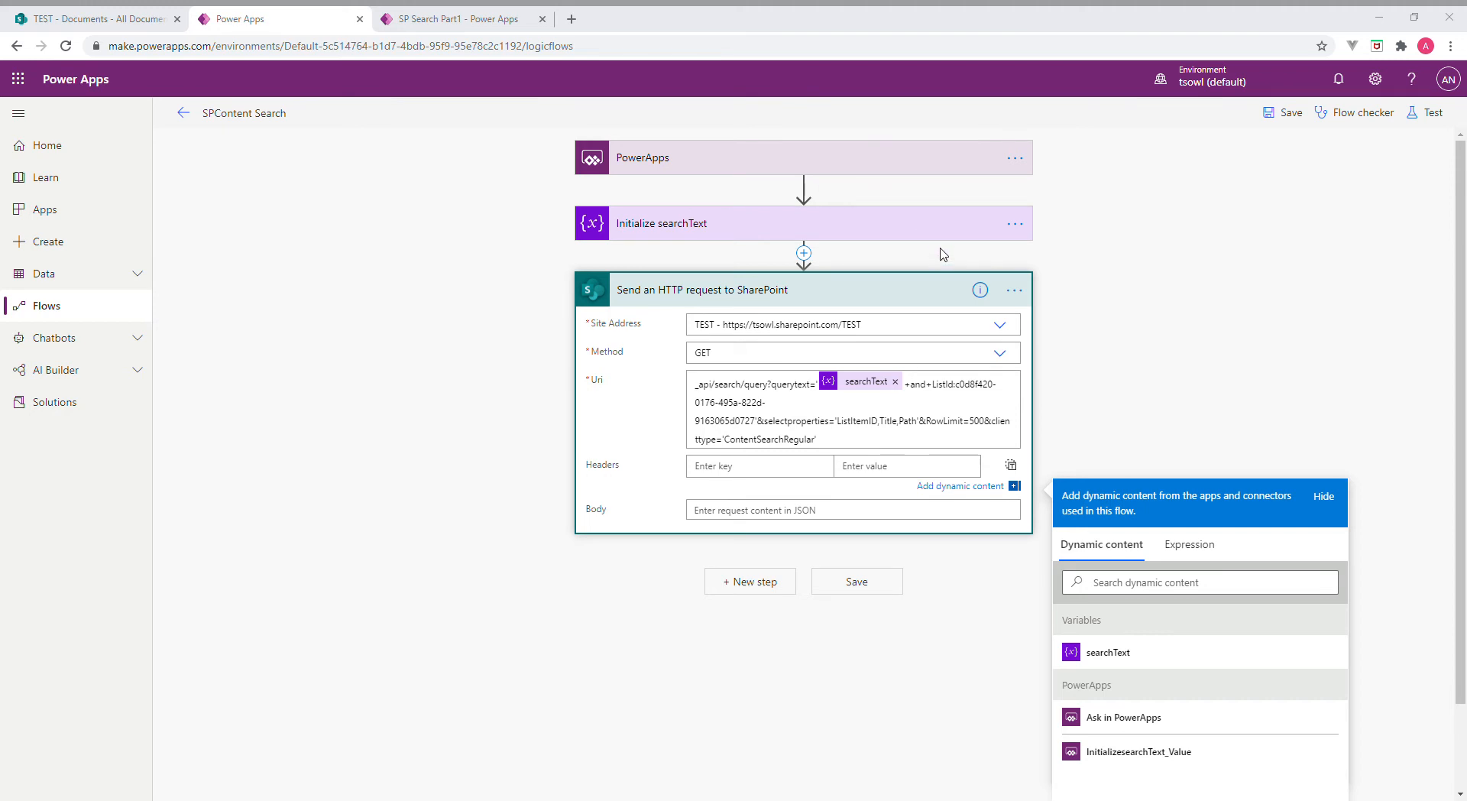
click(455, 342)
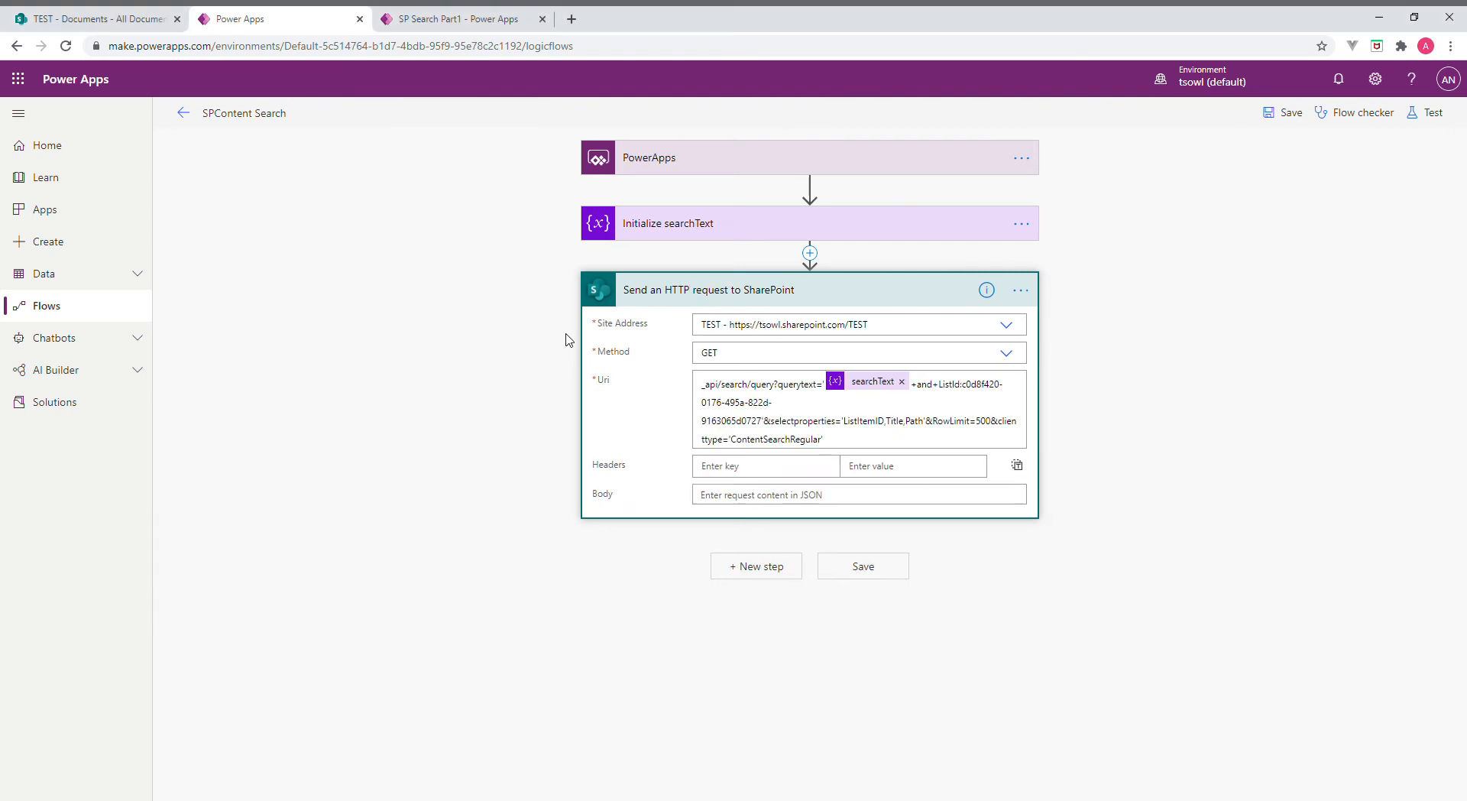
click(743, 467)
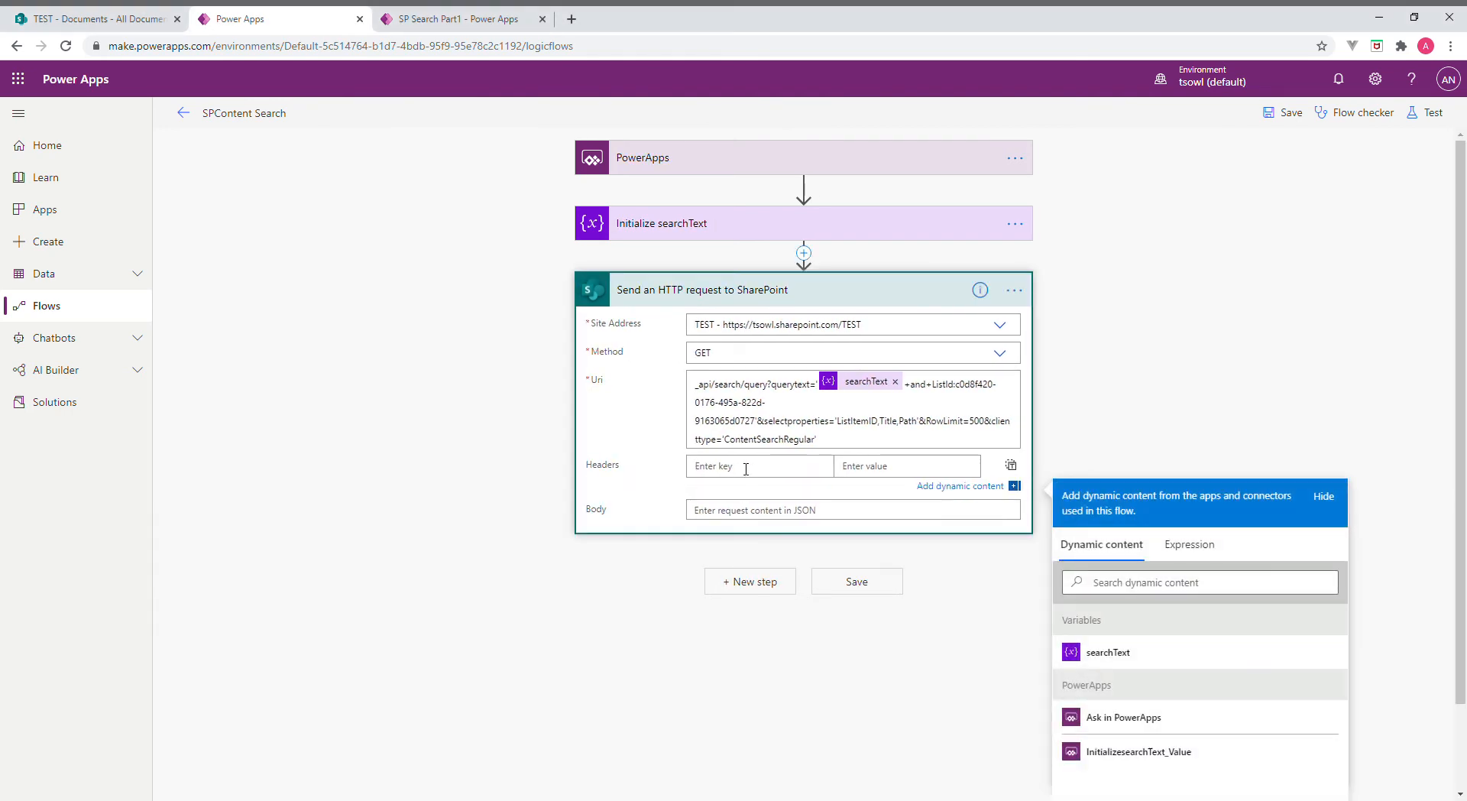
text(Accept)
click(872, 468)
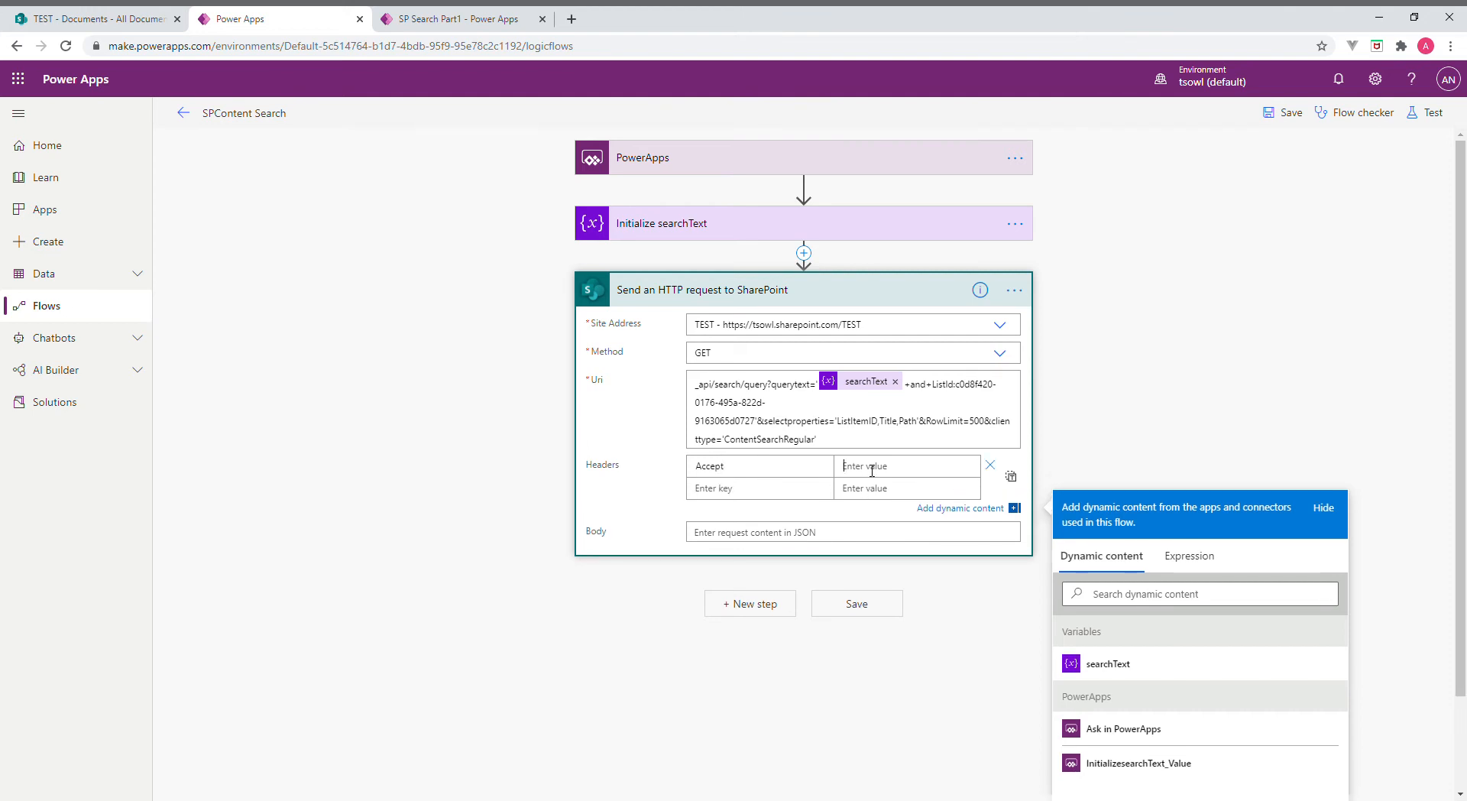
text(application/json; odata=nometadata)
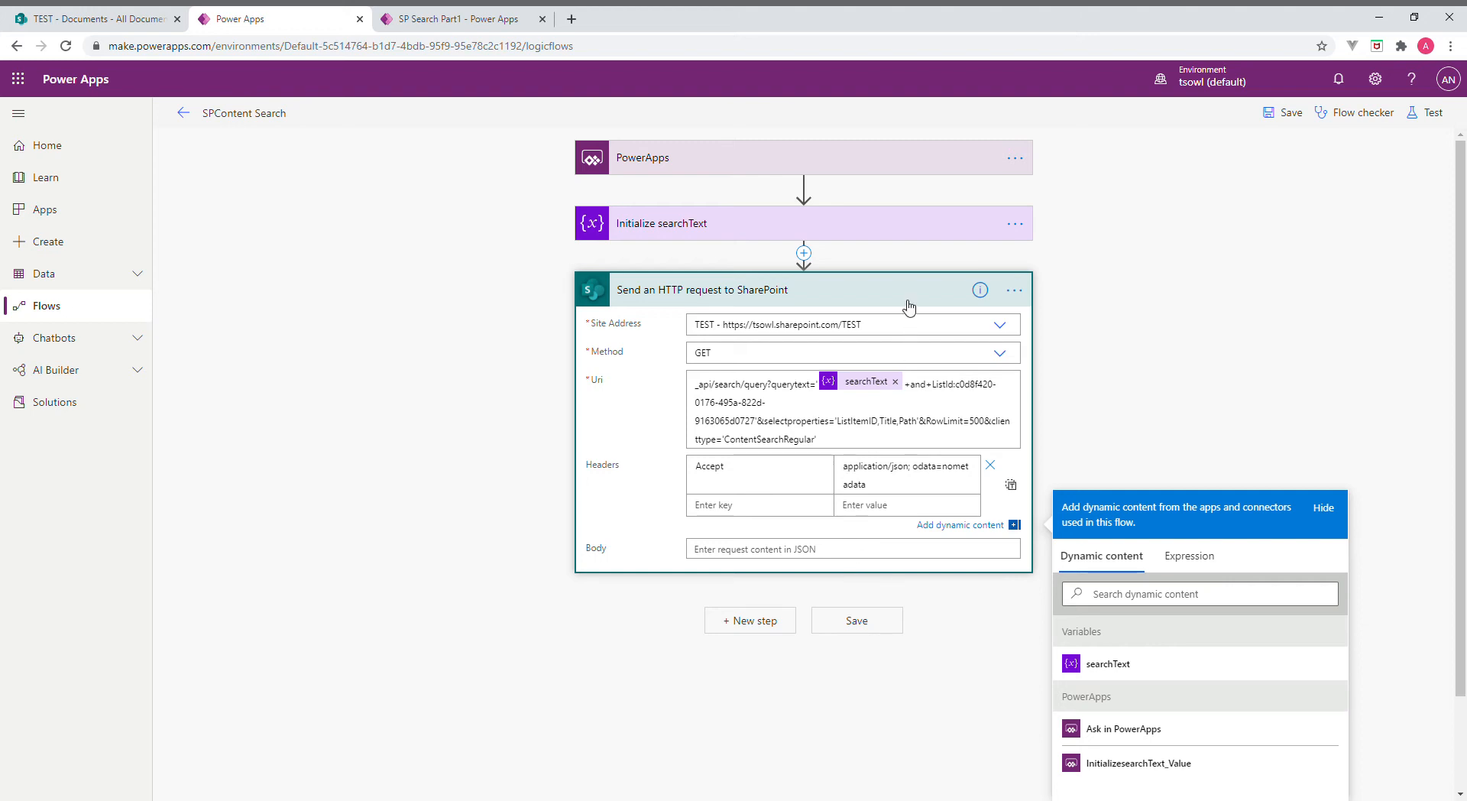
click(853, 622)
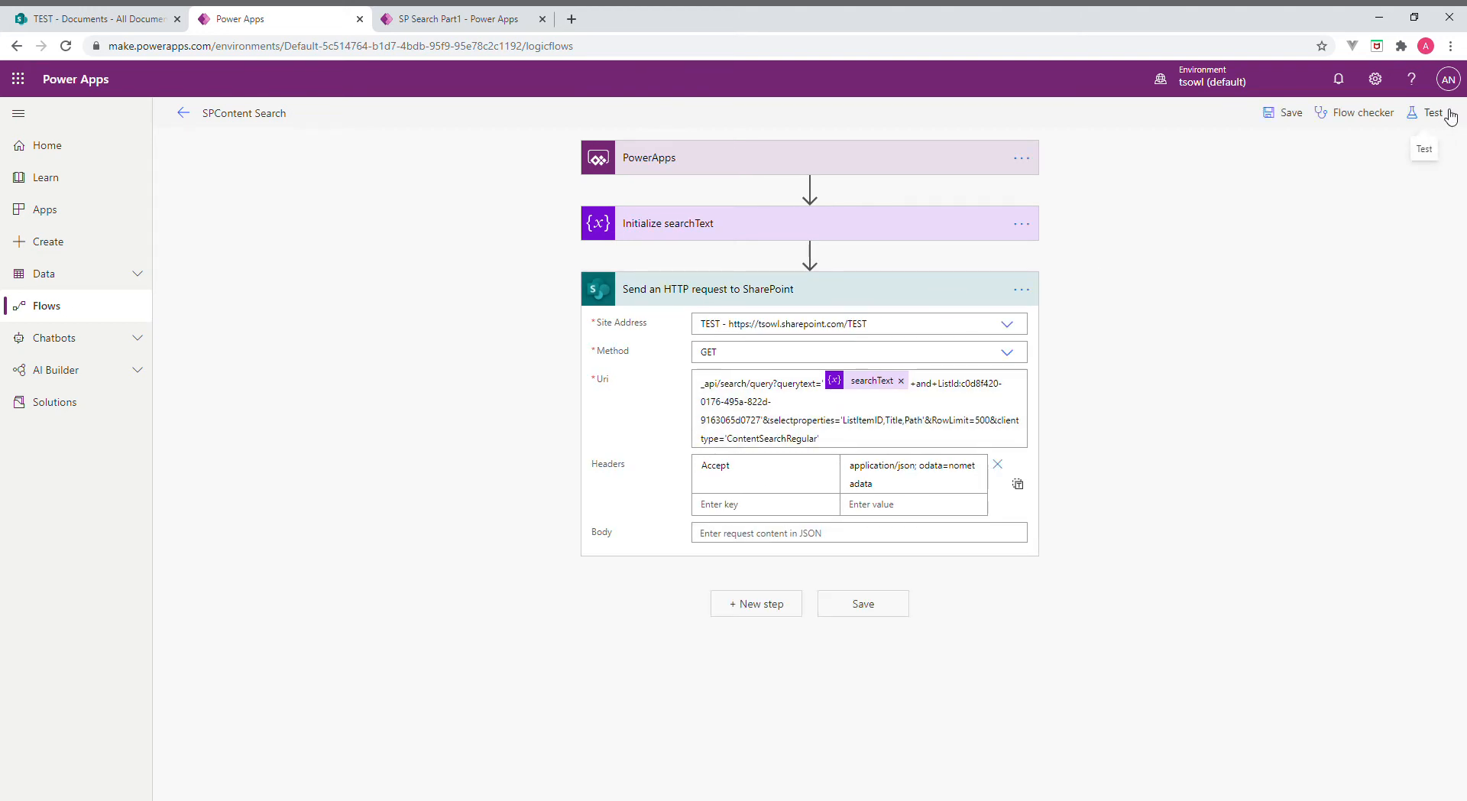
Test the flow manually with "essay" as the InitializesearchText_Value
click(1433, 113)
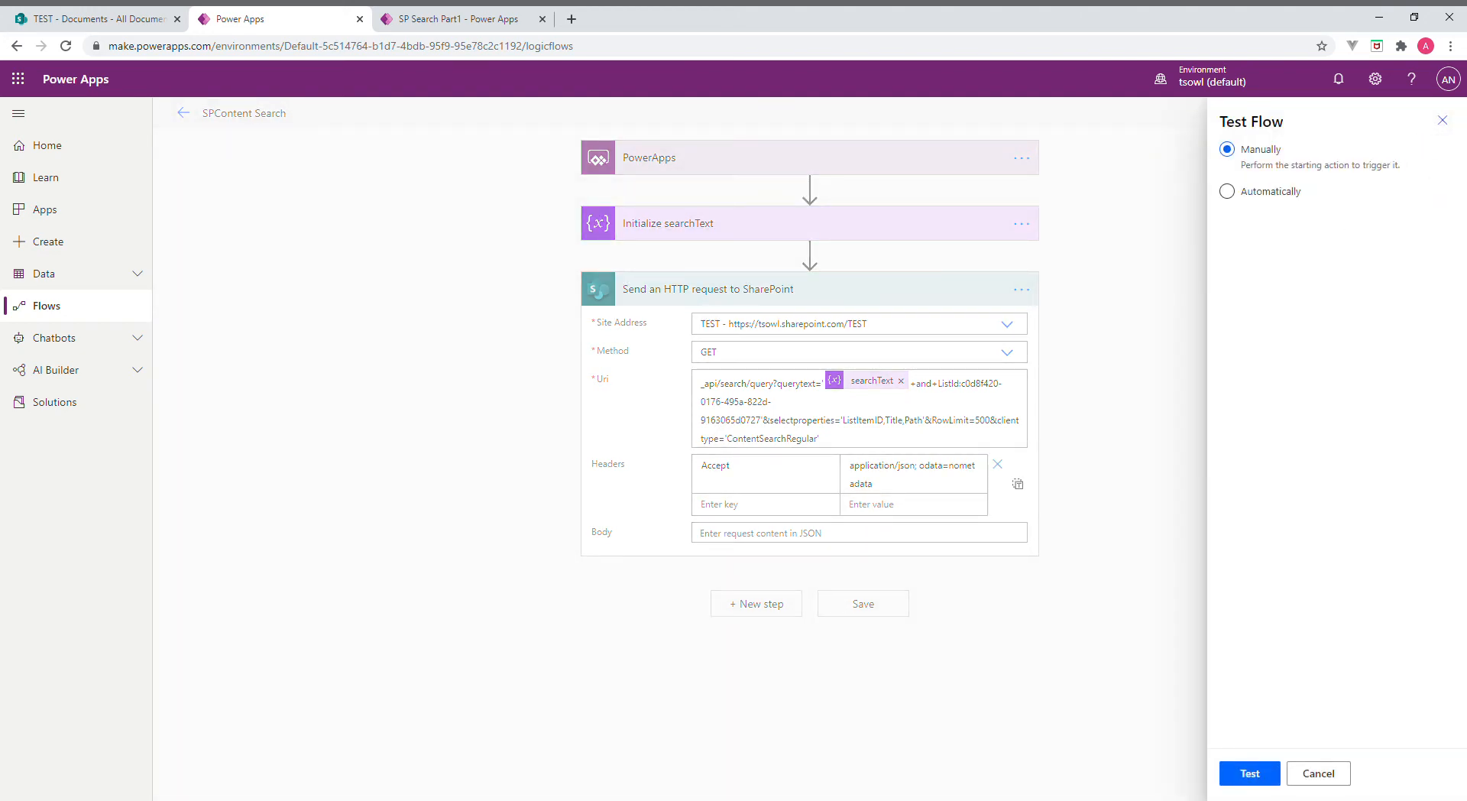
click(1246, 775)
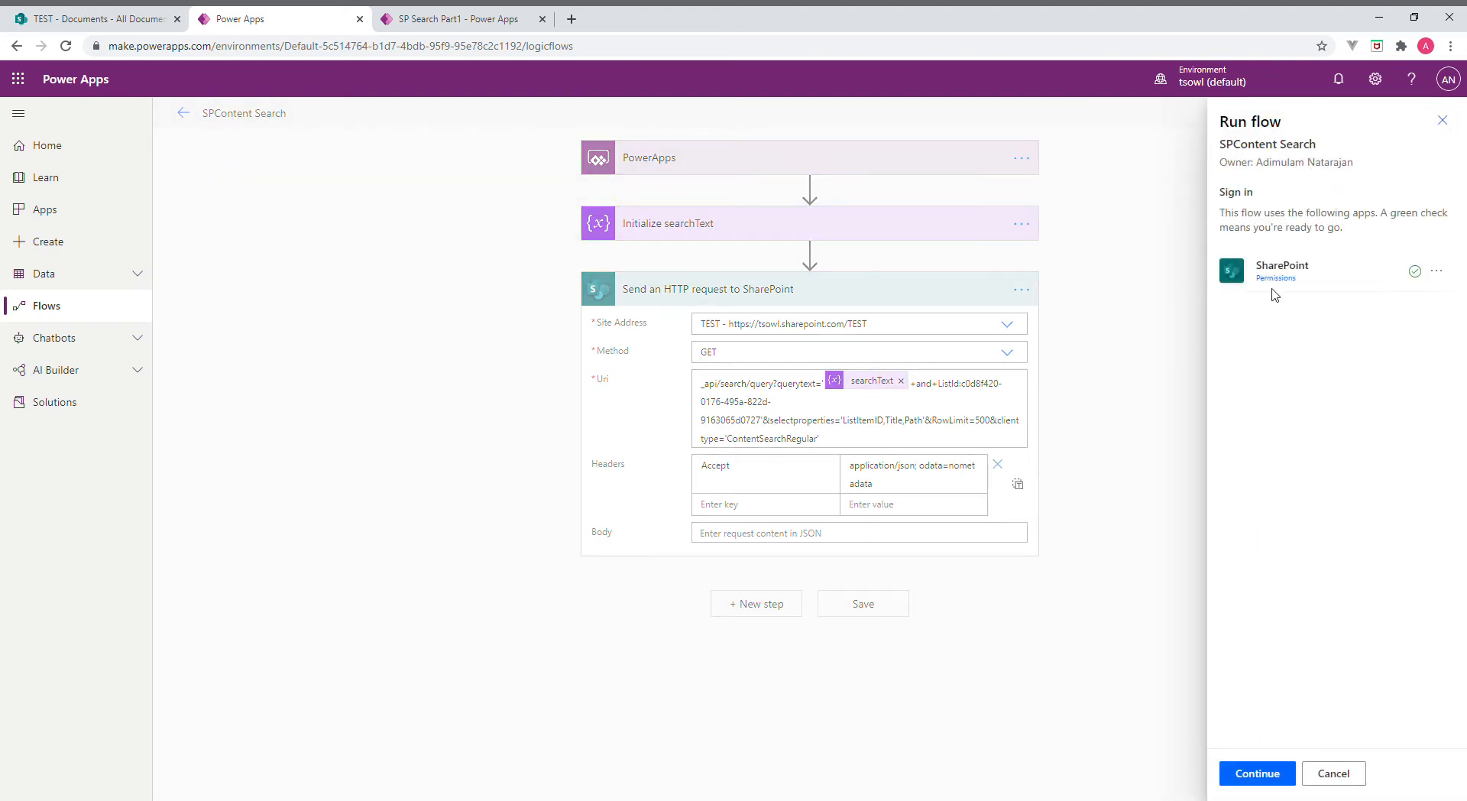
click(1278, 773)
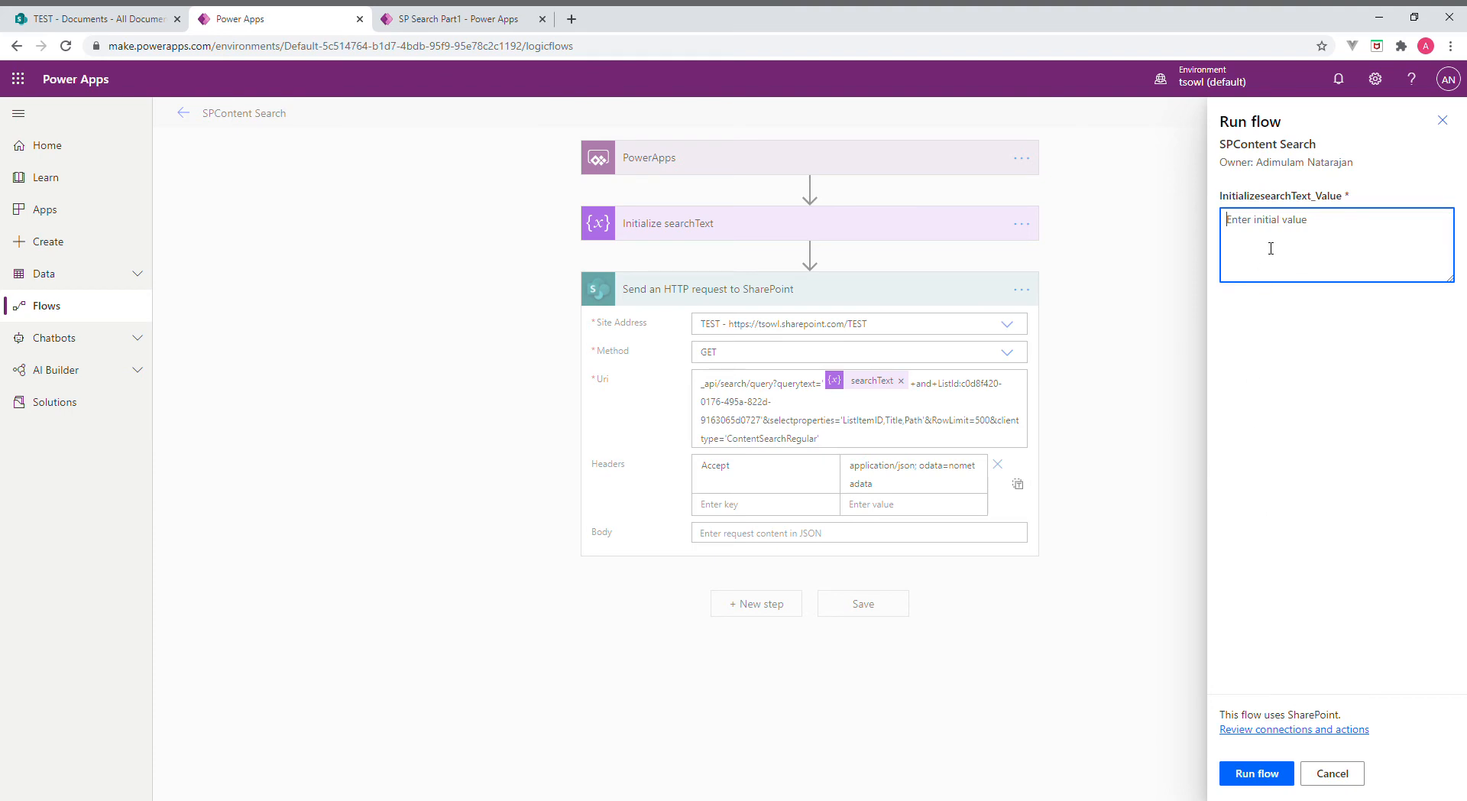
text(essay)
click(1268, 774)
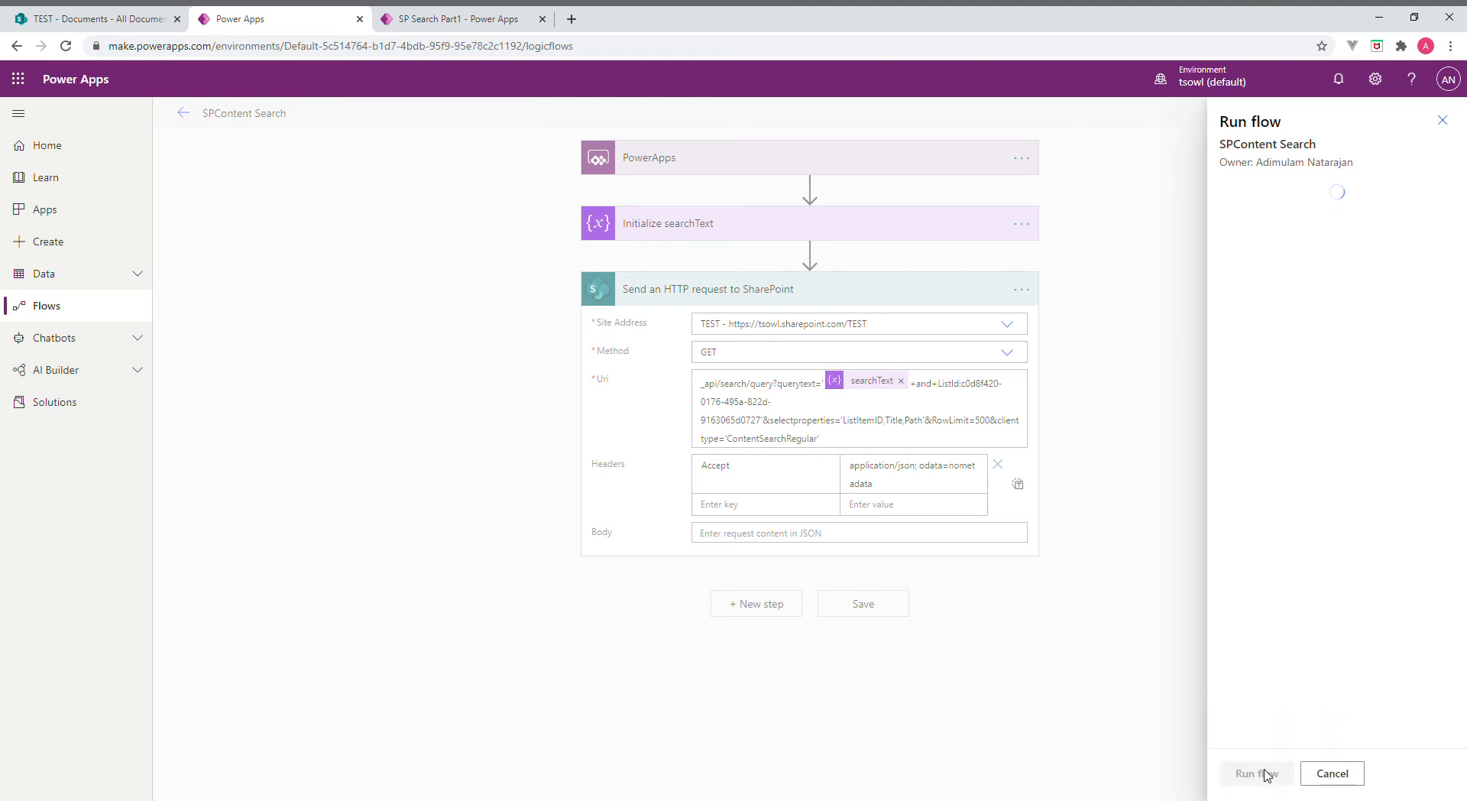
click(1271, 774)
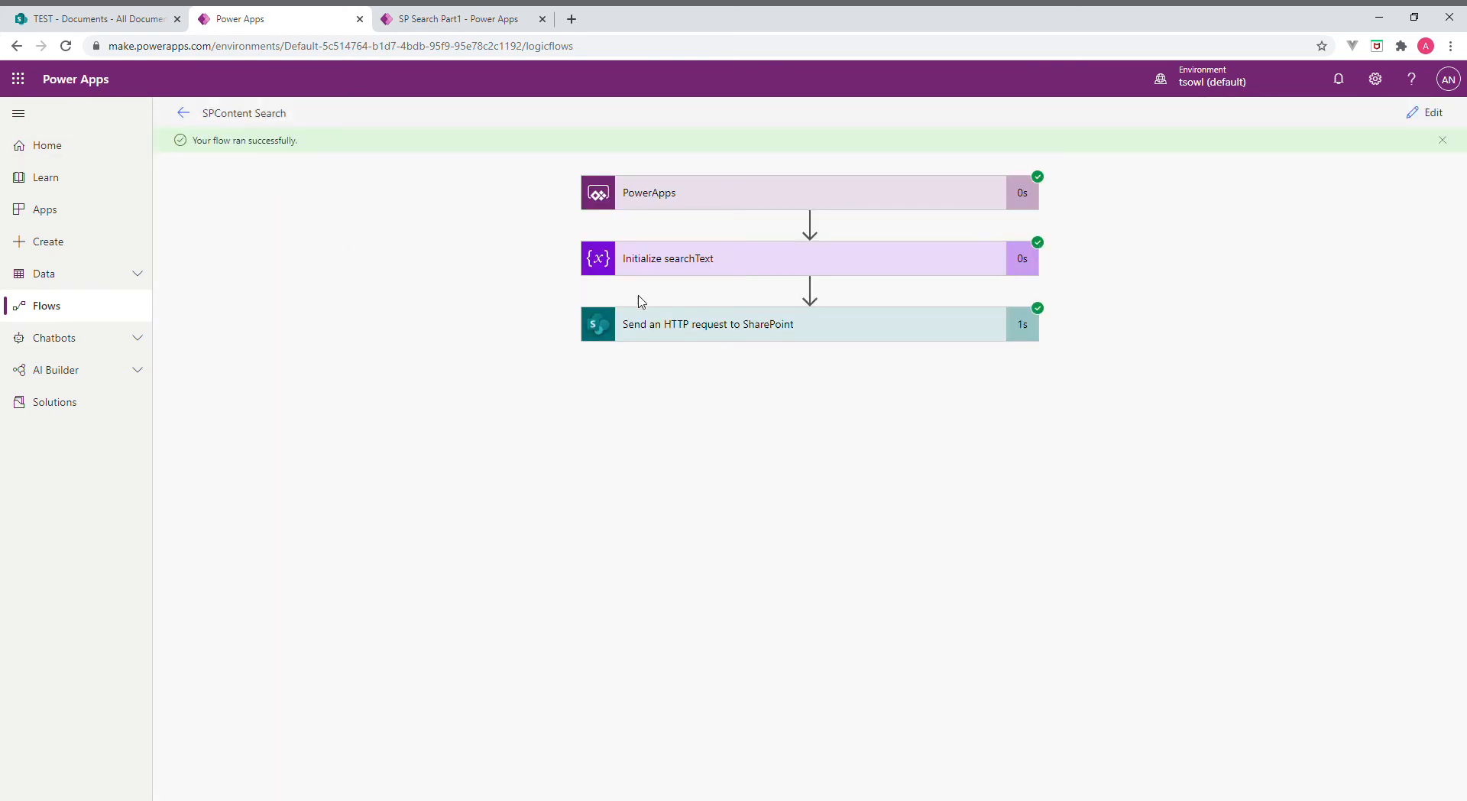
Examine the output body of the Send an HTTP request to SharePoint action in the test run
click(698, 329)
scroll(740, 714, down, 2)
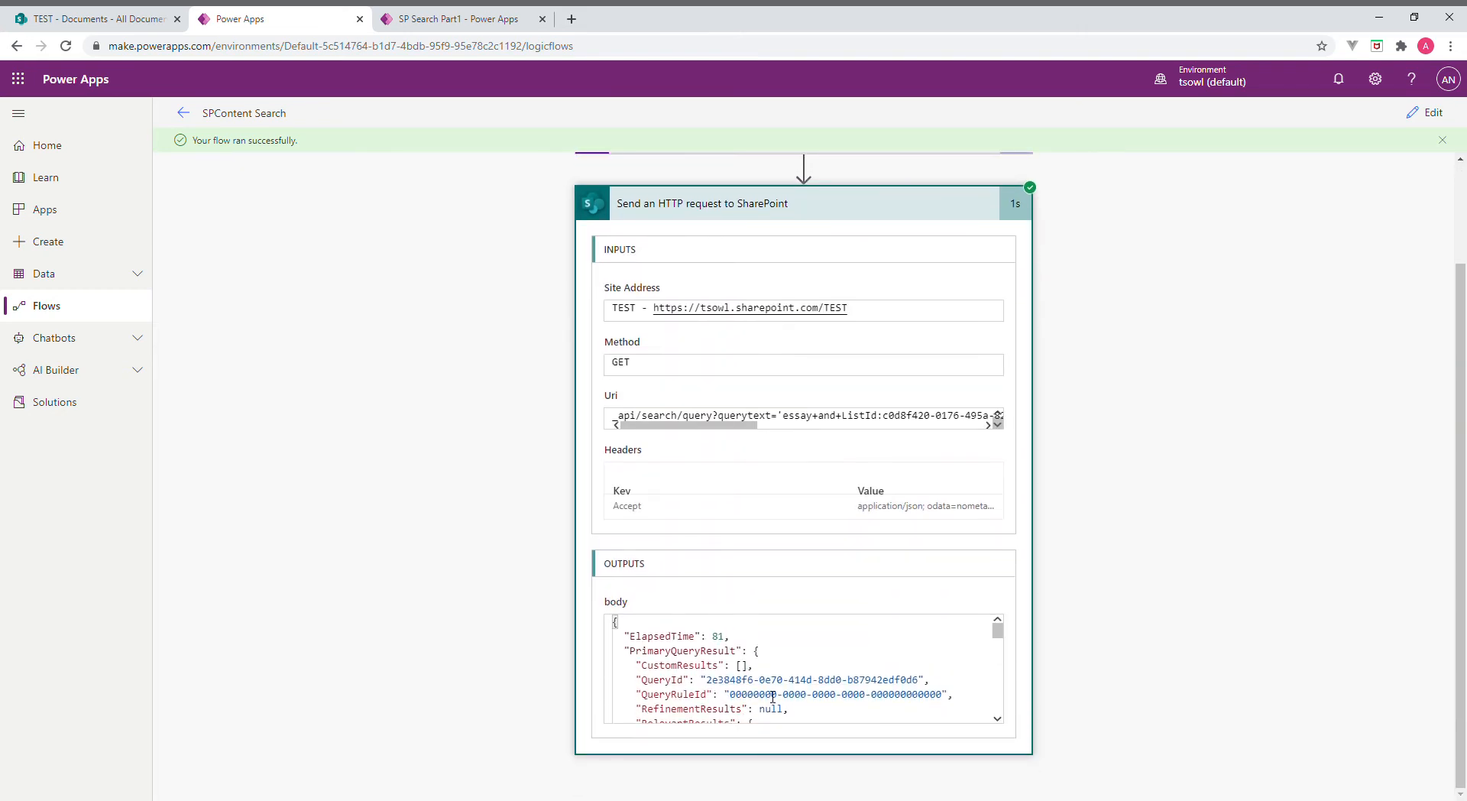
scroll(773, 696, down, 15)
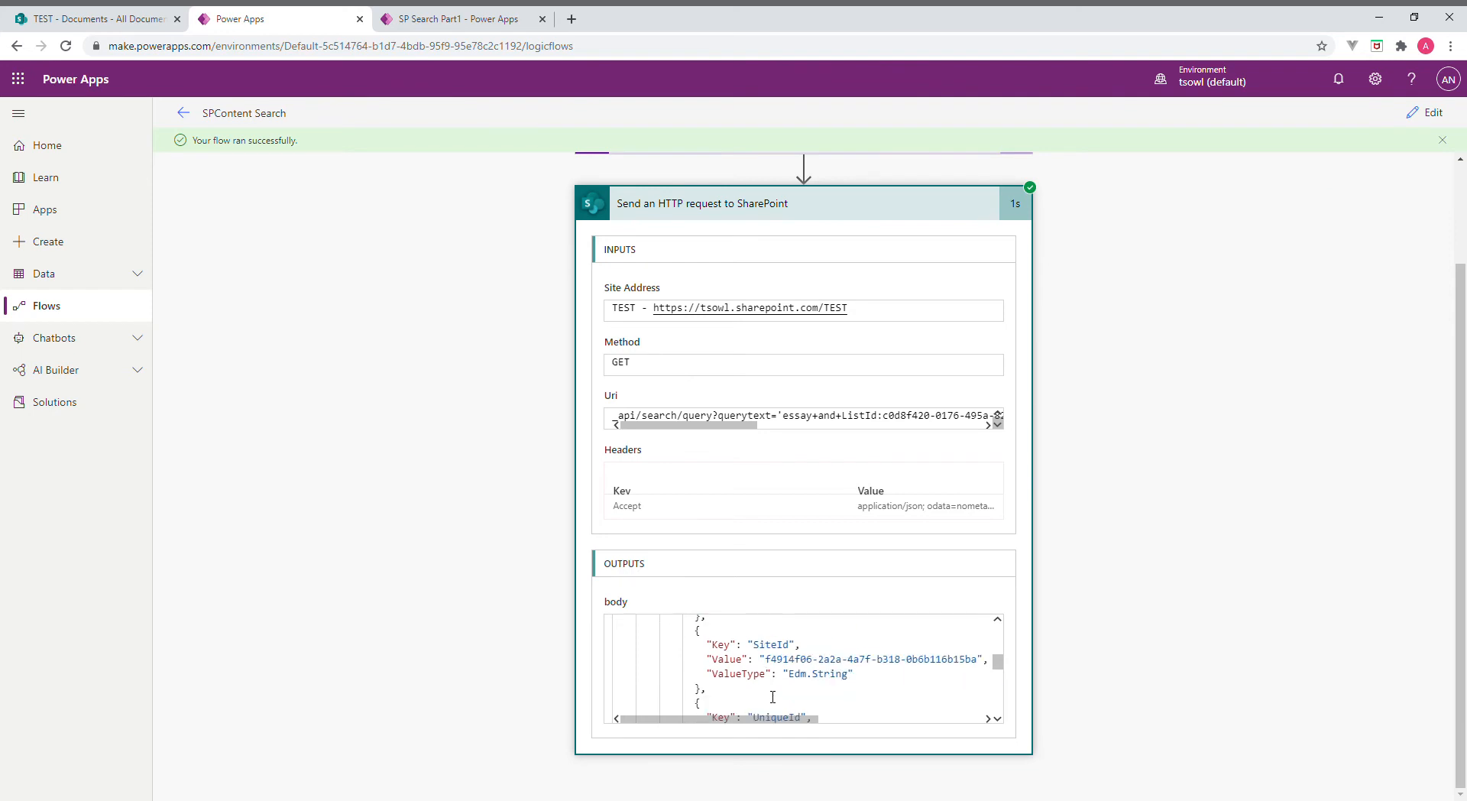
scroll(773, 697, down, 15)
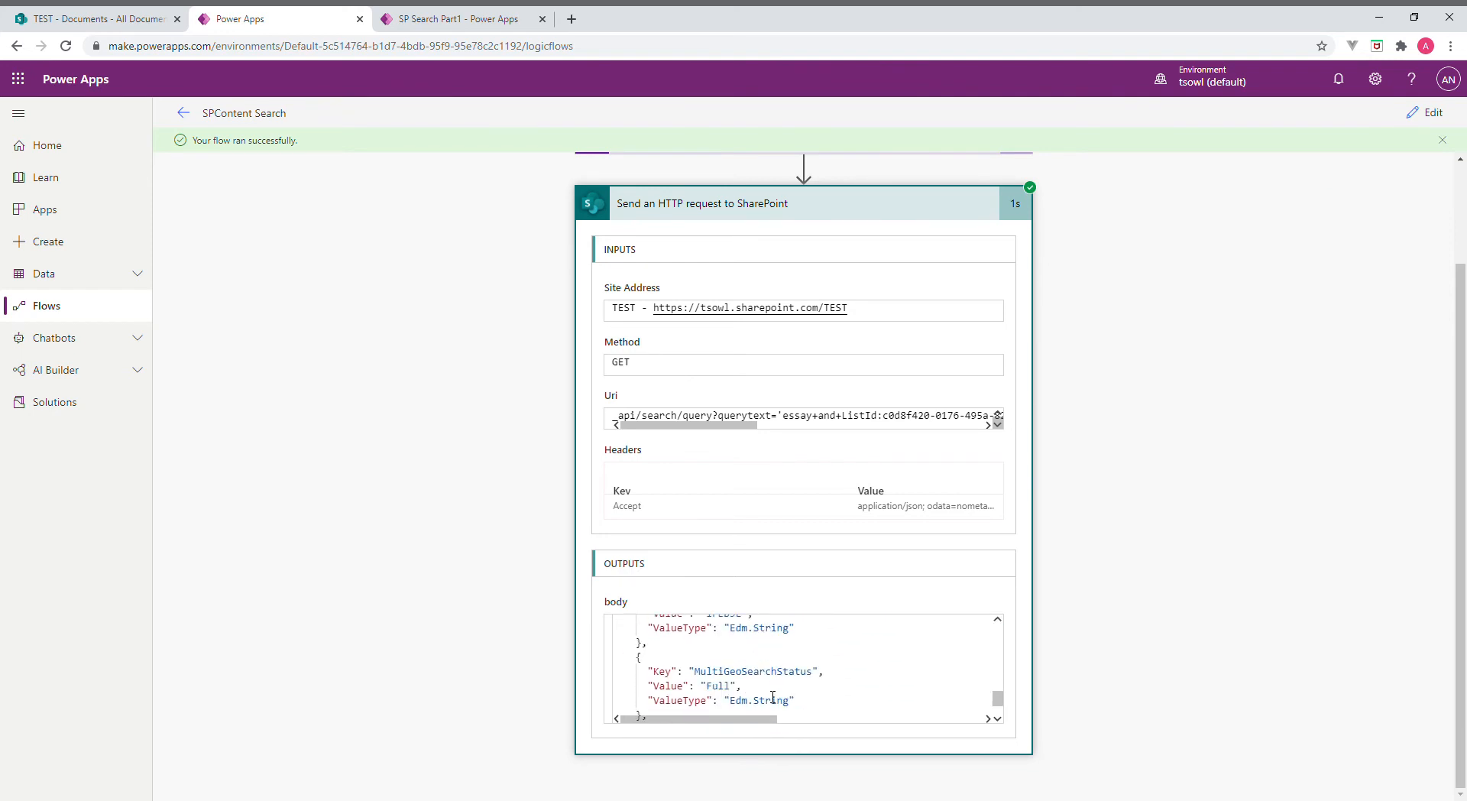
scroll(773, 697, up, 3)
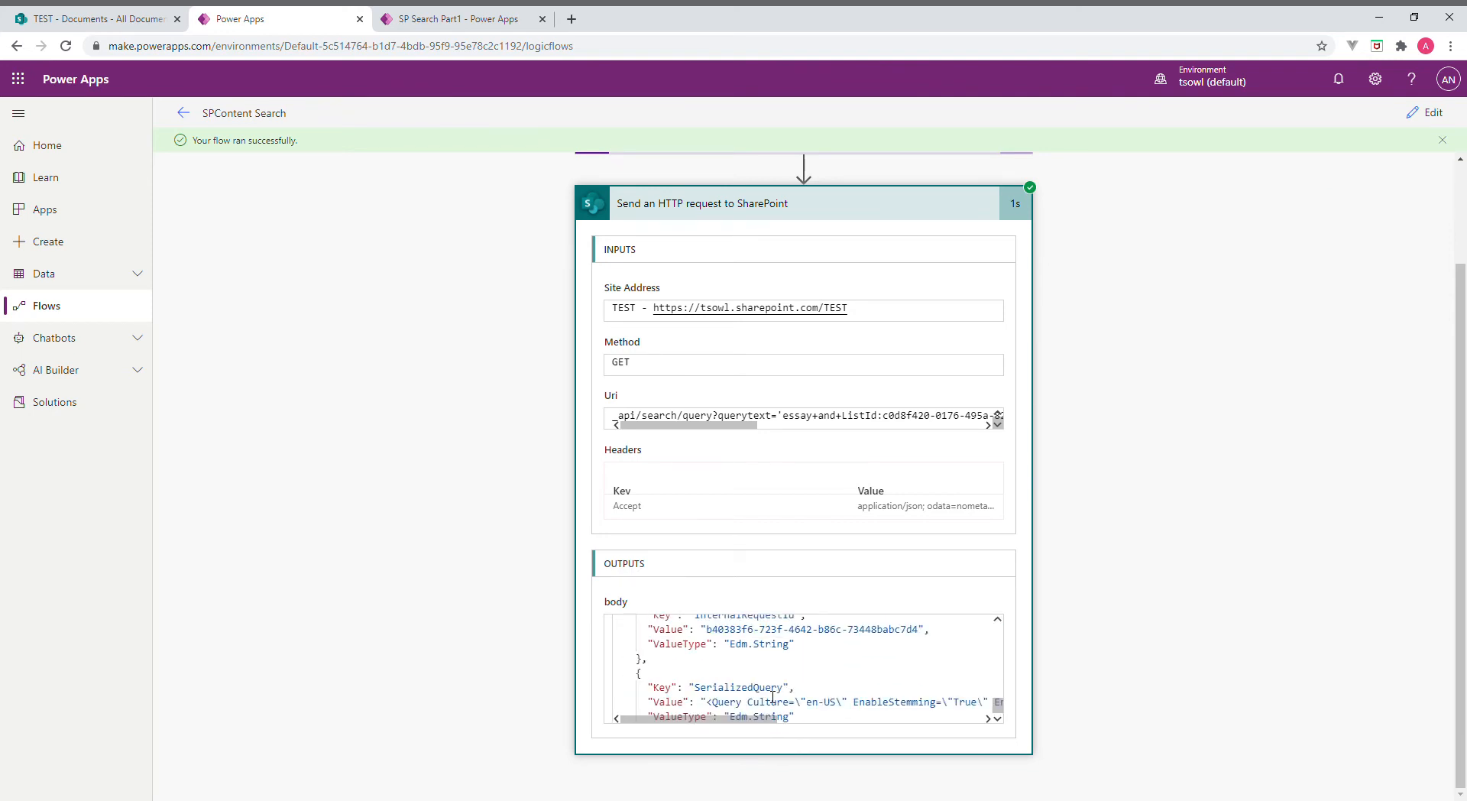
scroll(773, 697, down, 3)
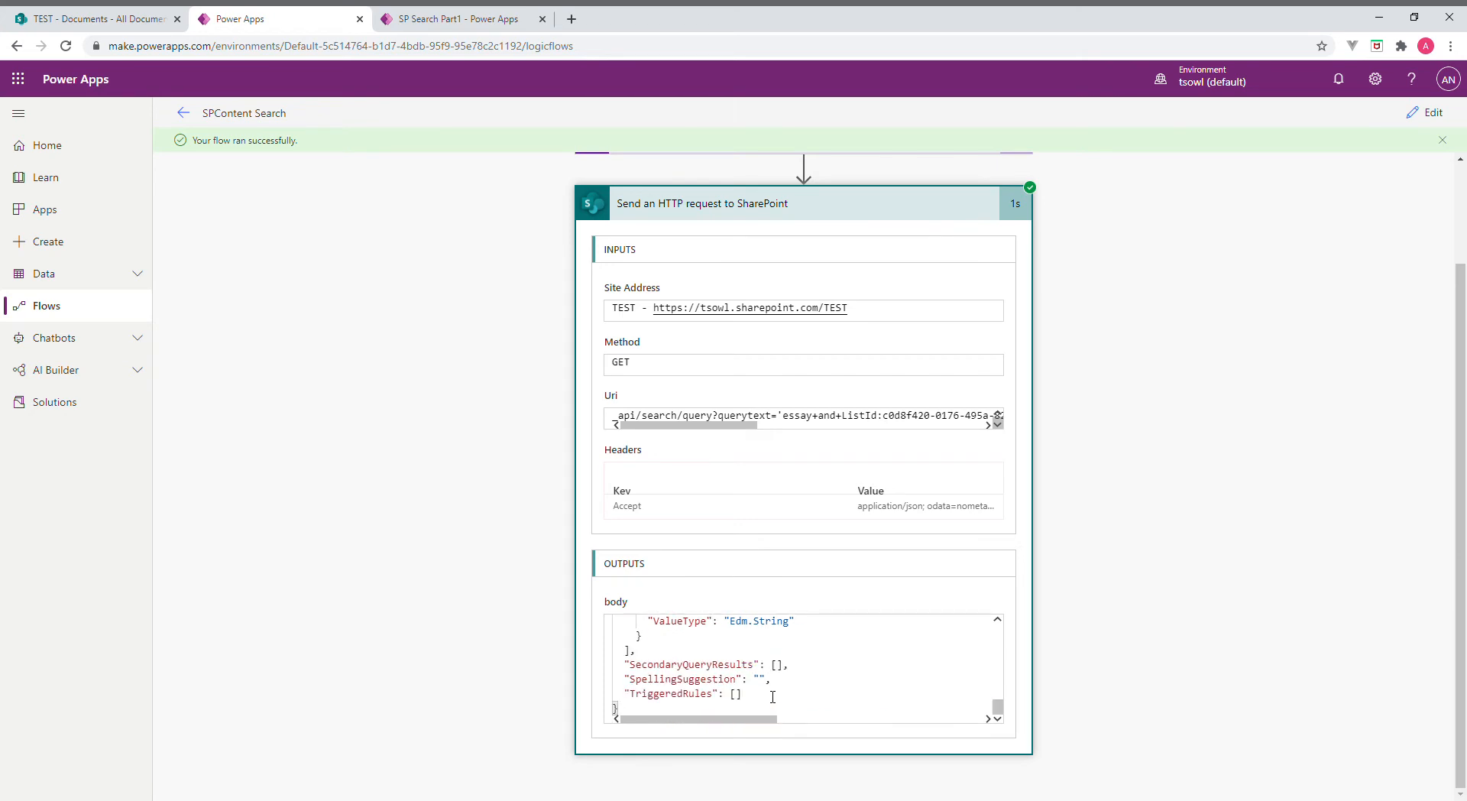
scroll(772, 697, up, 6)
scroll(773, 697, up, 5)
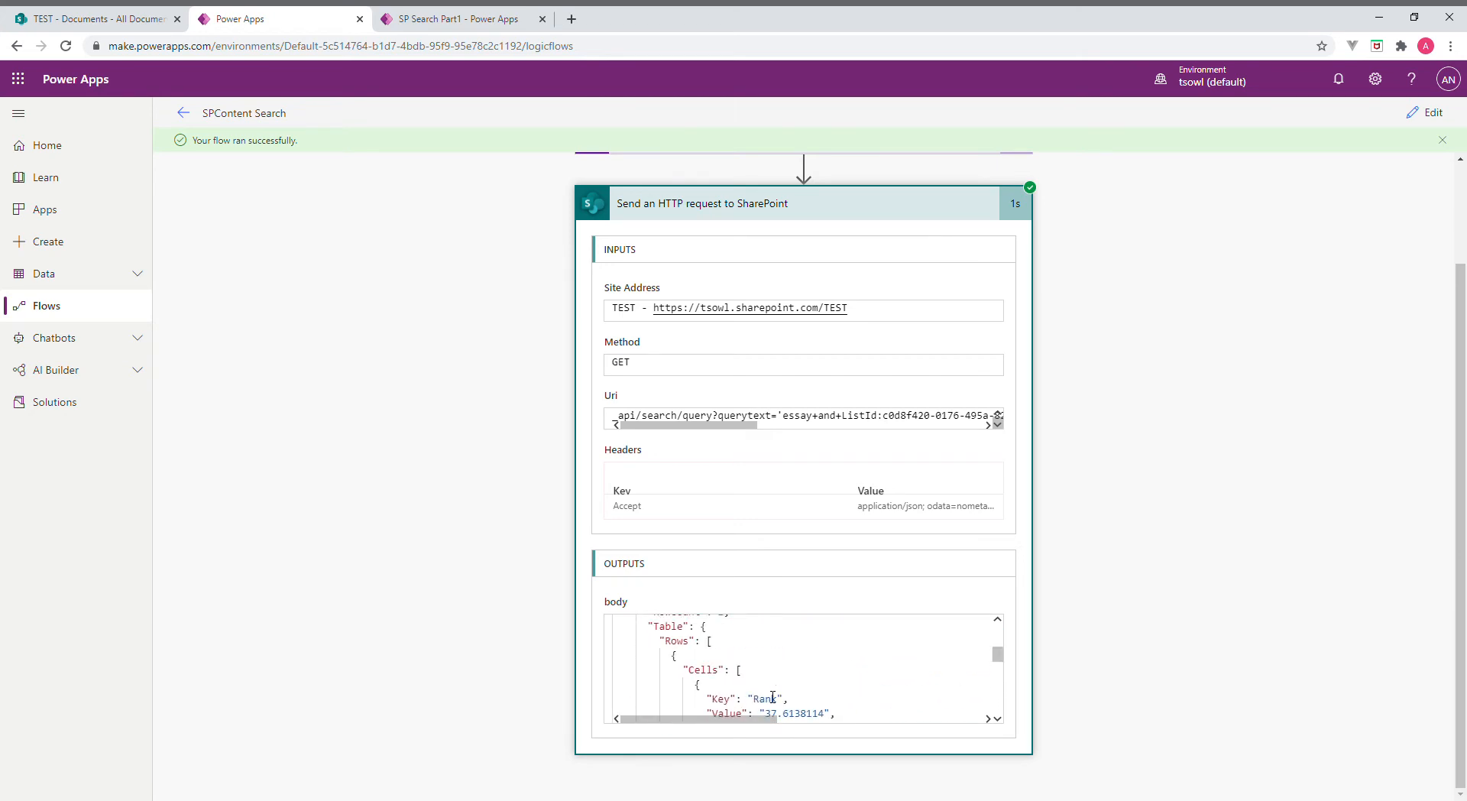
drag(1001, 653, 995, 624)
scroll(915, 668, down, 10)
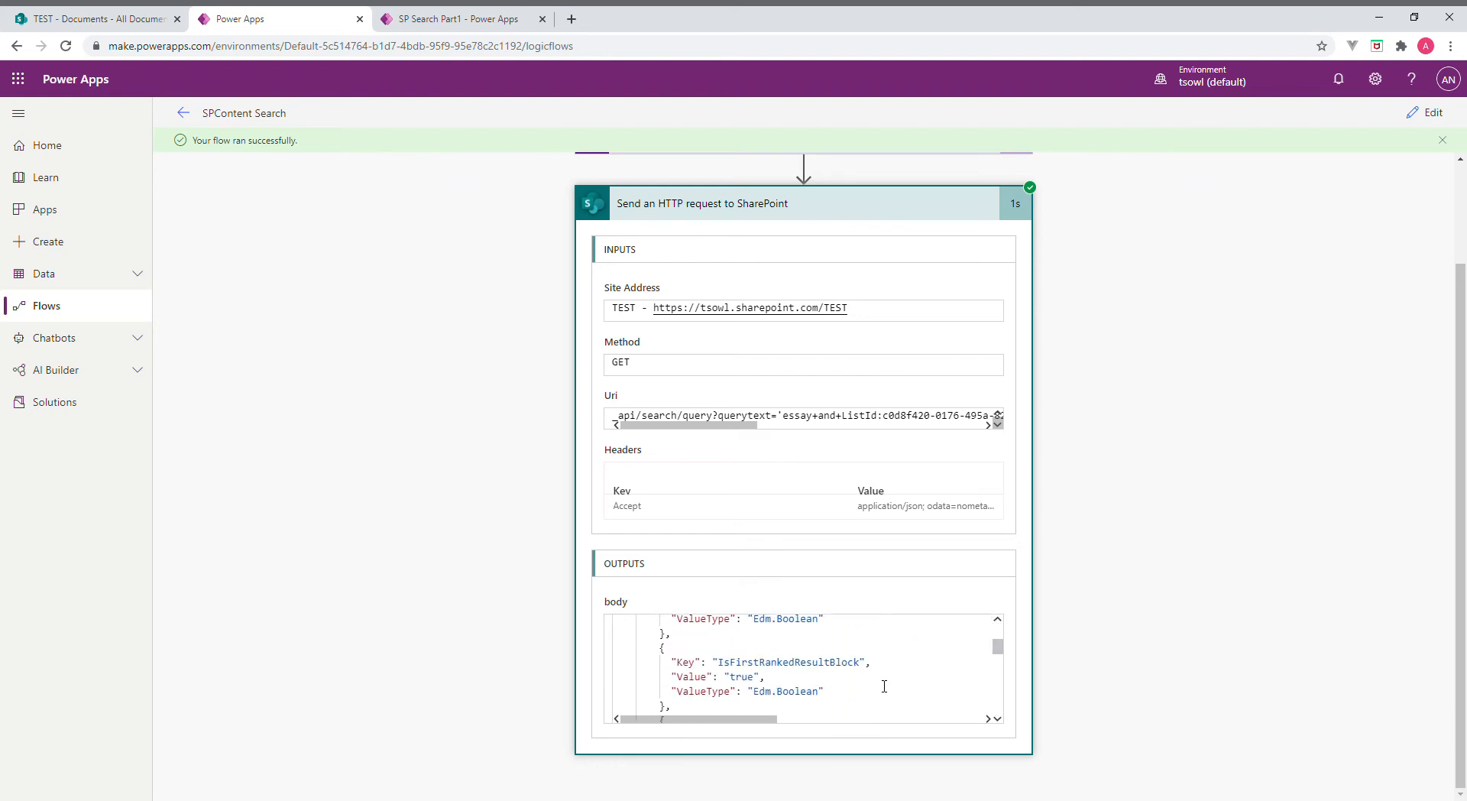
scroll(884, 685, up, 12)
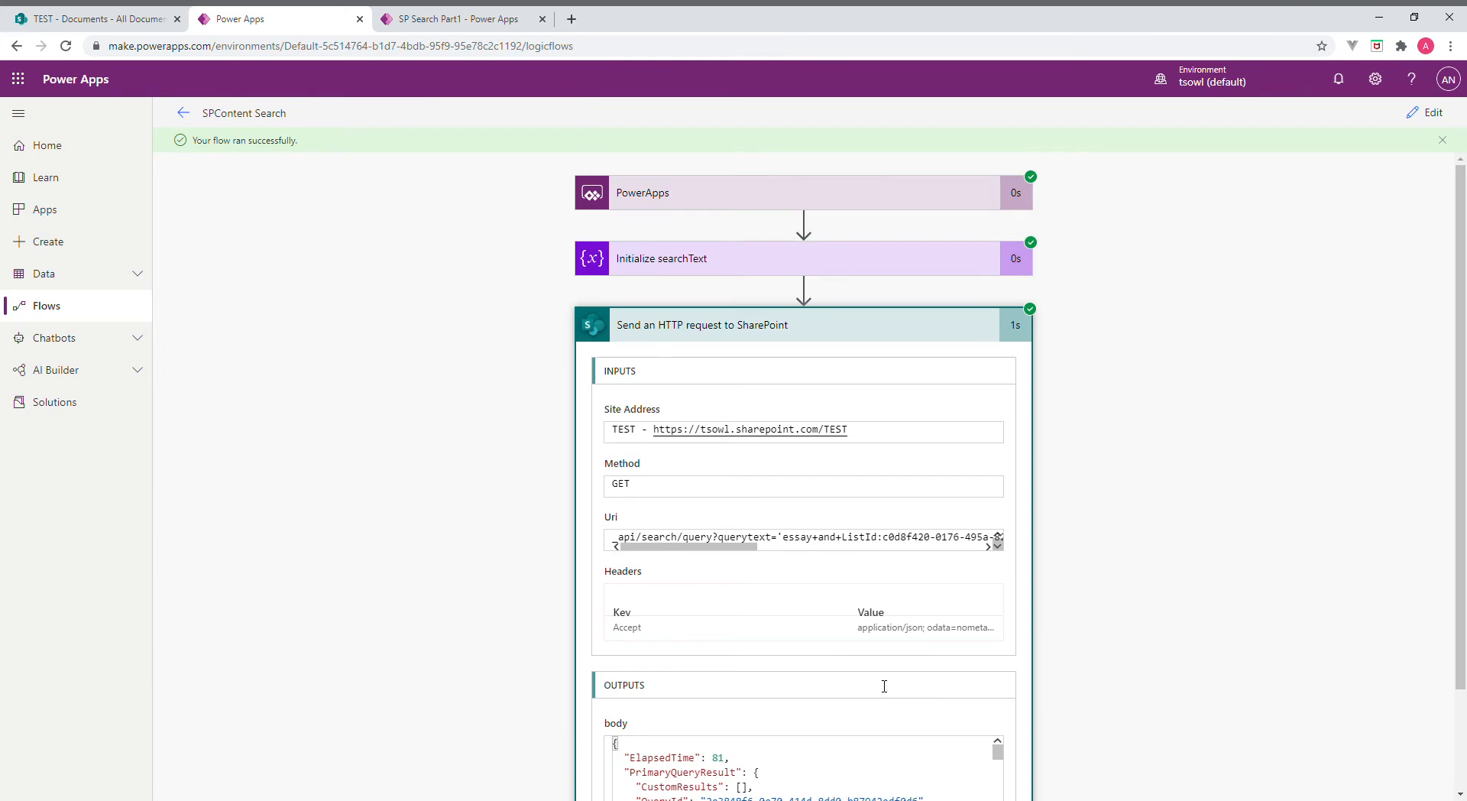
Copy the whole JSON output body of the HTTP request action
scroll(884, 685, down, 5)
click(854, 681)
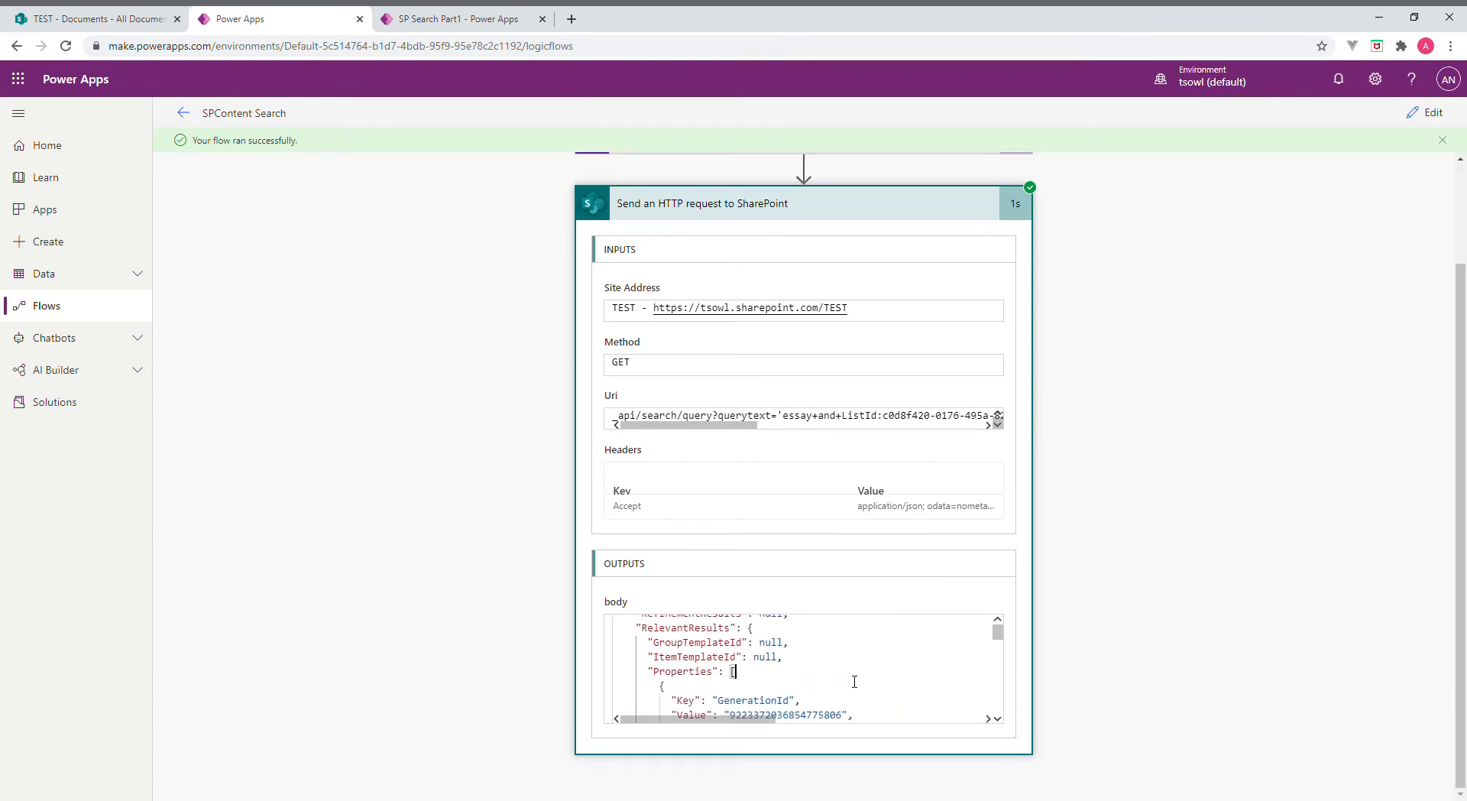
key(ctrl+a)
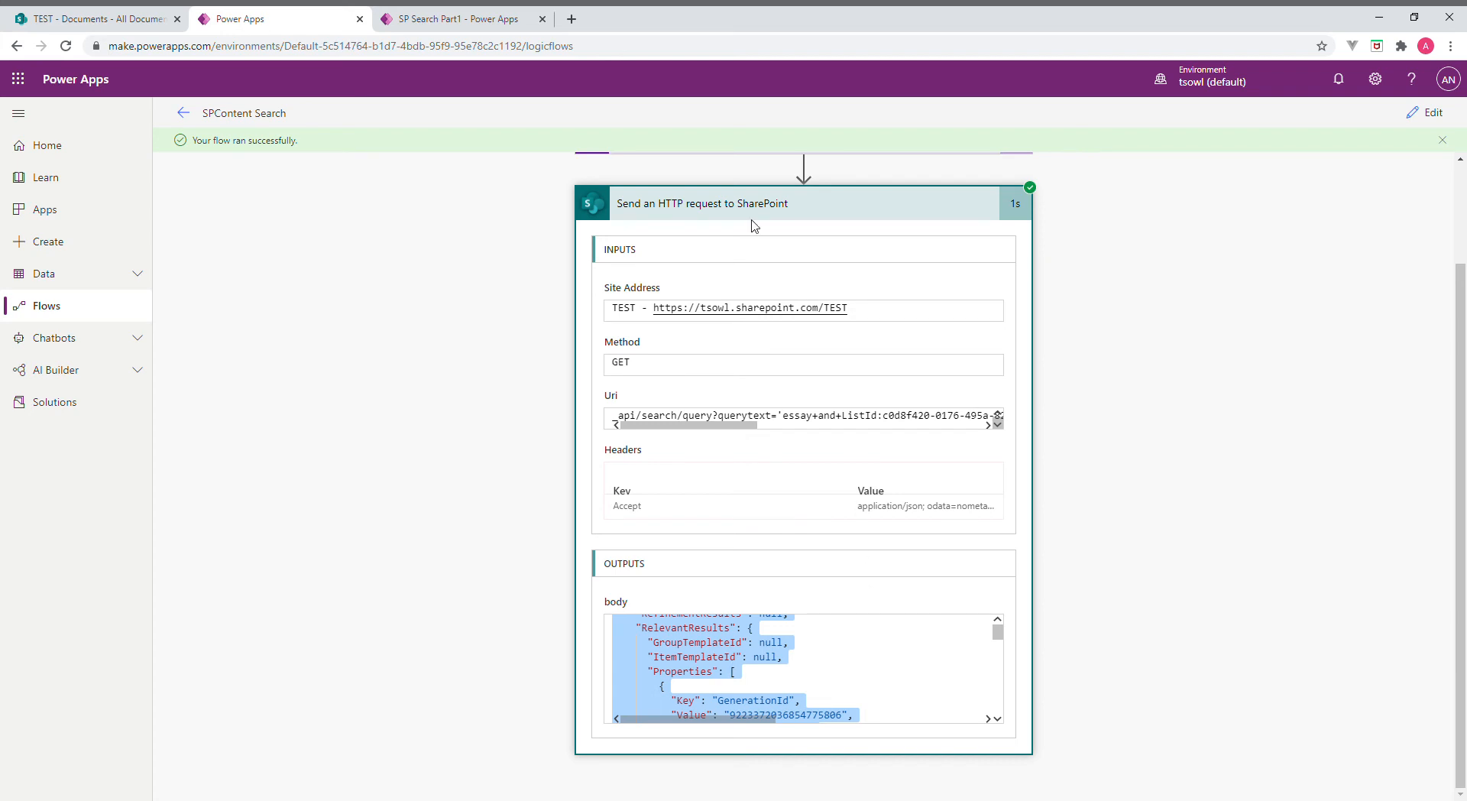
Search Google for json formatter in a new browser tab, open jsonformatter.org and paste the copied response body into its input editor
click(572, 19)
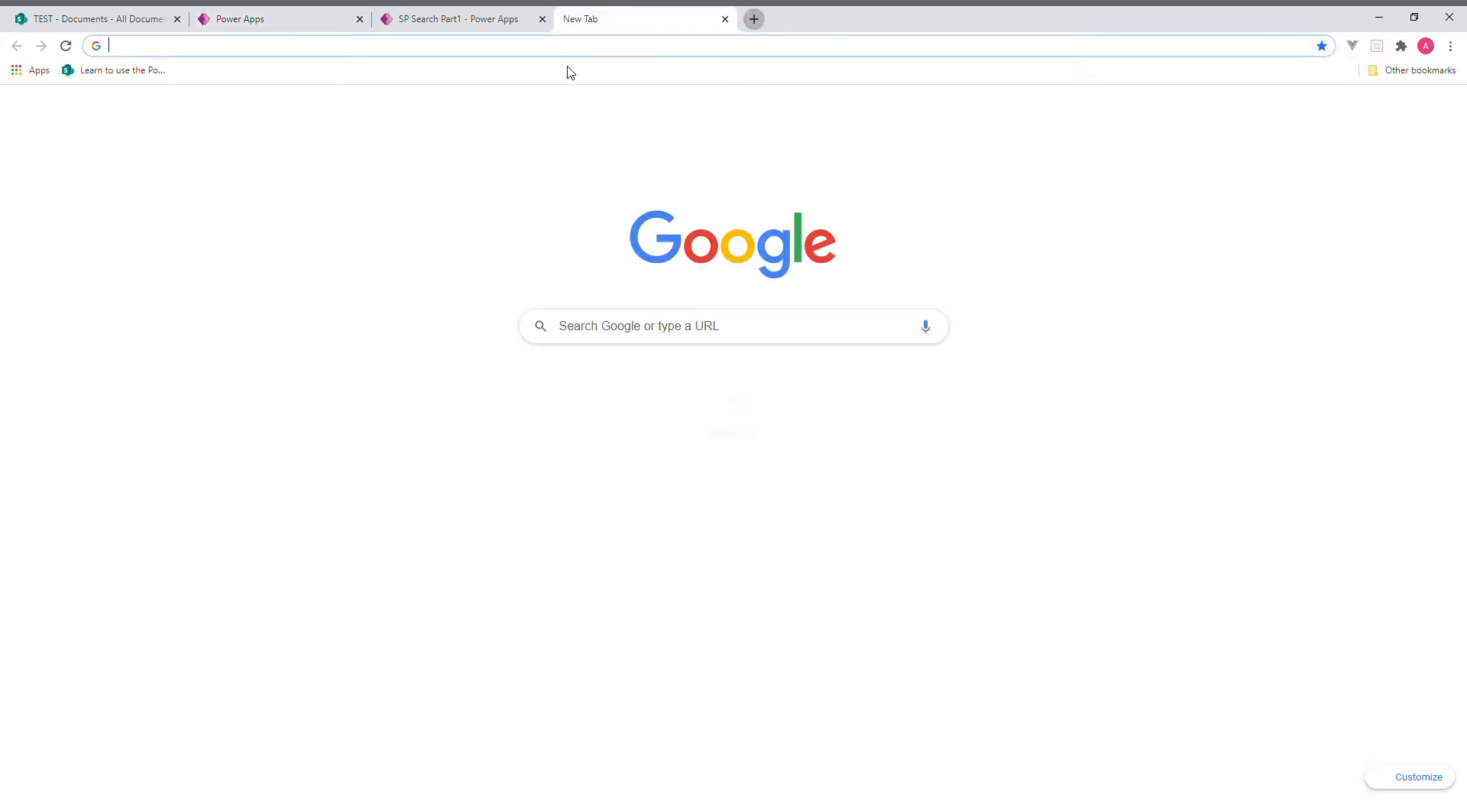
click(606, 329)
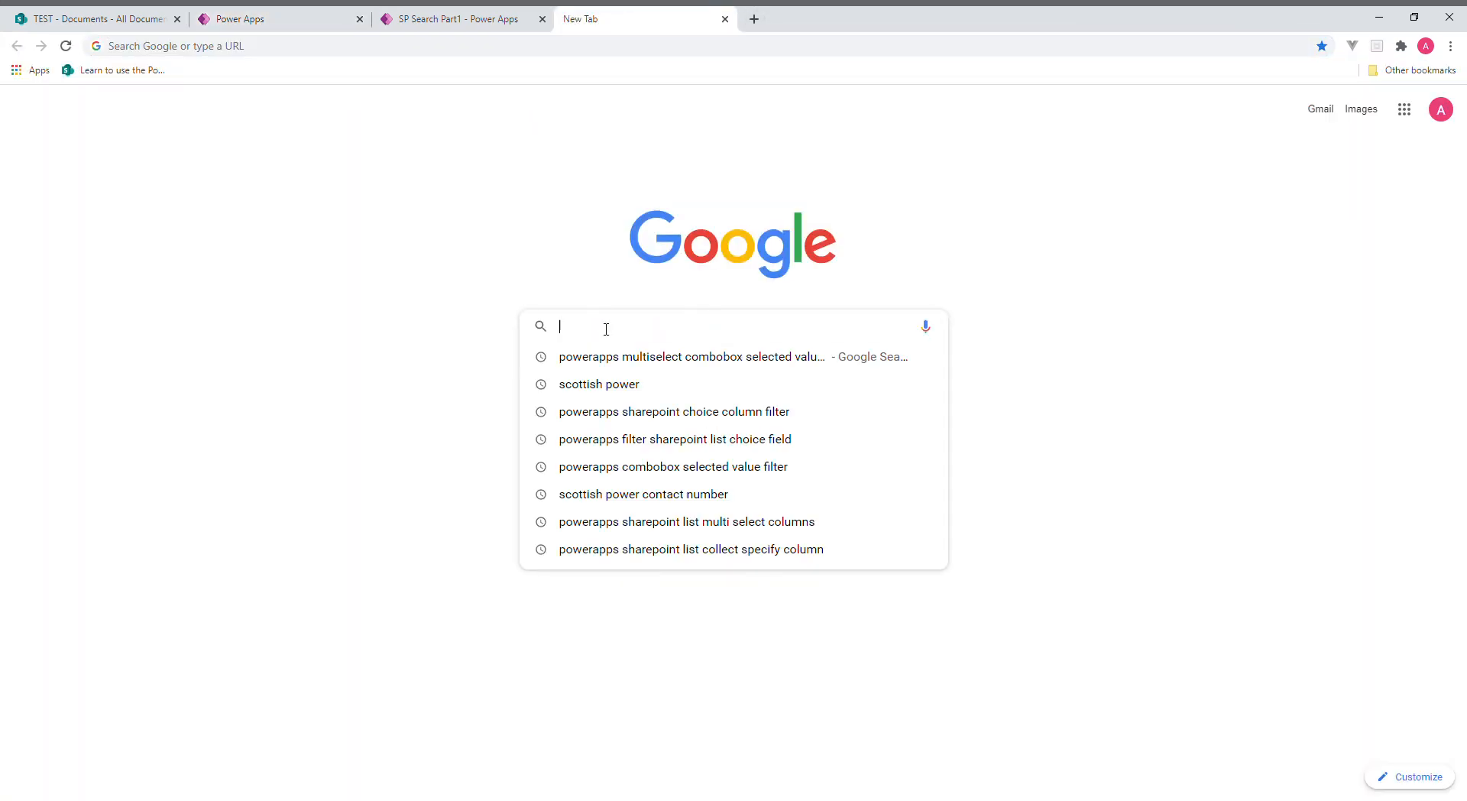
text(ja)
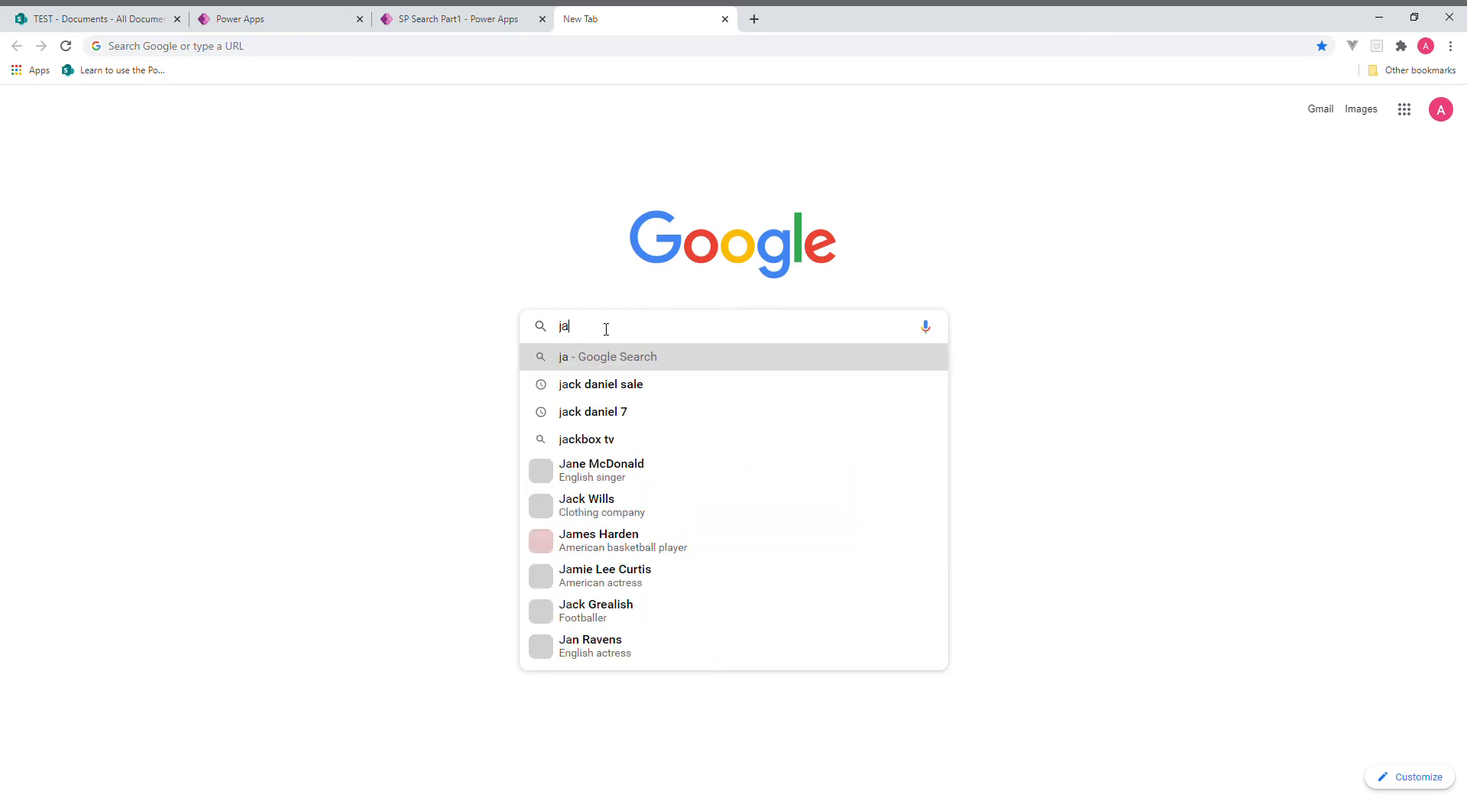
text(sonformatter)
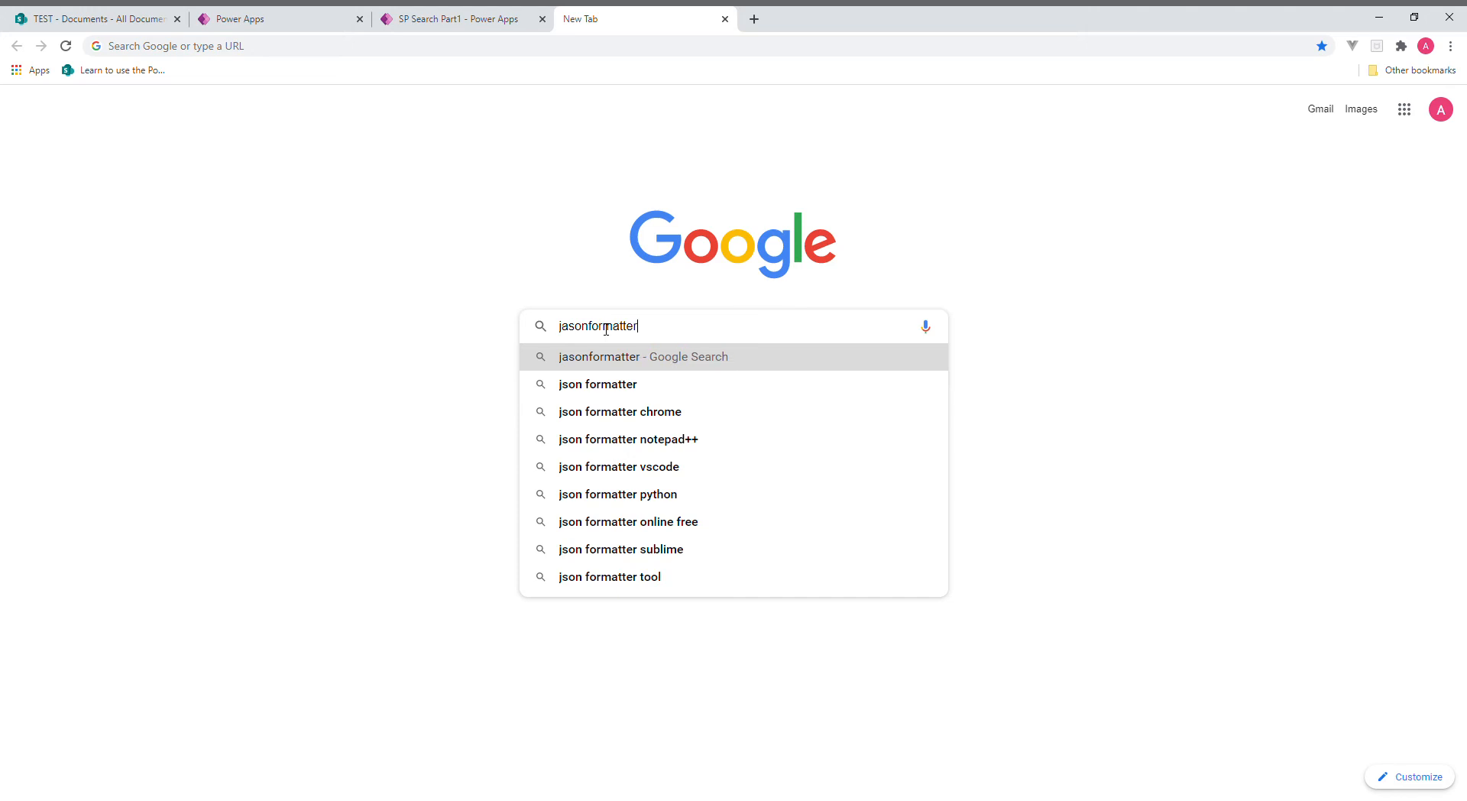
click(598, 388)
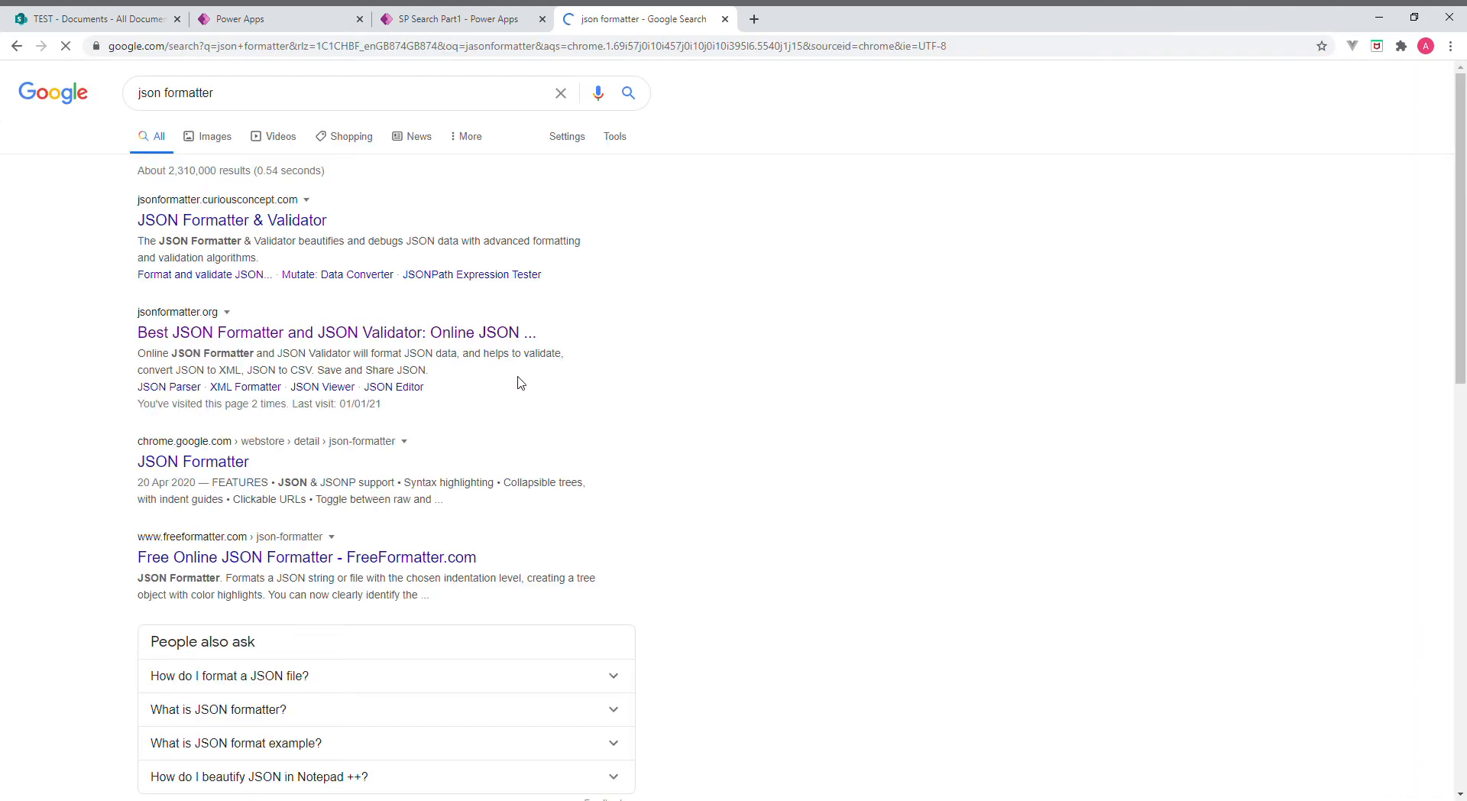
click(326, 333)
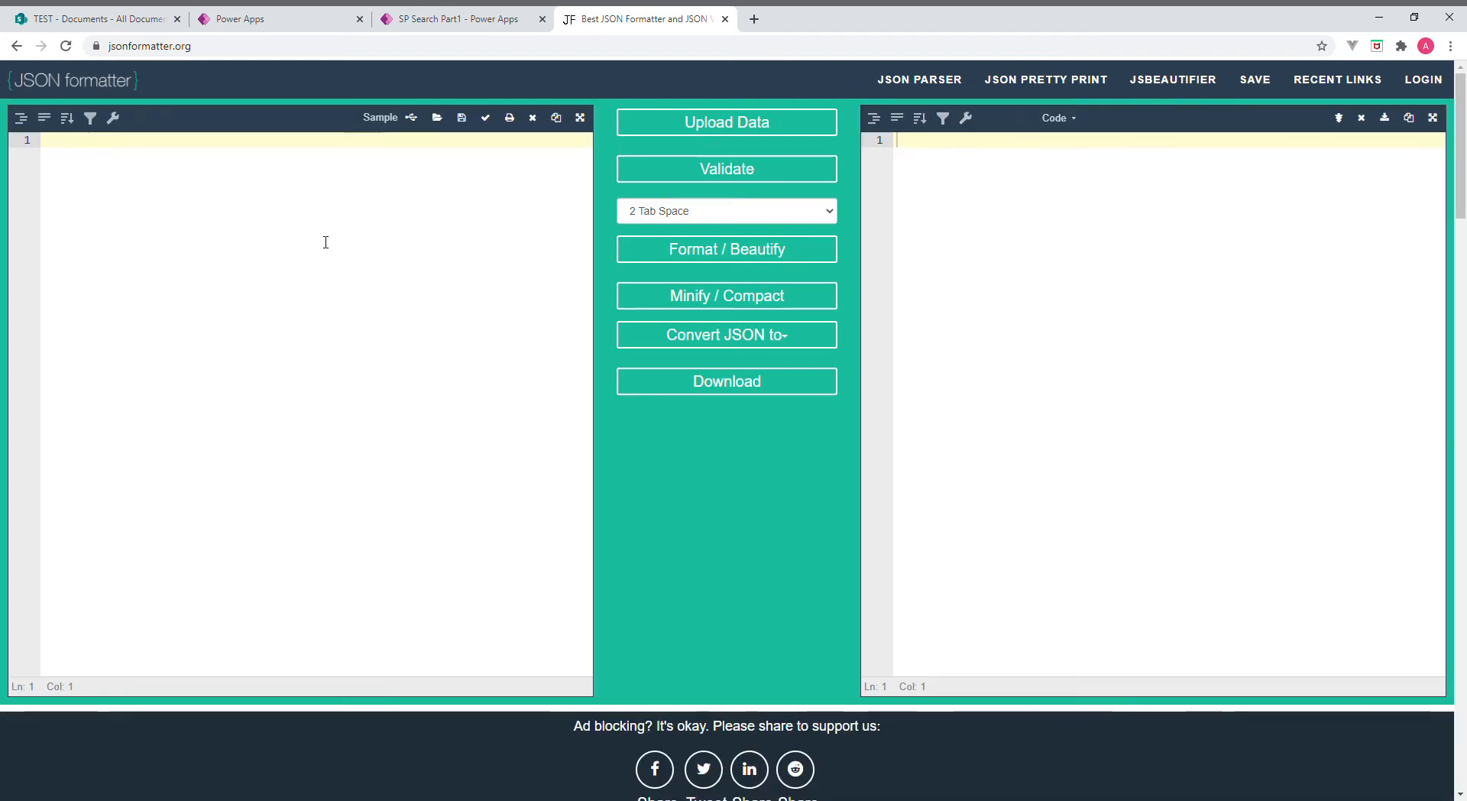
key(ctrl+v)
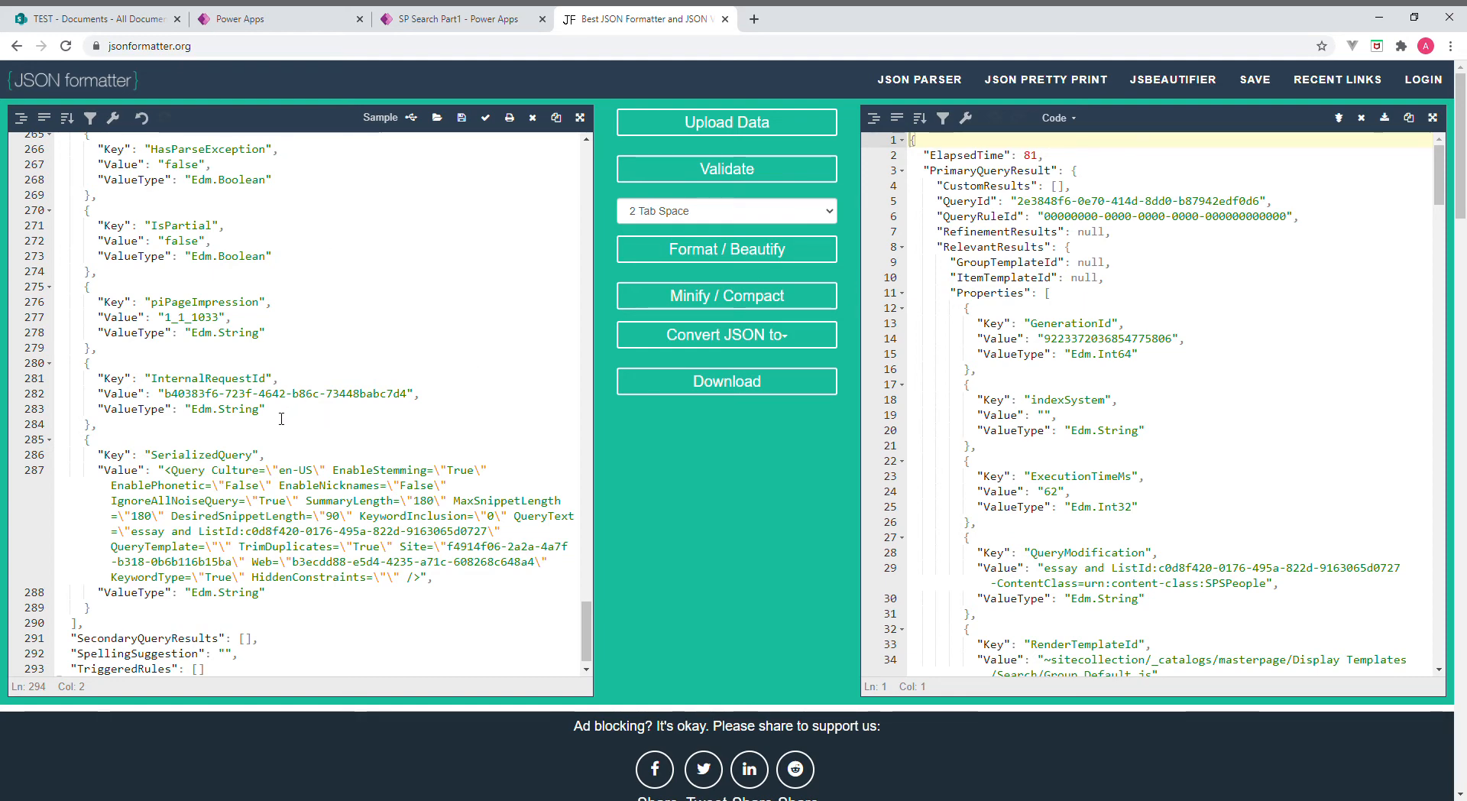
Look through the formatted JSON response down to the Cells array in the RelevantResults table rows
scroll(181, 386, down, 4)
scroll(306, 244, up, 5)
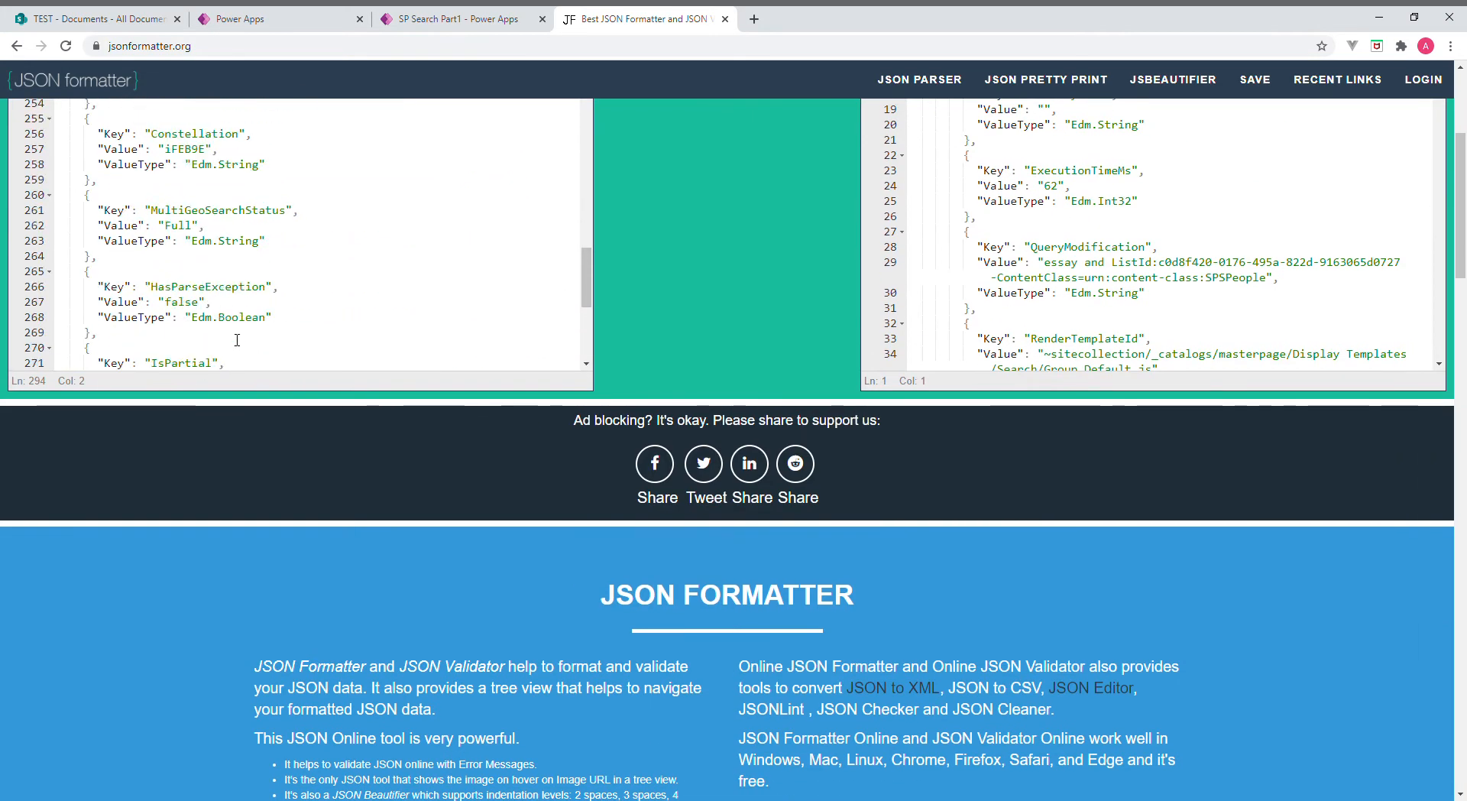
scroll(1052, 291, up, 4)
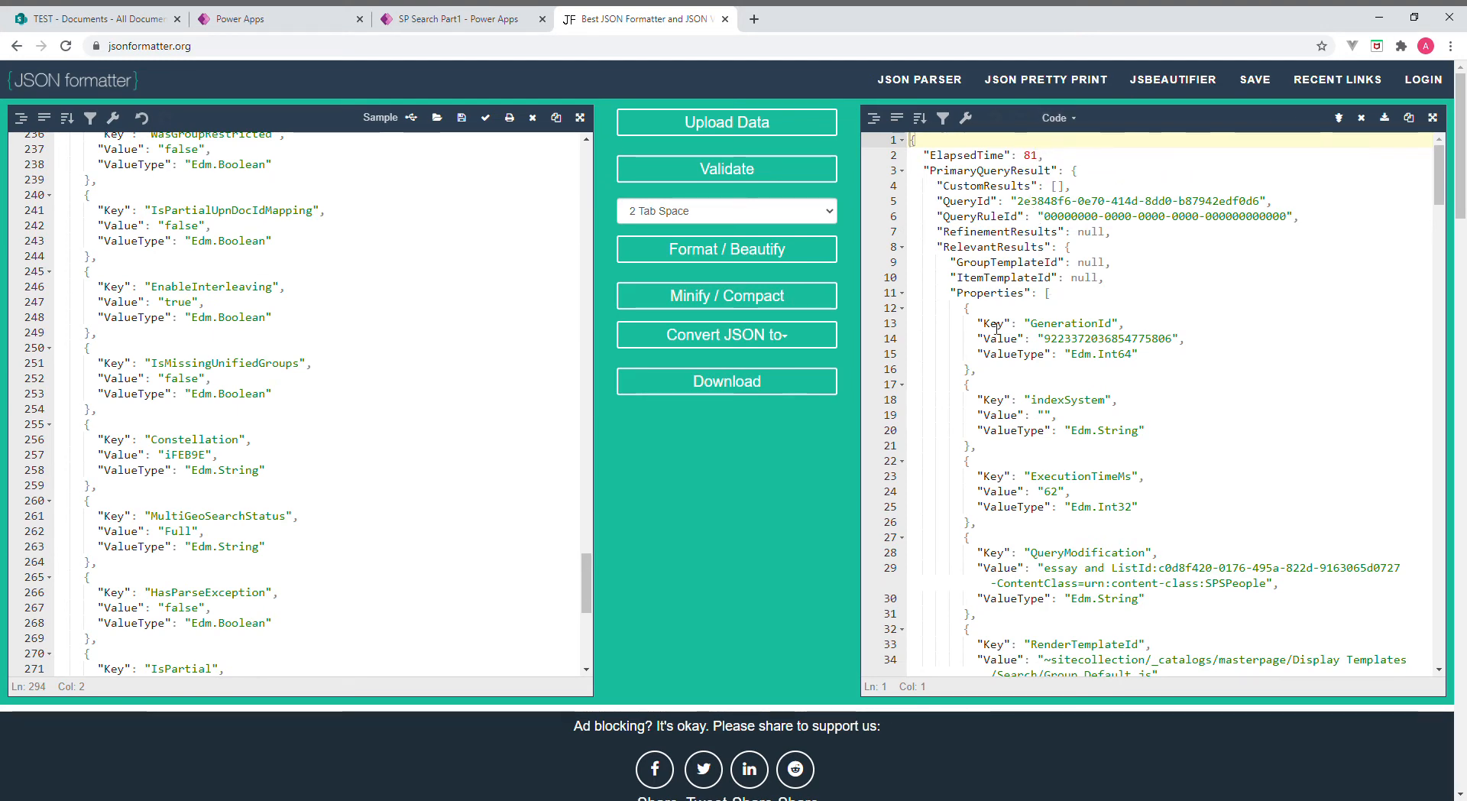
scroll(1014, 403, down, 2)
scroll(1014, 403, down, 4)
scroll(1017, 396, up, 7)
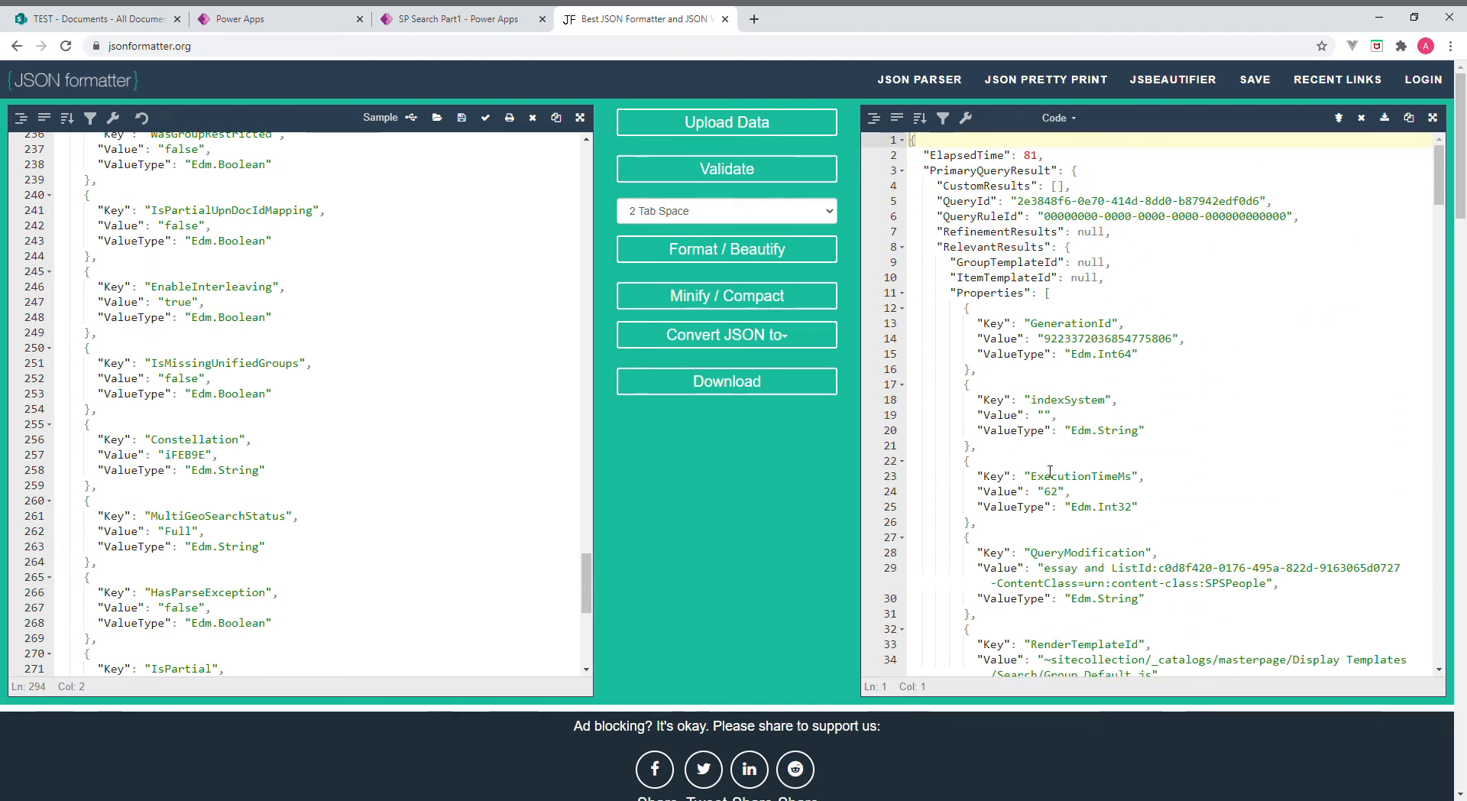
scroll(1054, 472, down, 7)
scroll(1054, 472, down, 8)
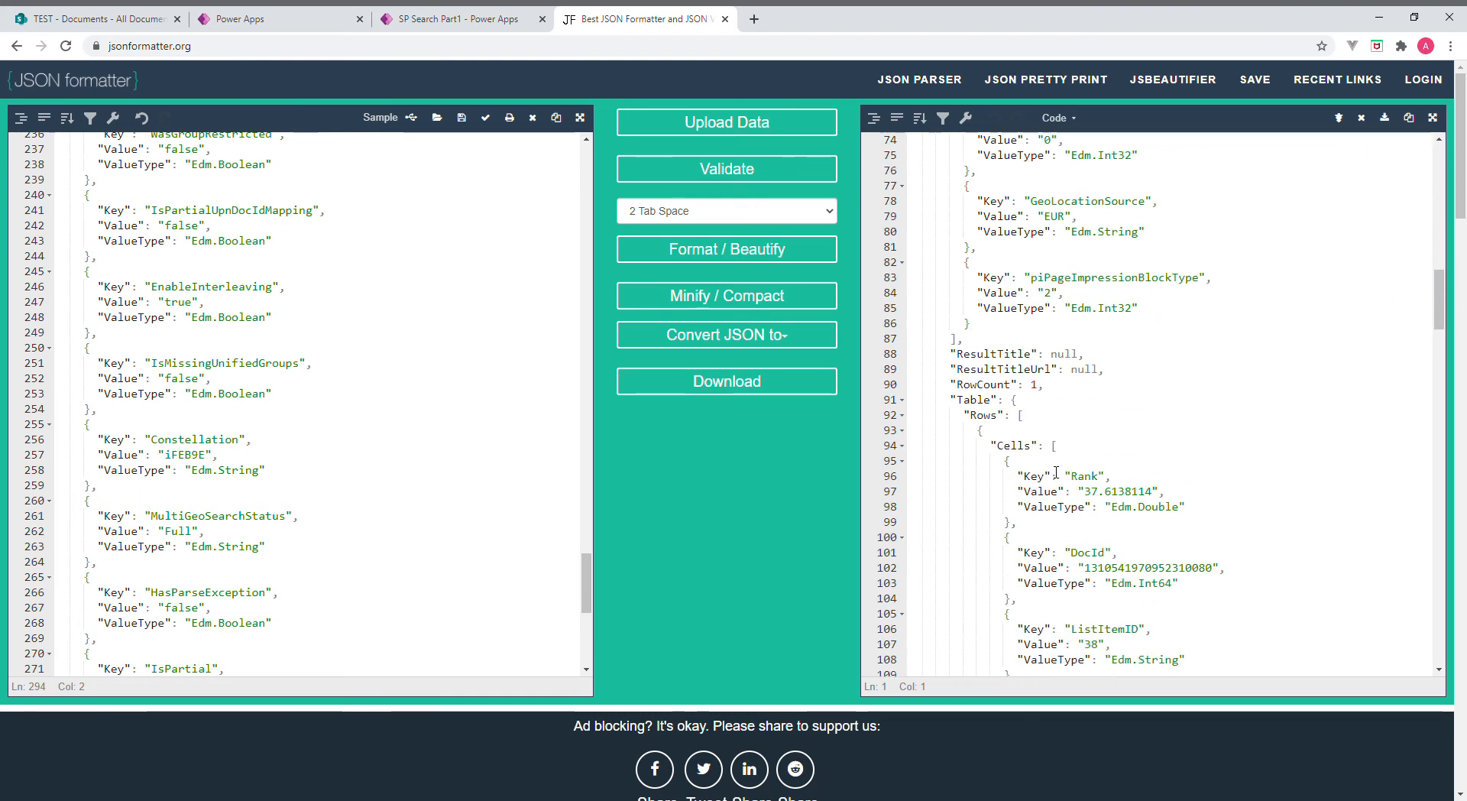
scroll(1056, 472, down, 2)
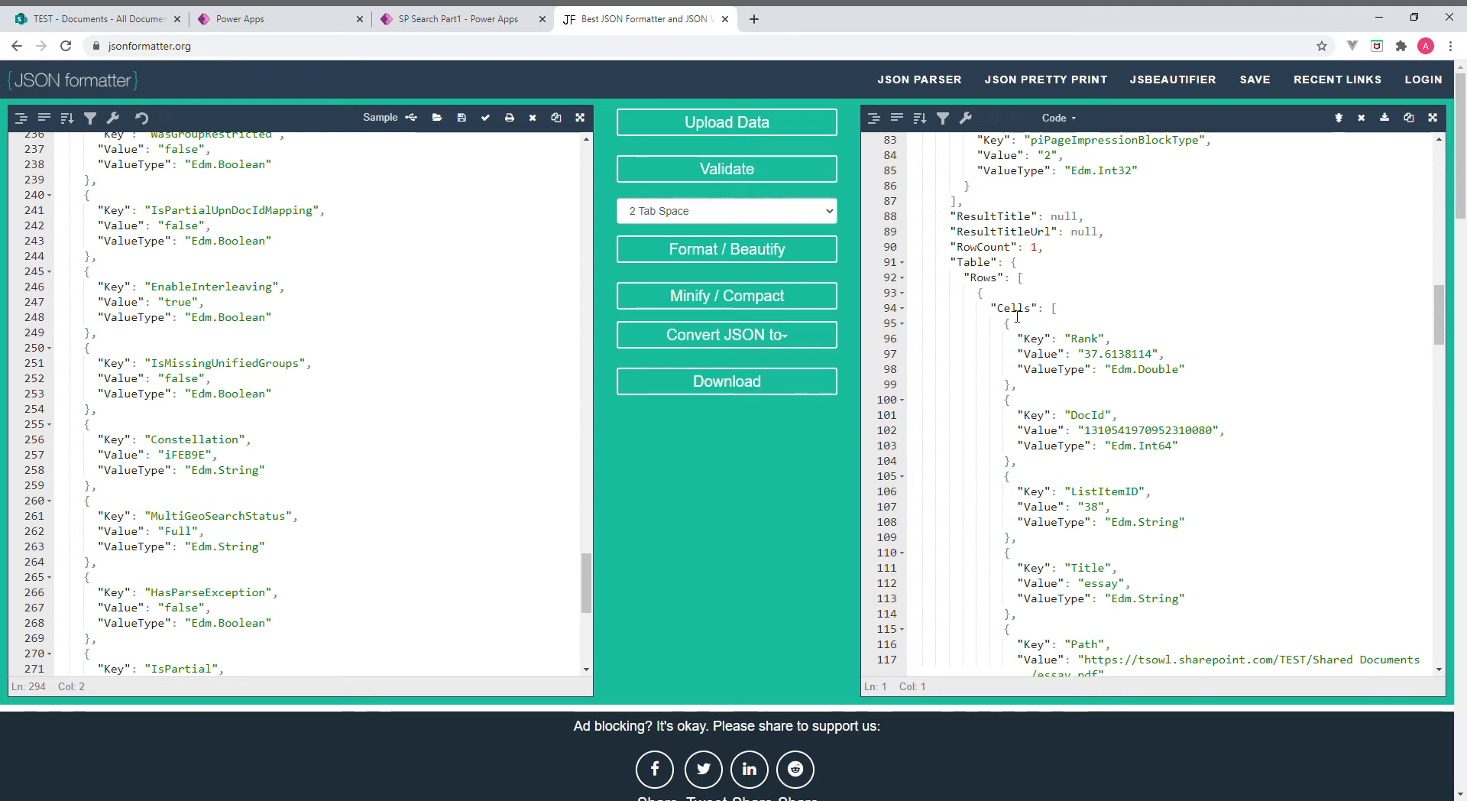
Examine the ListItemID, Title and Path entries inside the Cells array of the formatted JSON
drag(985, 308, 1059, 308)
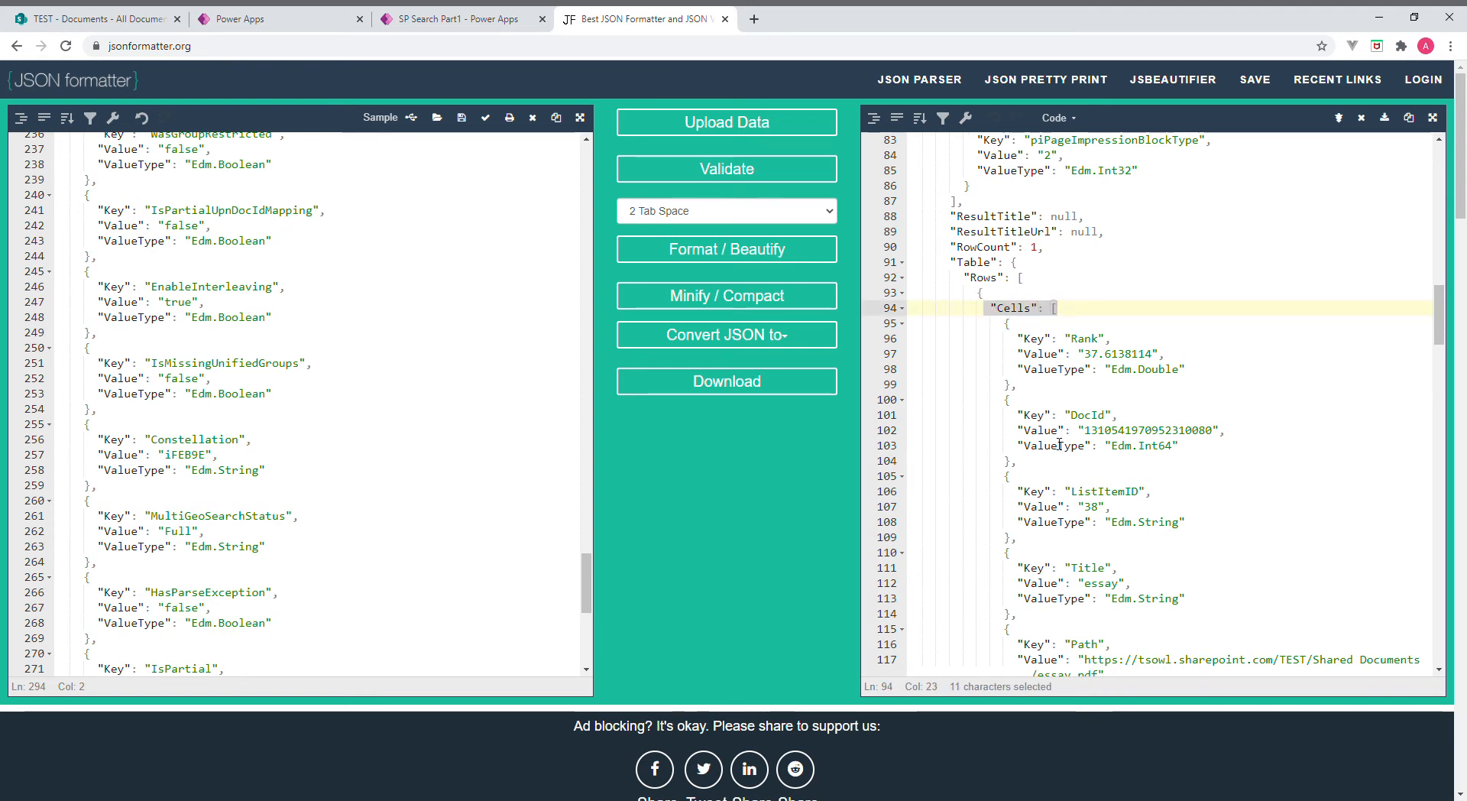
scroll(1060, 445, down, 1)
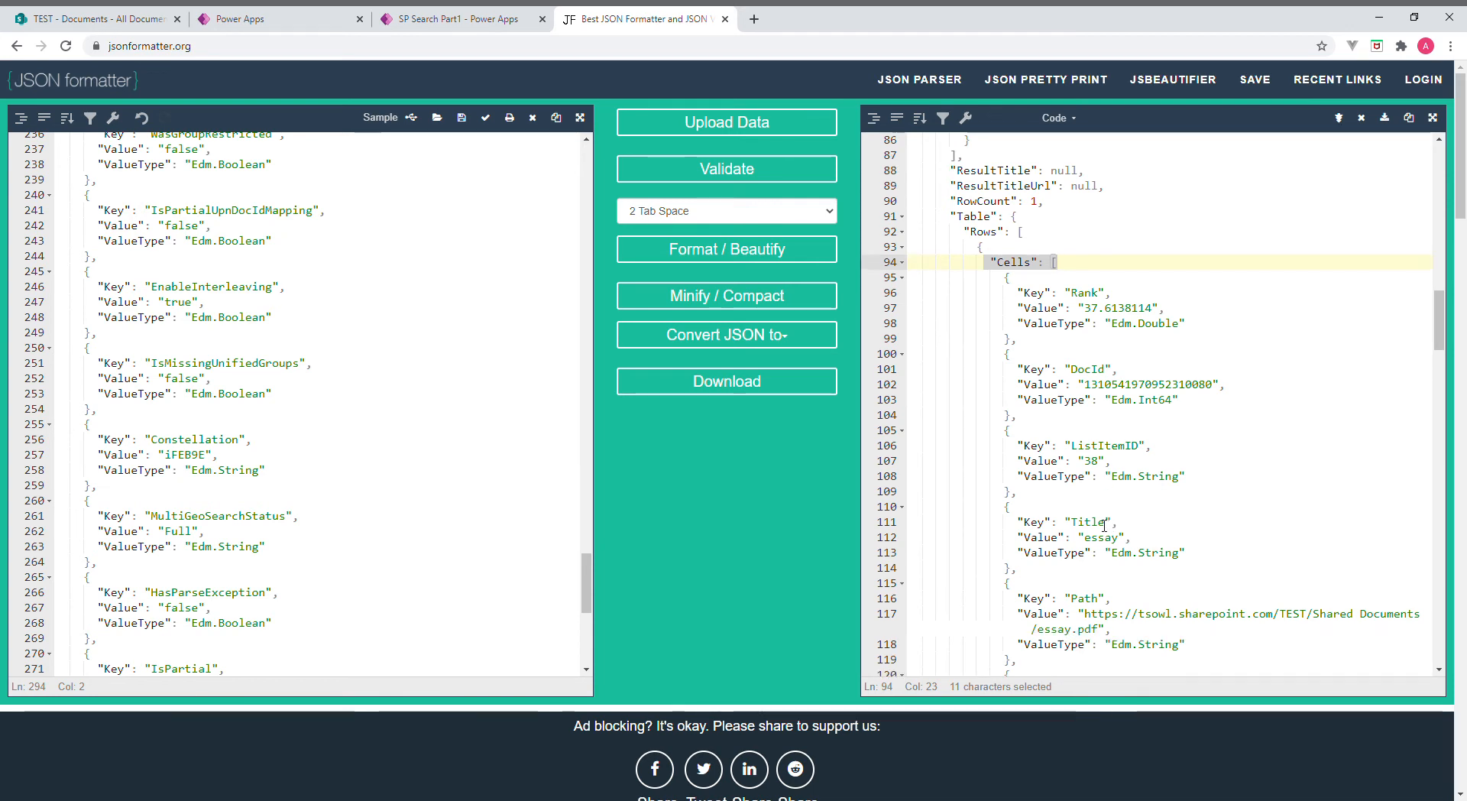
drag(1072, 522, 1106, 523)
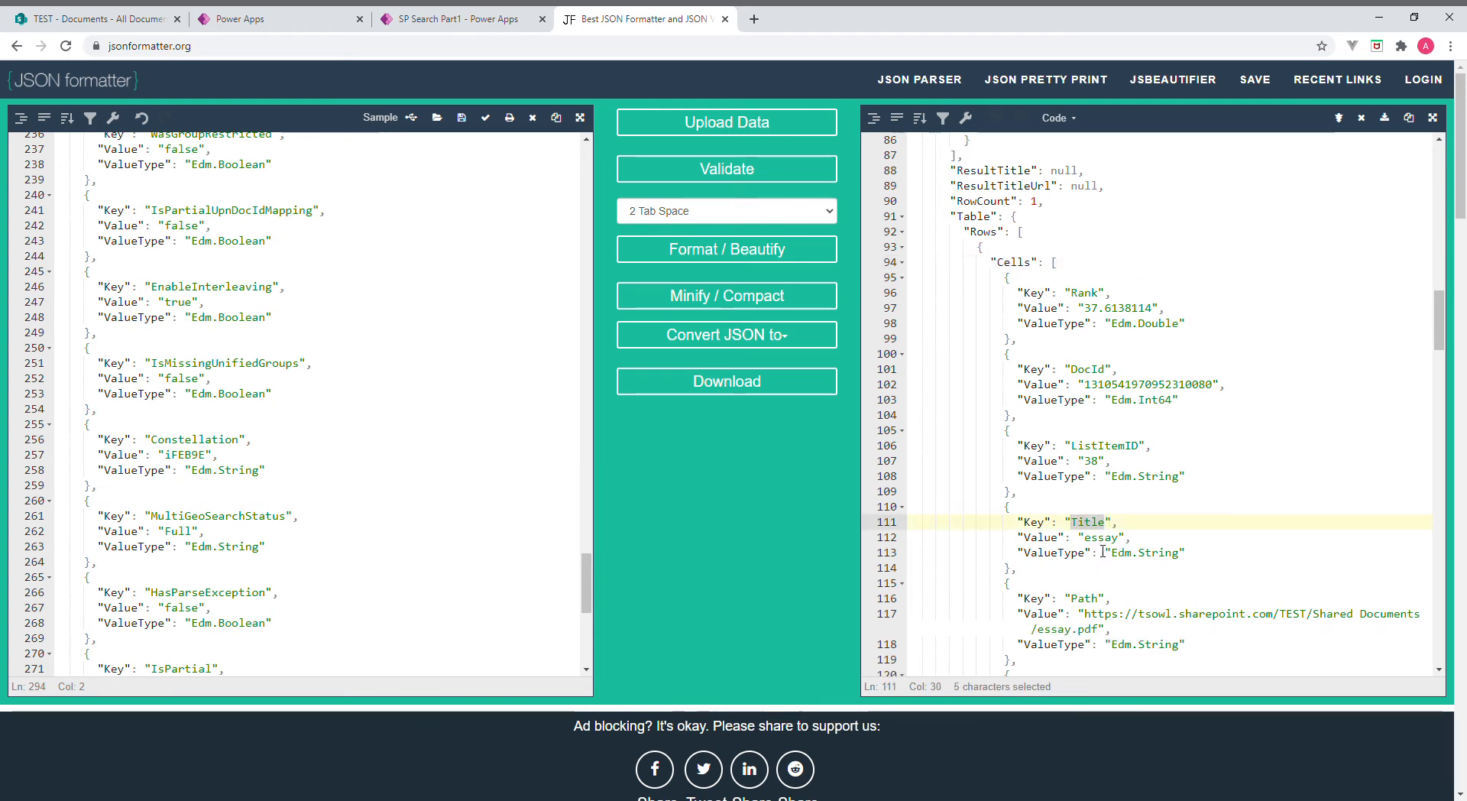
scroll(1107, 554, down, 4)
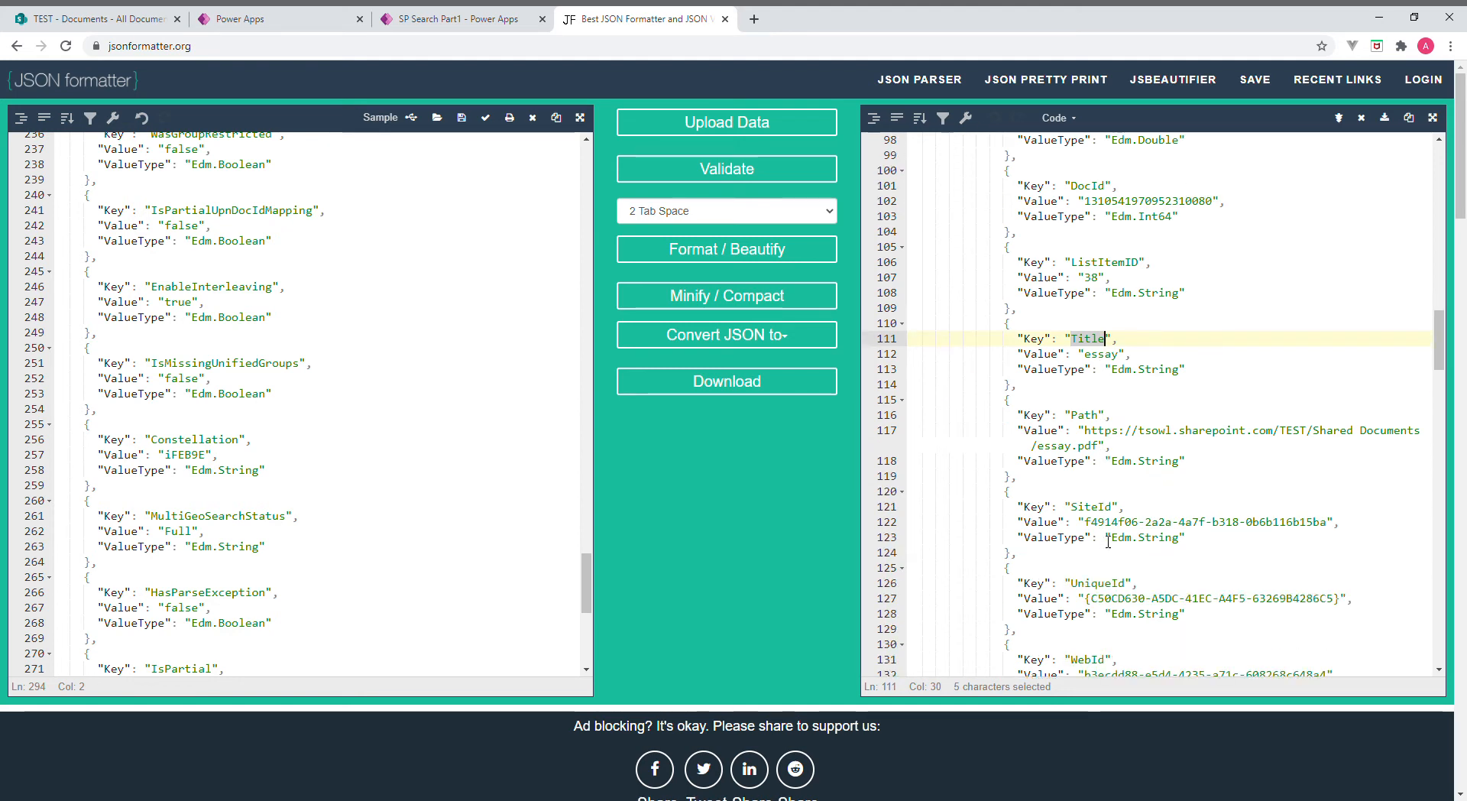
scroll(1114, 529, down, 1)
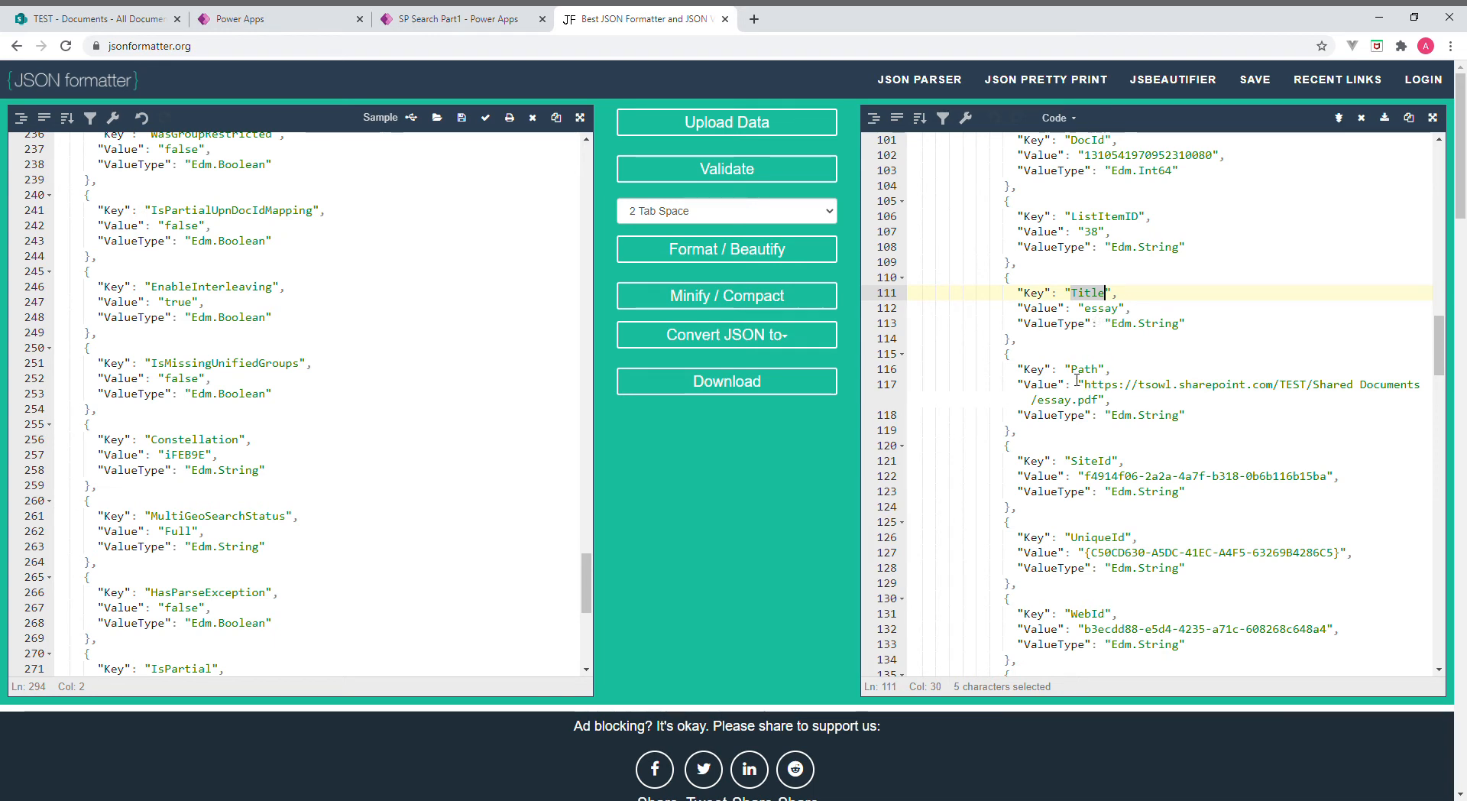
drag(984, 200, 1139, 437)
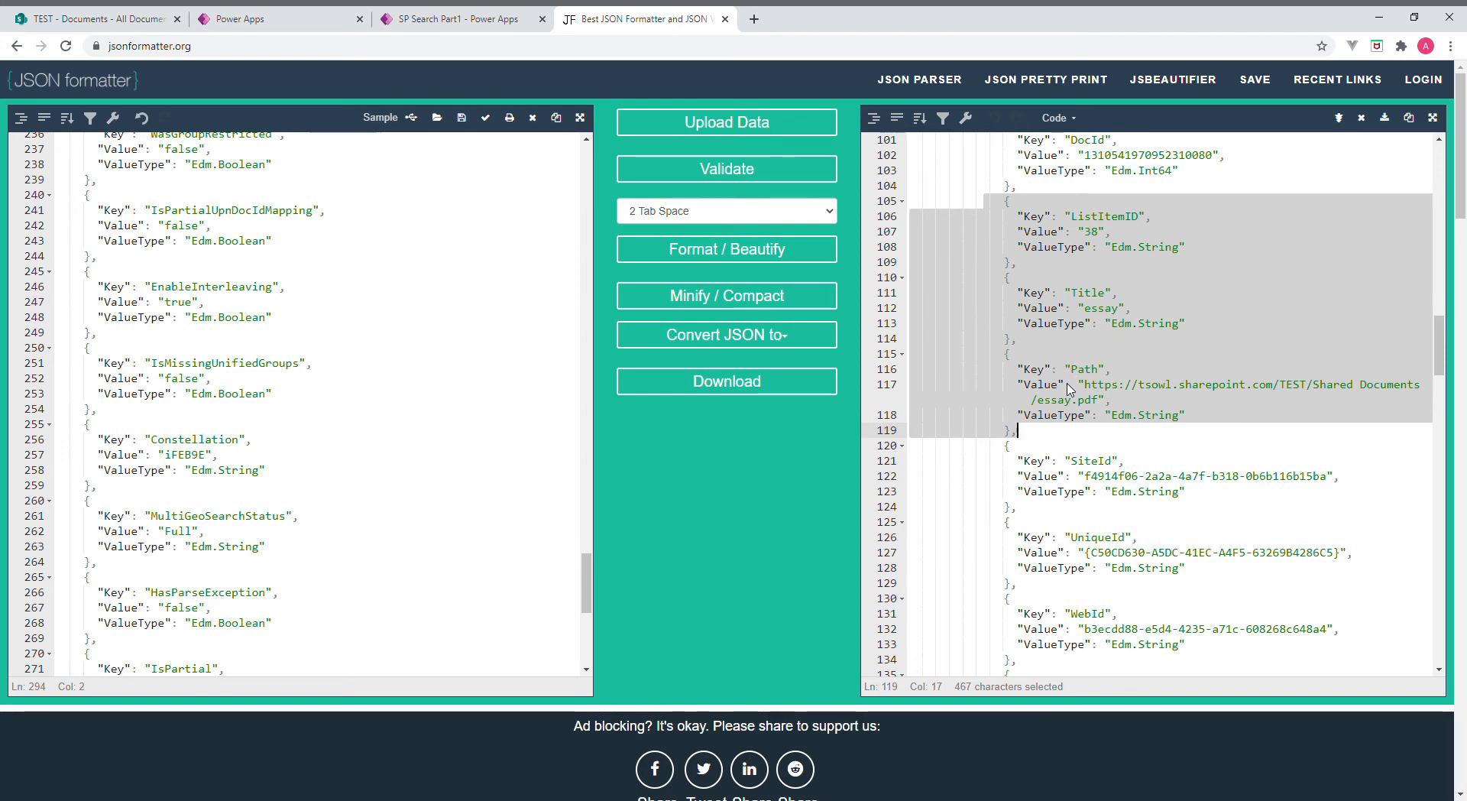
scroll(1068, 388, up, 3)
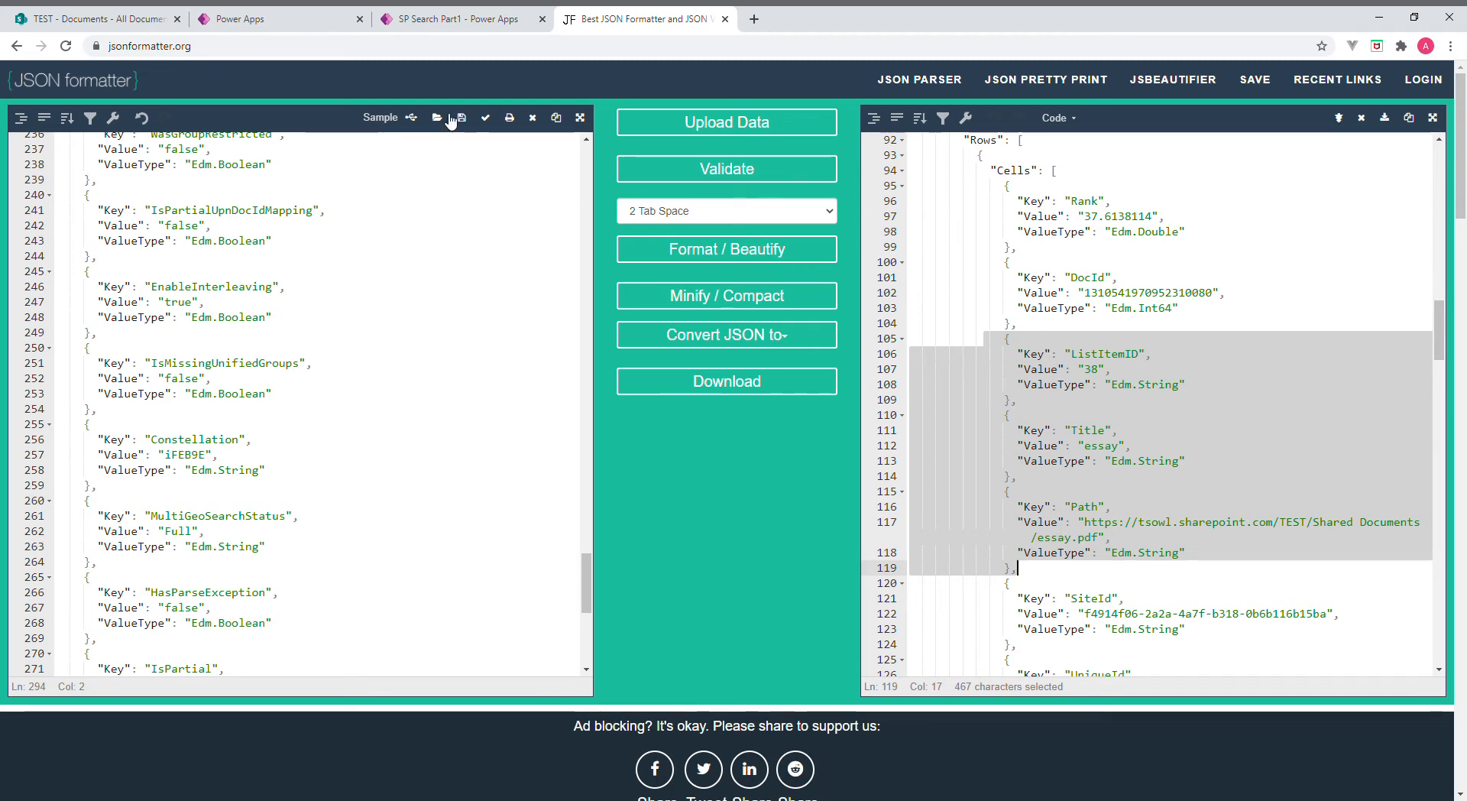
Return to the SPContent Search flow in Power Apps, open it for editing and add a Parse JSON action after the HTTP request
click(238, 19)
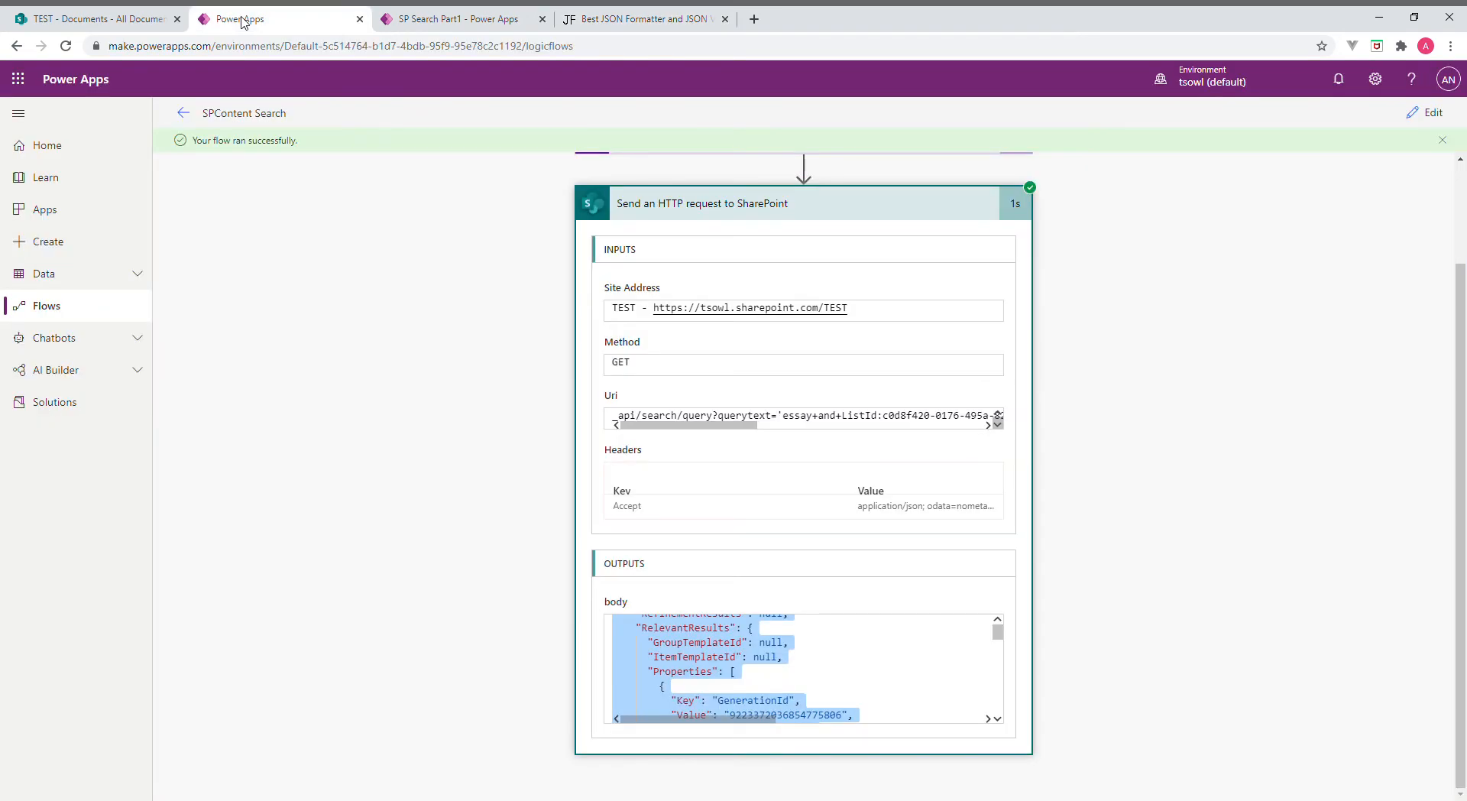
click(1442, 114)
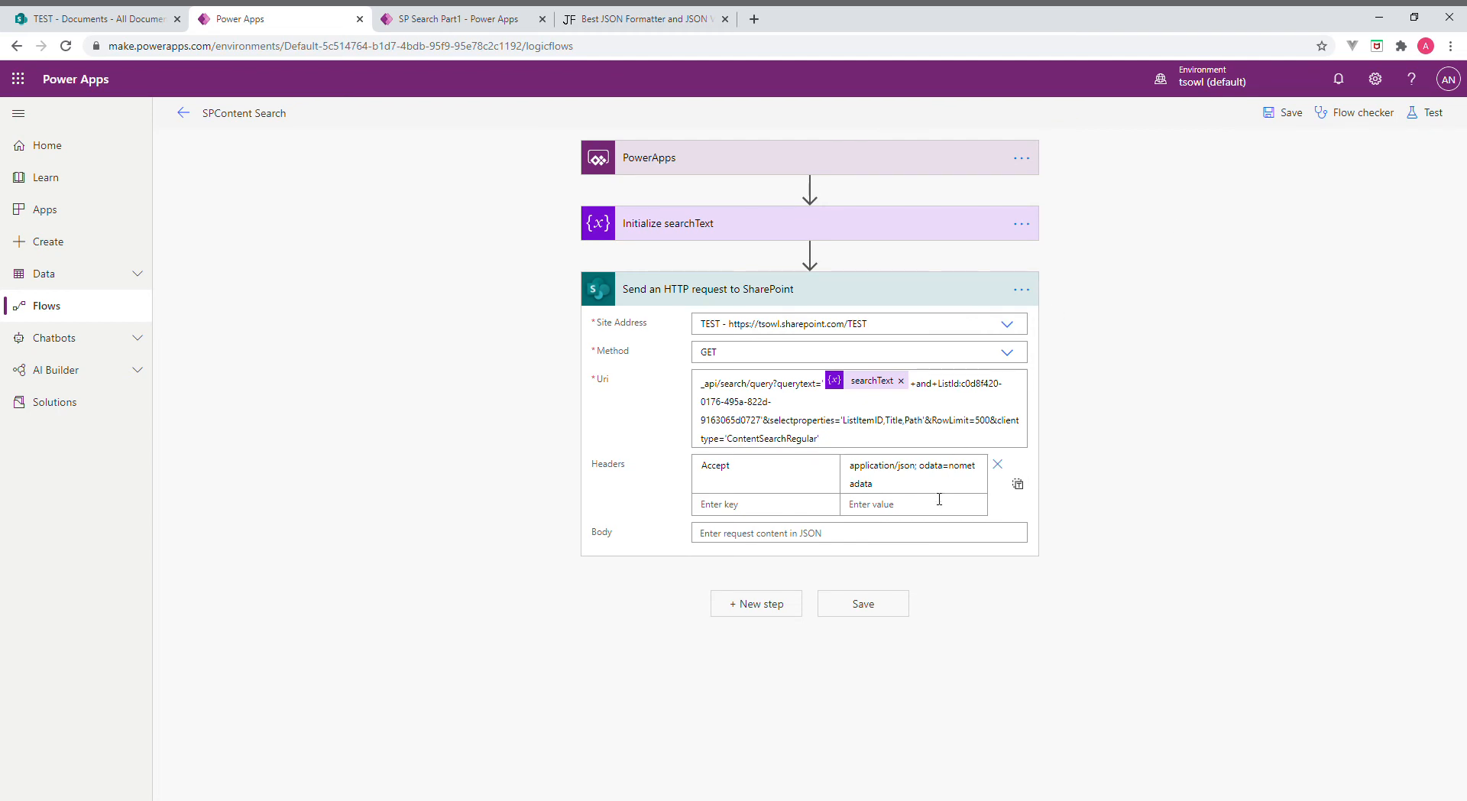
click(863, 294)
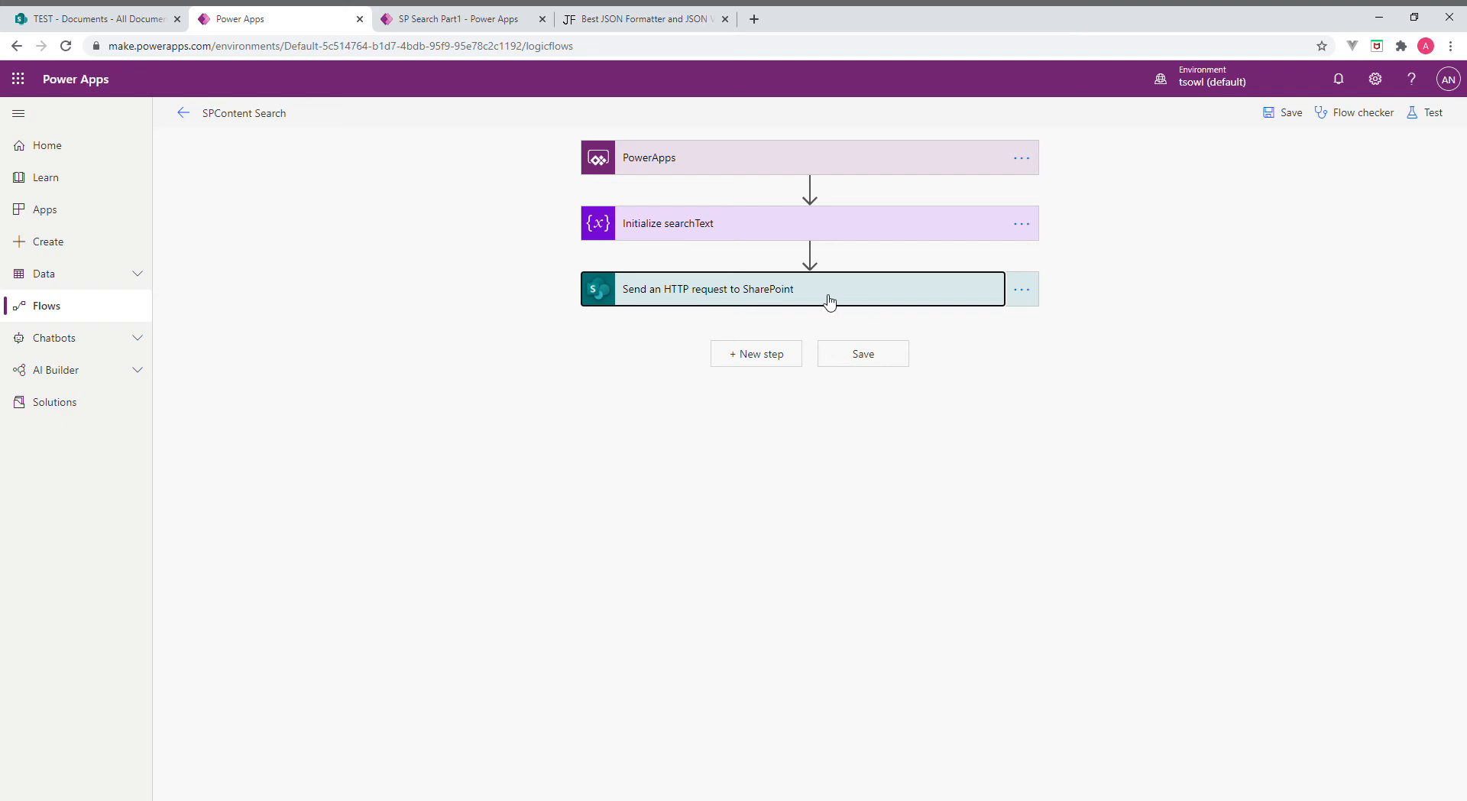
click(749, 361)
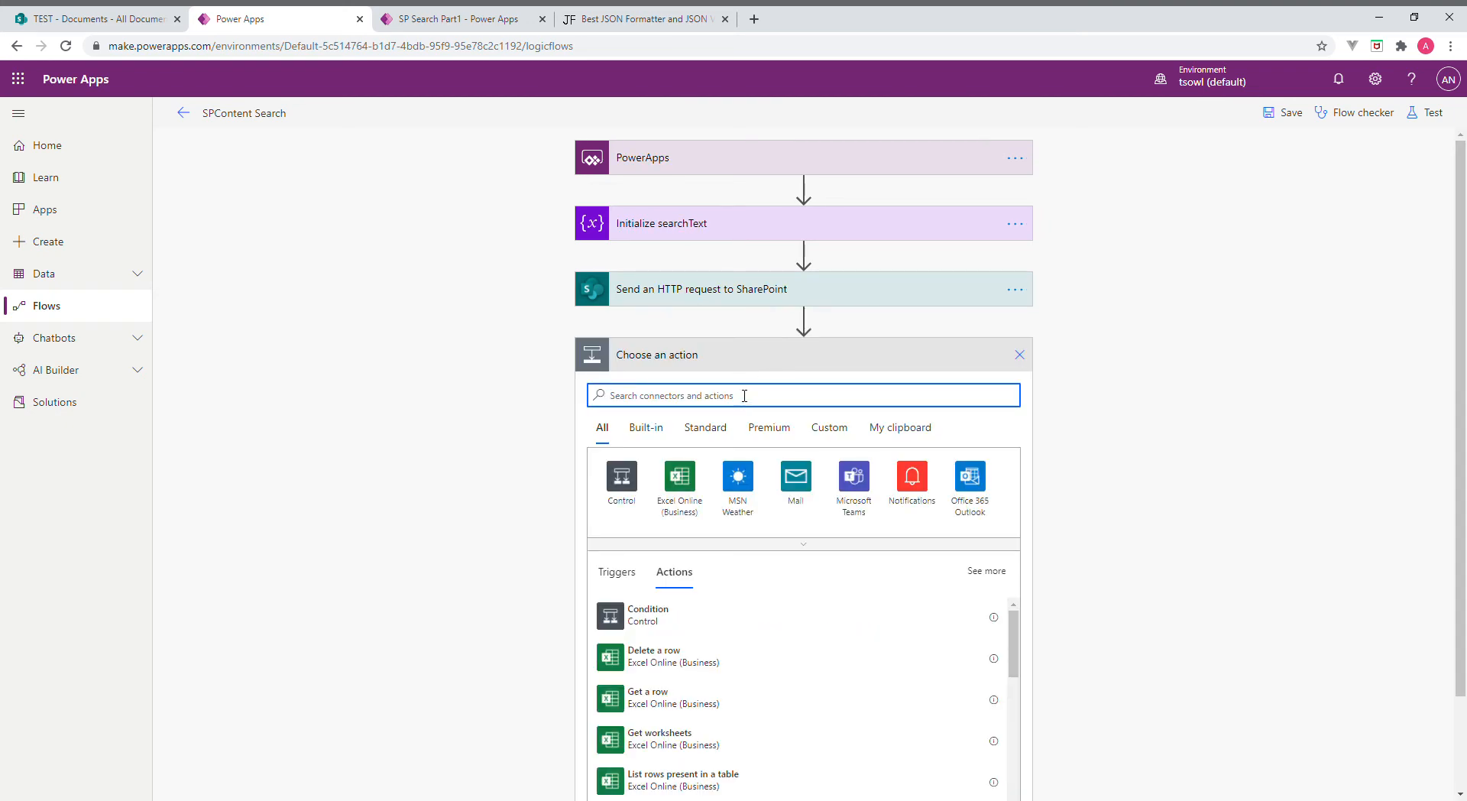
text(parse)
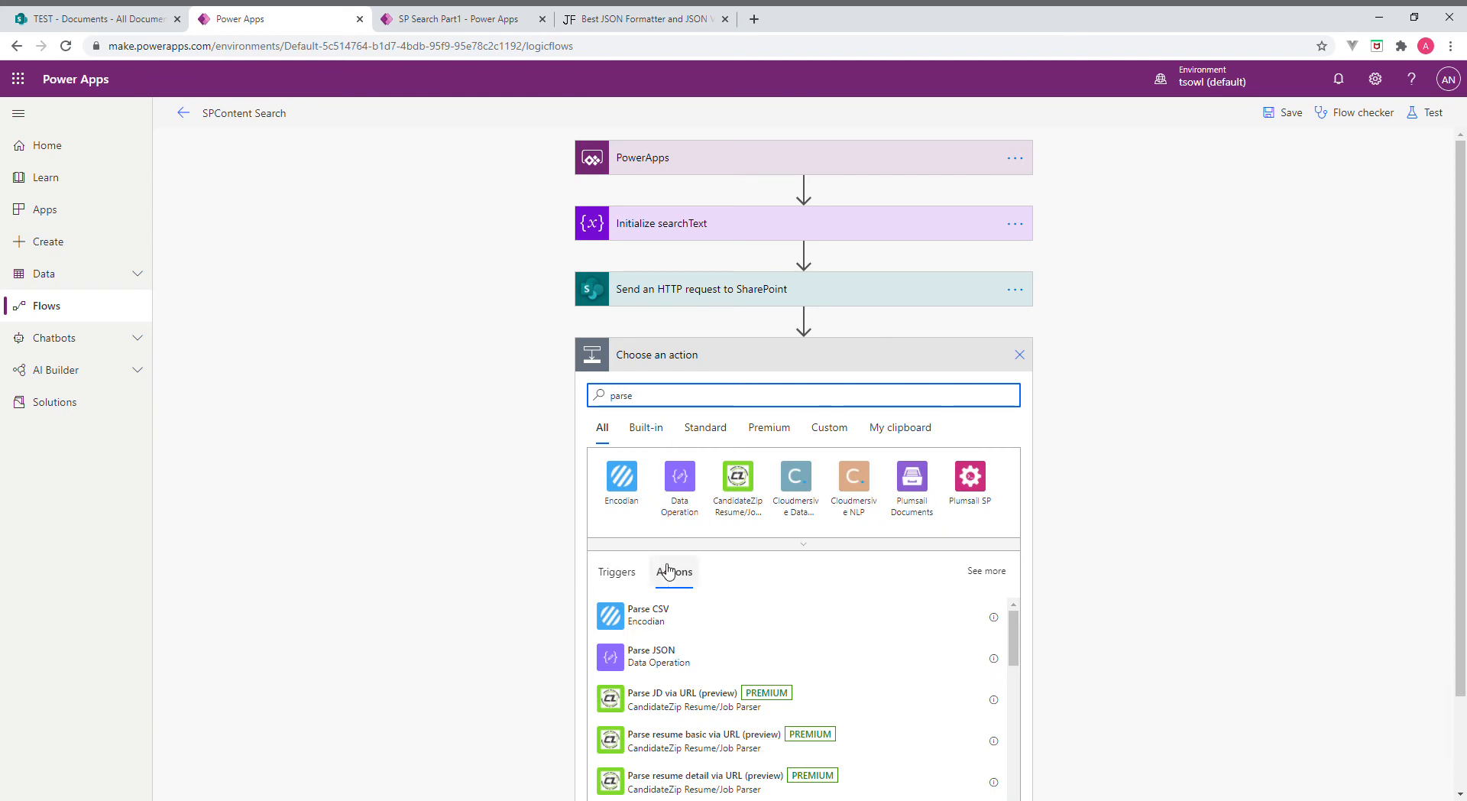
click(661, 652)
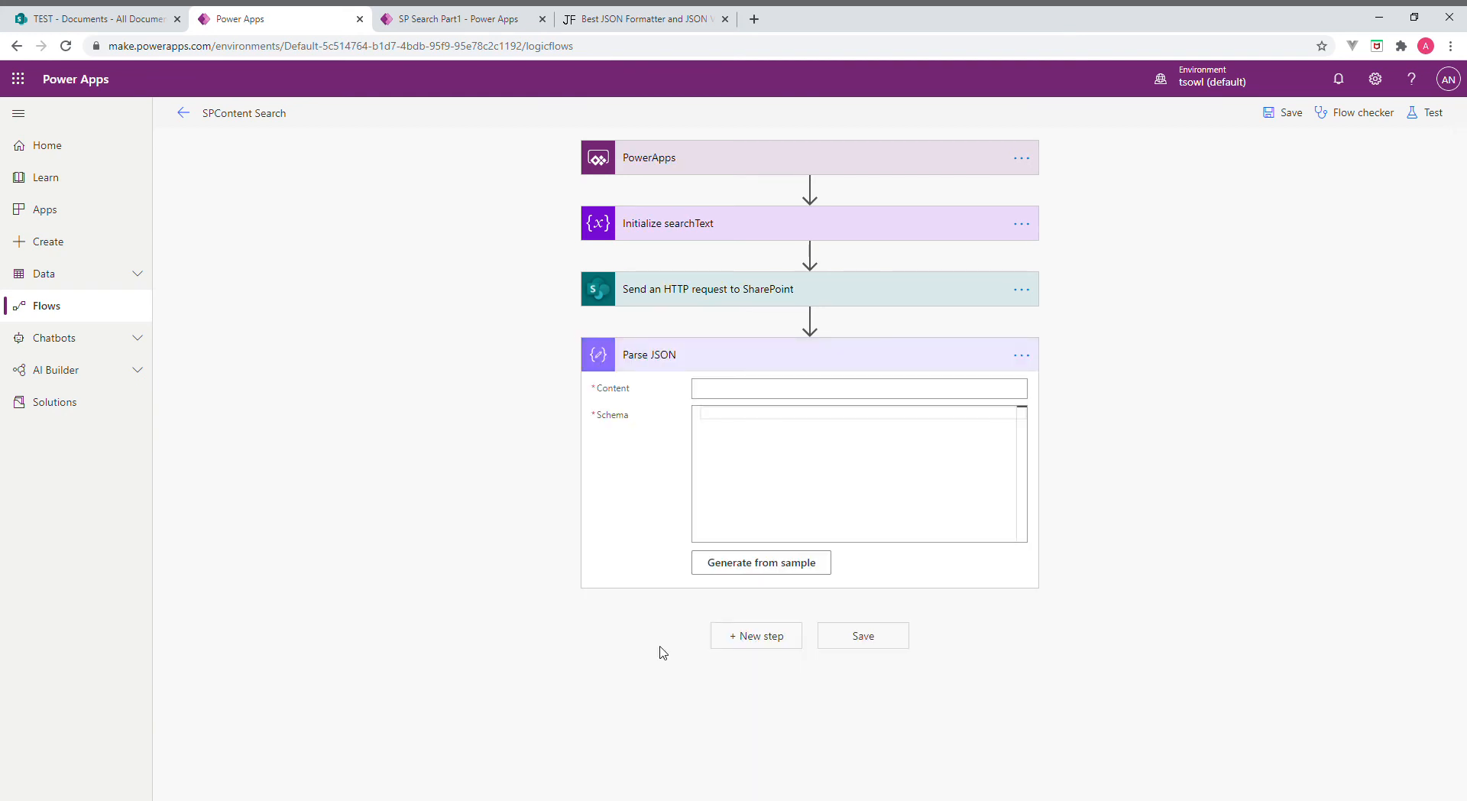
Set the Parse JSON content to the SharePoint HTTP request's body and paste the prepared JSON schema into its schema
click(788, 396)
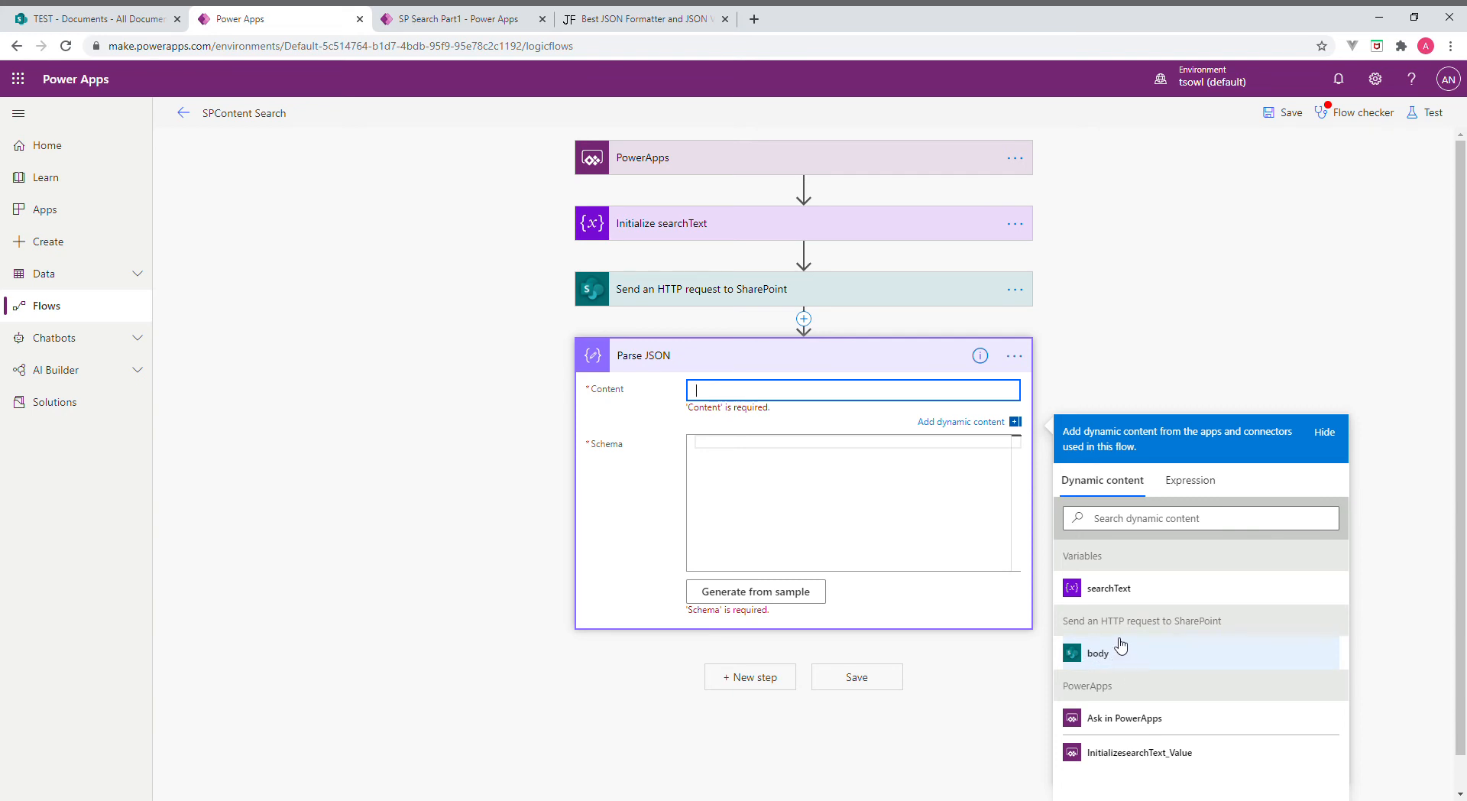
click(1108, 663)
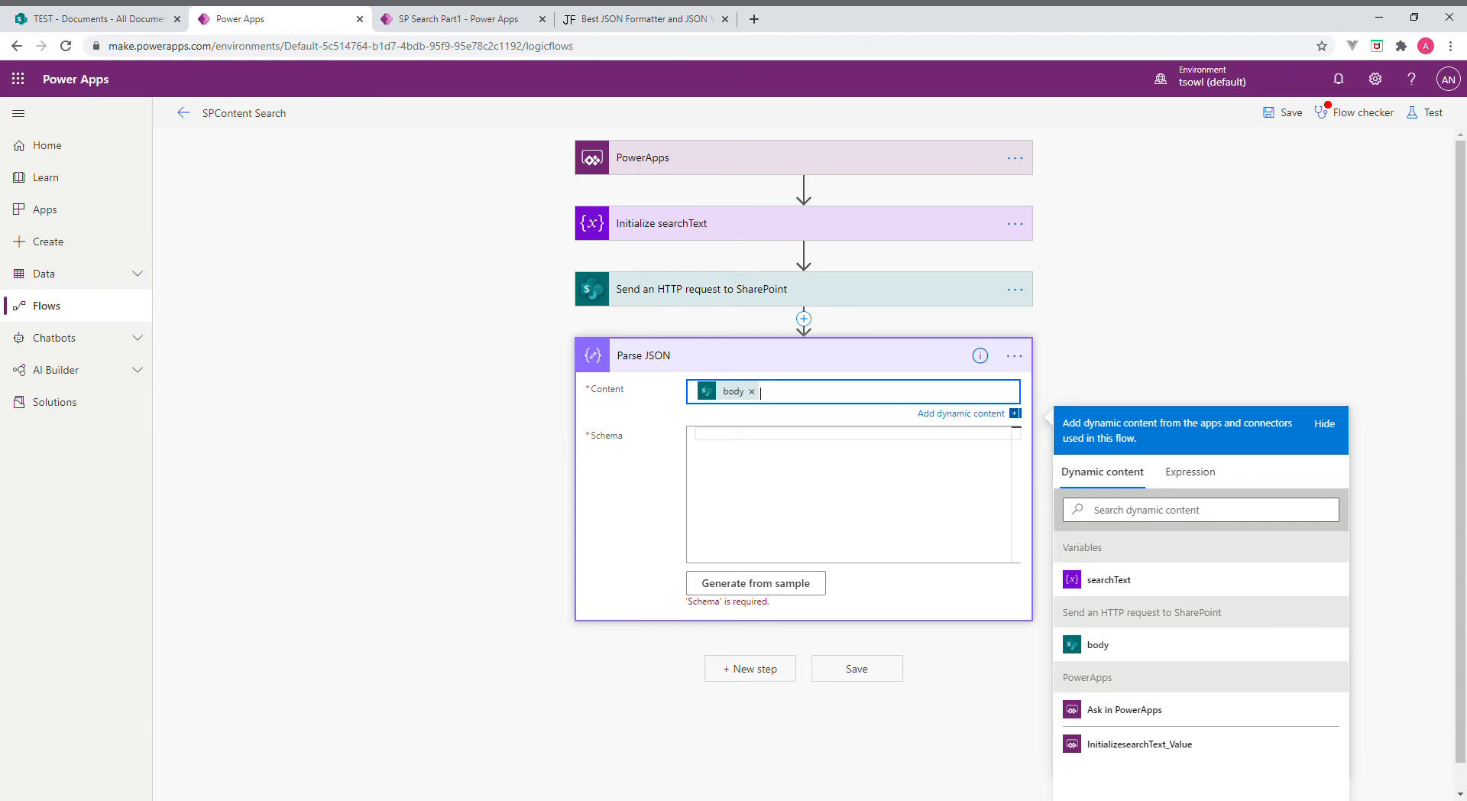
click(704, 800)
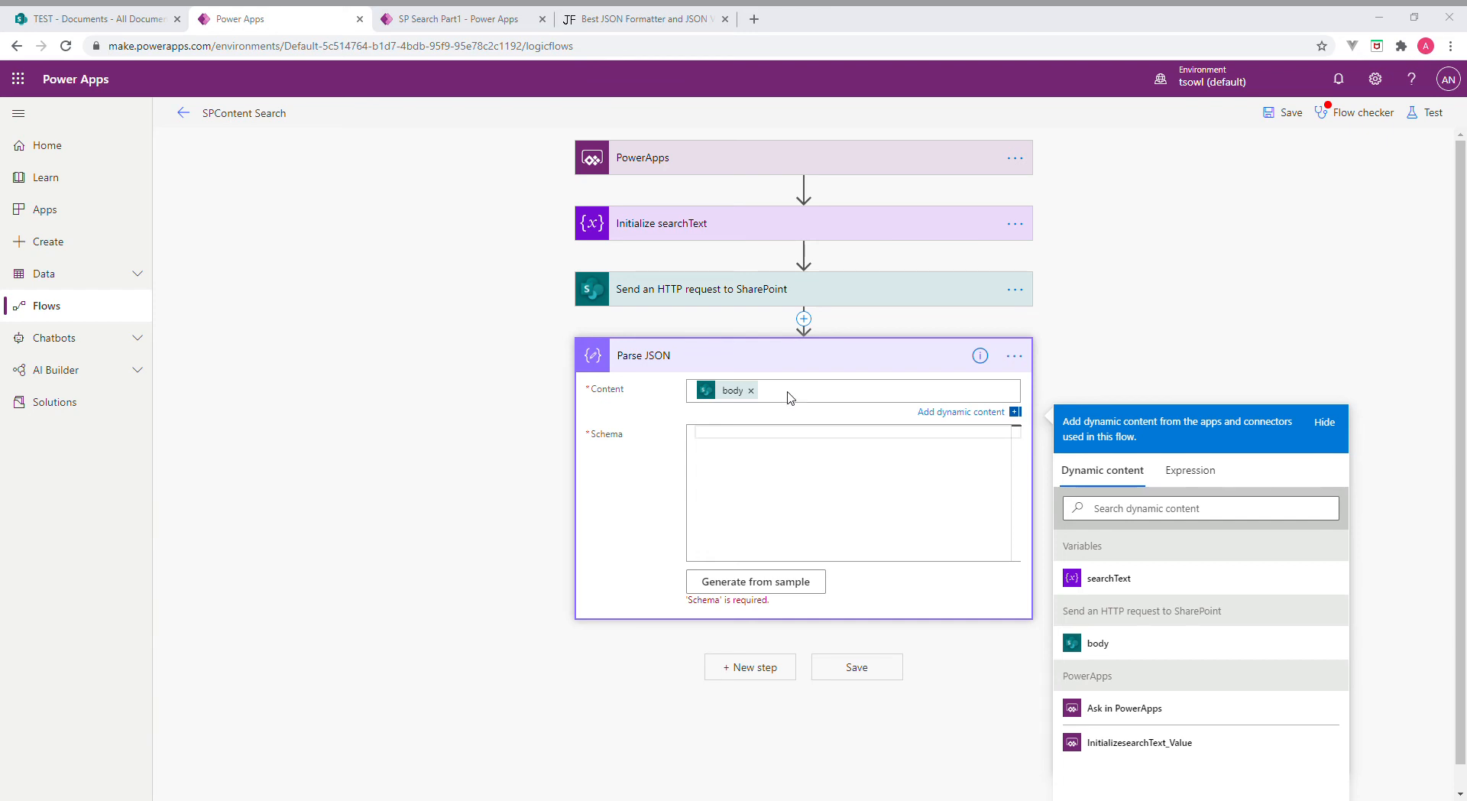
click(440, 419)
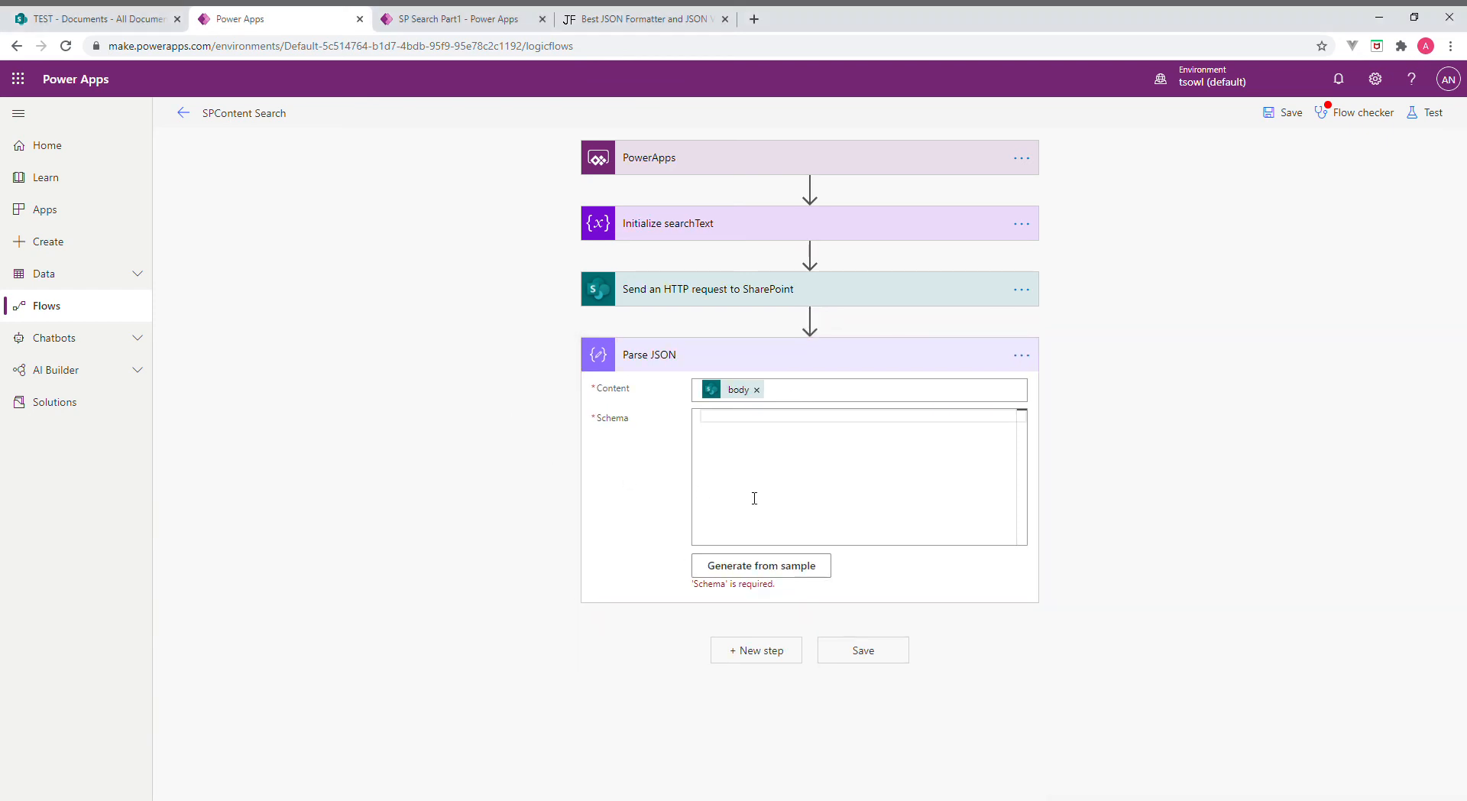
click(785, 421)
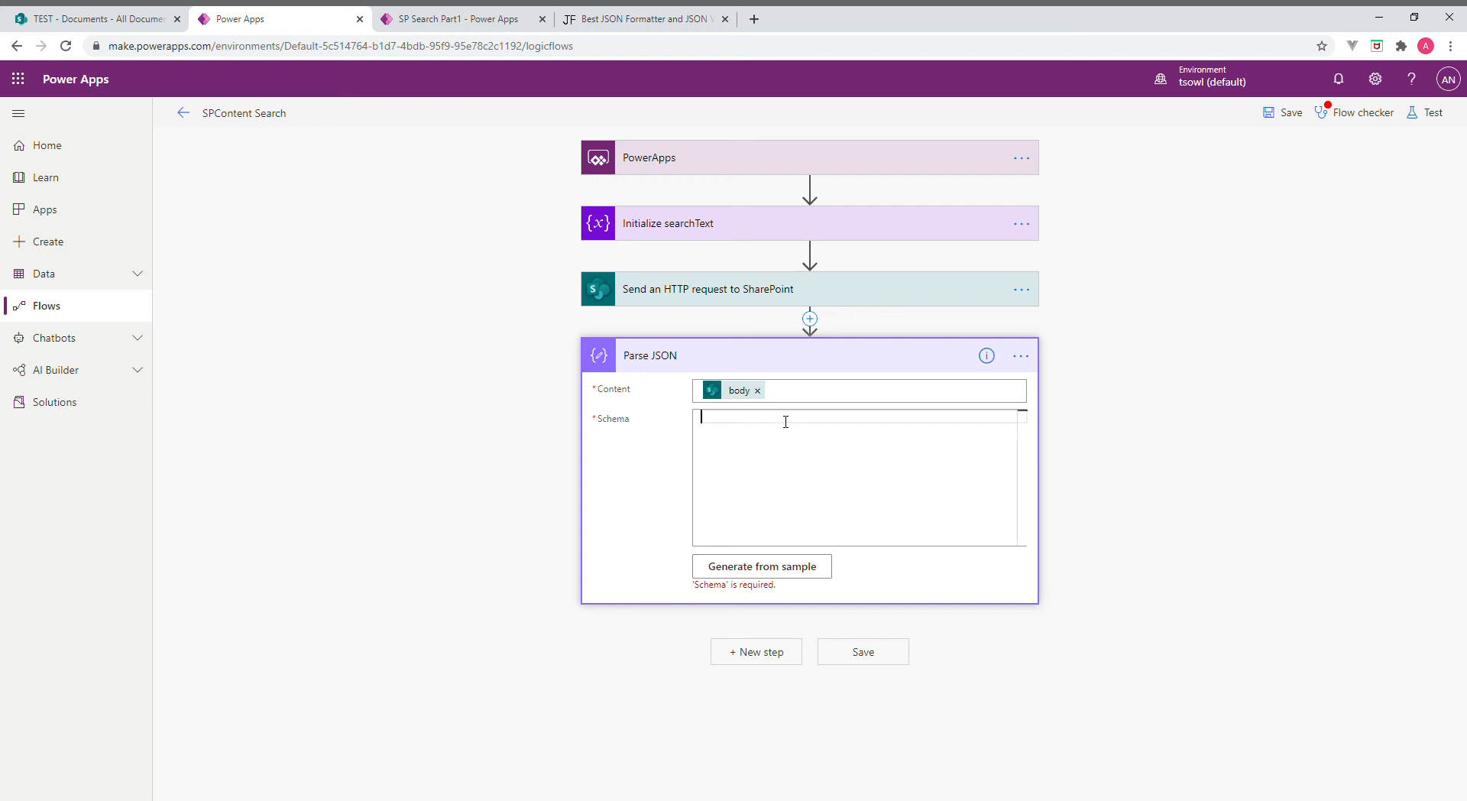
key(ctrl+v)
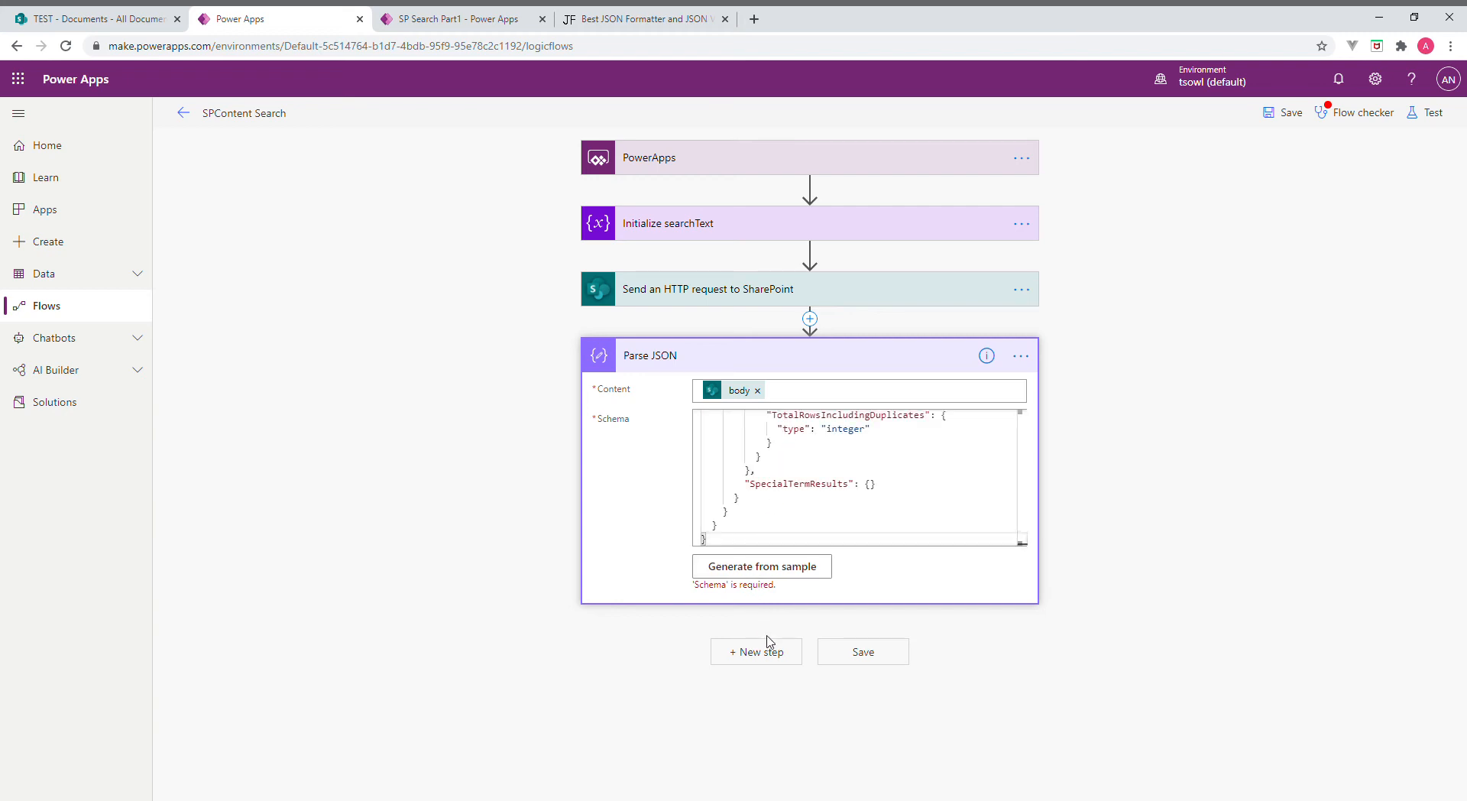
click(843, 364)
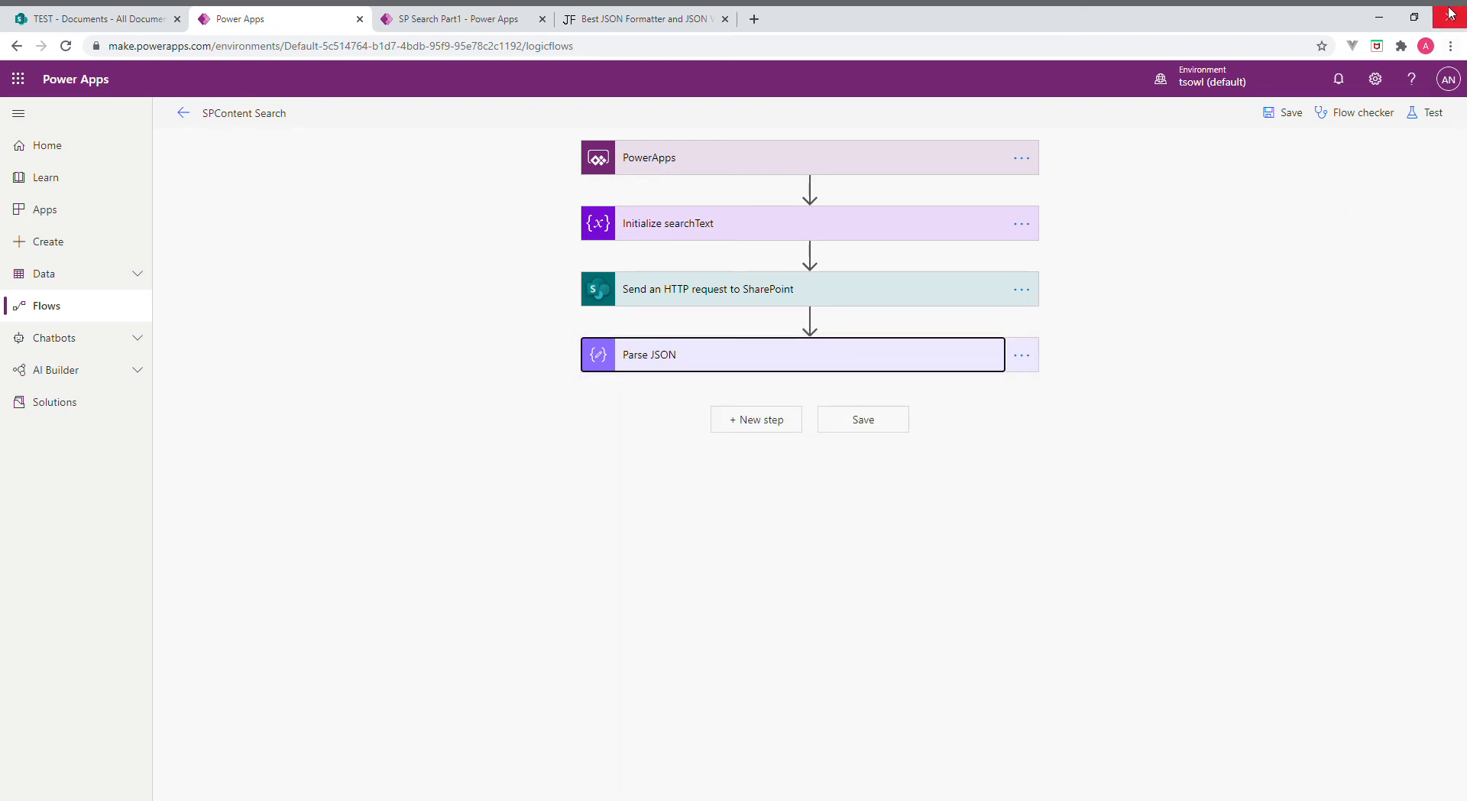
Save the flow and test it manually with "essay" as the InitializesearchText_Value
click(1445, 117)
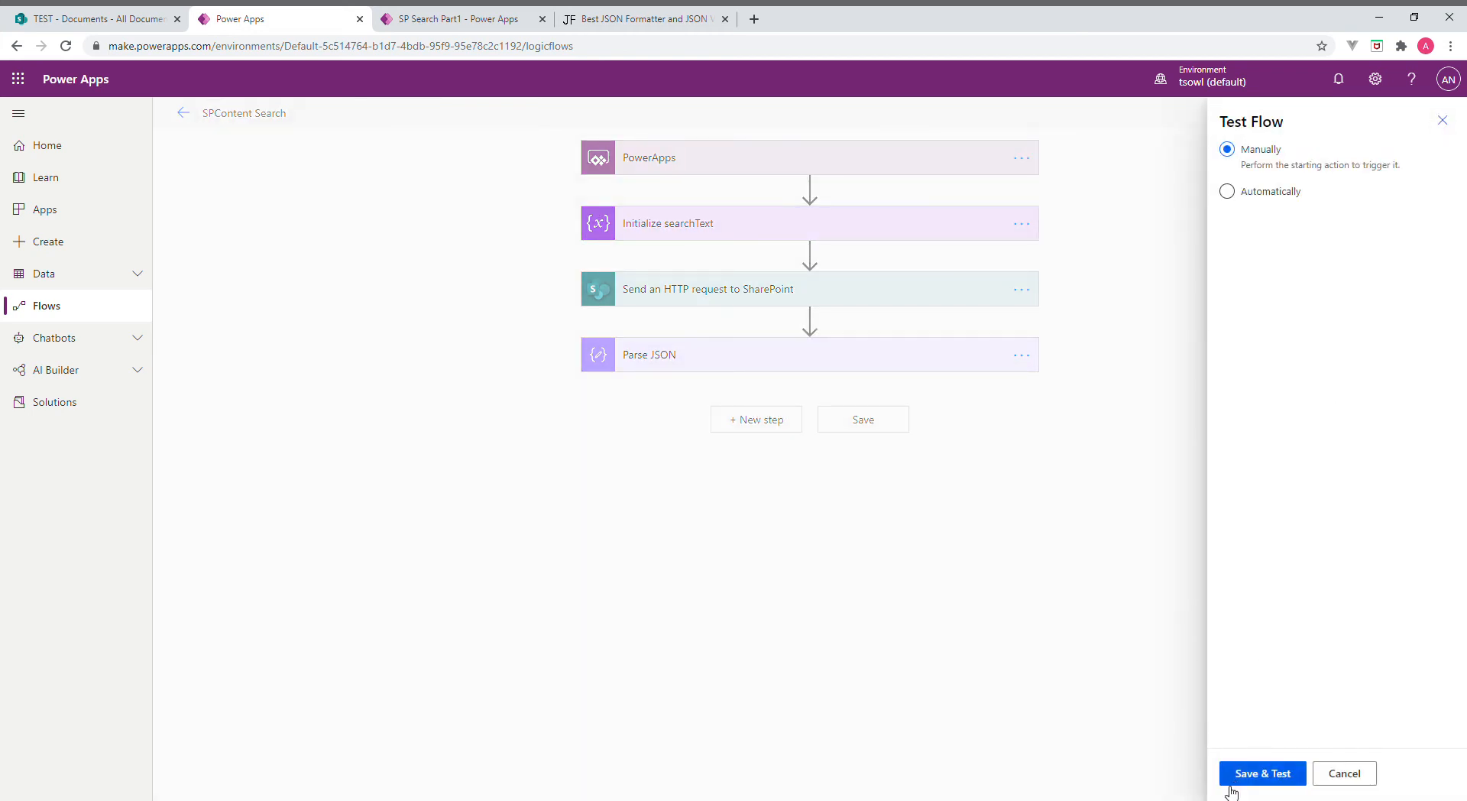
click(1259, 774)
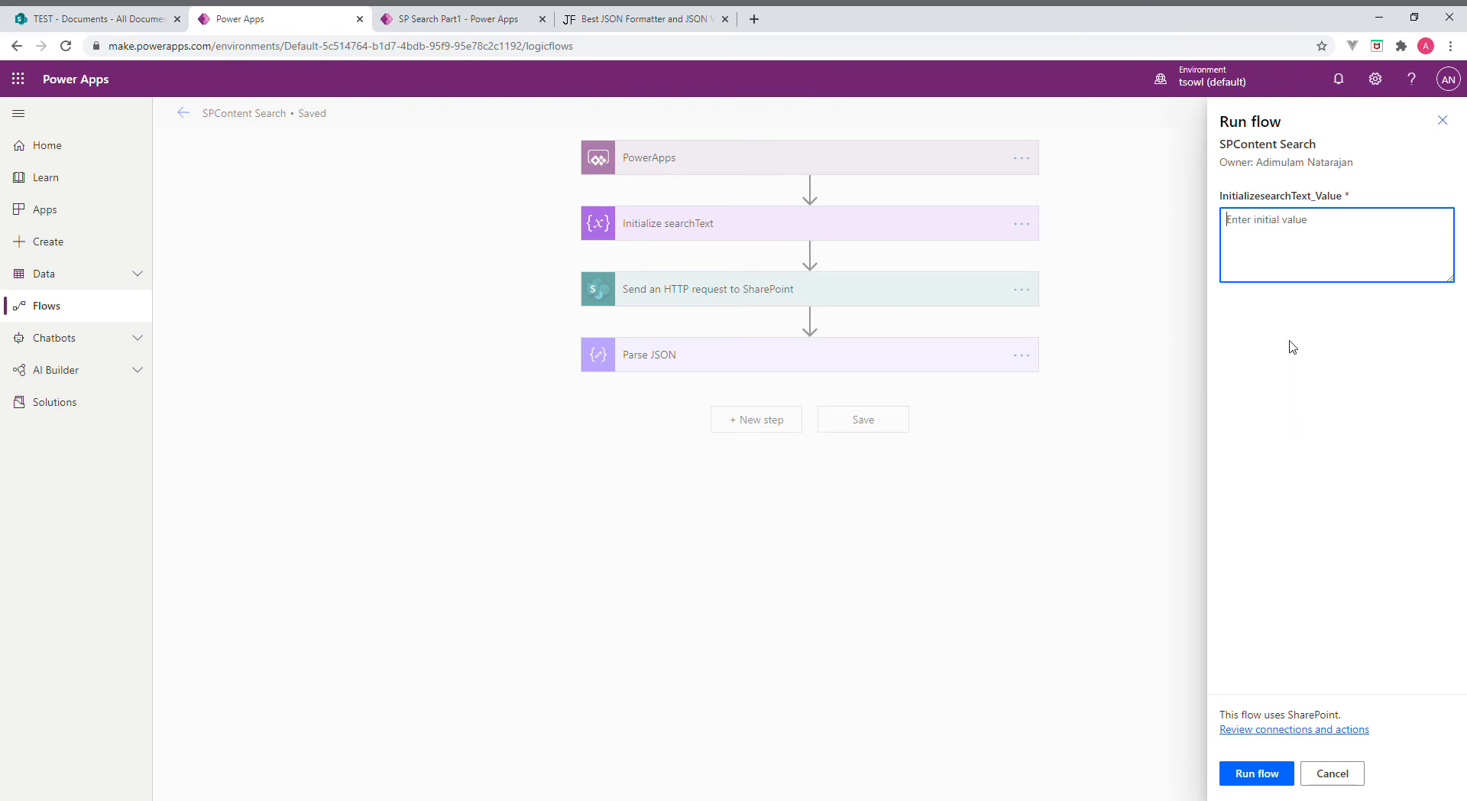
text(essay)
click(1263, 774)
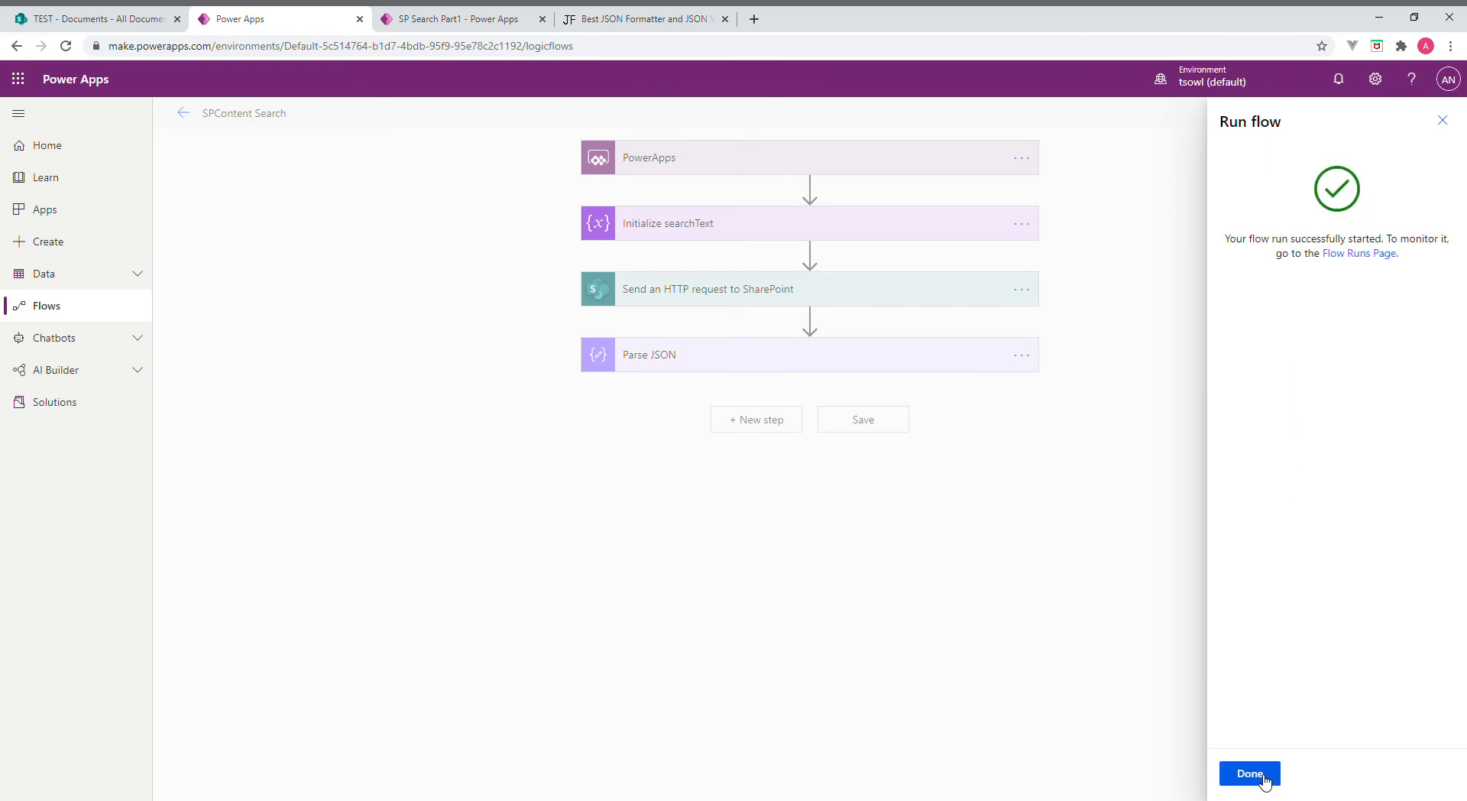
click(1250, 773)
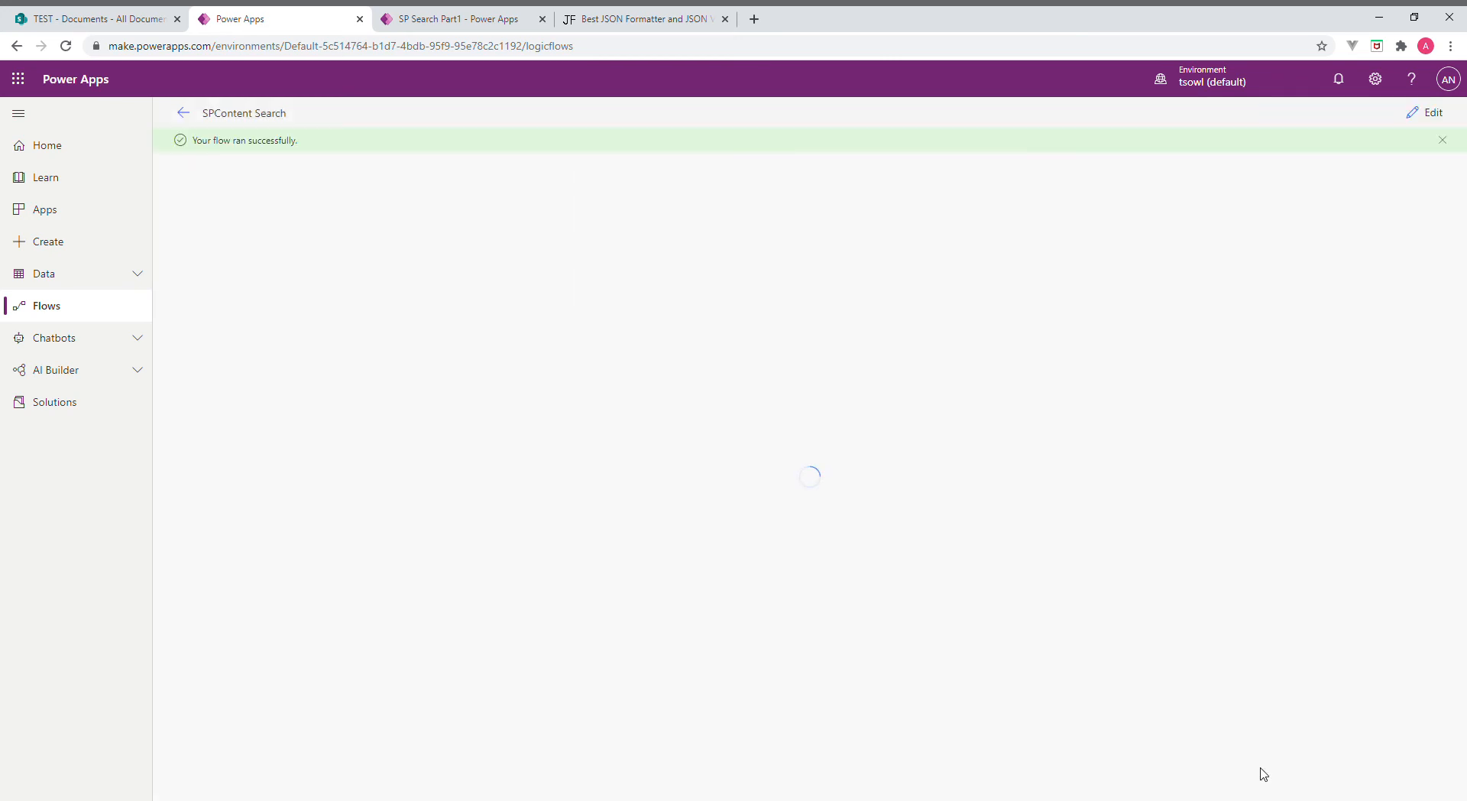
Examine the content, schema and output body of the Parse JSON action in the test run
click(780, 395)
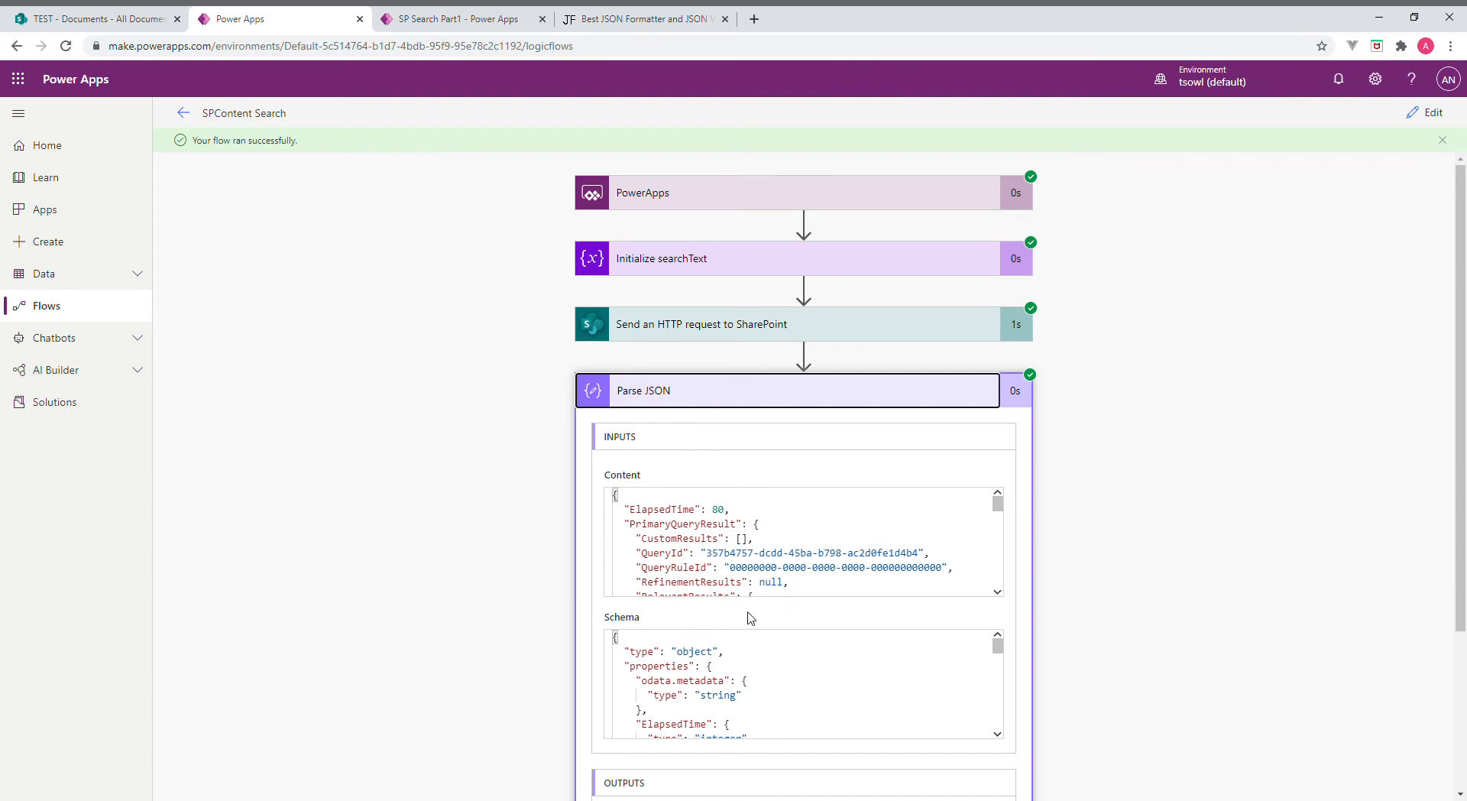
scroll(754, 573, down, 5)
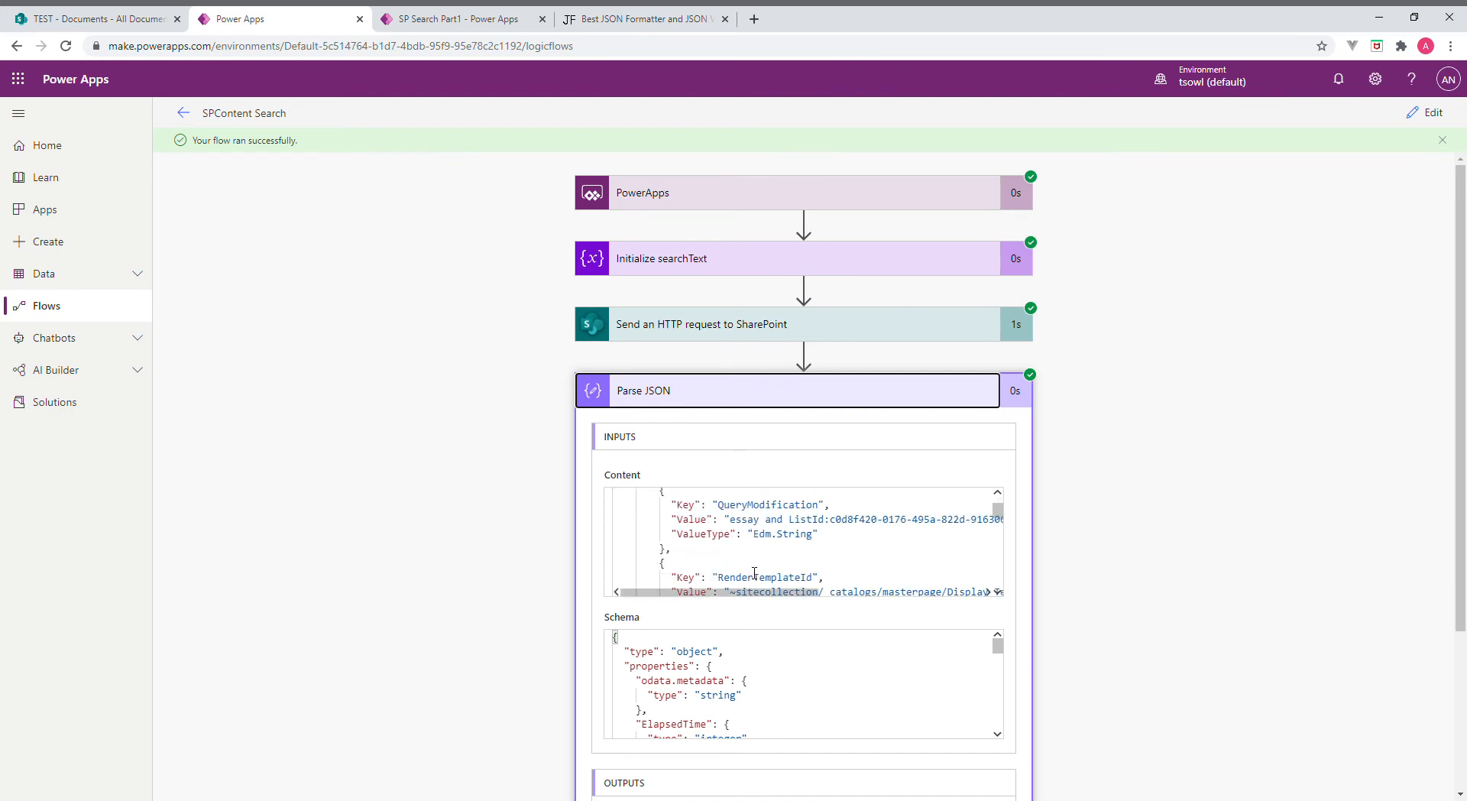
scroll(773, 695, down, 10)
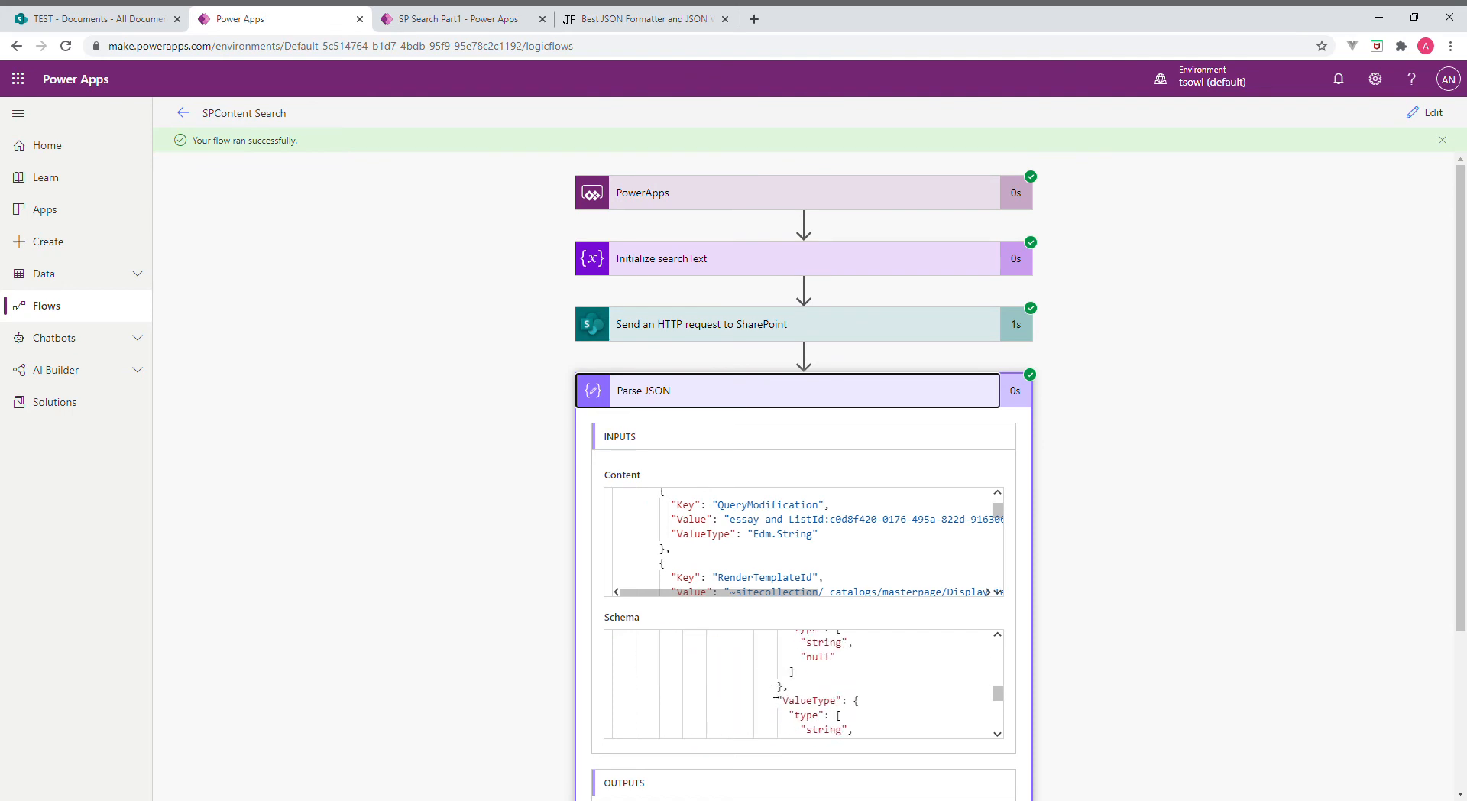
scroll(1069, 665, down, 3)
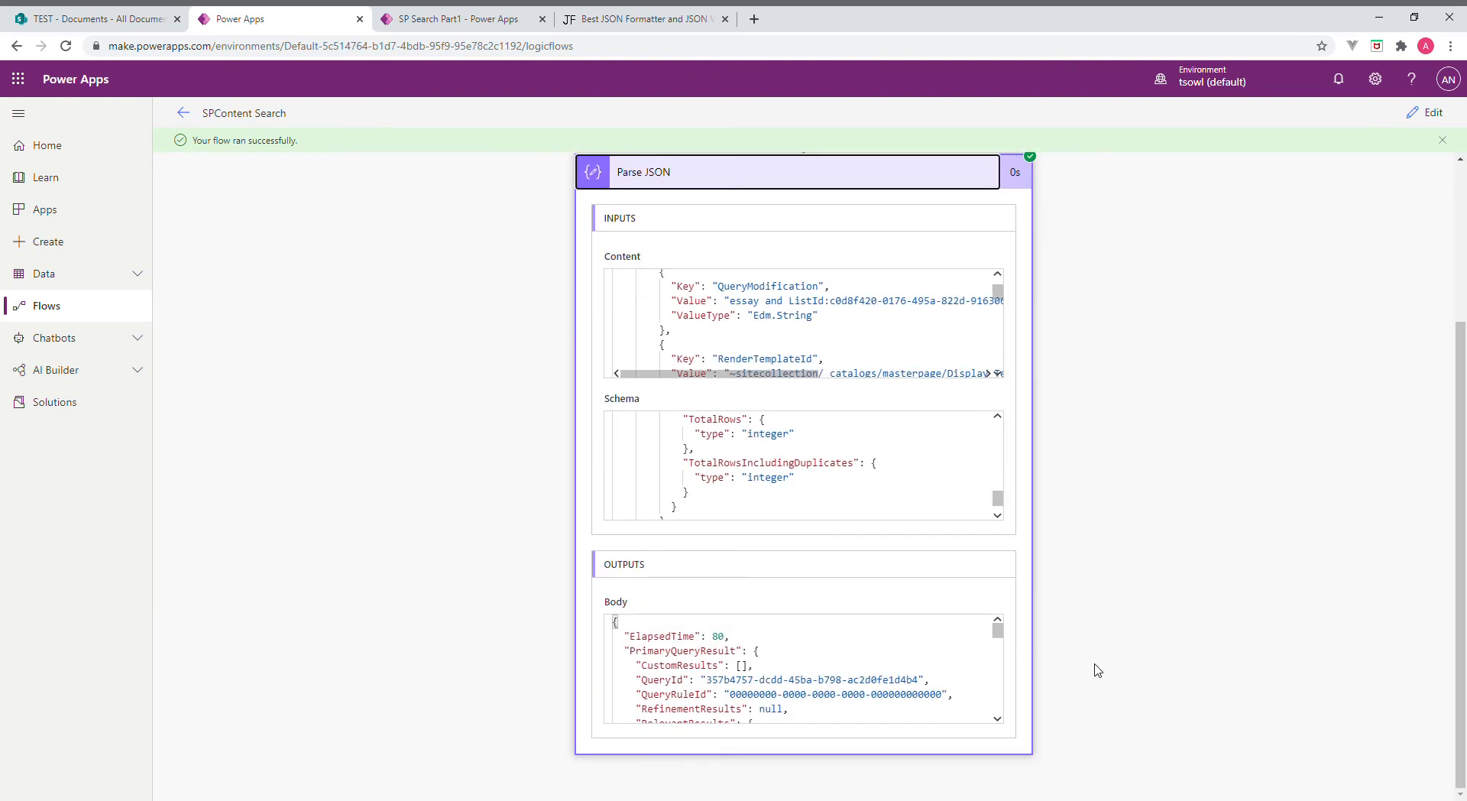
scroll(843, 650, down, 10)
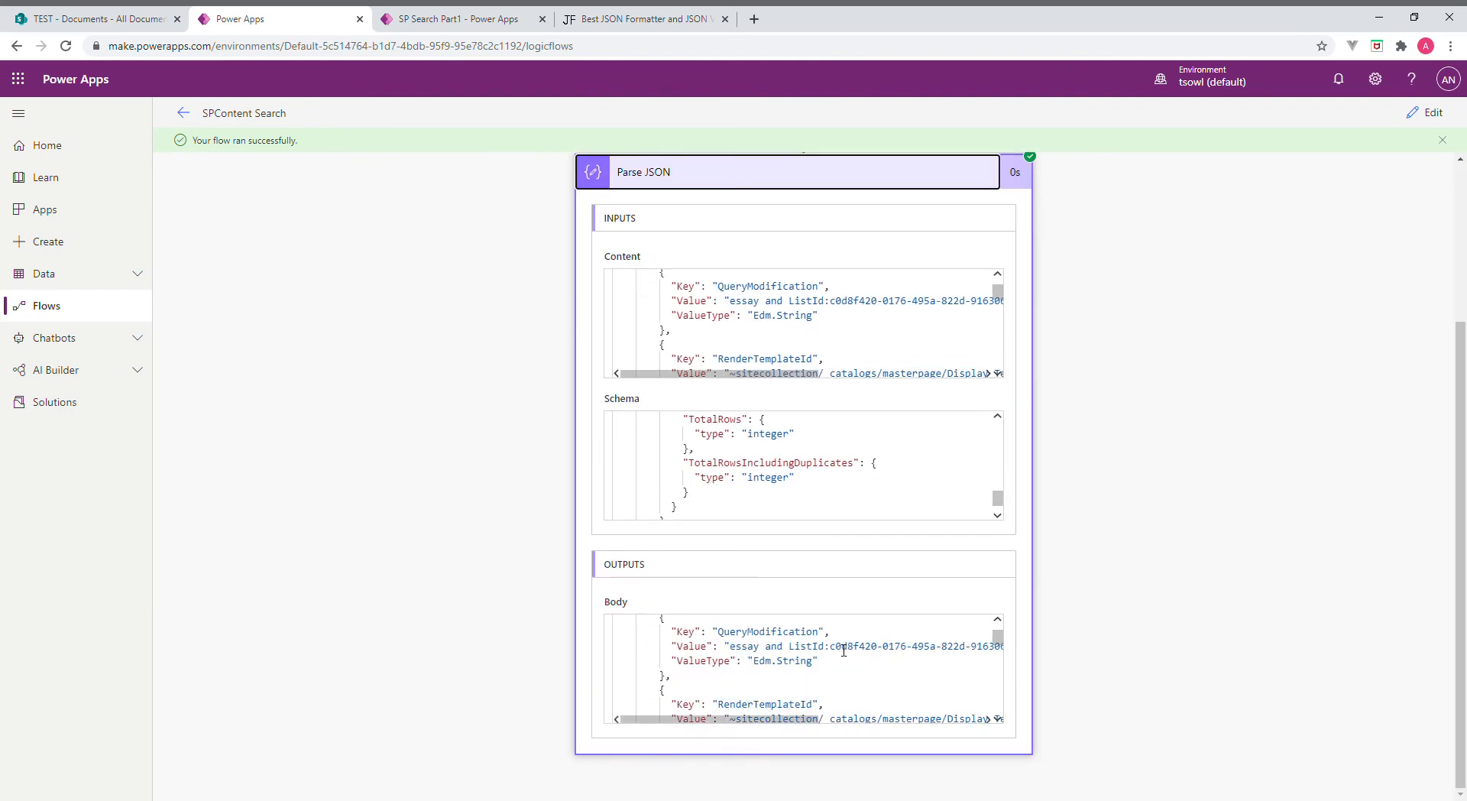
scroll(844, 650, down, 3)
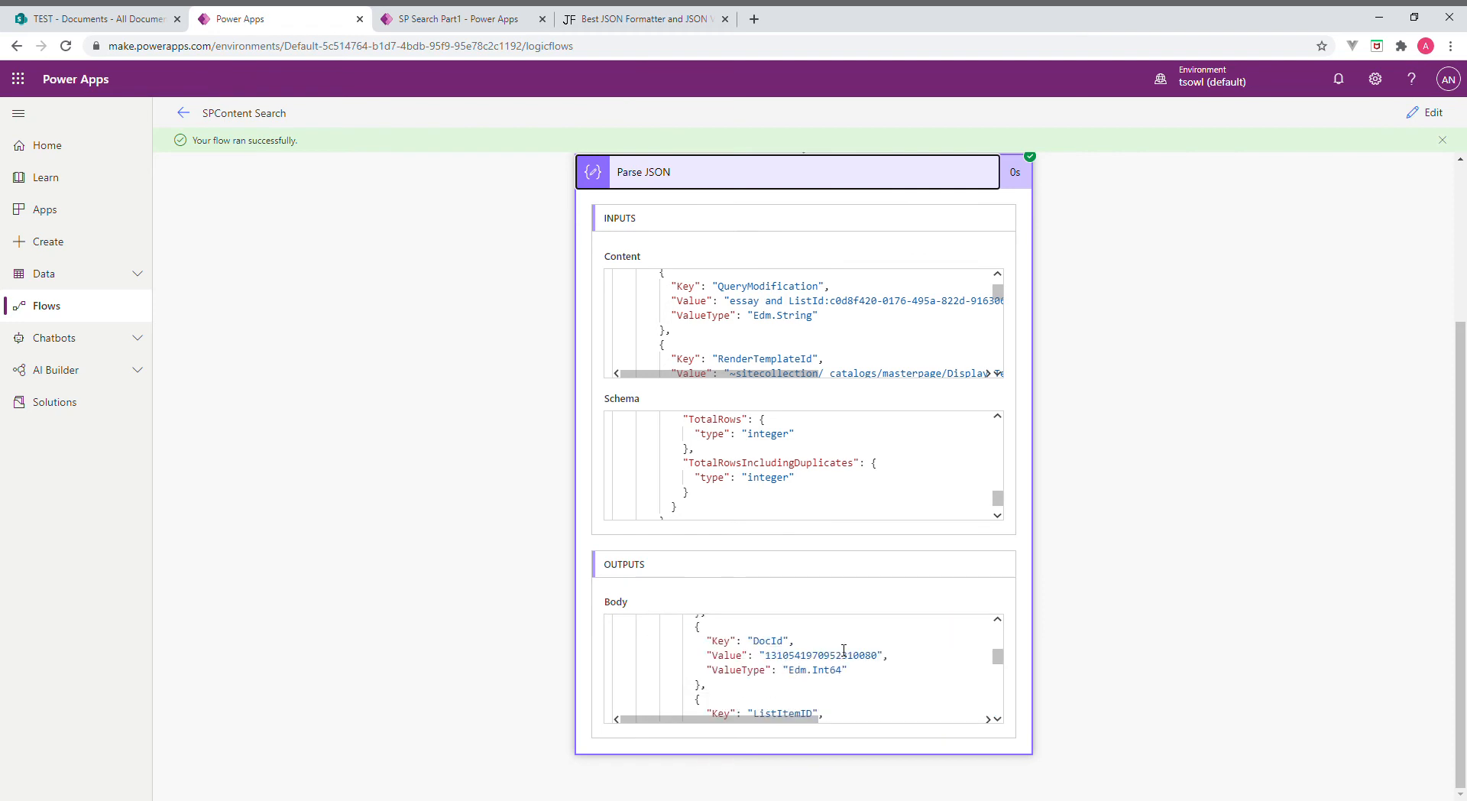
Examine the row cells and their keys in the Parse JSON output body, then collapse the action
scroll(844, 650, up, 3)
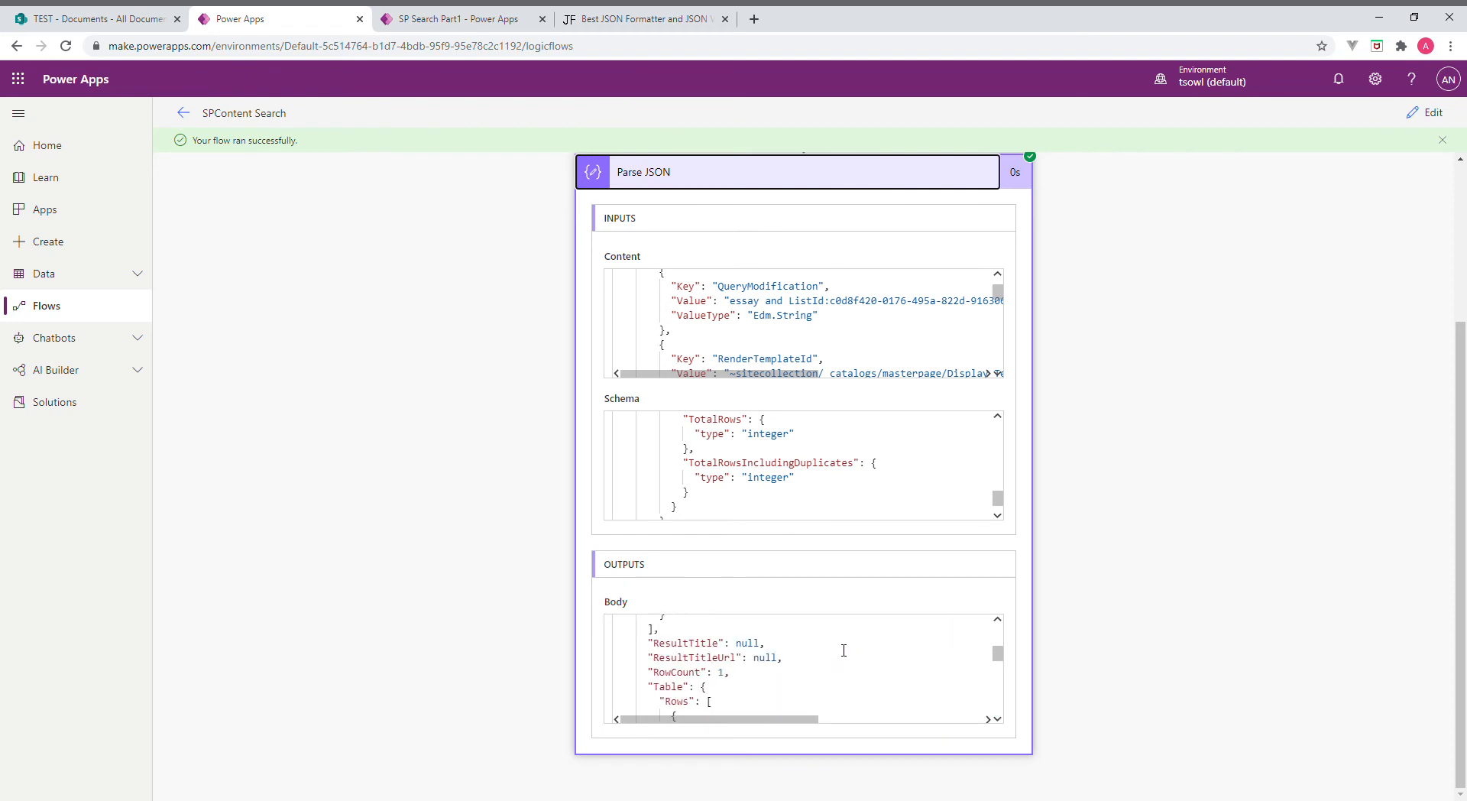
scroll(843, 650, down, 2)
scroll(844, 650, down, 2)
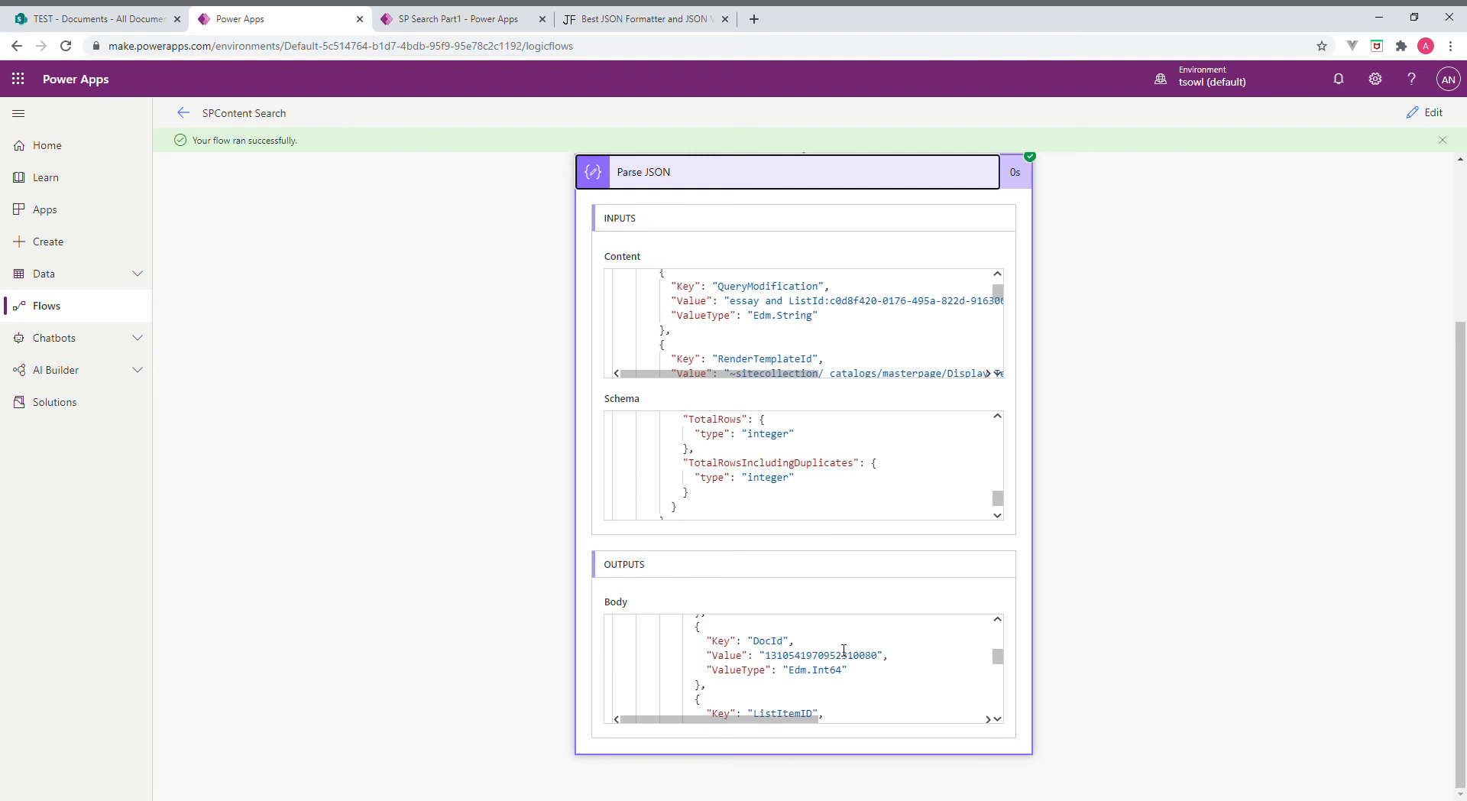
scroll(844, 651, up, 2)
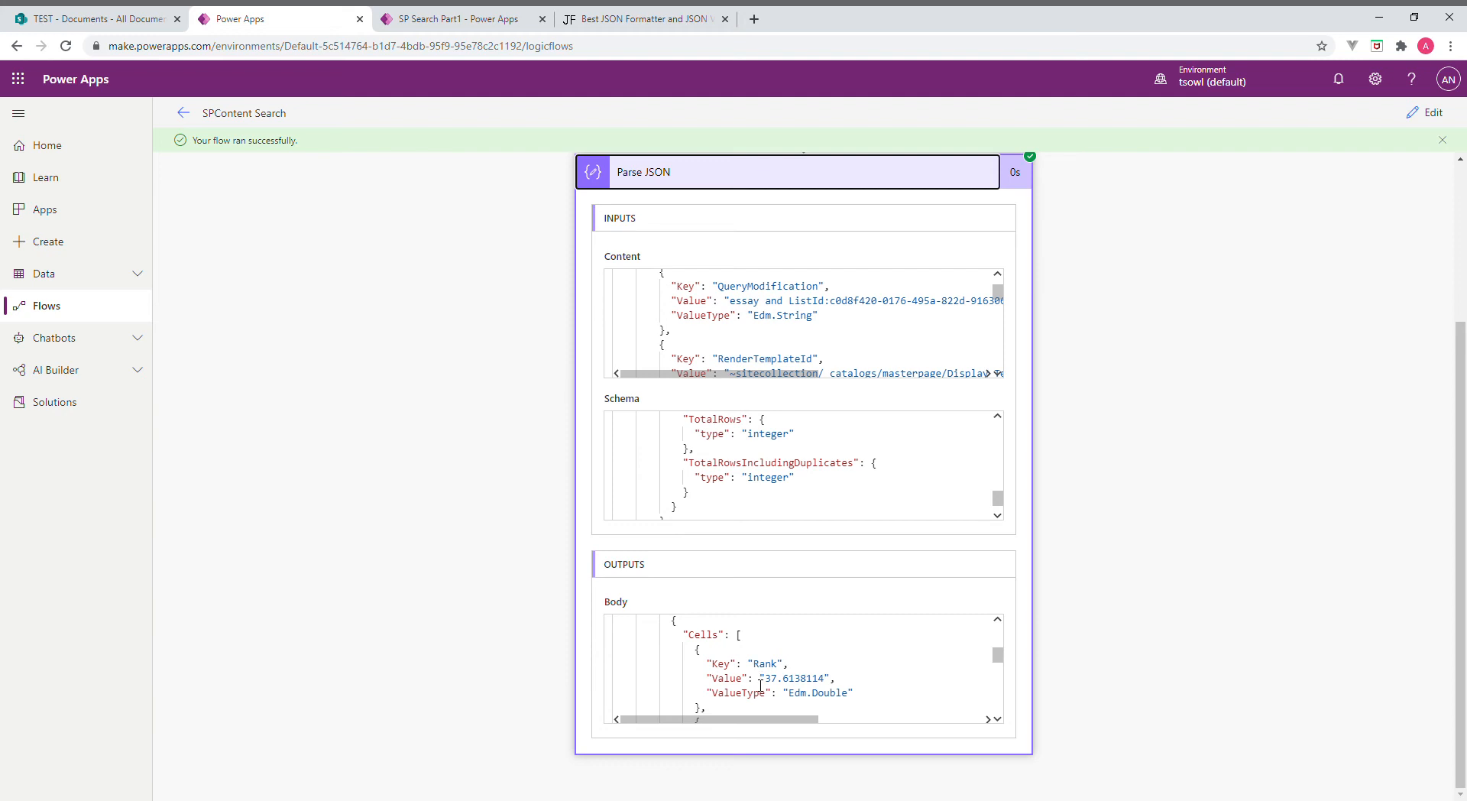
scroll(775, 657, down, 5)
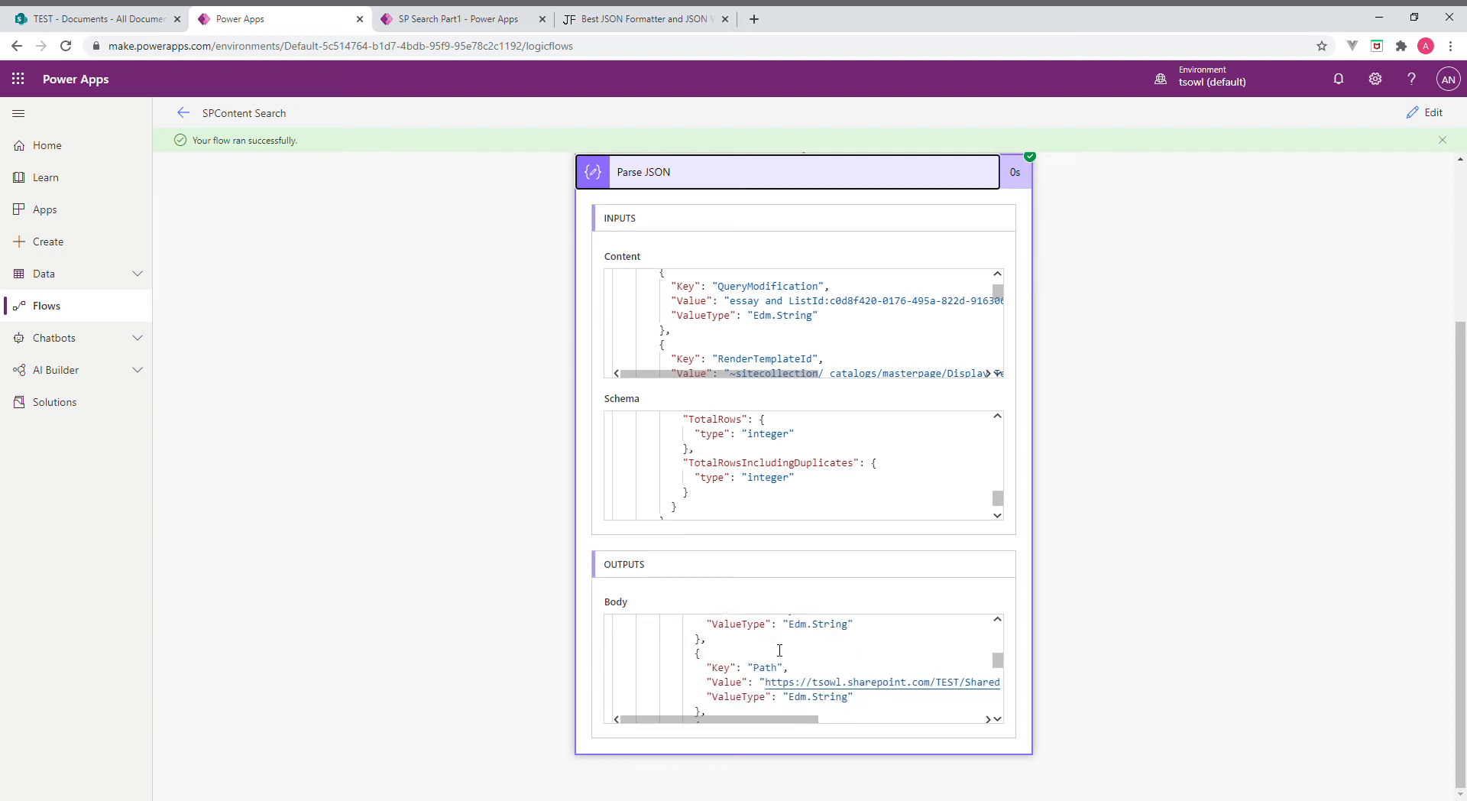
click(797, 180)
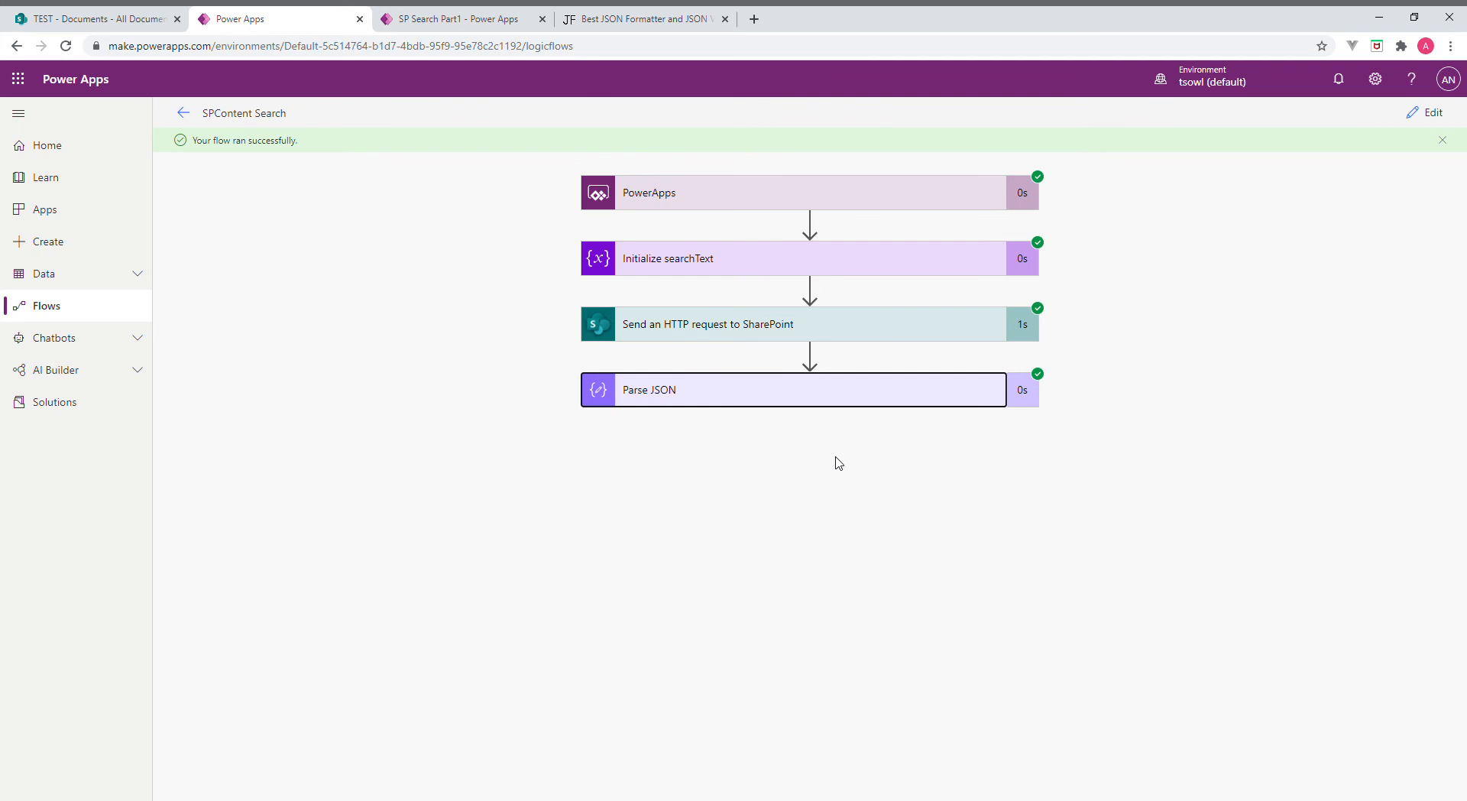
Open the flow for editing and add a Select data operation after Parse JSON
click(1446, 119)
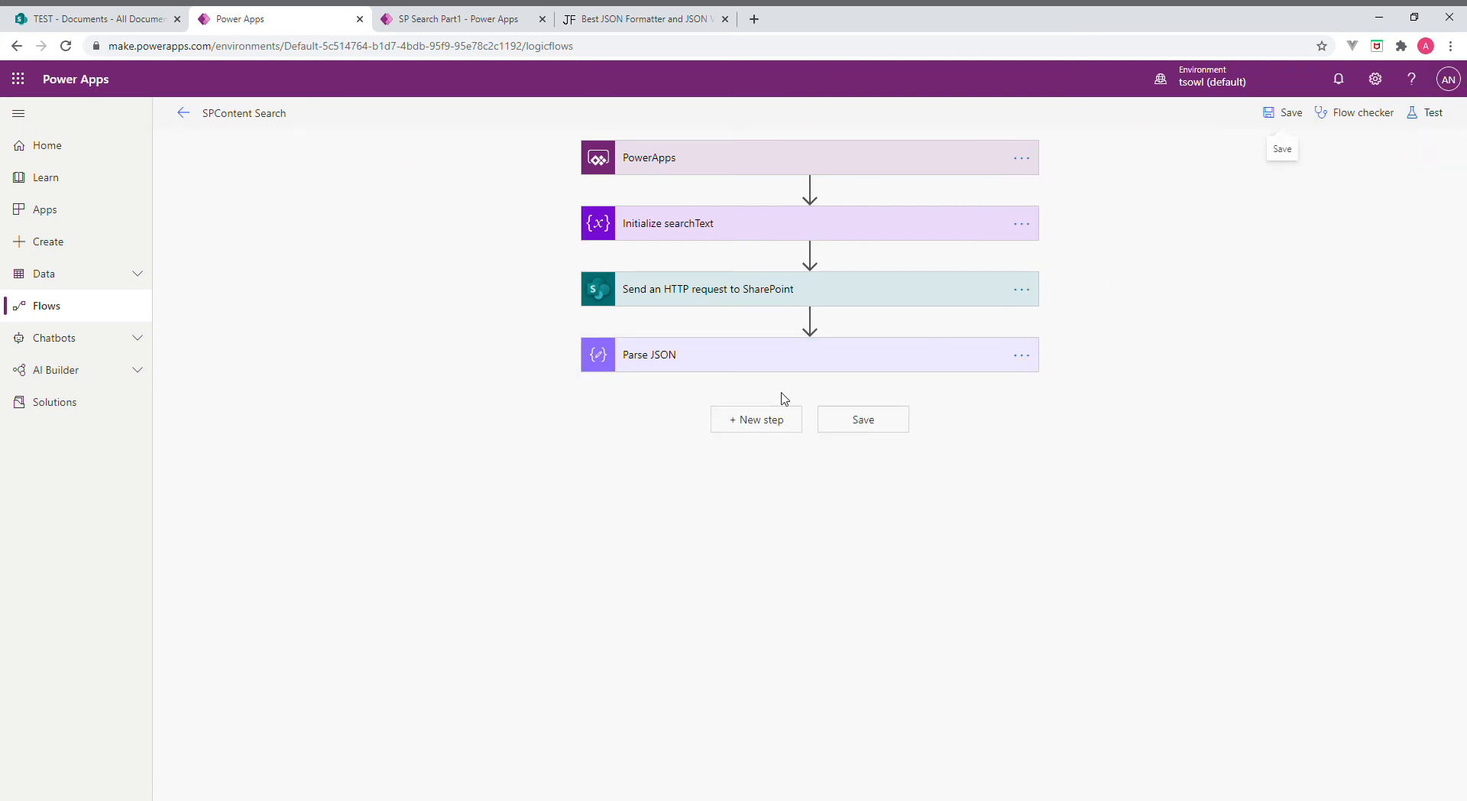
click(777, 433)
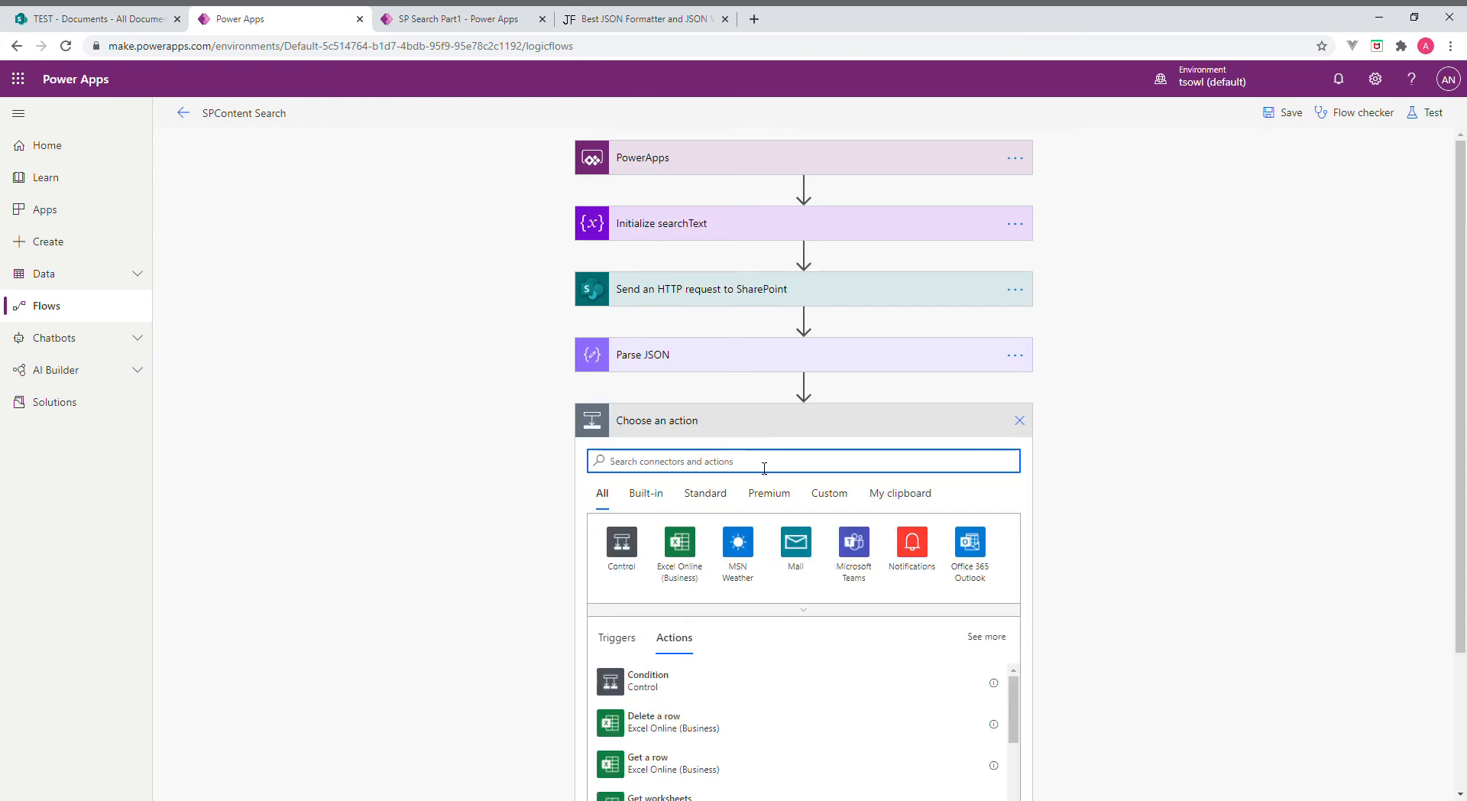
text(select)
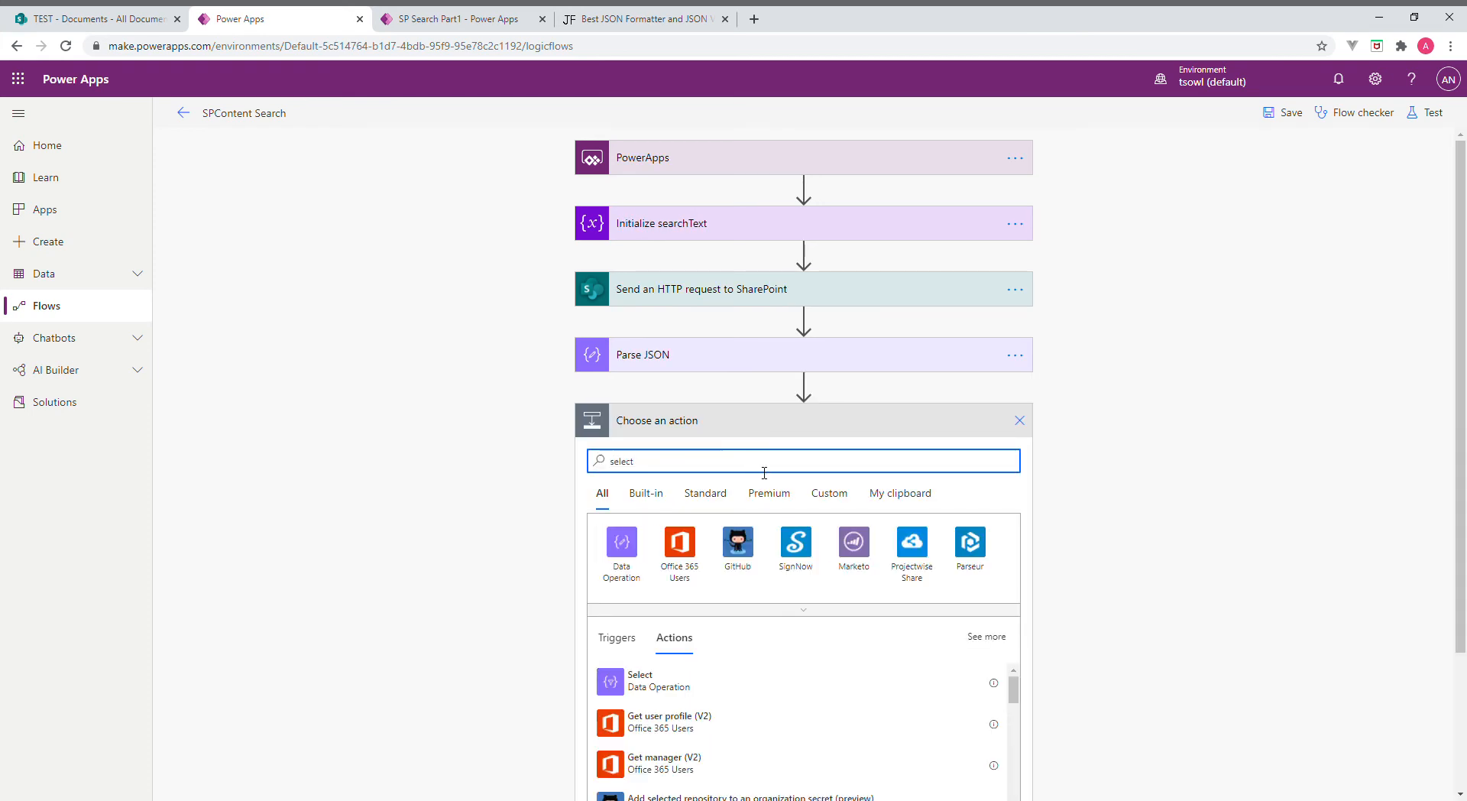
click(667, 690)
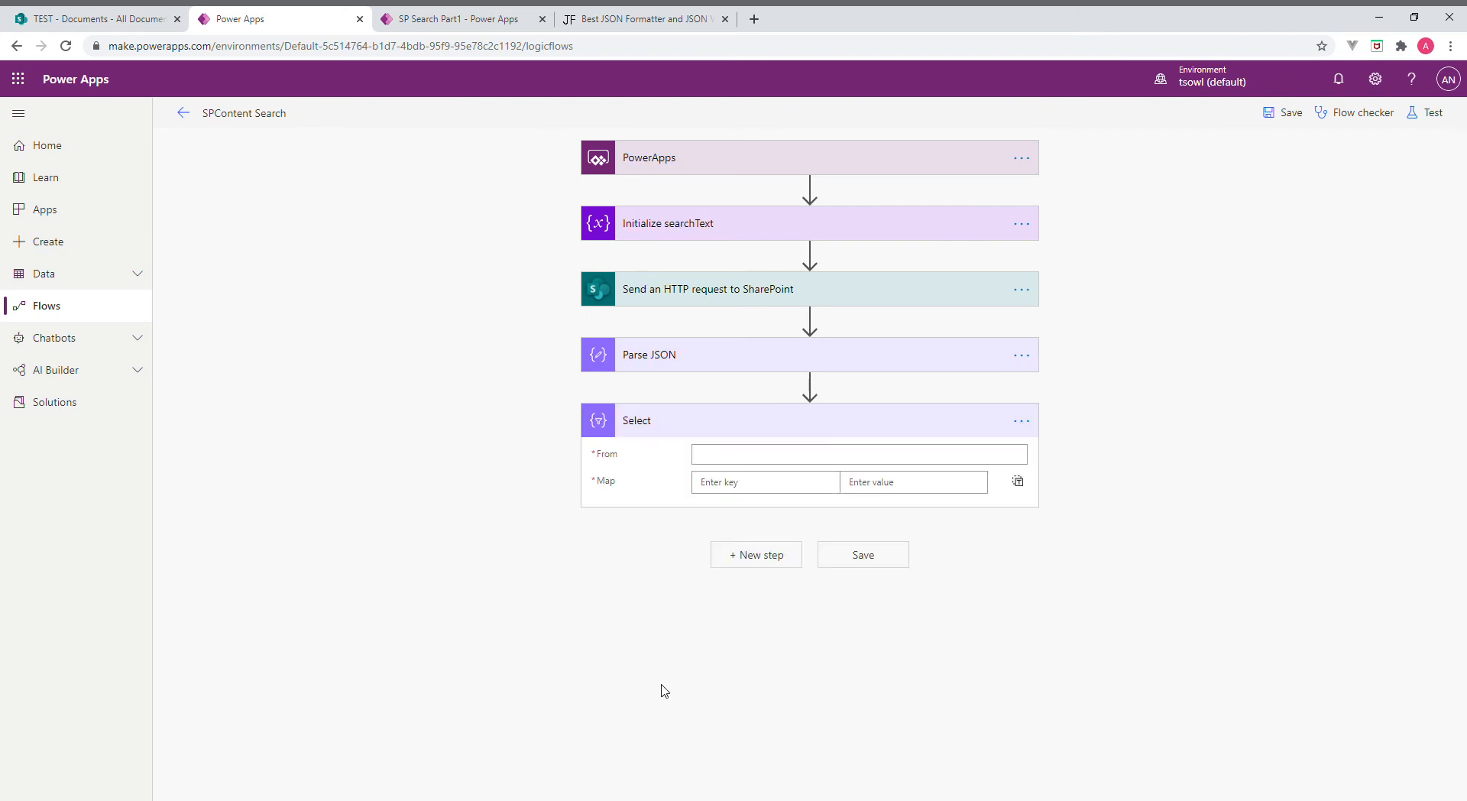
Set the Select action's From input to the Rows output of Parse JSON
click(769, 462)
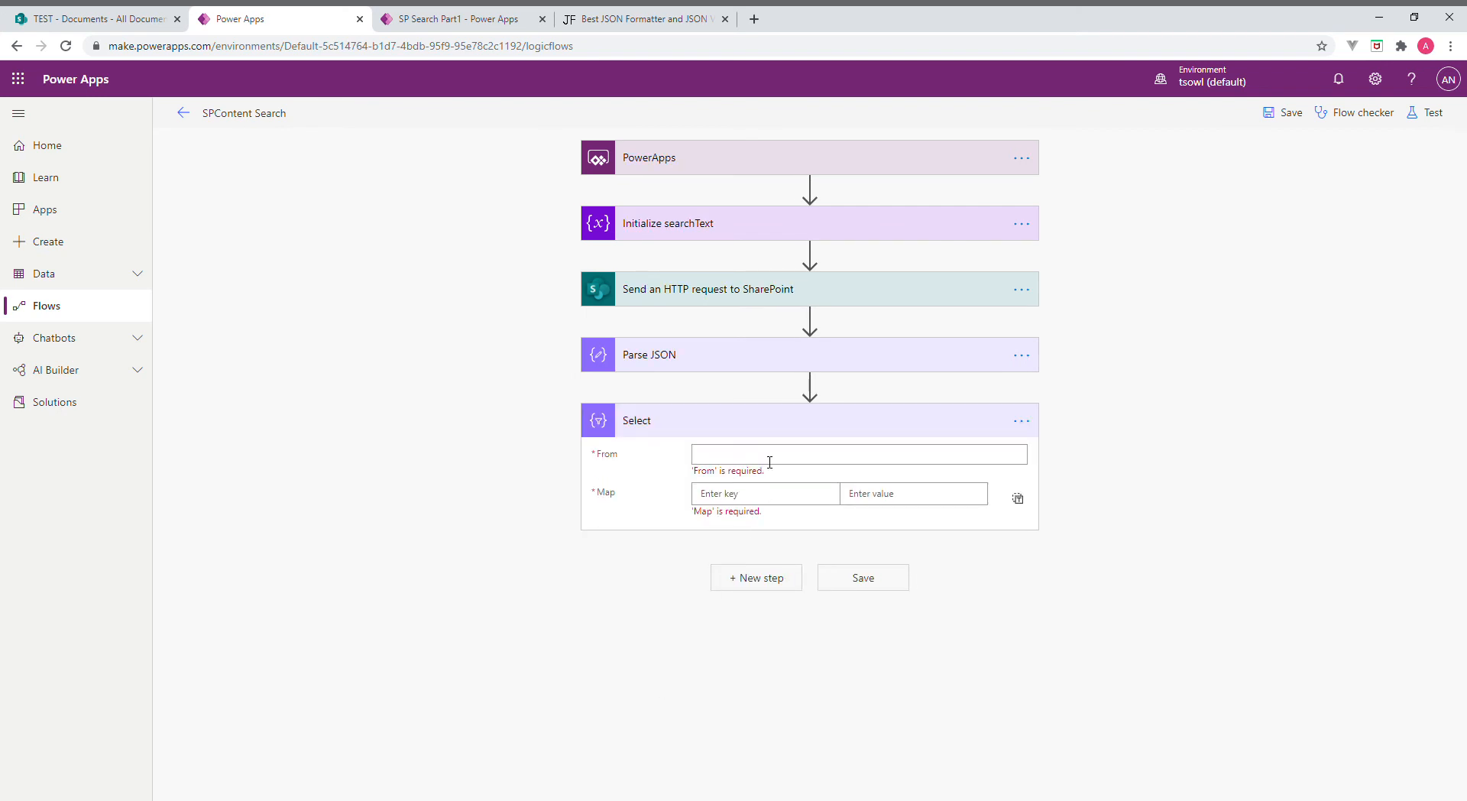
click(769, 455)
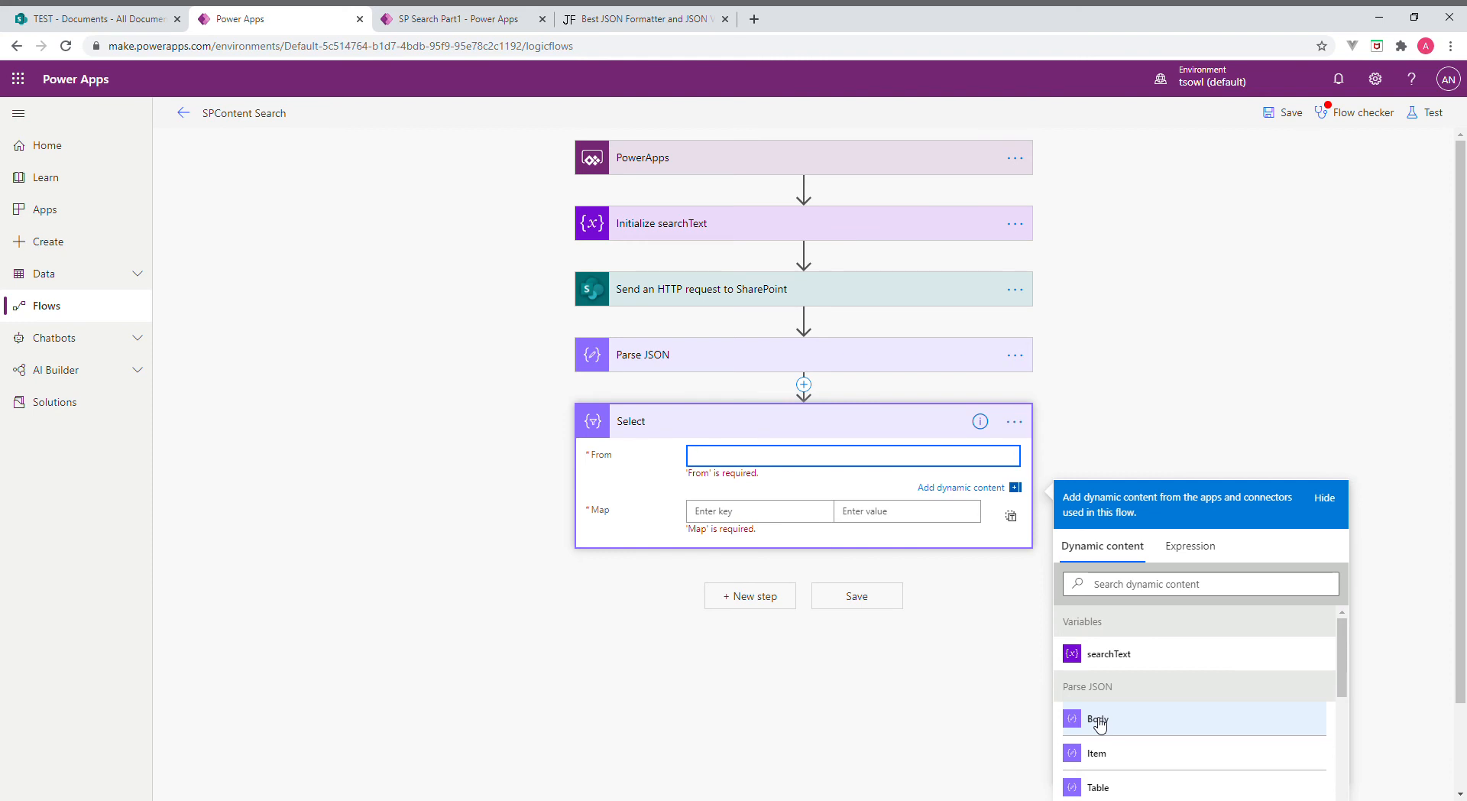
scroll(1100, 722, down, 1)
scroll(1101, 722, down, 1)
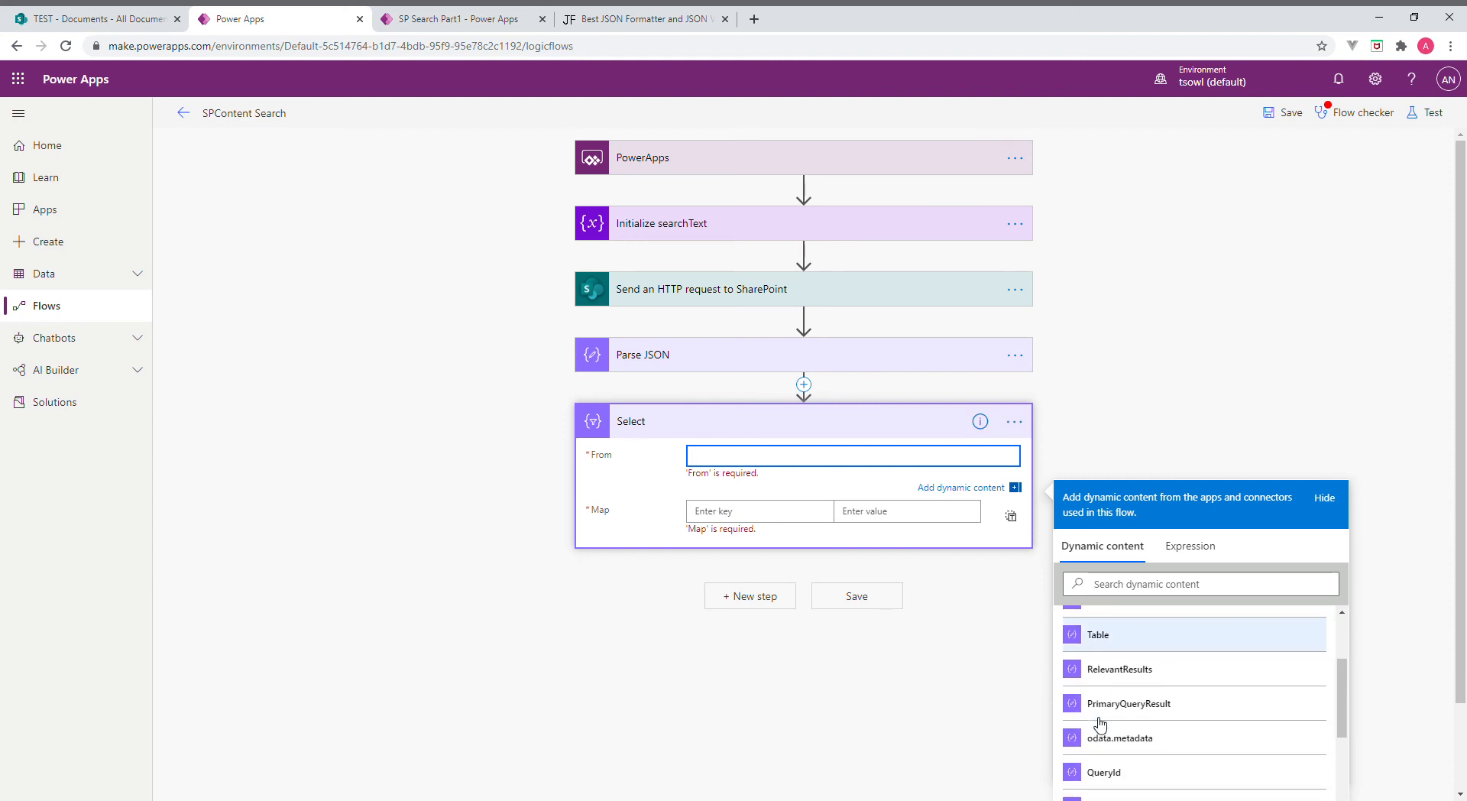
scroll(1101, 722, down, 2)
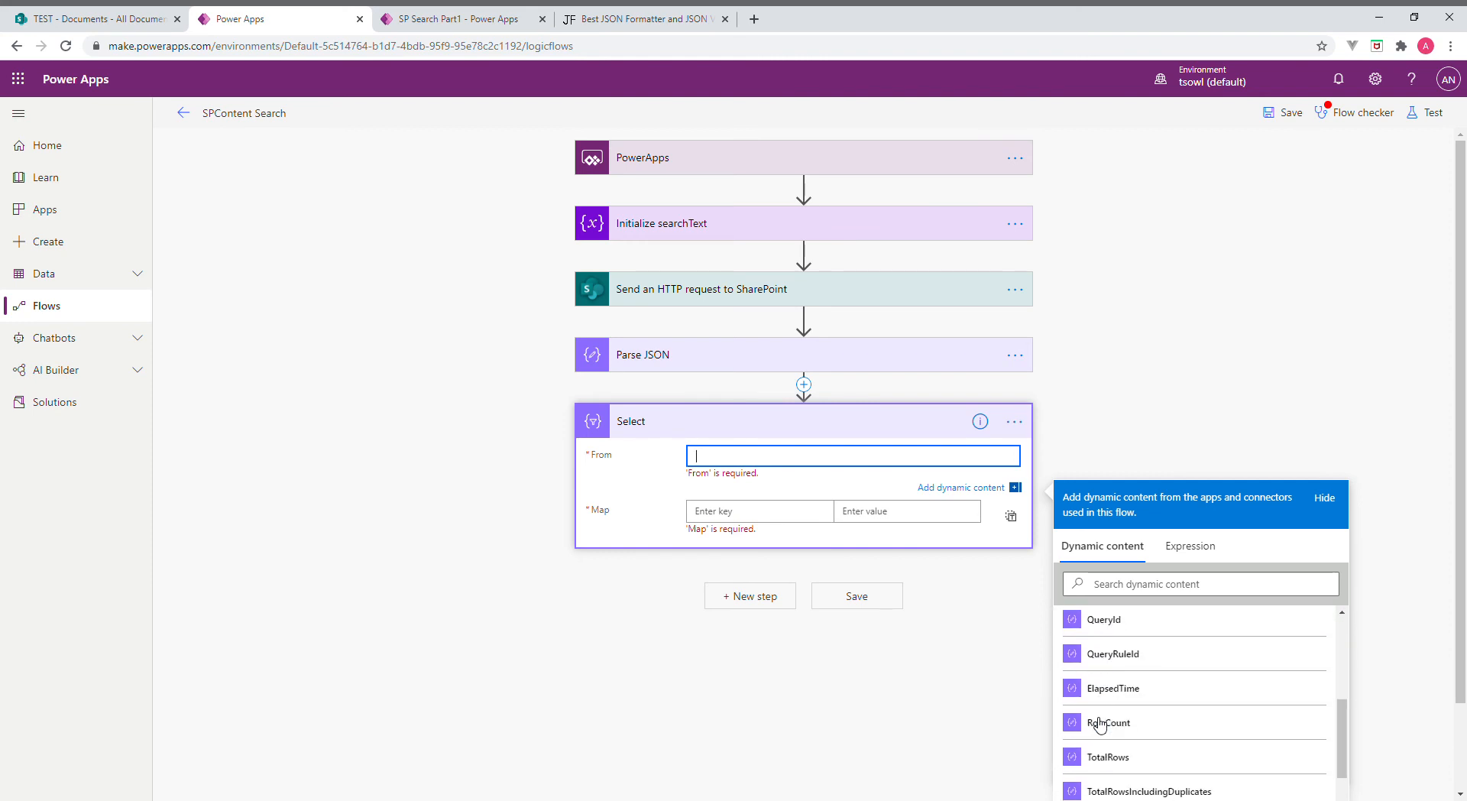
scroll(1119, 673, down, 1)
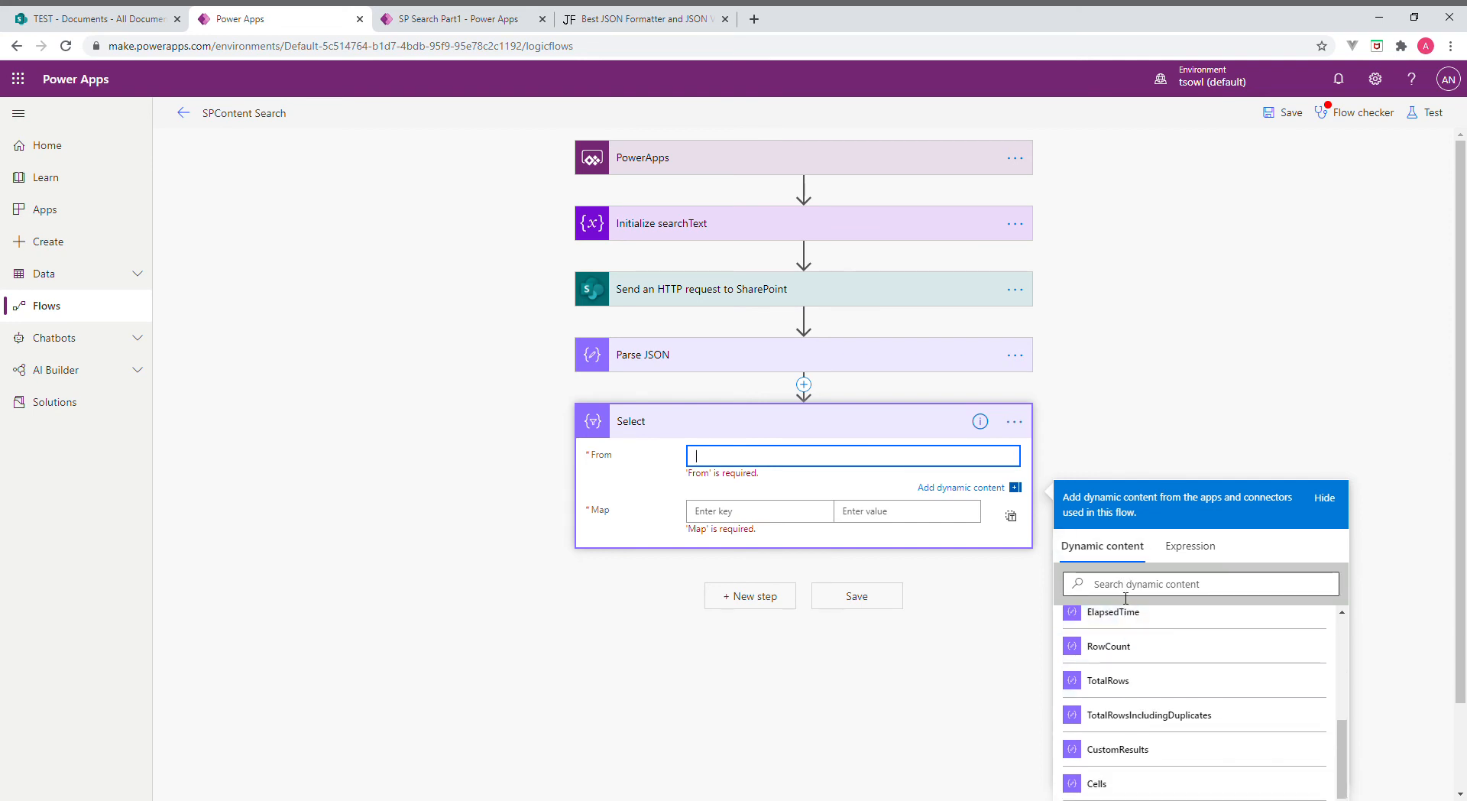
click(1126, 588)
text(ro)
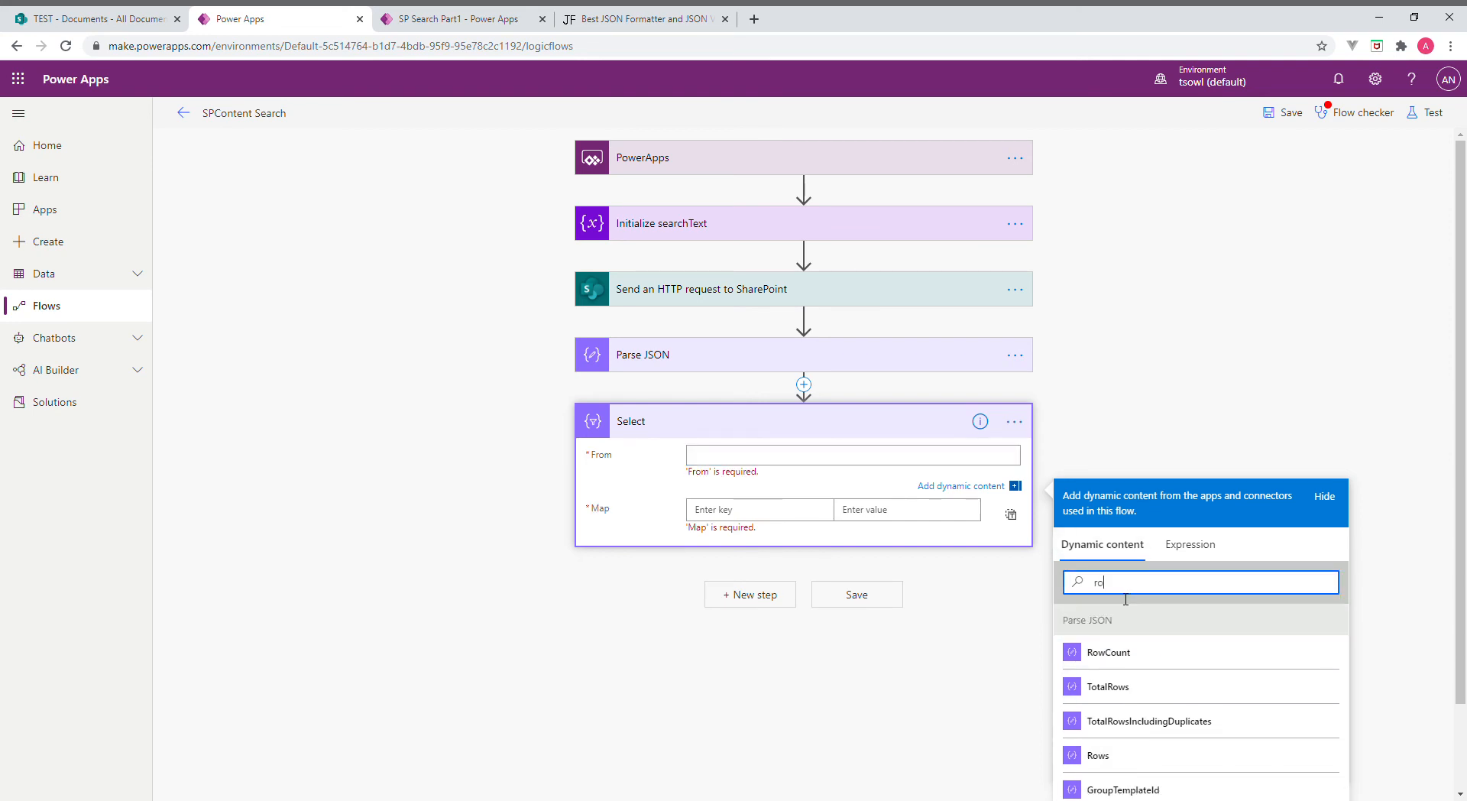
text(ws)
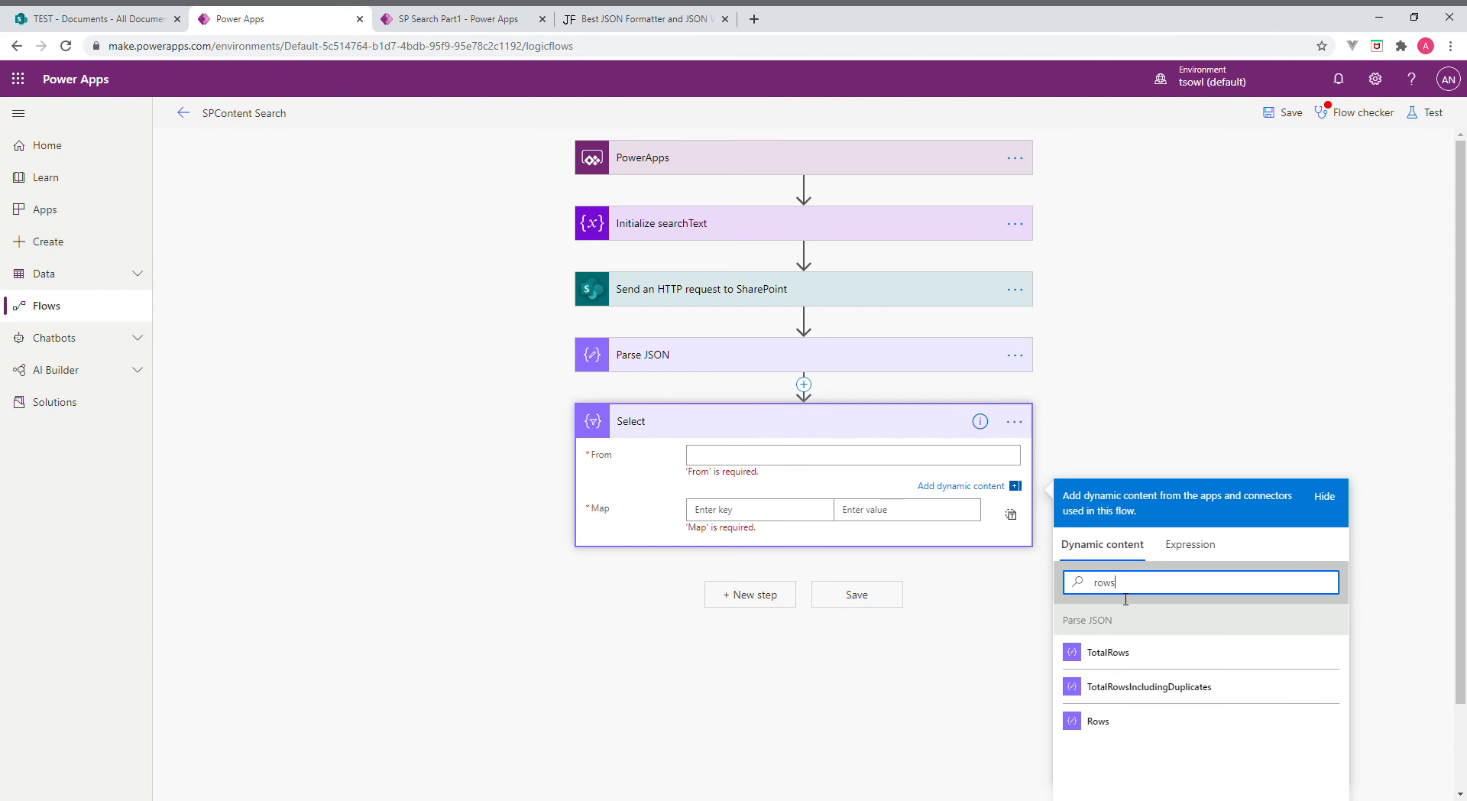
click(1101, 726)
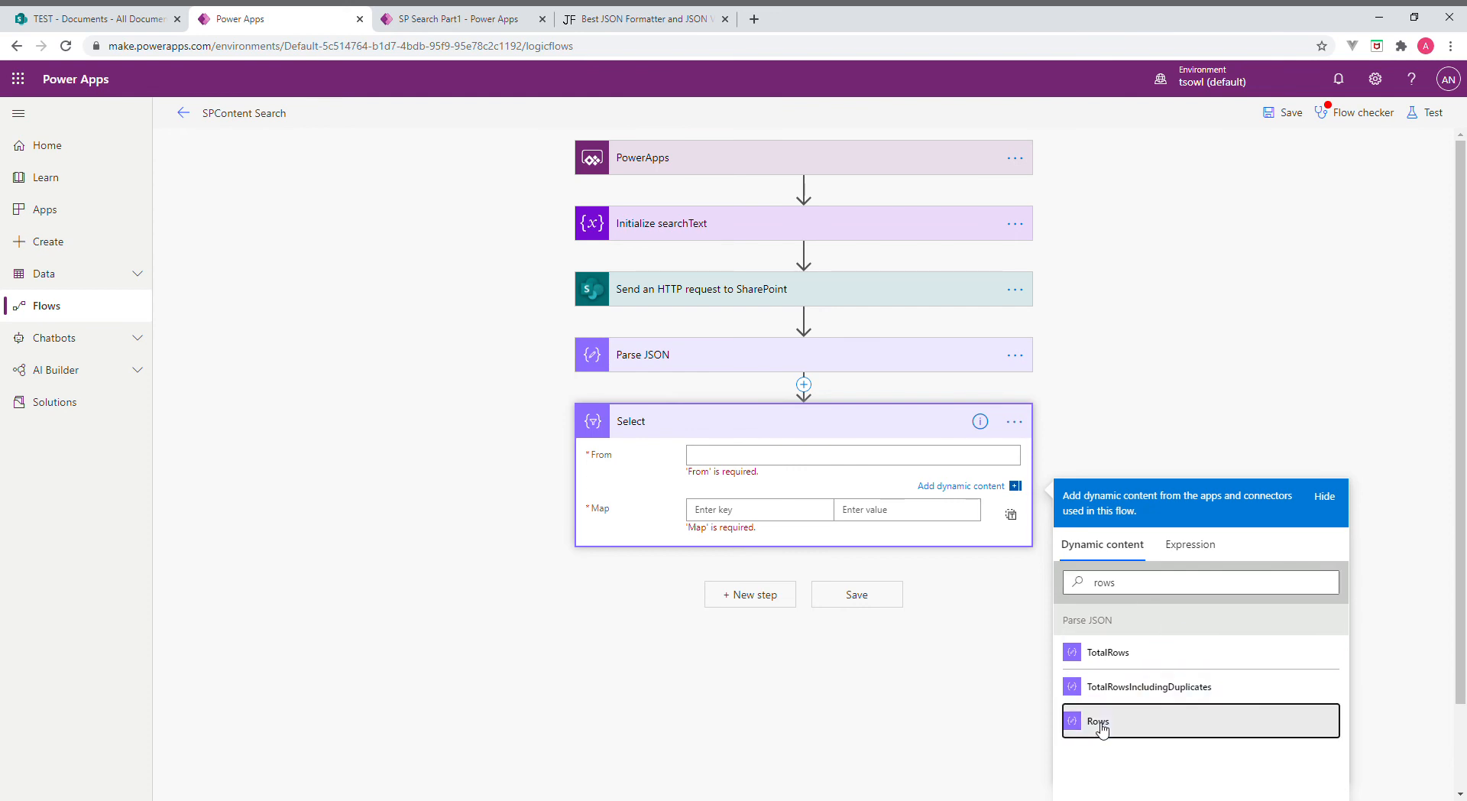
Map the key ID to an item()?['Cells'] expression for the ListItemID cell's value, checking the cell order in the formatted JSON
click(760, 509)
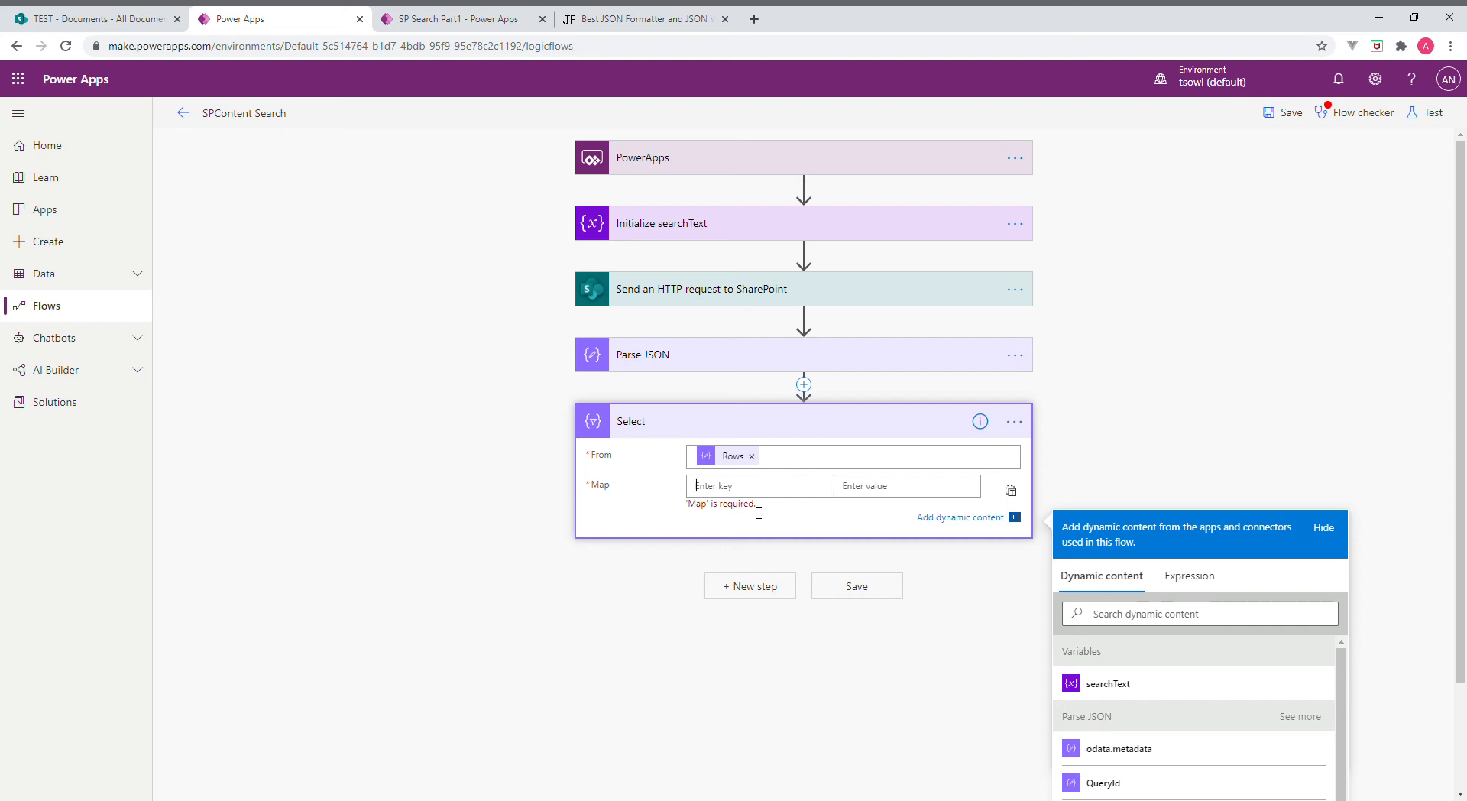
text(ID)
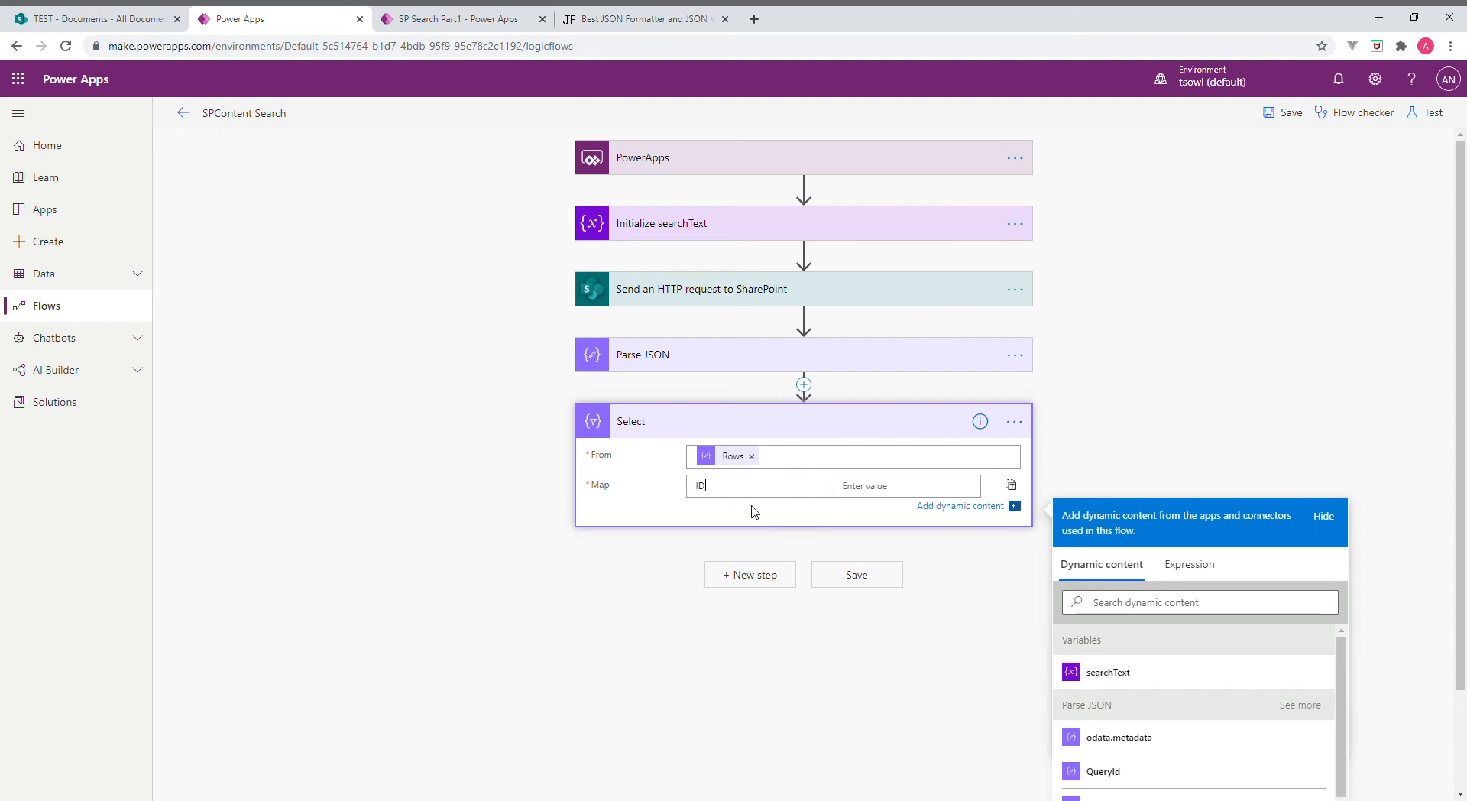
click(928, 493)
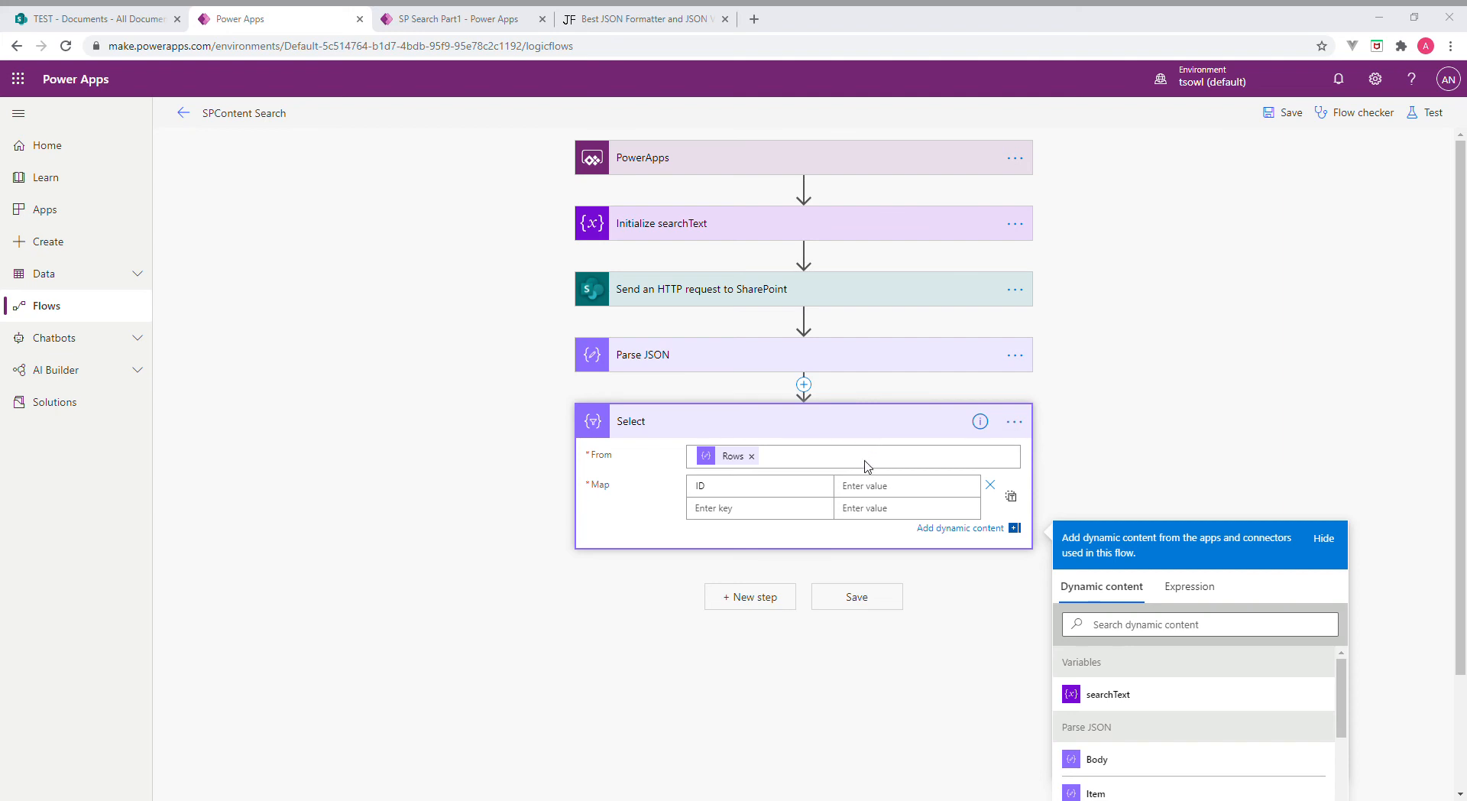
click(454, 458)
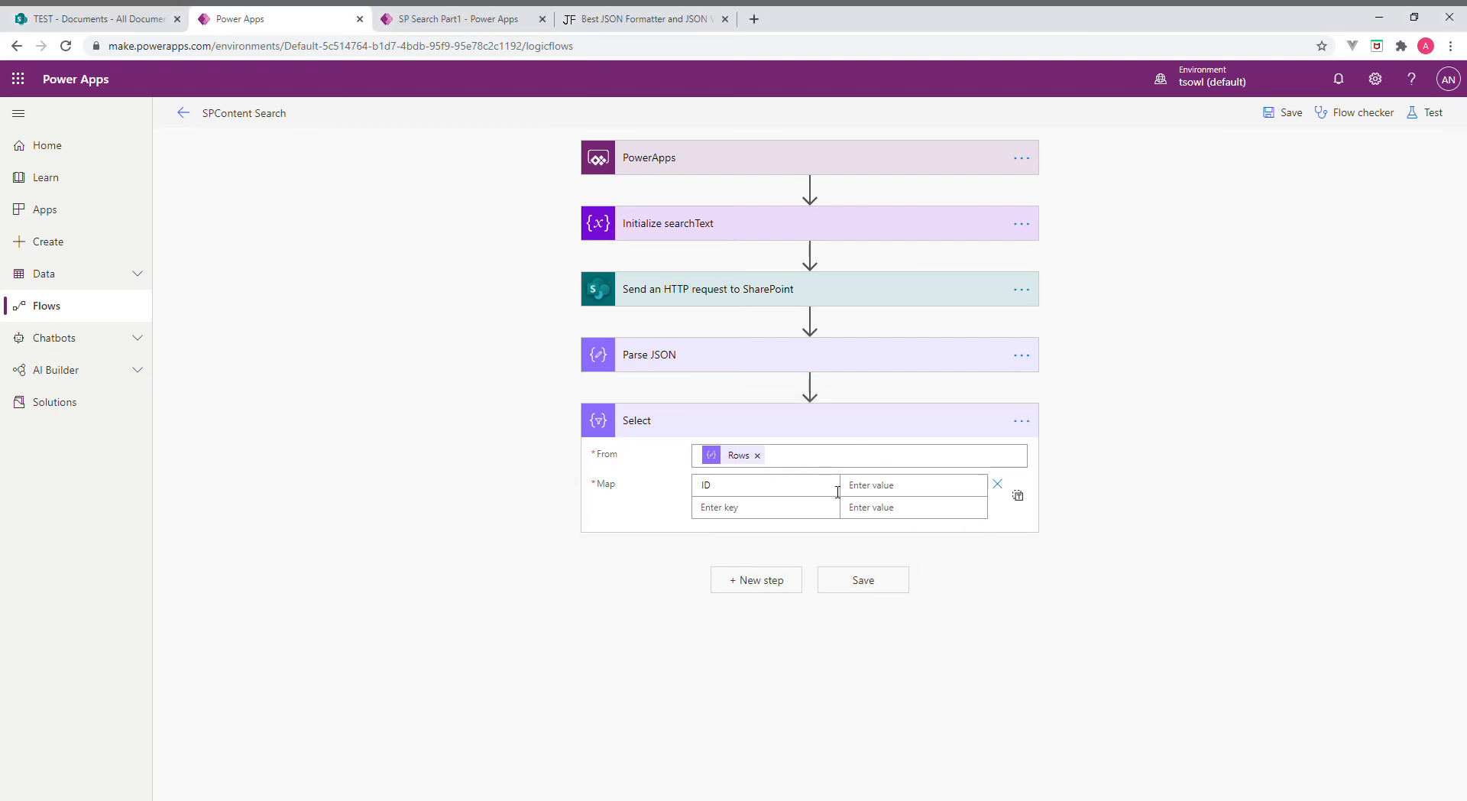
click(885, 493)
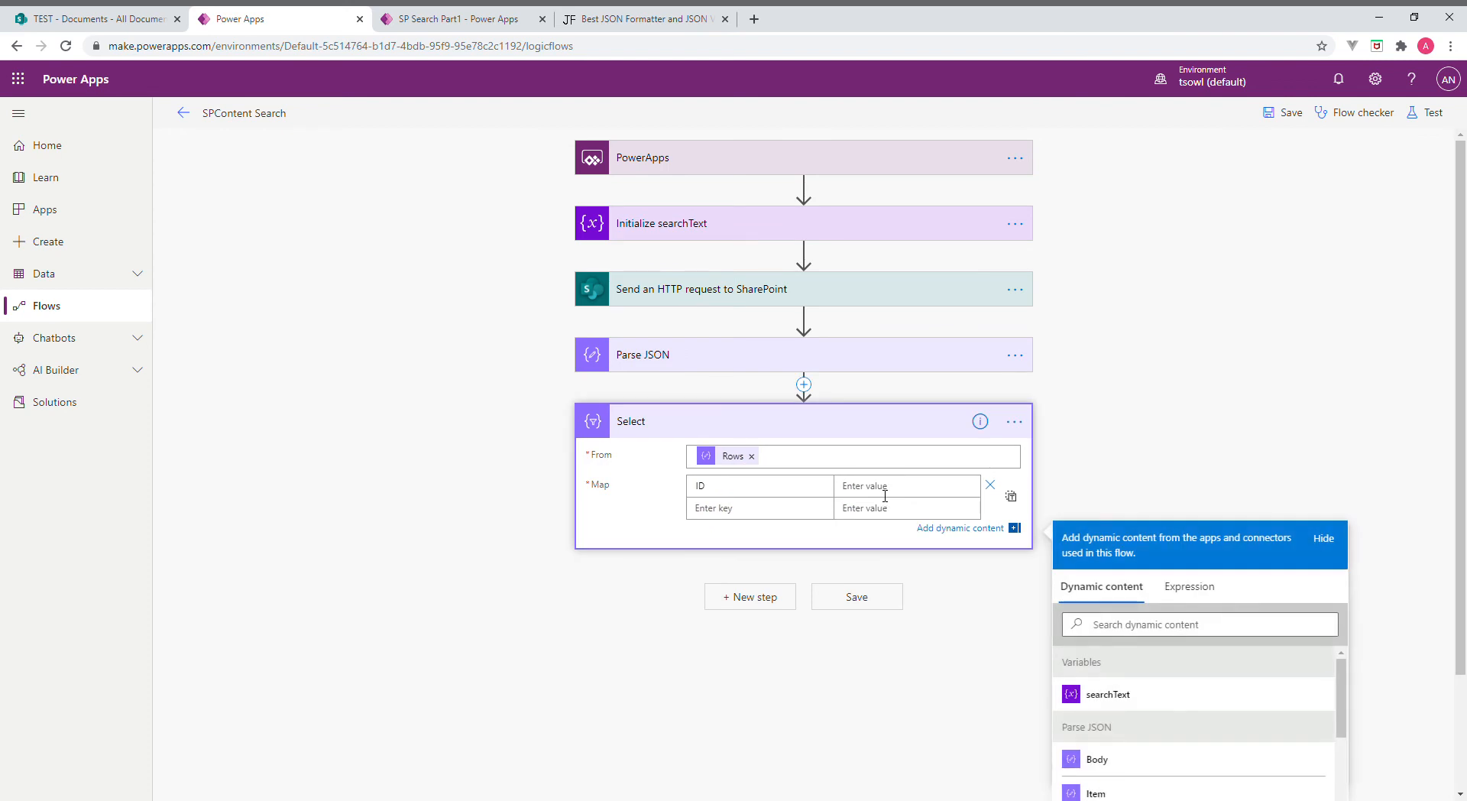
click(1190, 588)
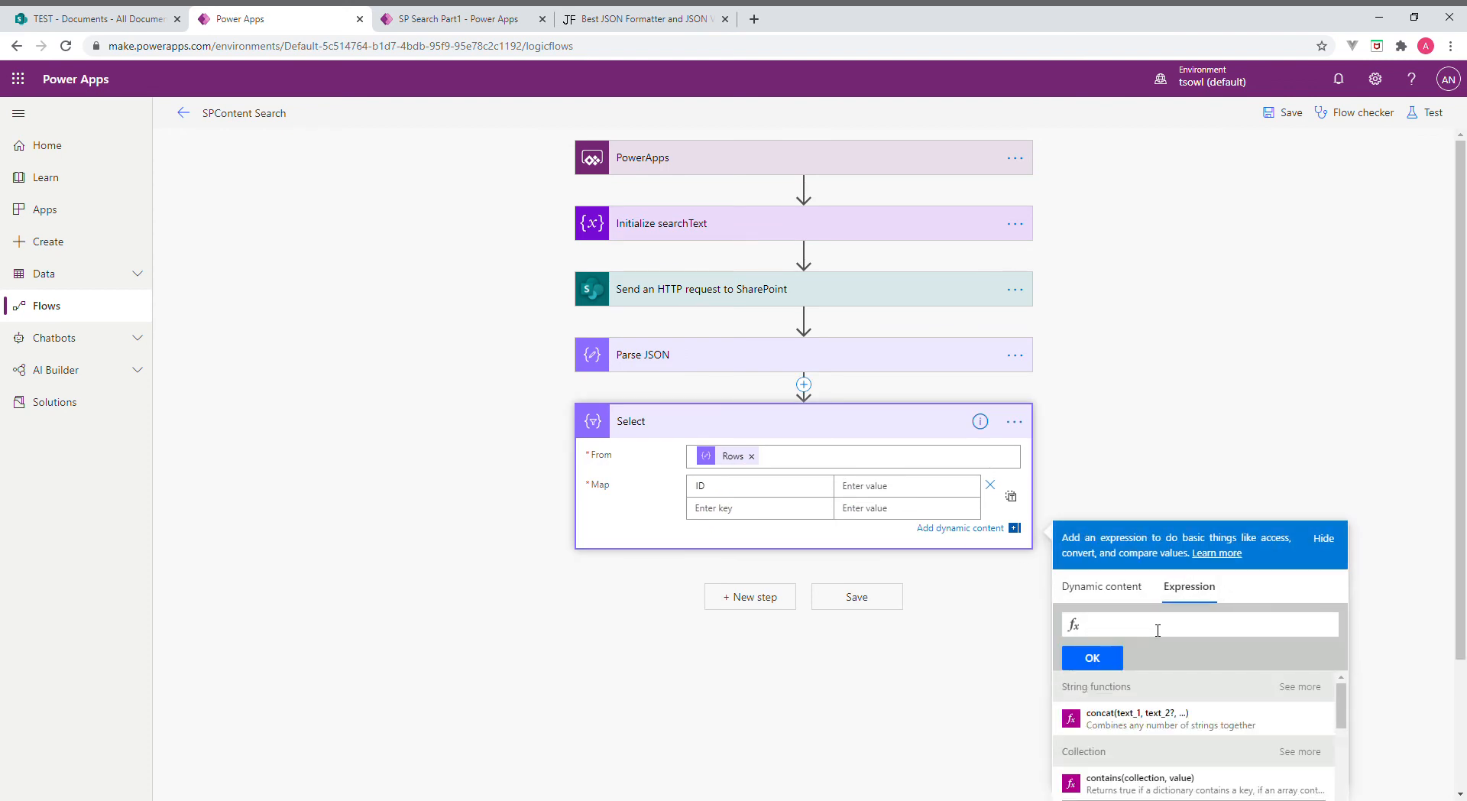
text(item()?['Cells'][3]['Value'])
click(651, 19)
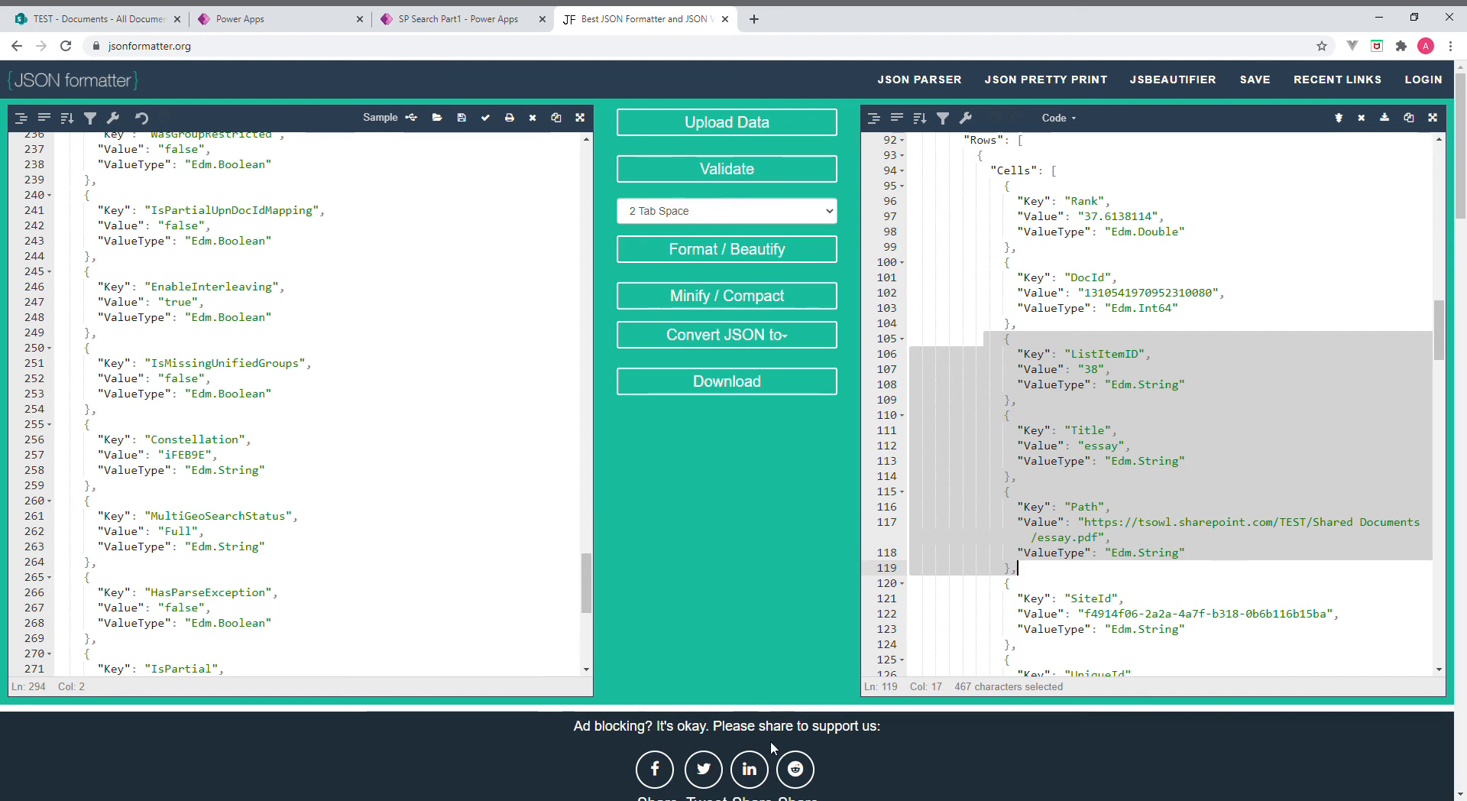
click(277, 23)
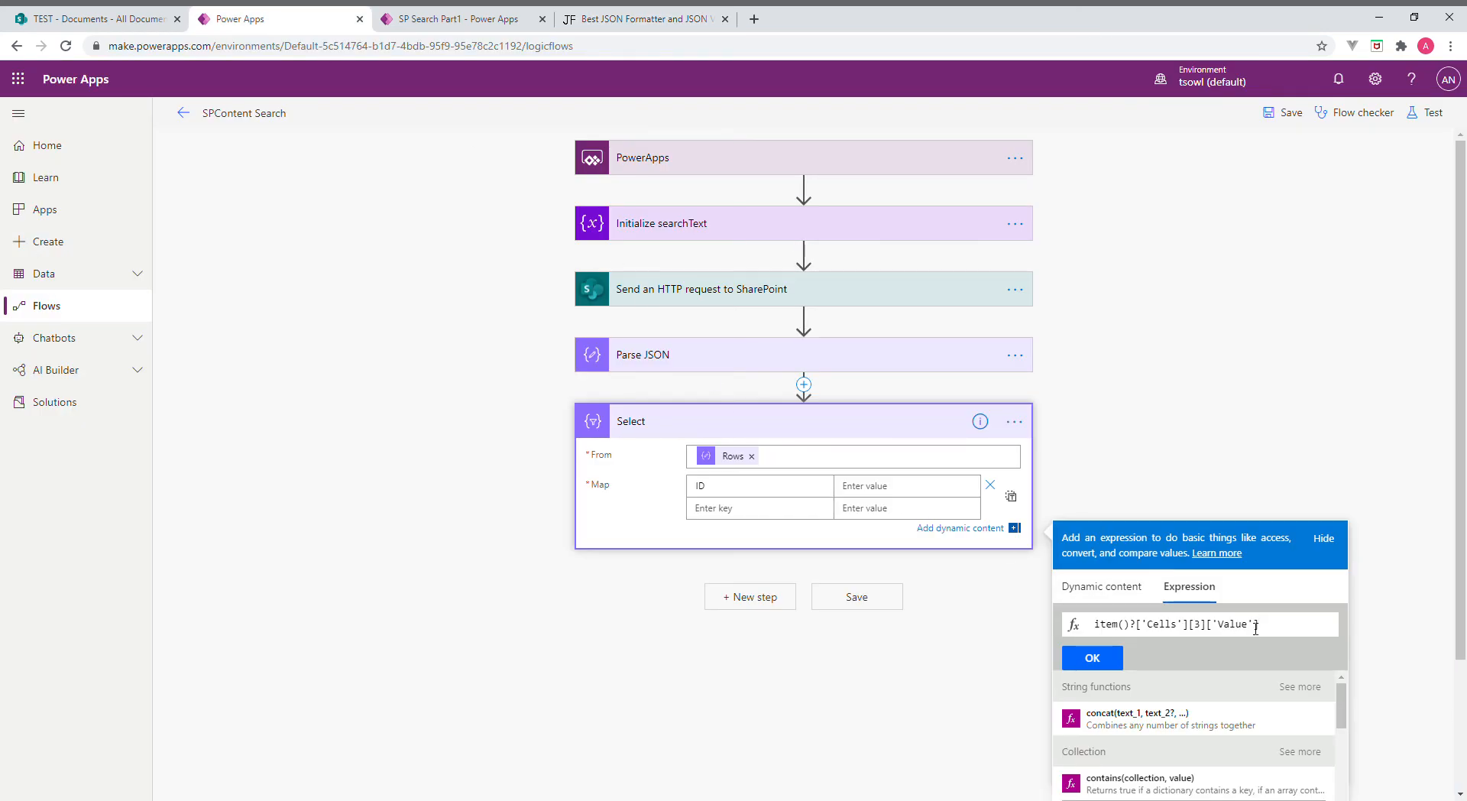
click(1197, 624)
click(1104, 658)
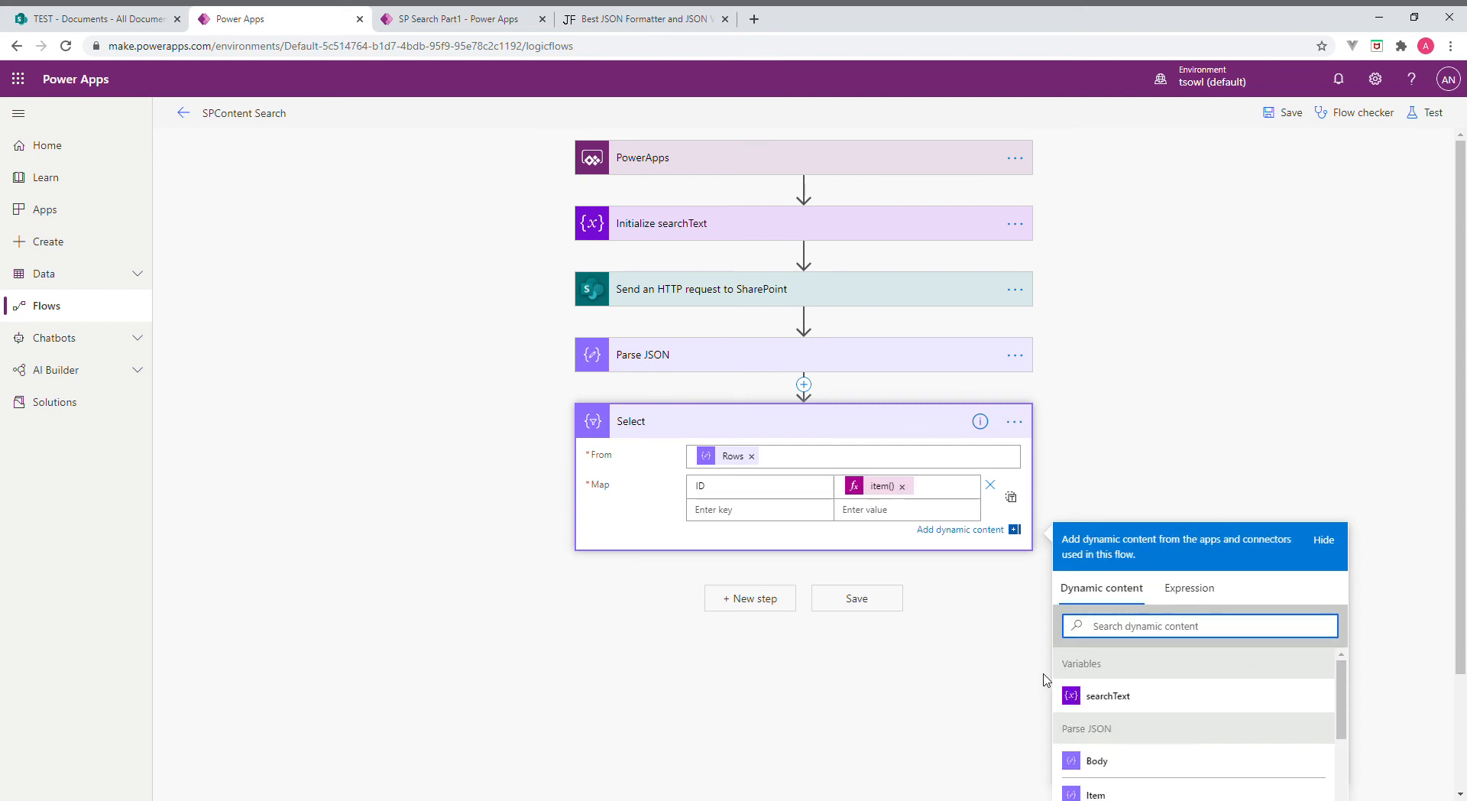
Add a Title key to the Select map with the expression item()?['Cells'][3]['Value']
click(756, 517)
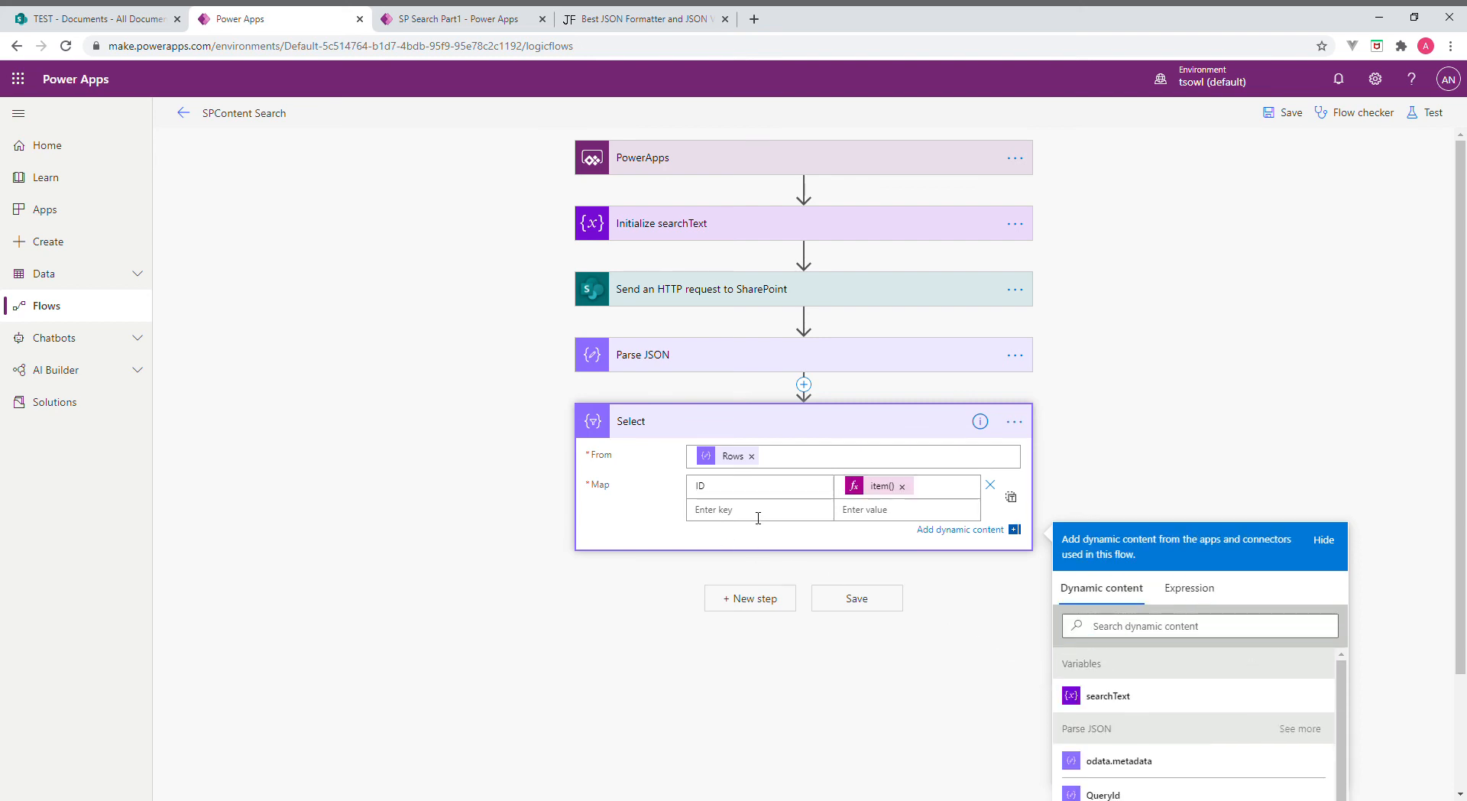
text(t)
key(BackSpace)
key(BackSpace)
key(BackSpace)
text(Title)
click(868, 516)
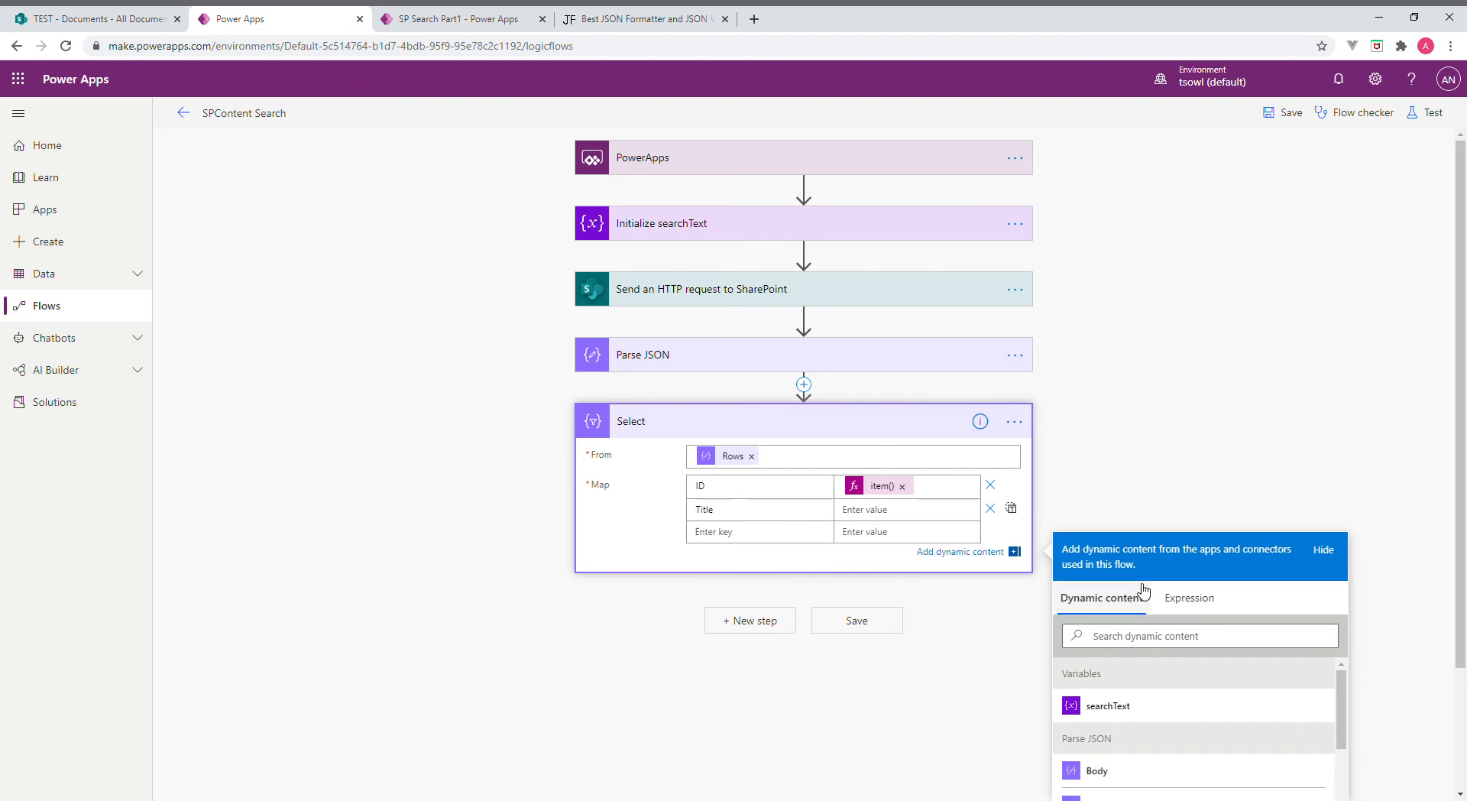
click(1181, 602)
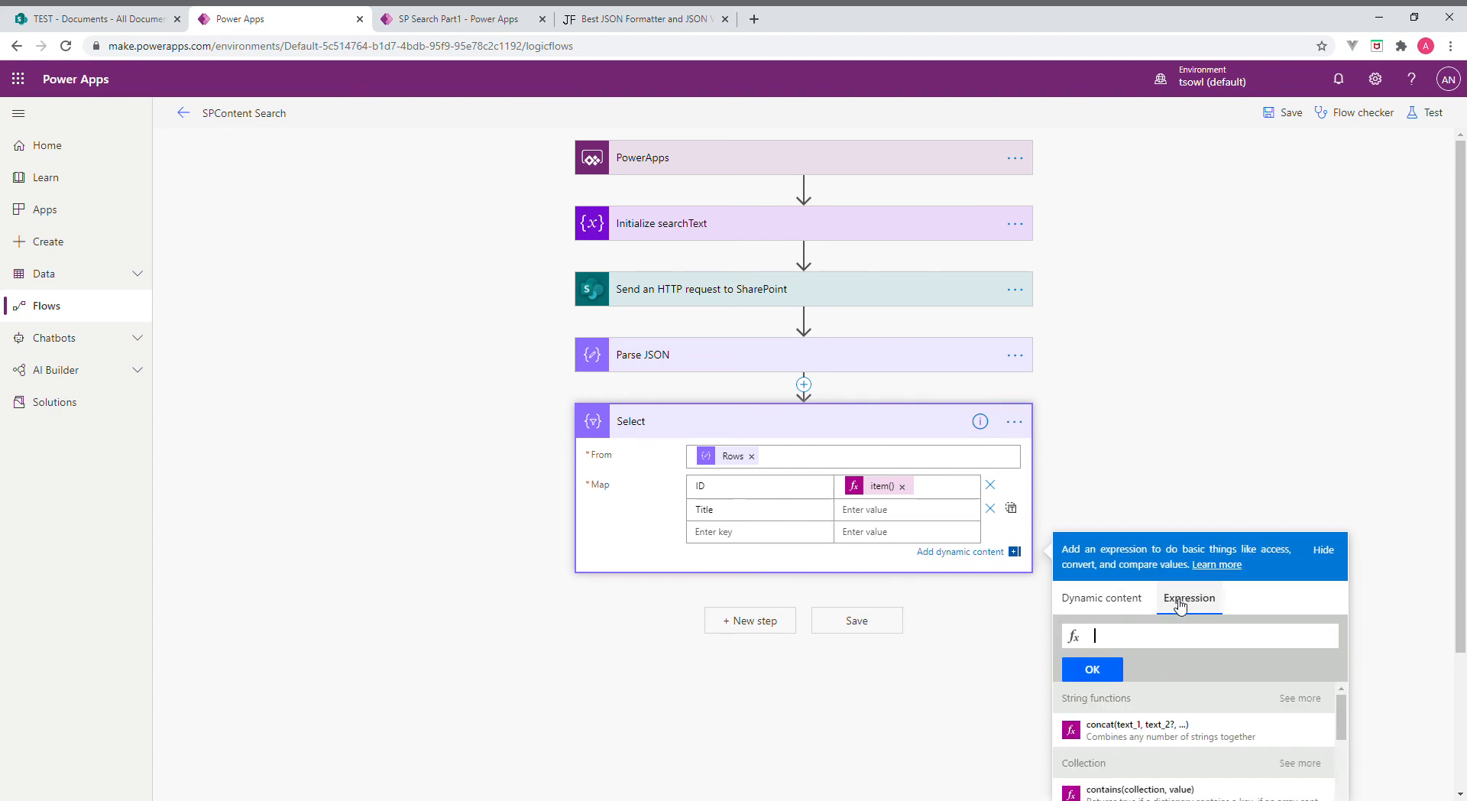
text(item()?['Cells'][3]['Value'])
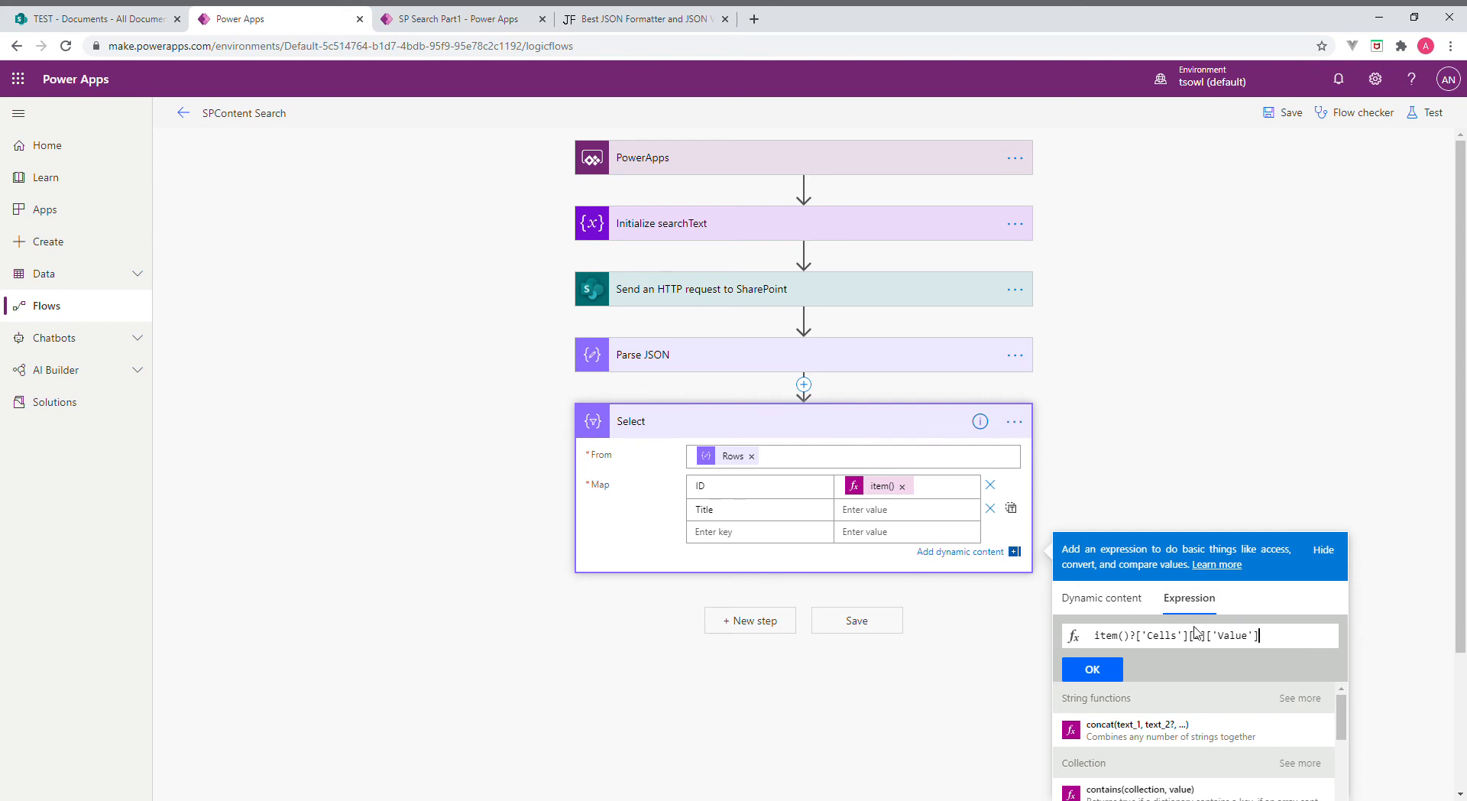
key(Left)
key(Left)
click(1093, 670)
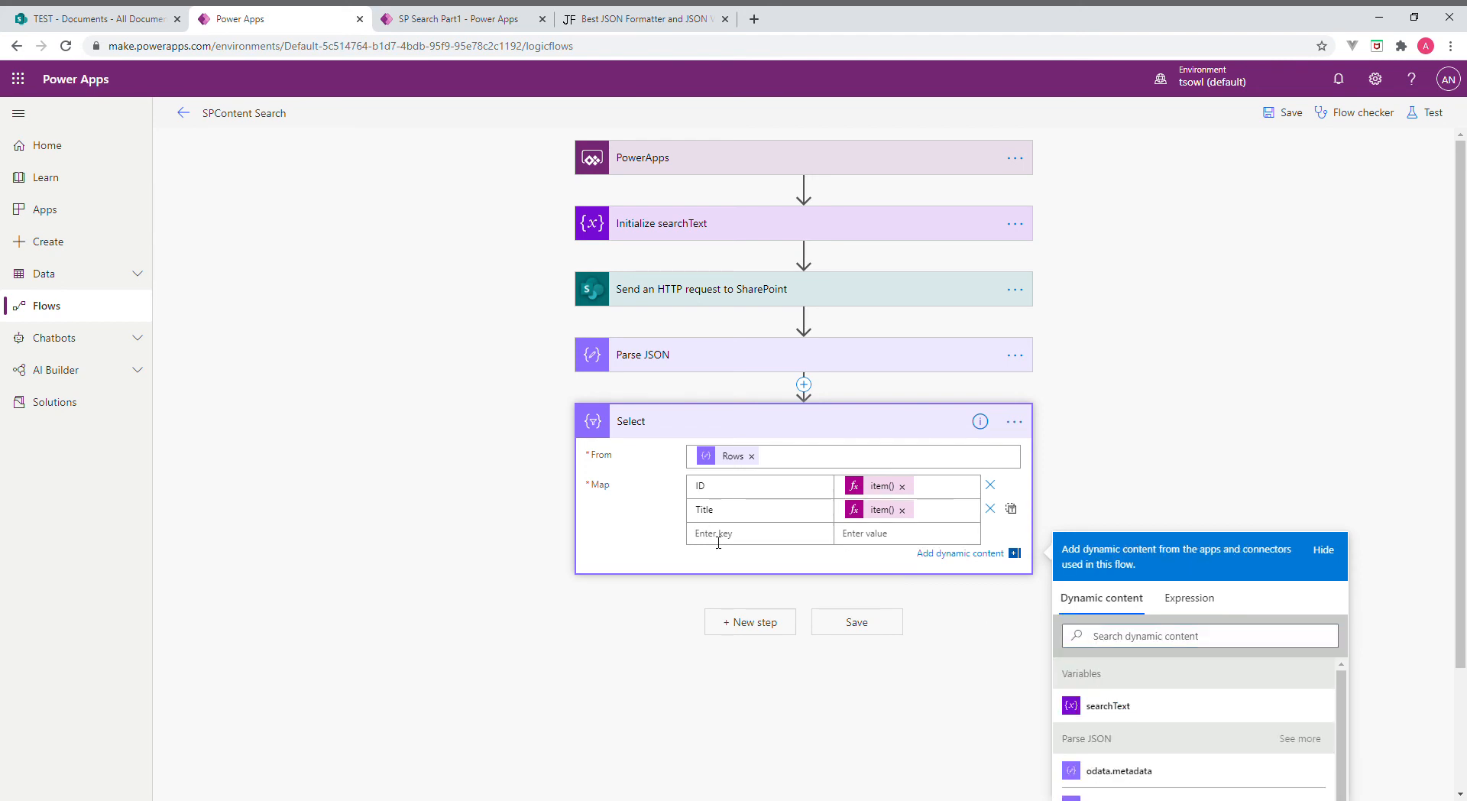
Add a Path key to the Select map with the expression item()?['Cells'][4]['Value']
text(Path)
click(897, 540)
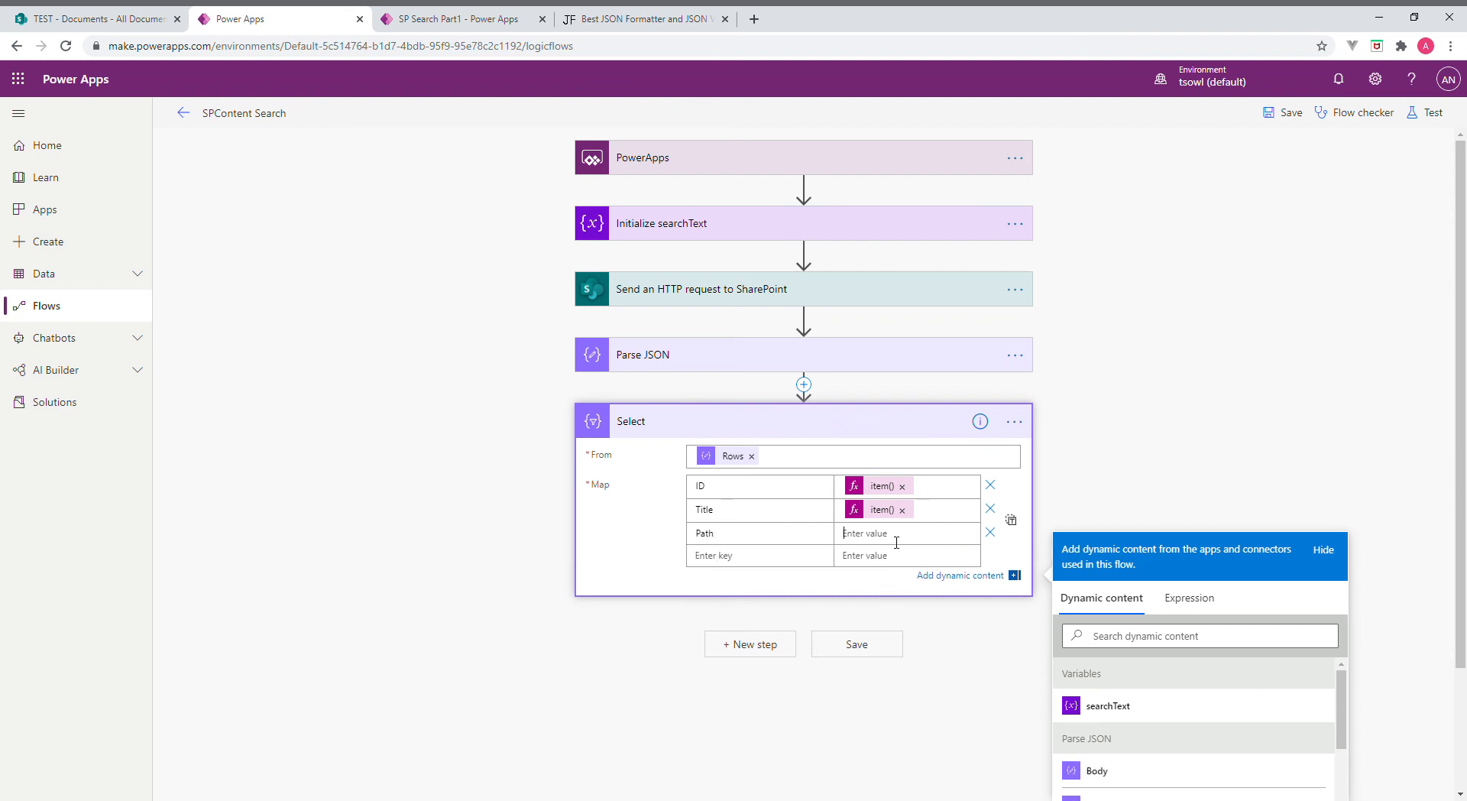
click(1186, 599)
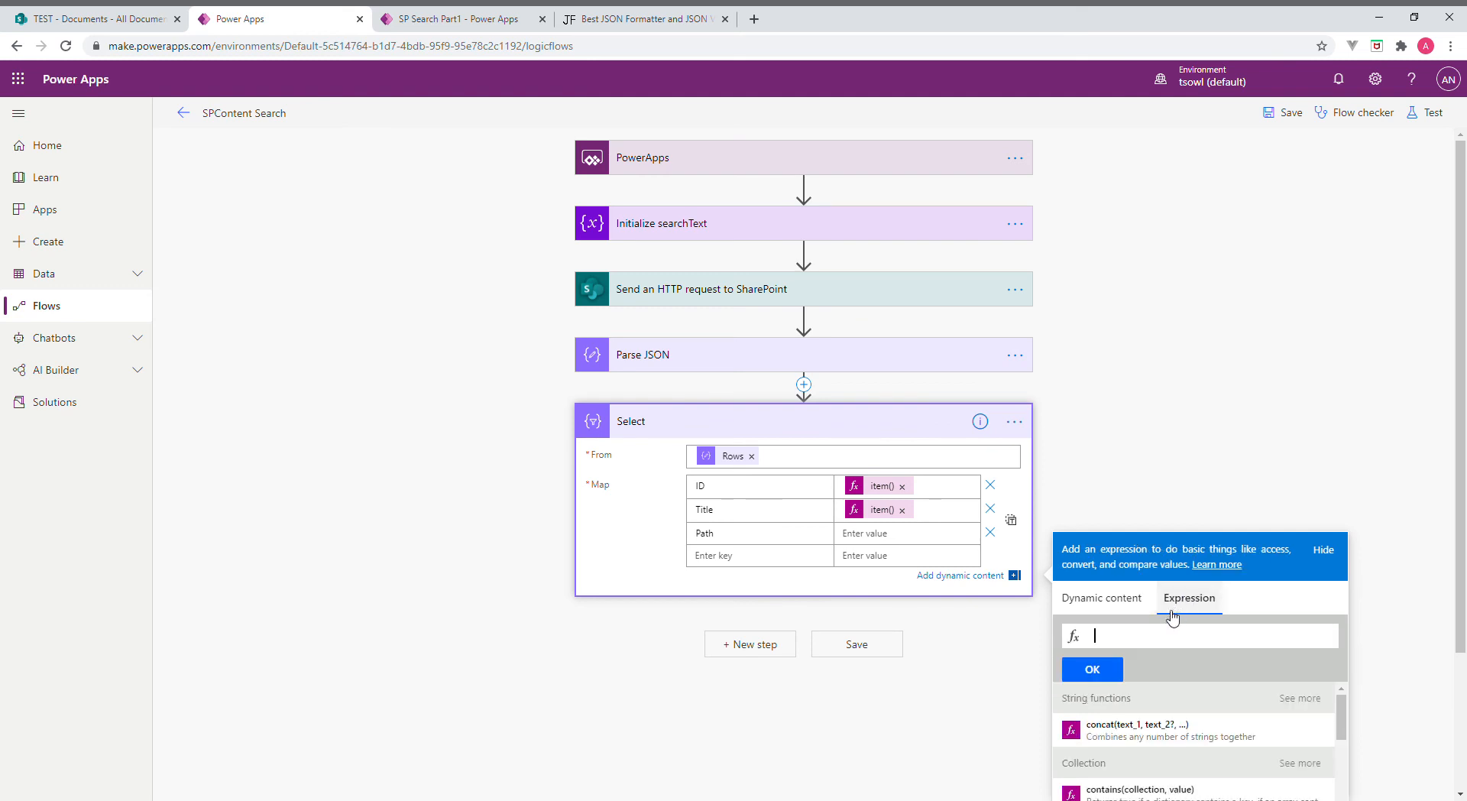
text(item()?['Cells'][3]['Value'])
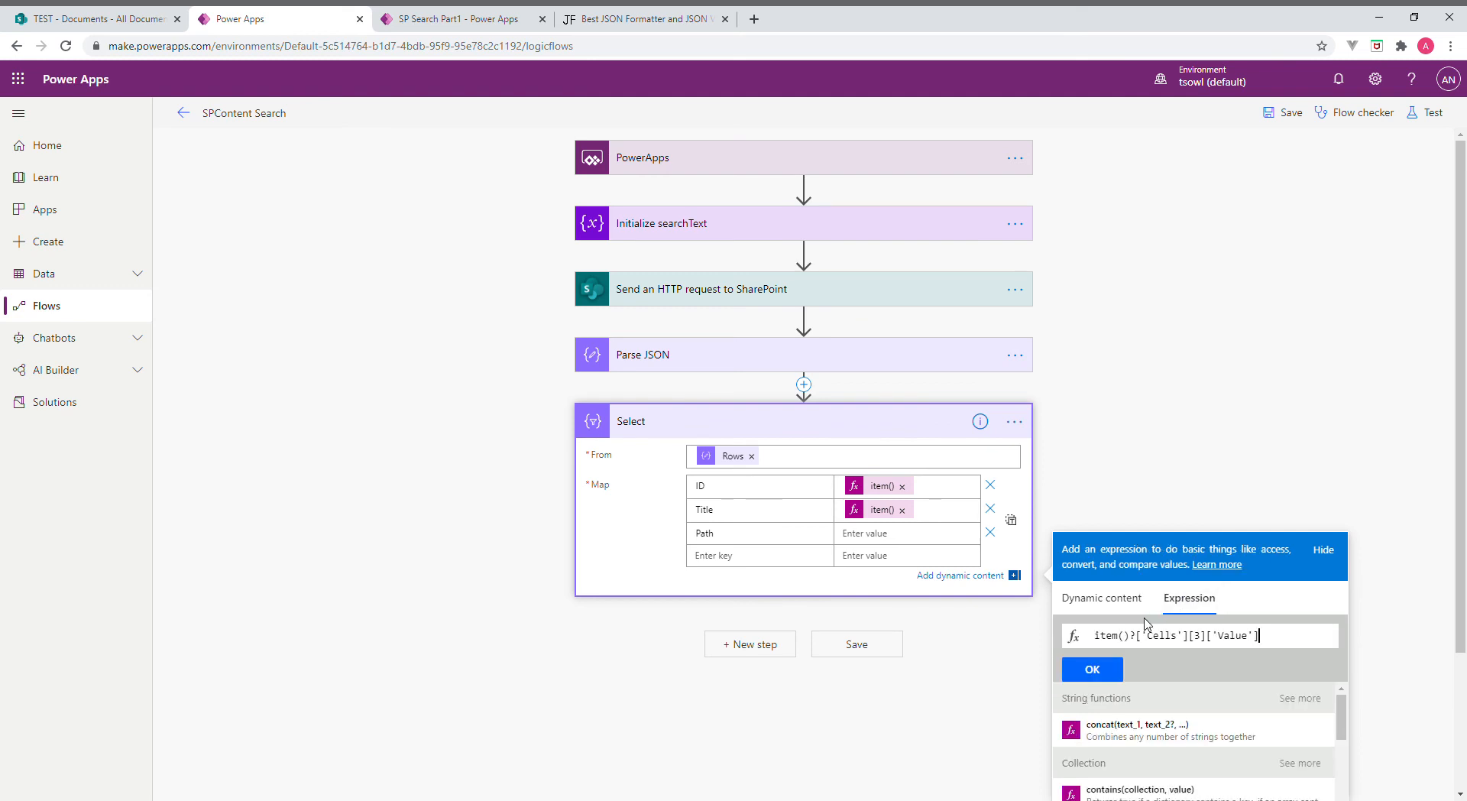
click(1206, 638)
key(BackSpace)
text(4)
click(1098, 669)
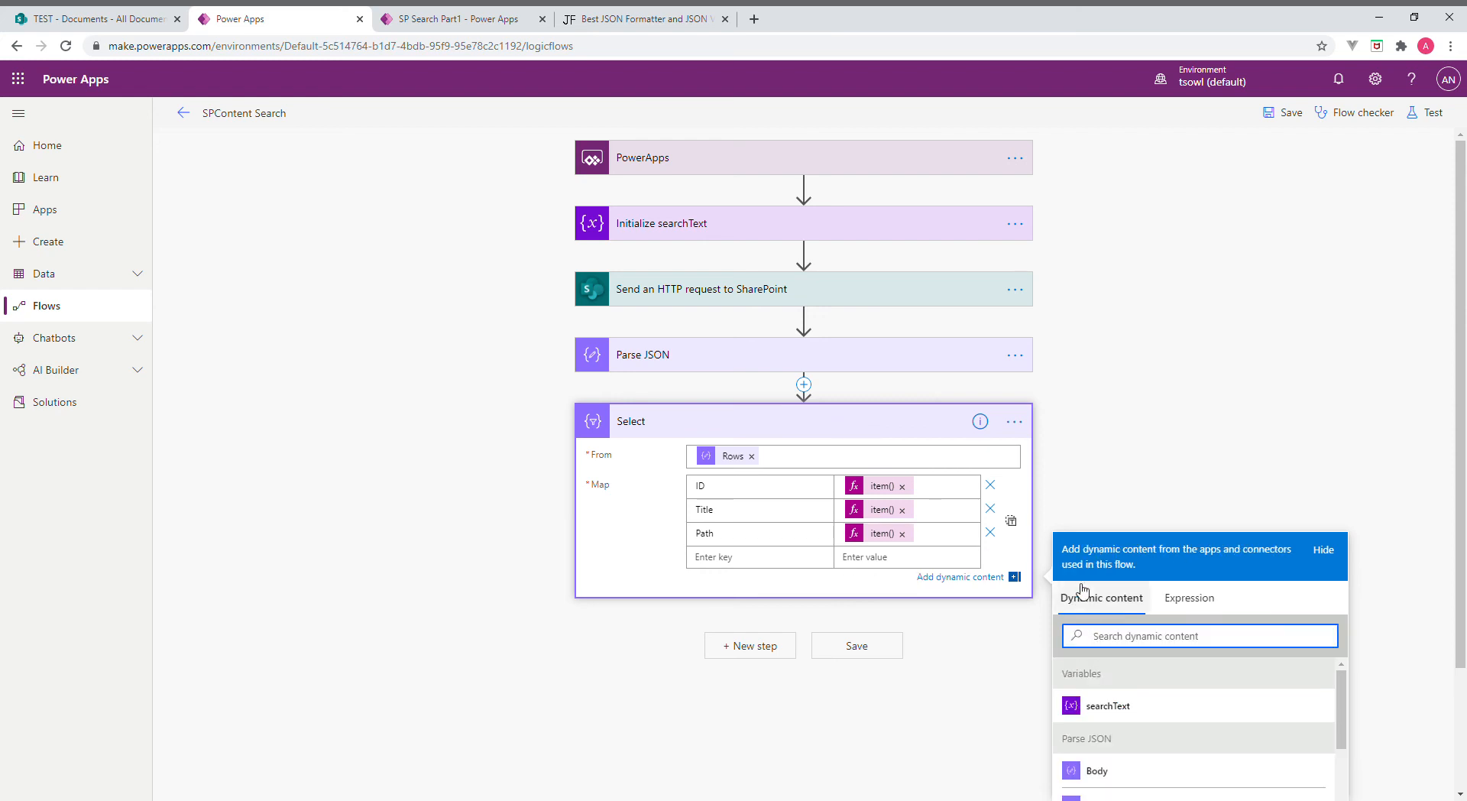
Save the flow and run a manual test with "essay" as the searchText value
click(868, 428)
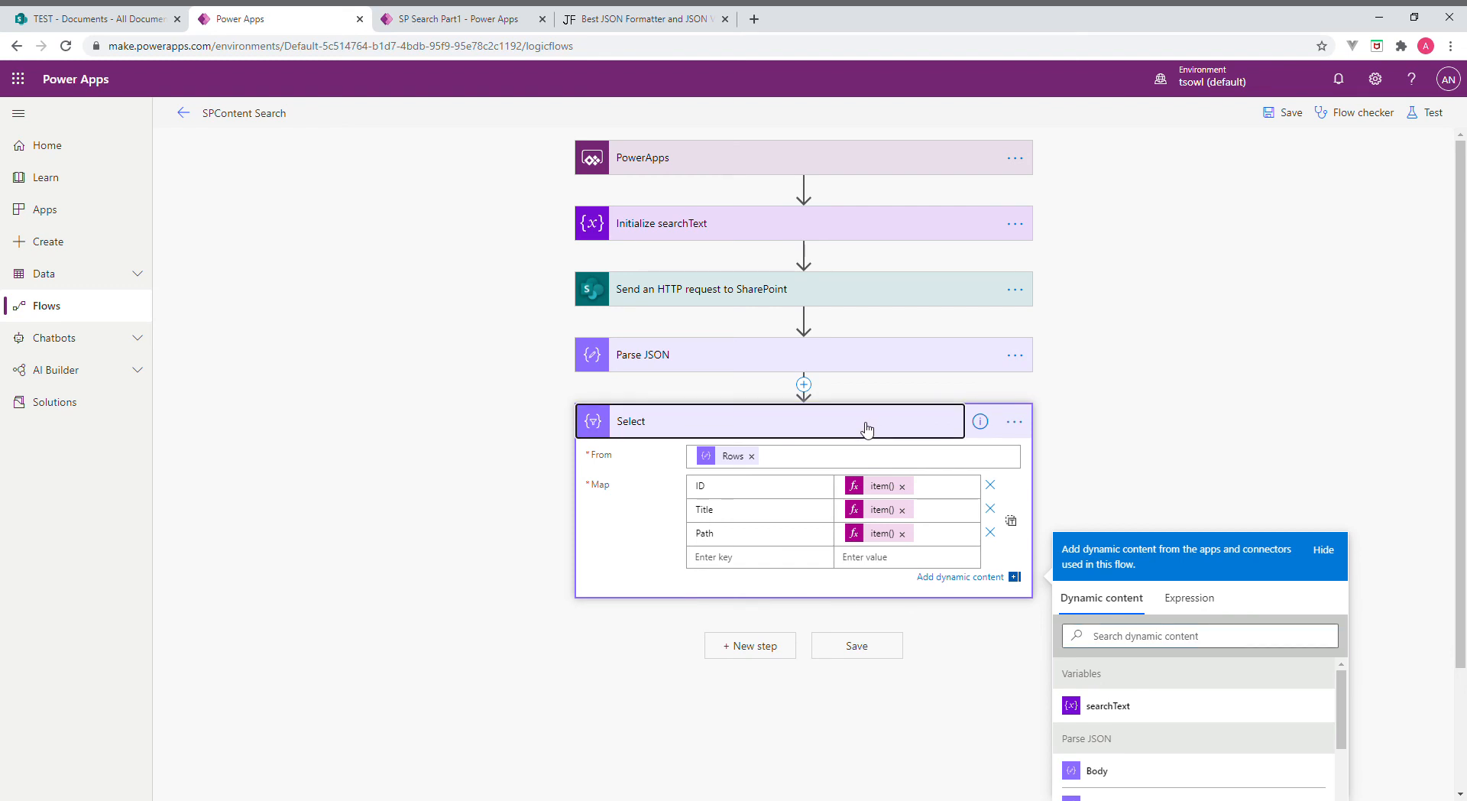
click(1444, 113)
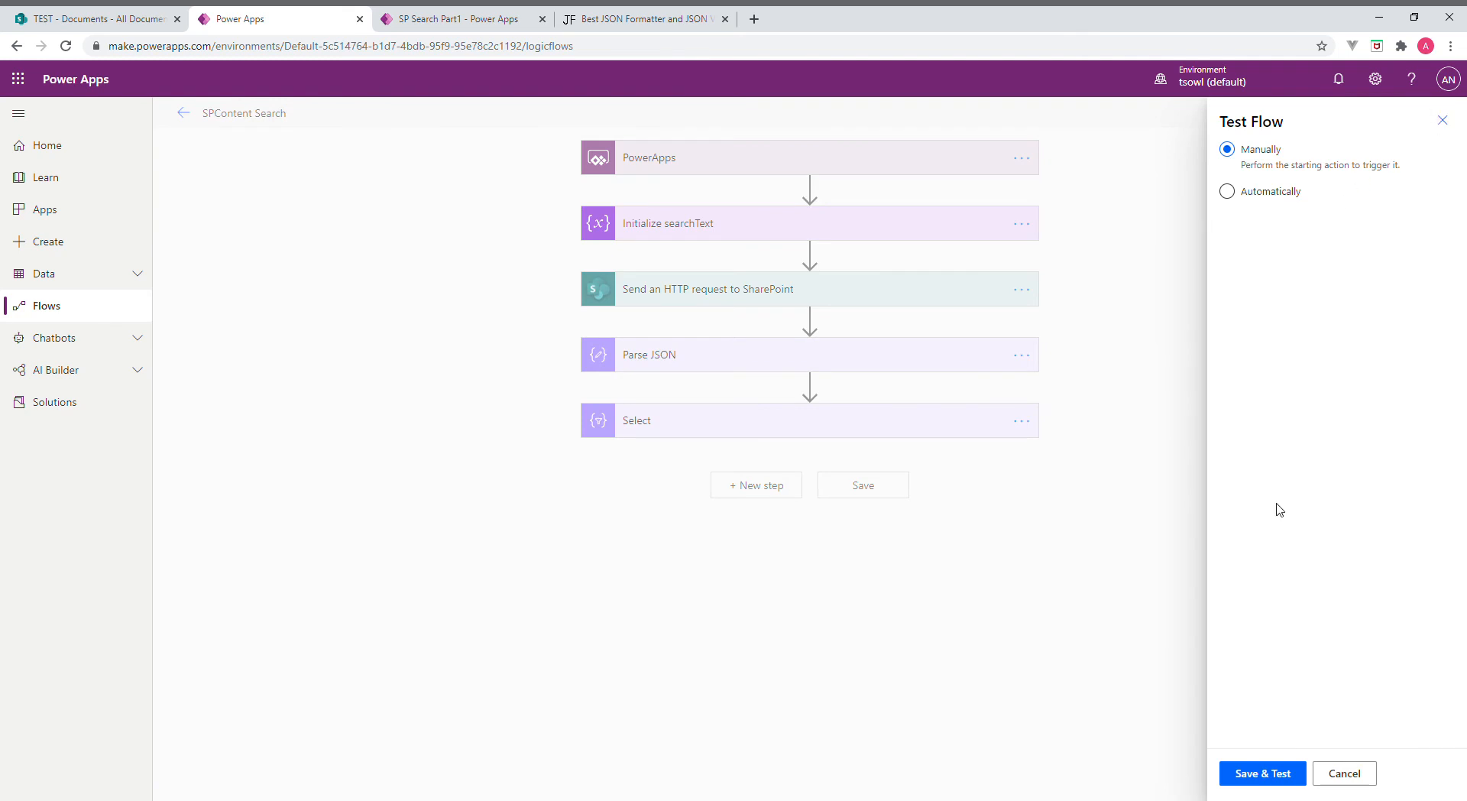
click(1261, 773)
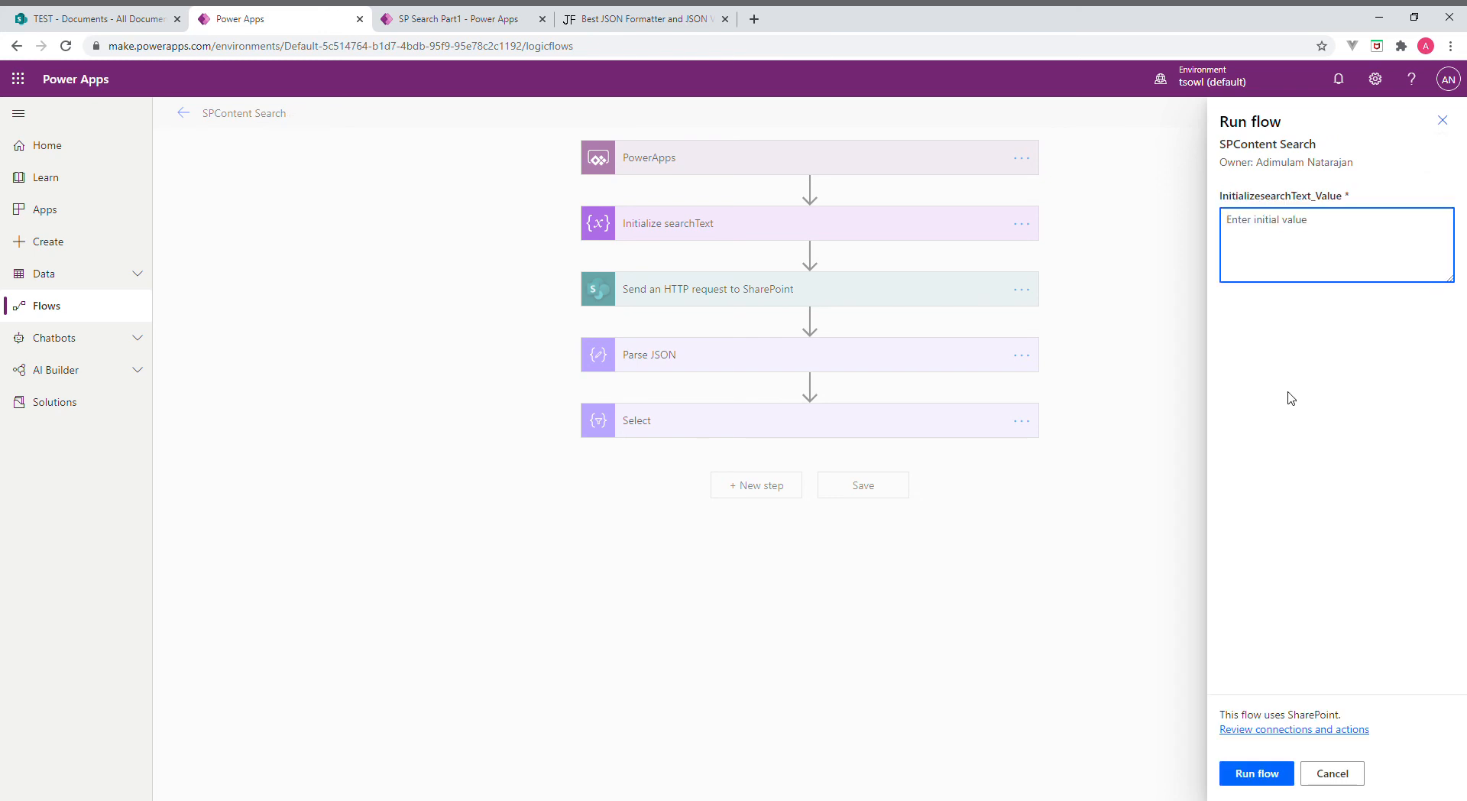
text(essay)
click(1265, 773)
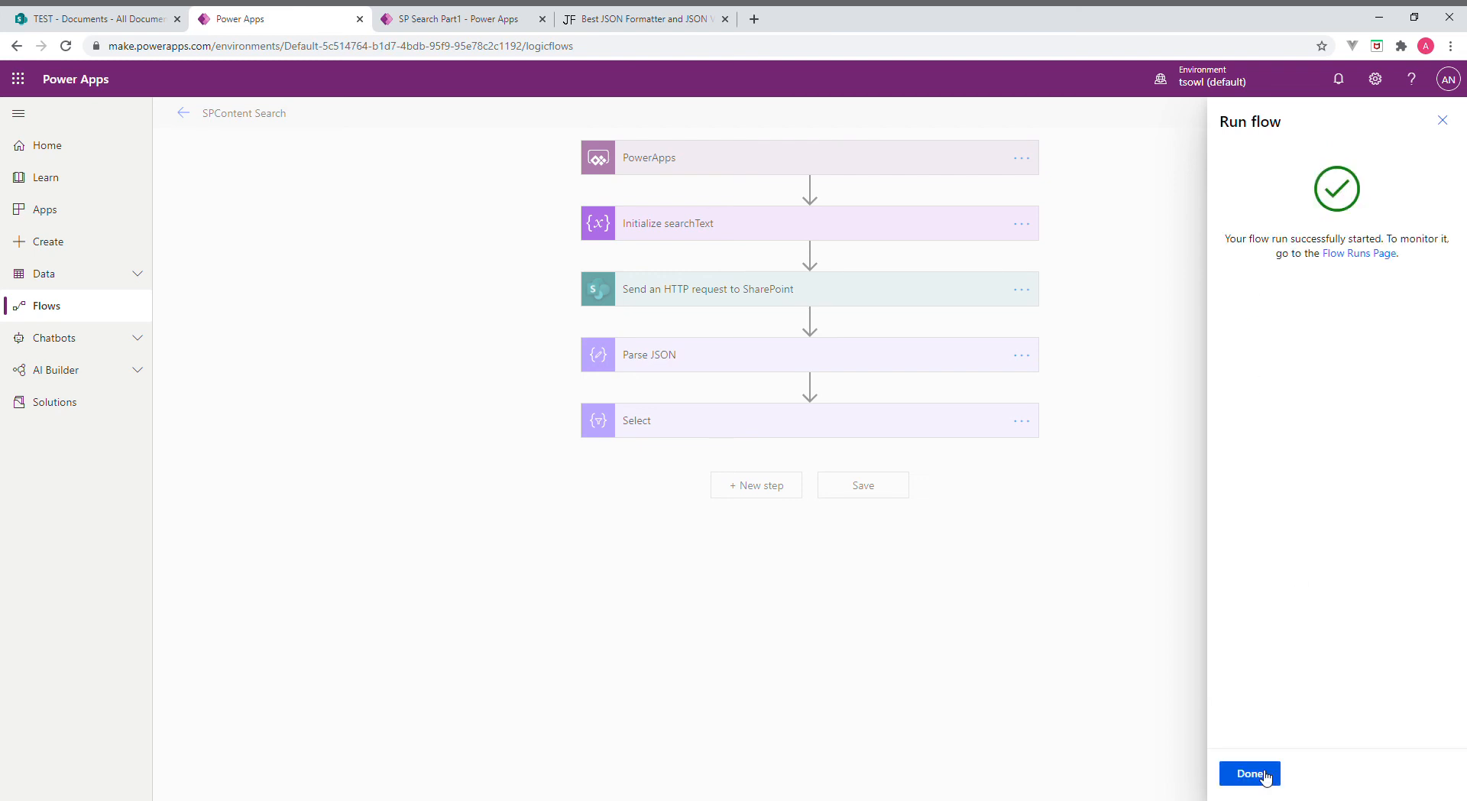
click(1250, 774)
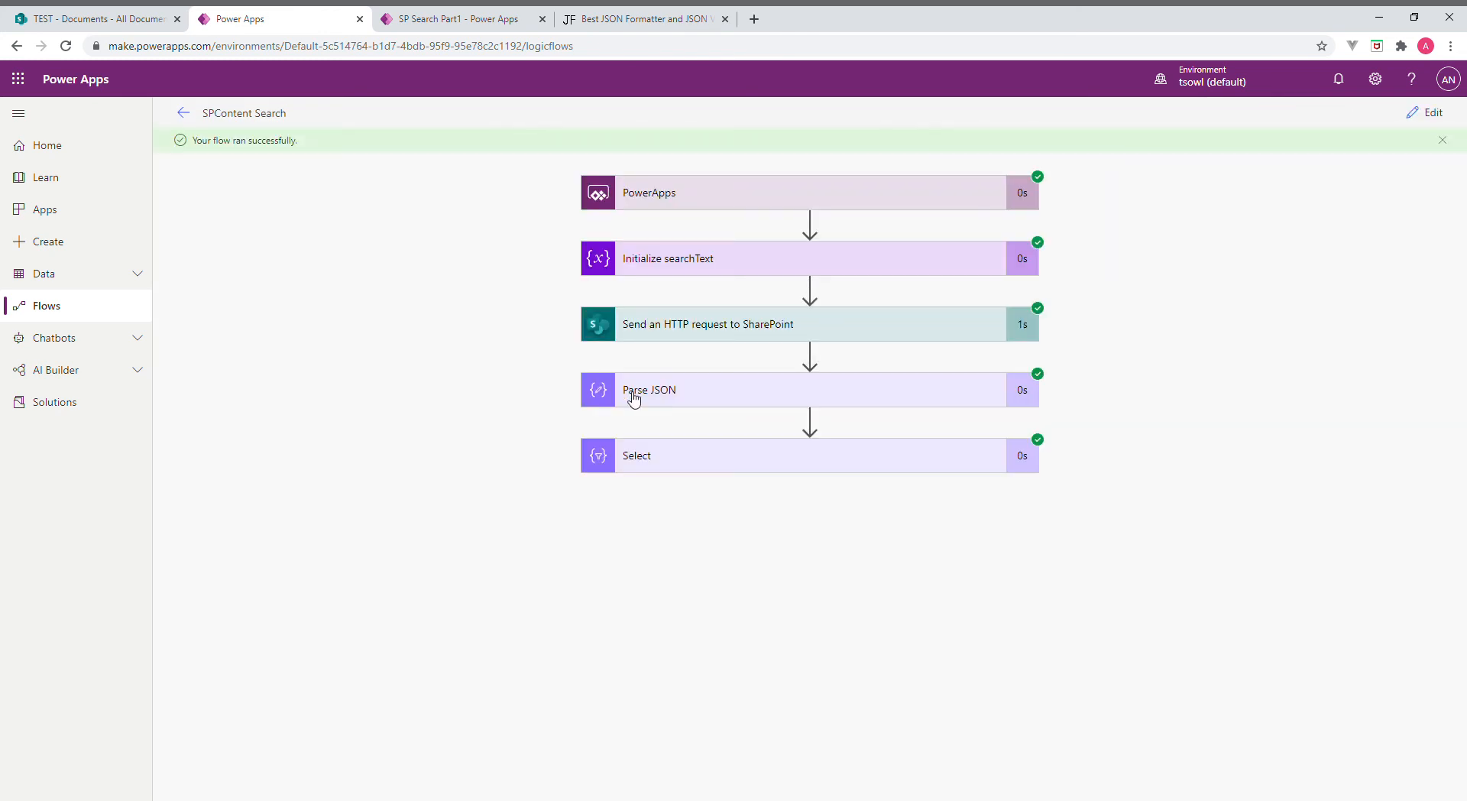
Examine the Select action's inputs and its output body of ID, Title and Path in the run results
click(678, 456)
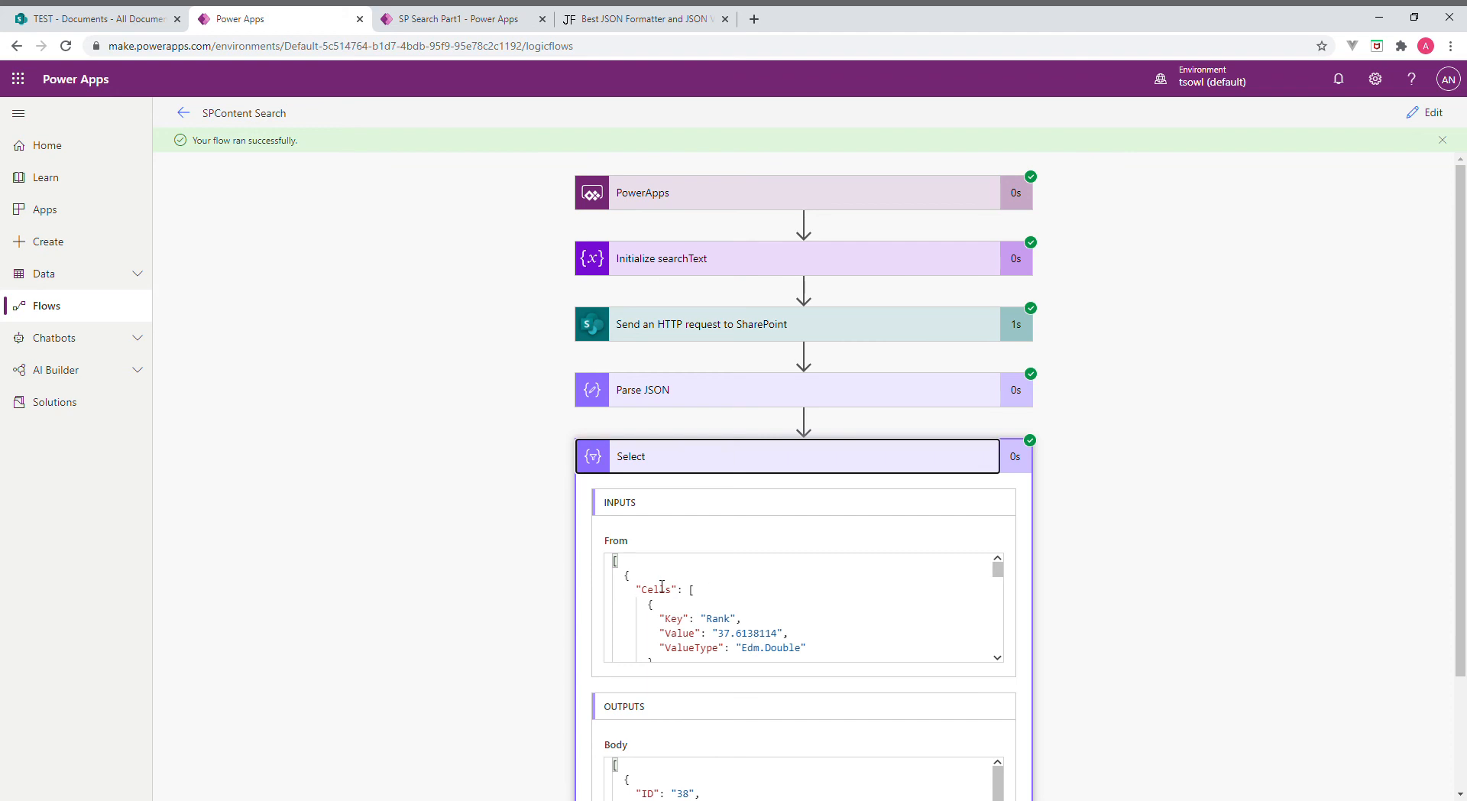
scroll(712, 611, down, 10)
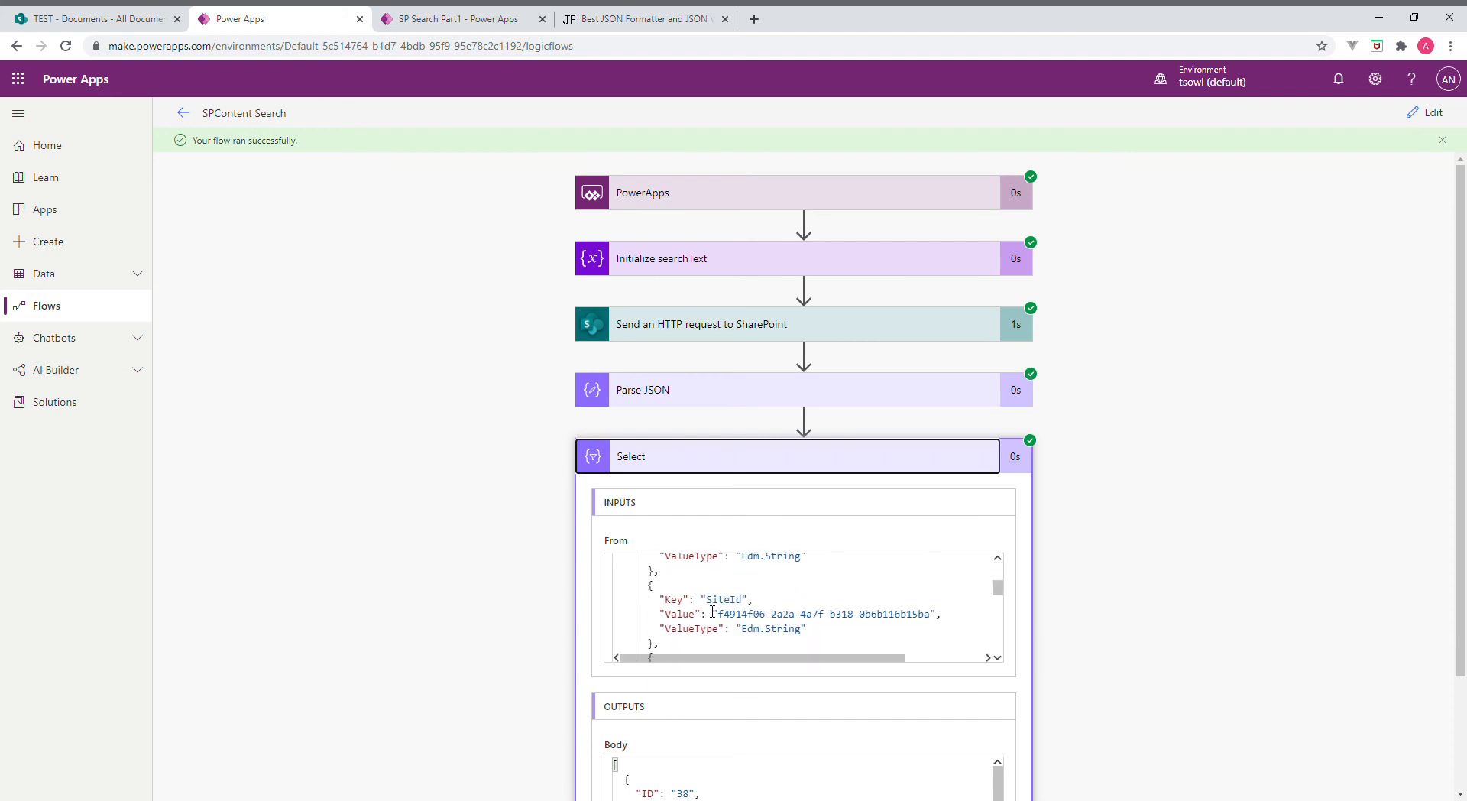
scroll(791, 726, down, 1)
scroll(791, 726, down, 3)
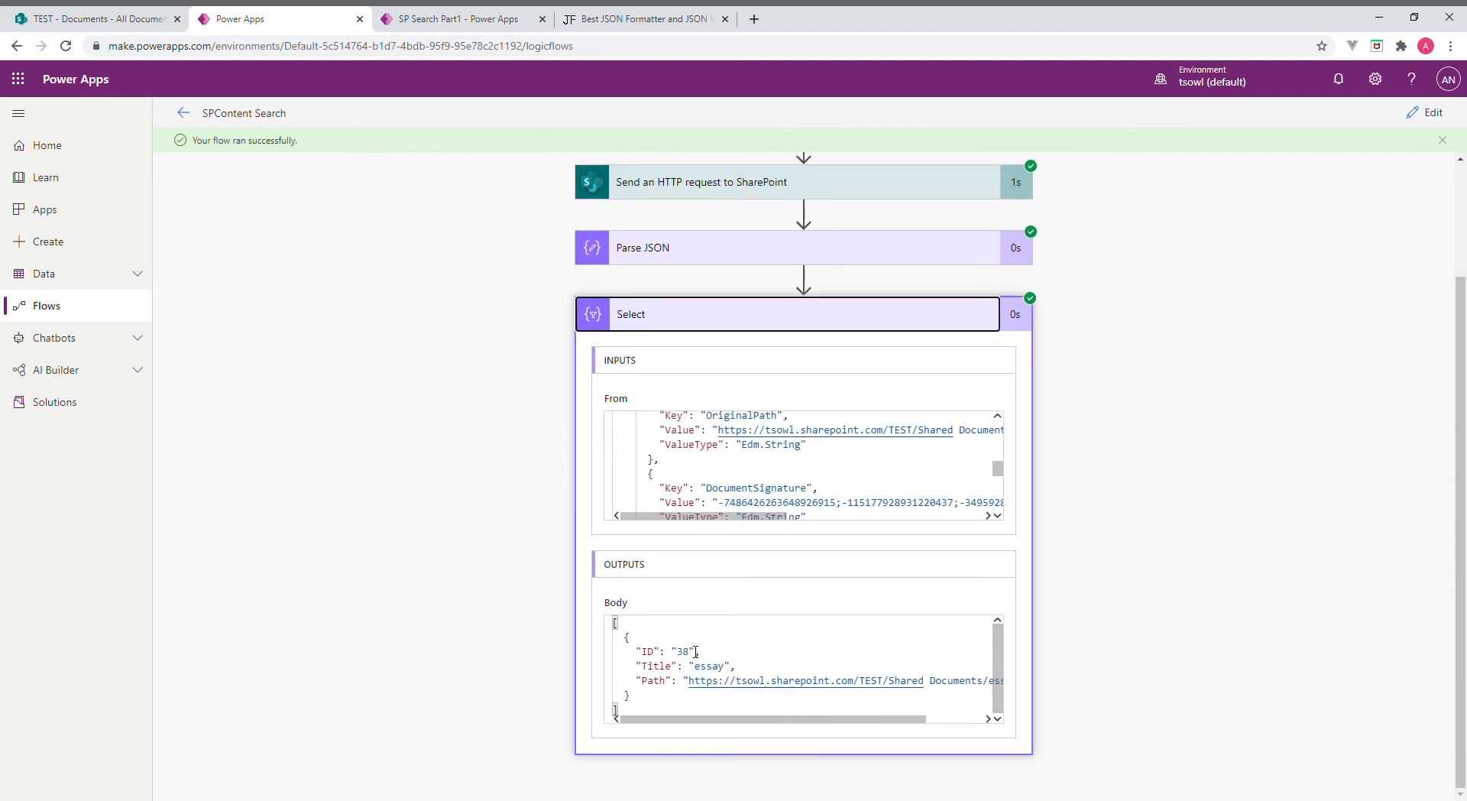
drag(629, 640, 694, 688)
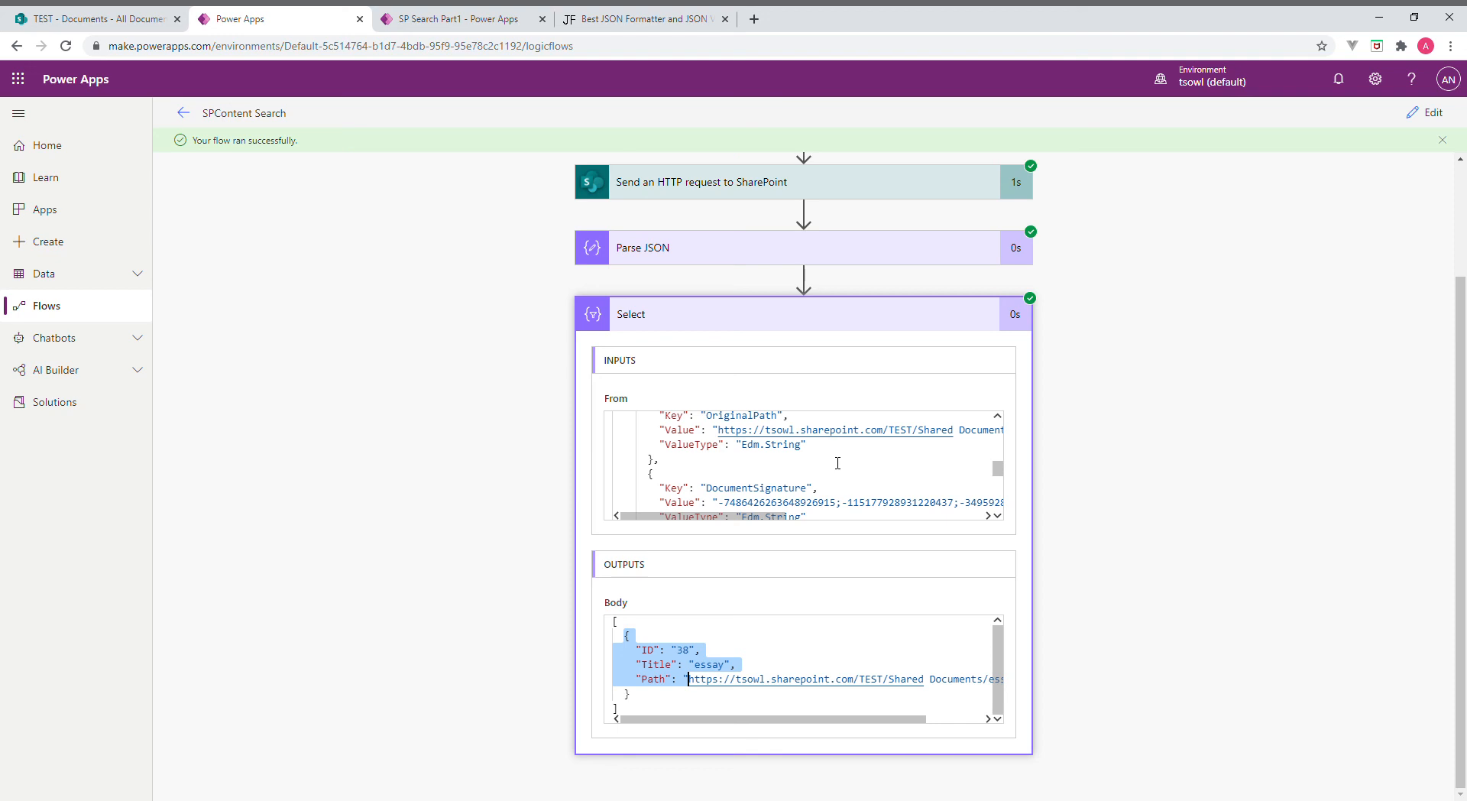
click(748, 320)
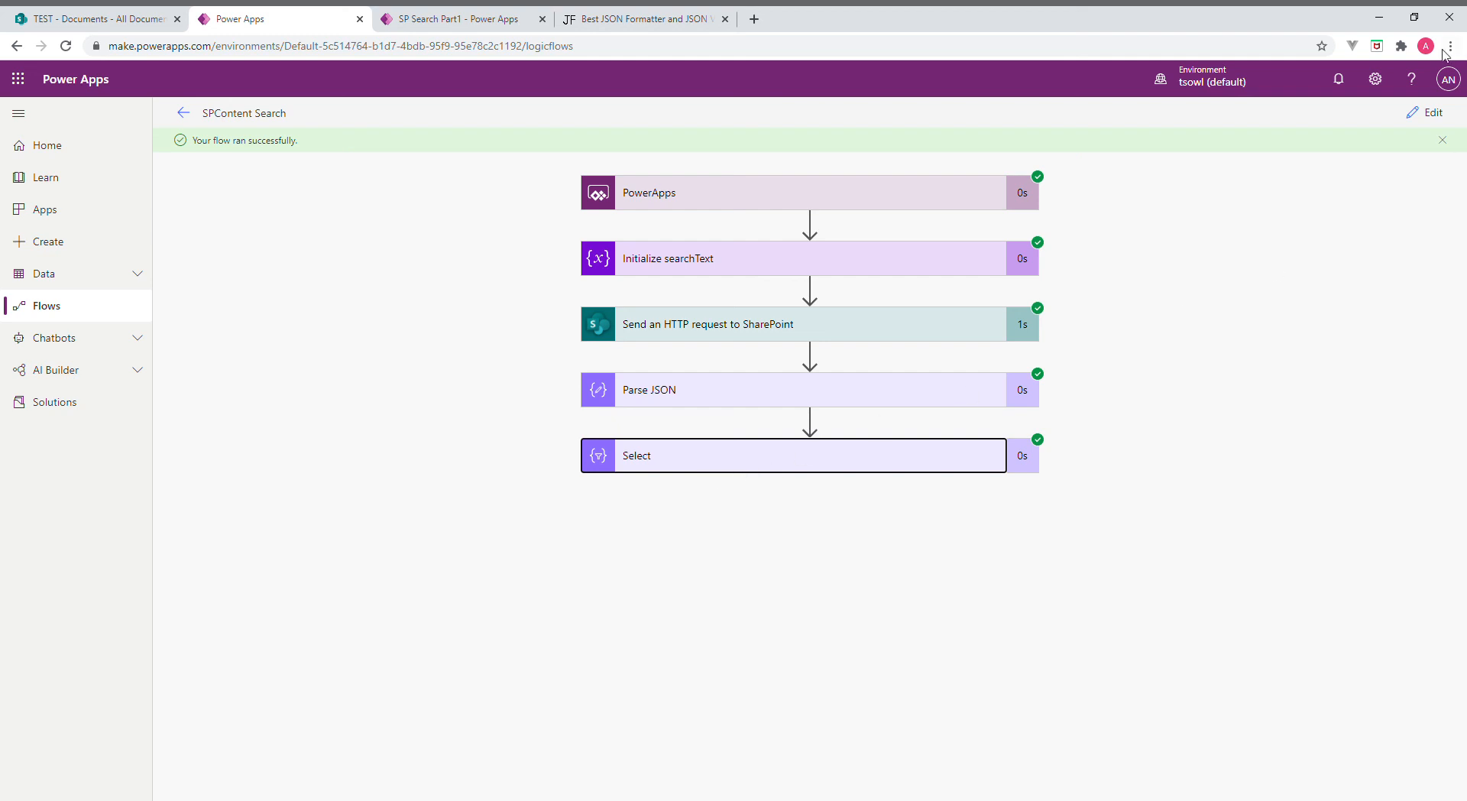
Return to editing the flow and add the premium Request Response action after Select
click(1441, 112)
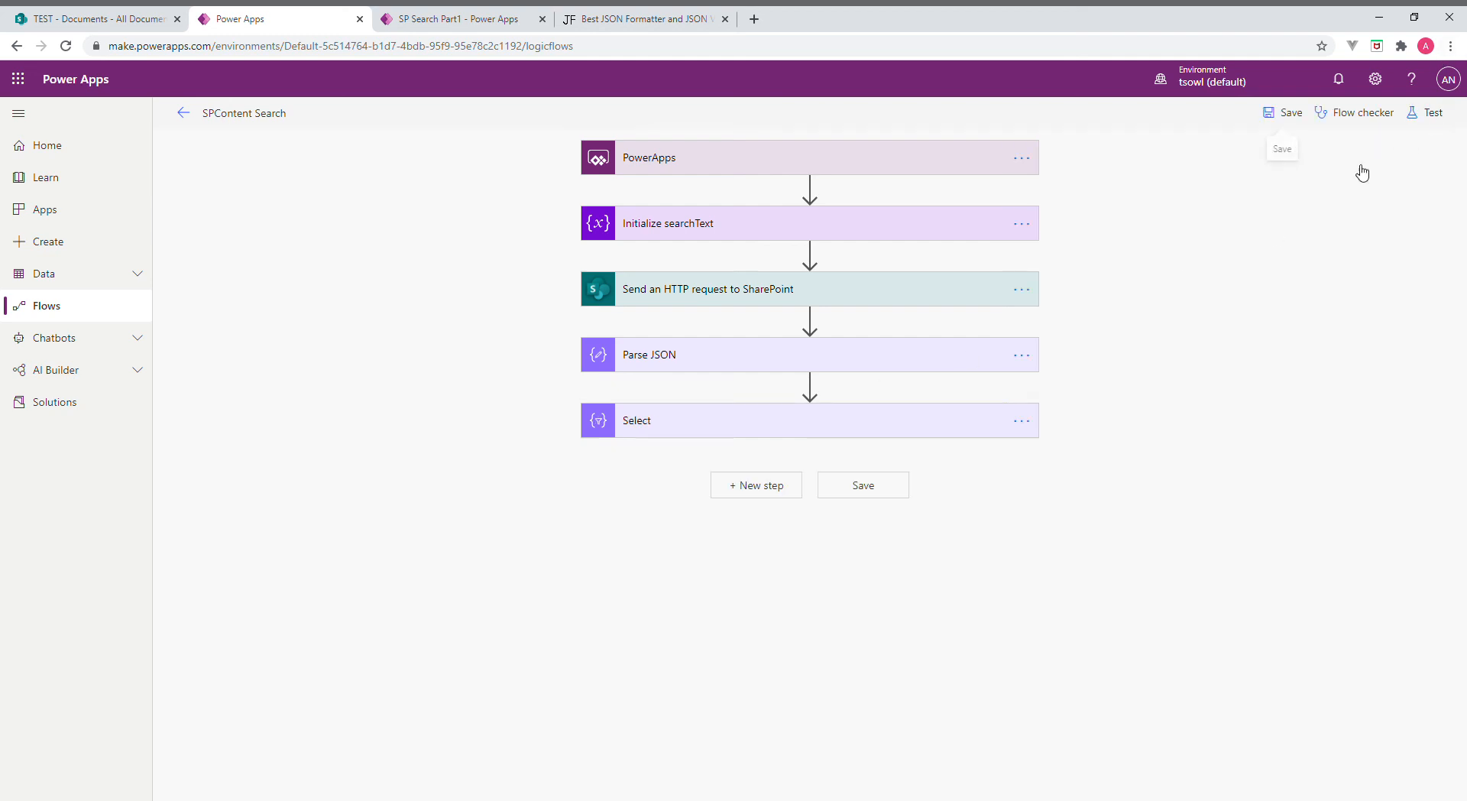
click(771, 487)
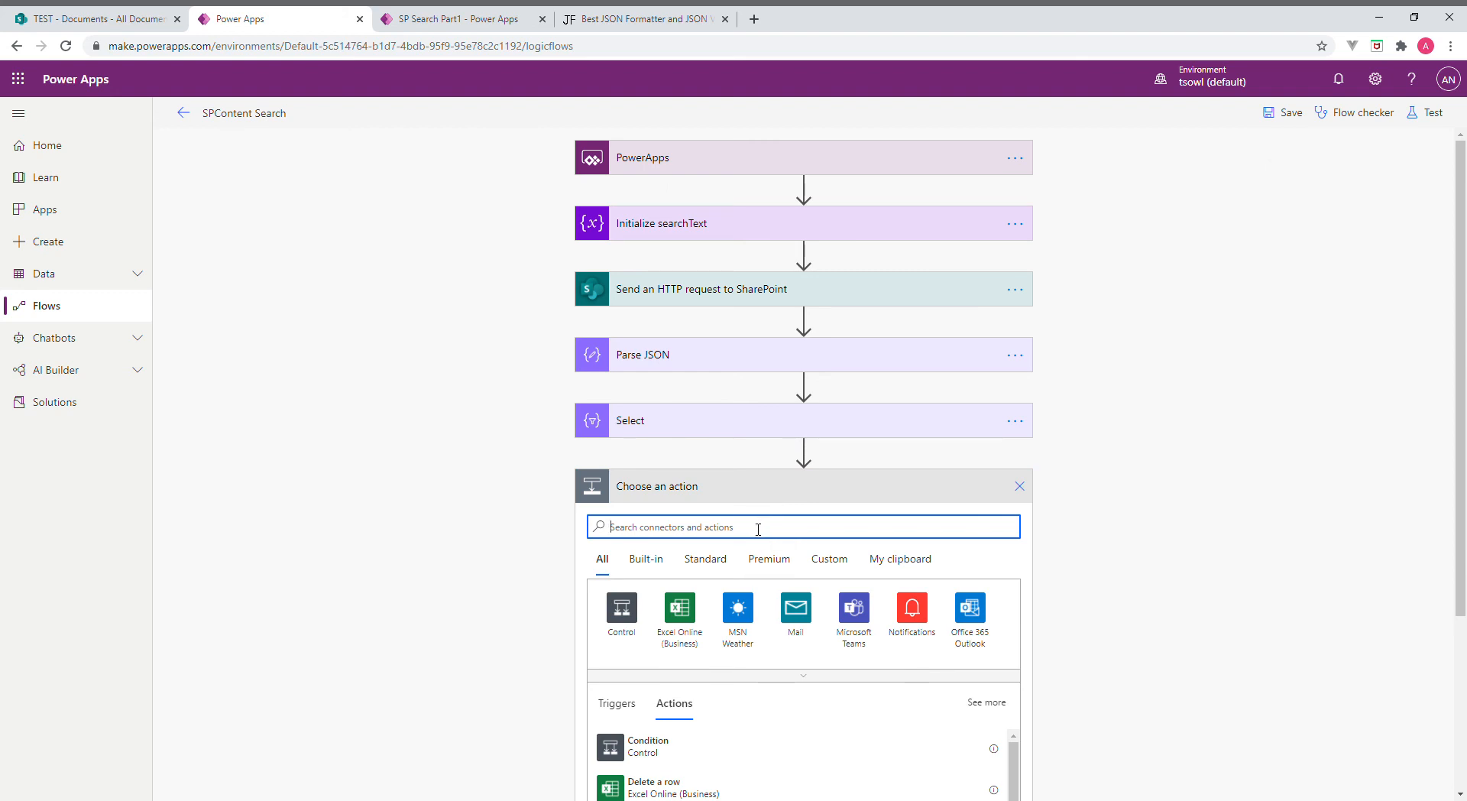
text(Respo)
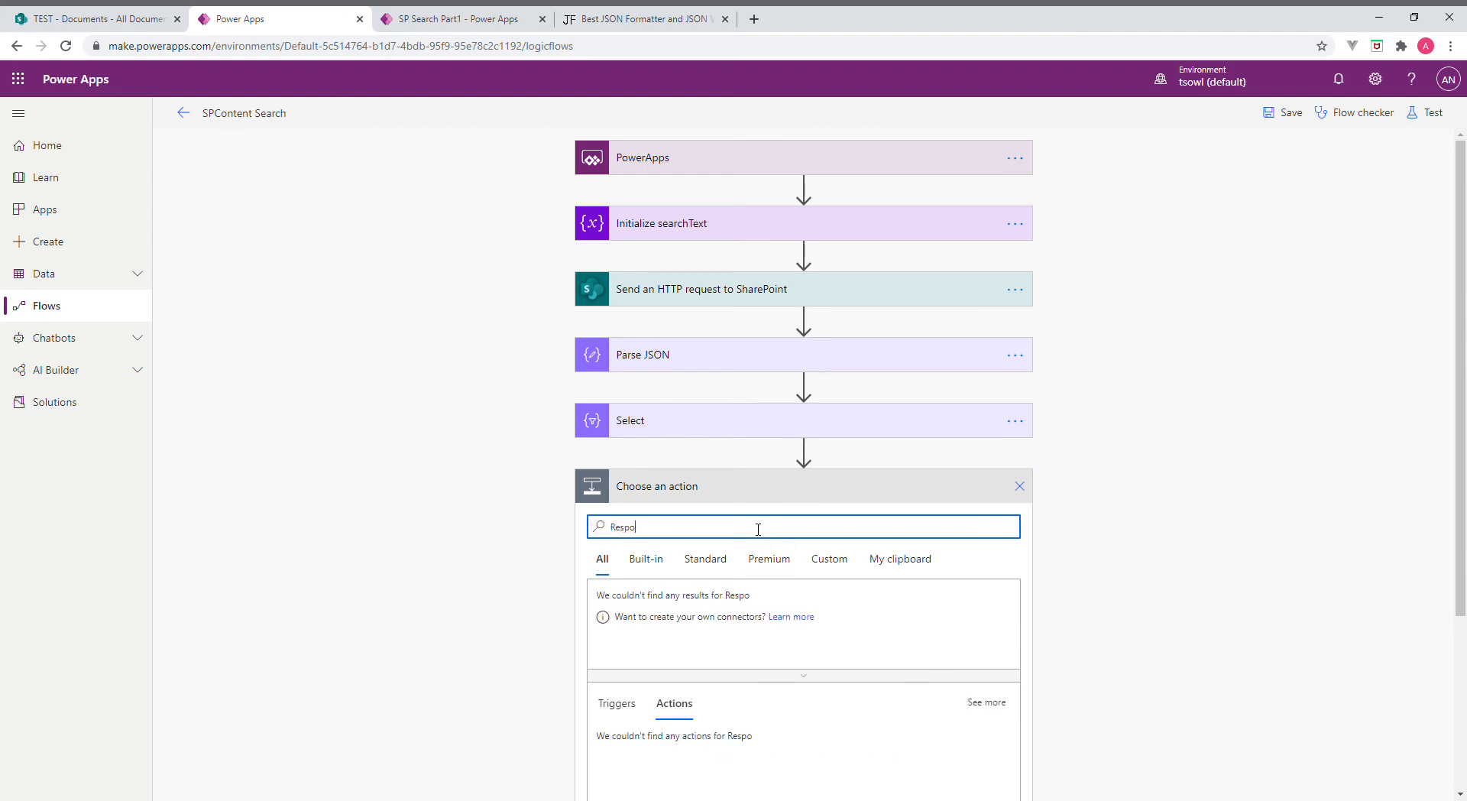
text(nse)
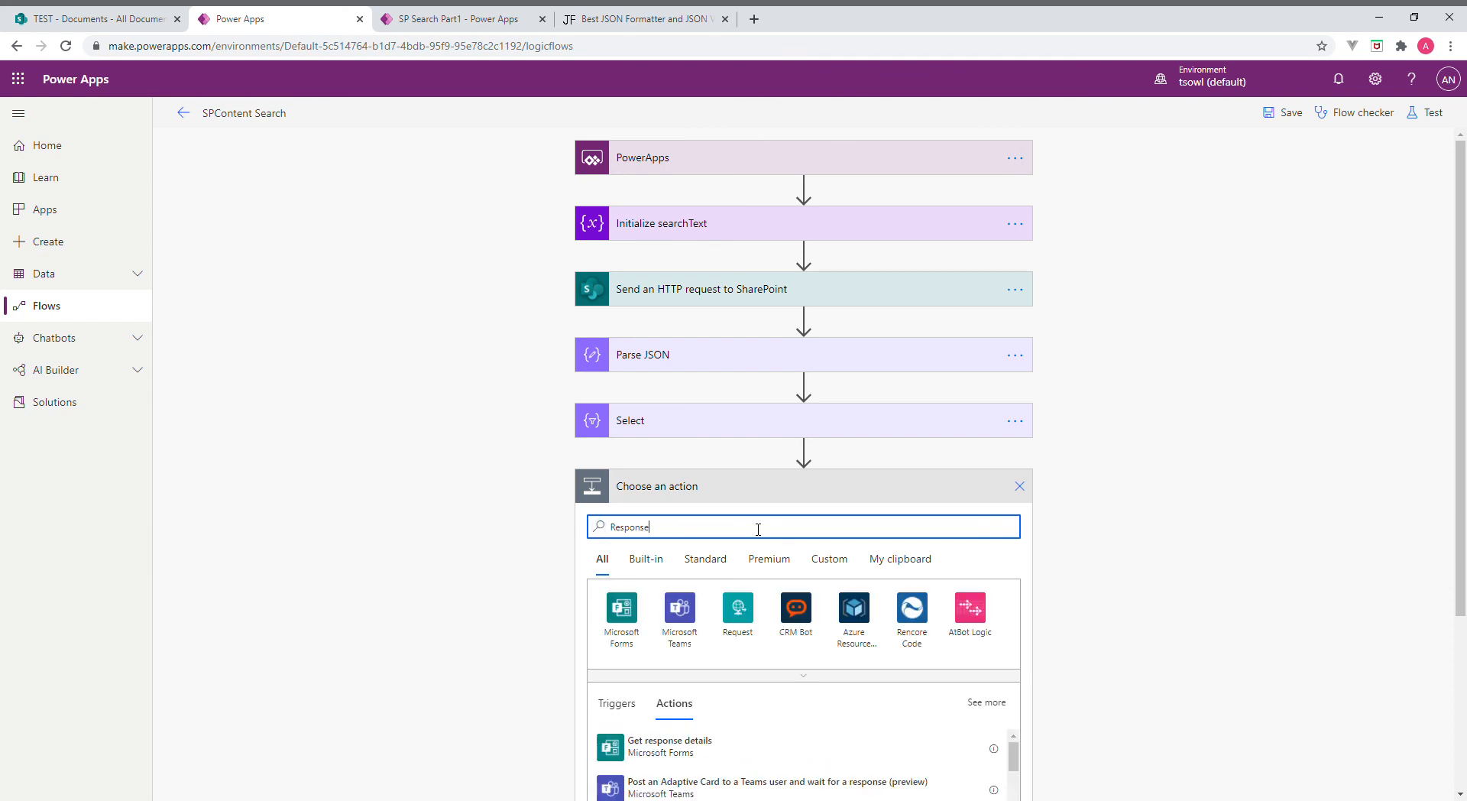
scroll(795, 727, down, 3)
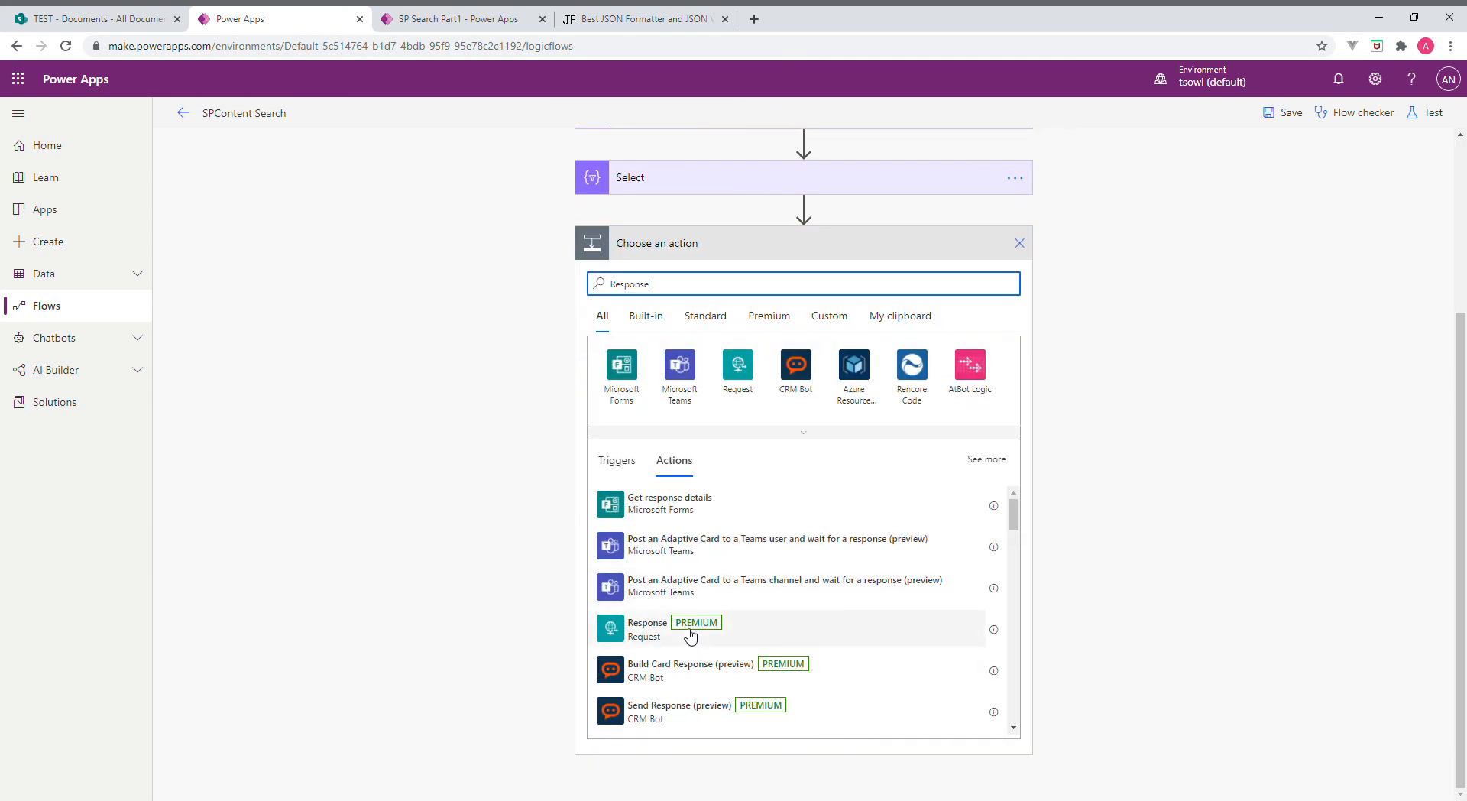
click(653, 628)
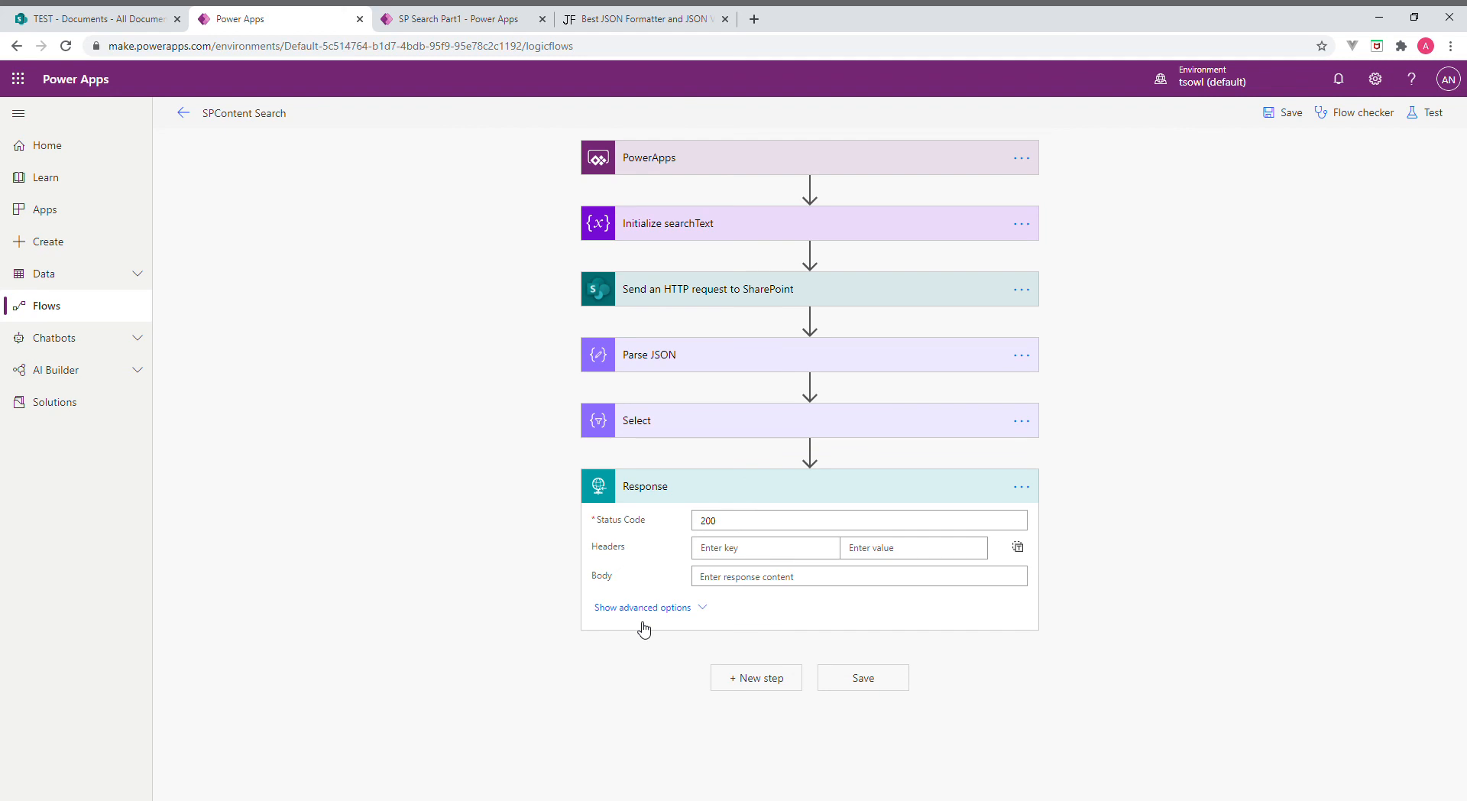
Set the Response action's Body to the Output of Select
click(742, 578)
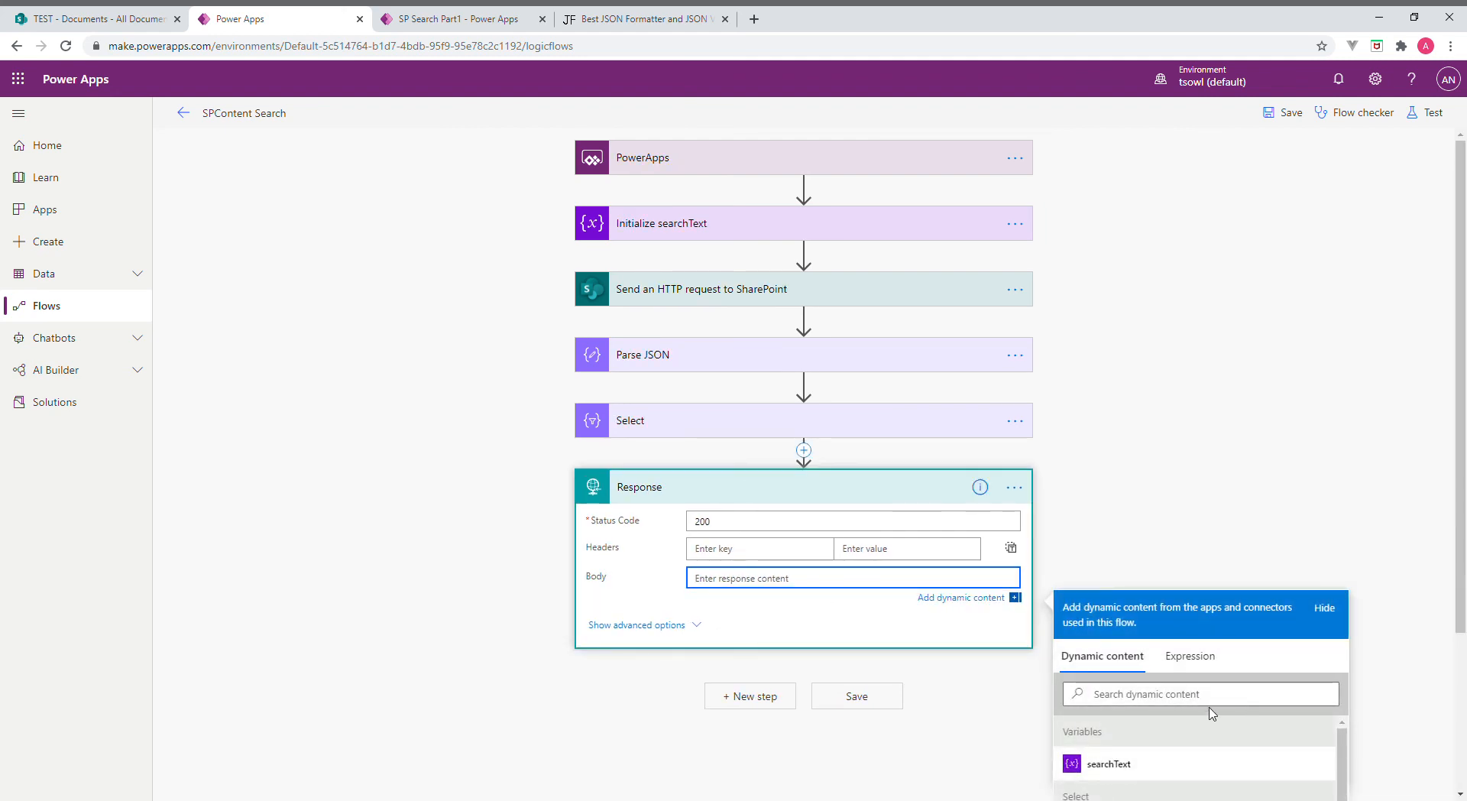
scroll(1211, 713, down, 2)
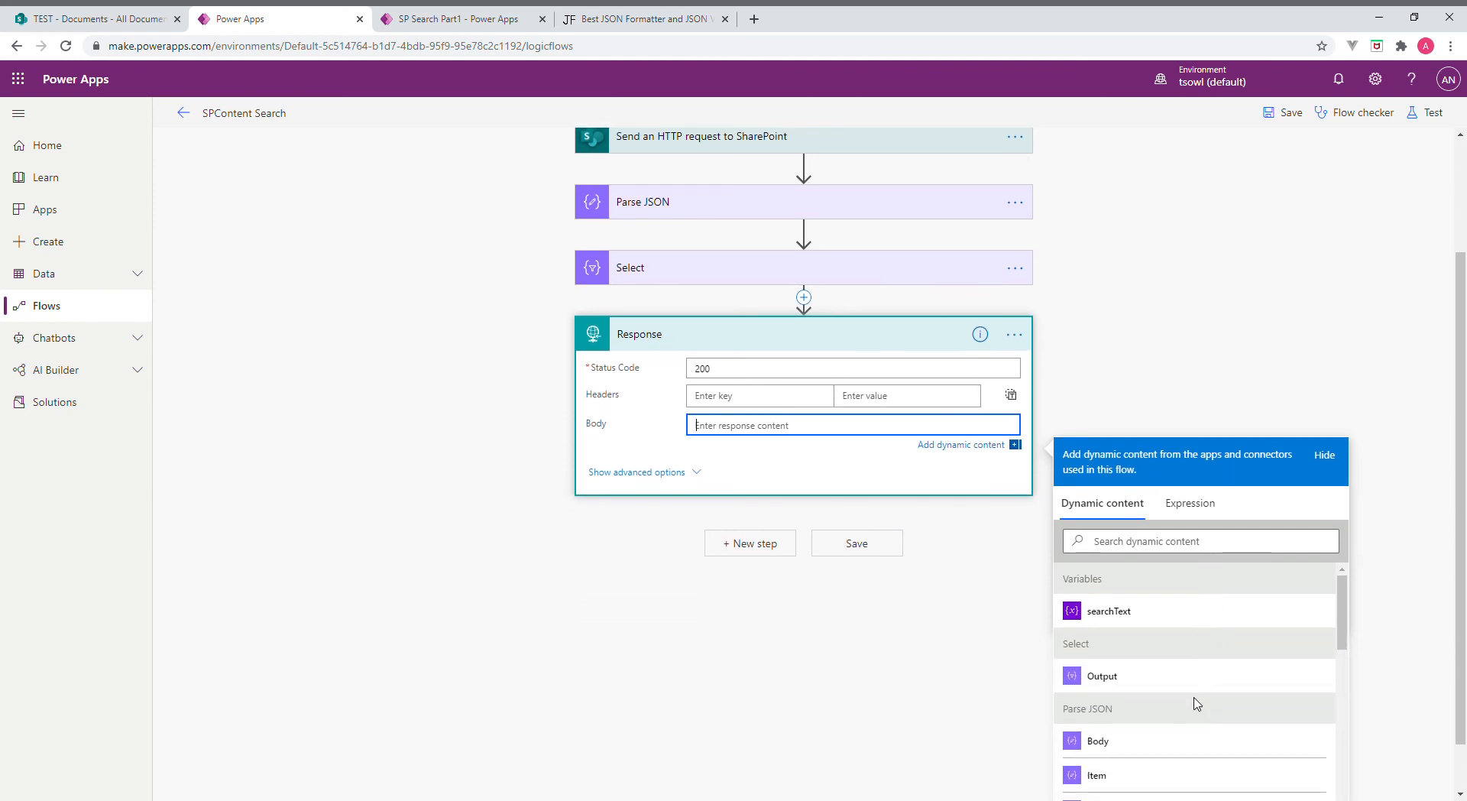
click(1114, 682)
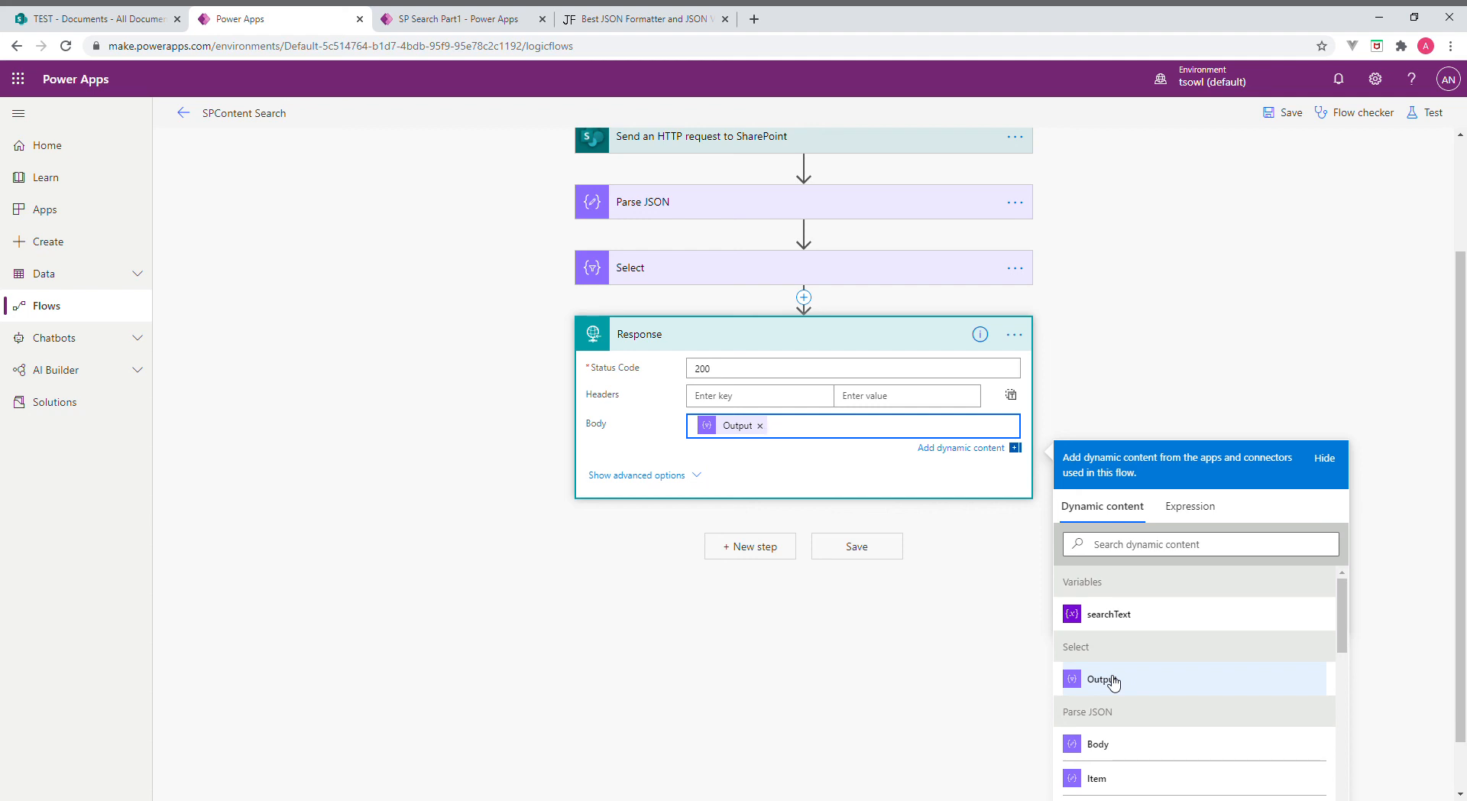
Paste an array schema with required Title, Path and ID properties as the Response Body JSON Schema and check it
click(671, 476)
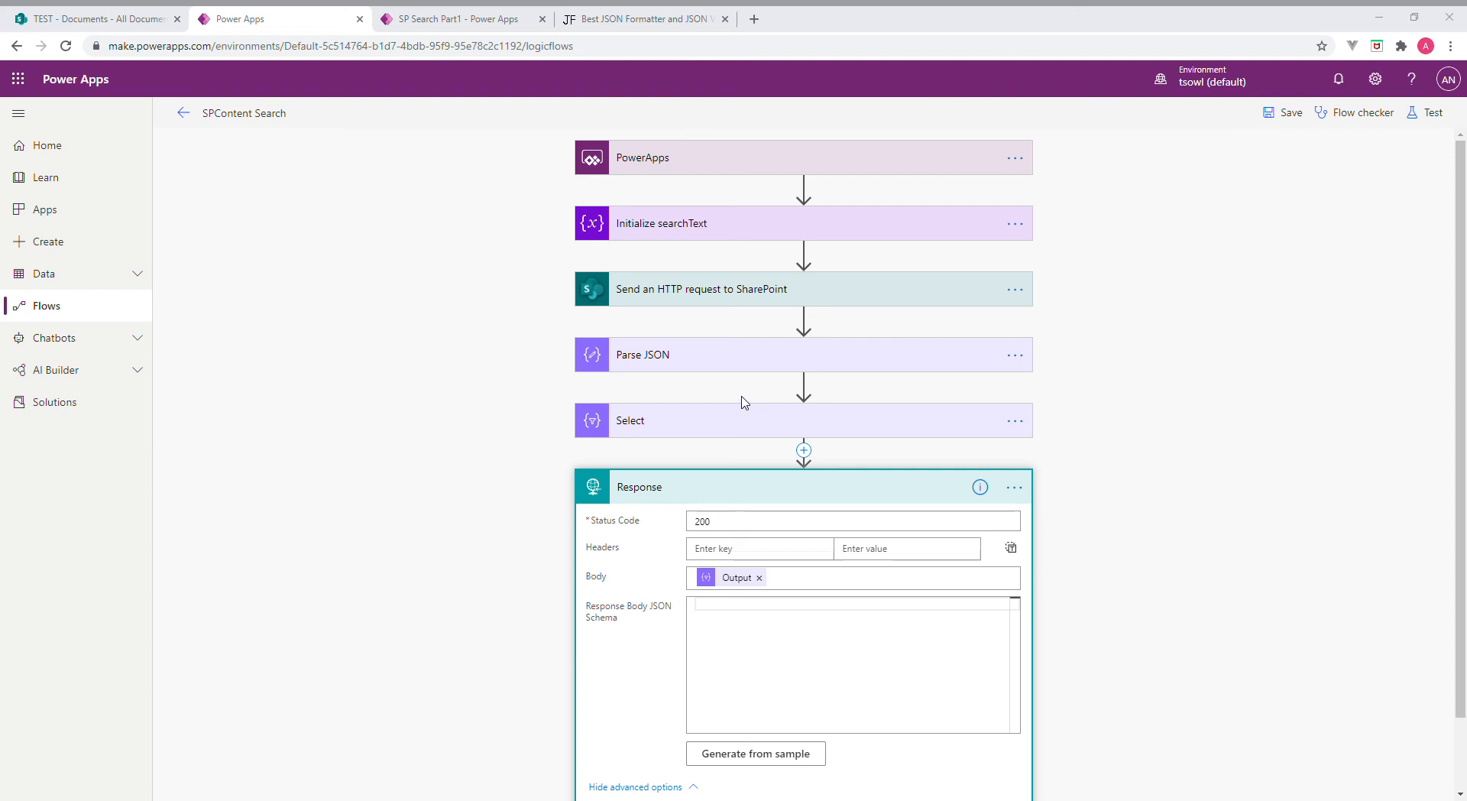
click(726, 628)
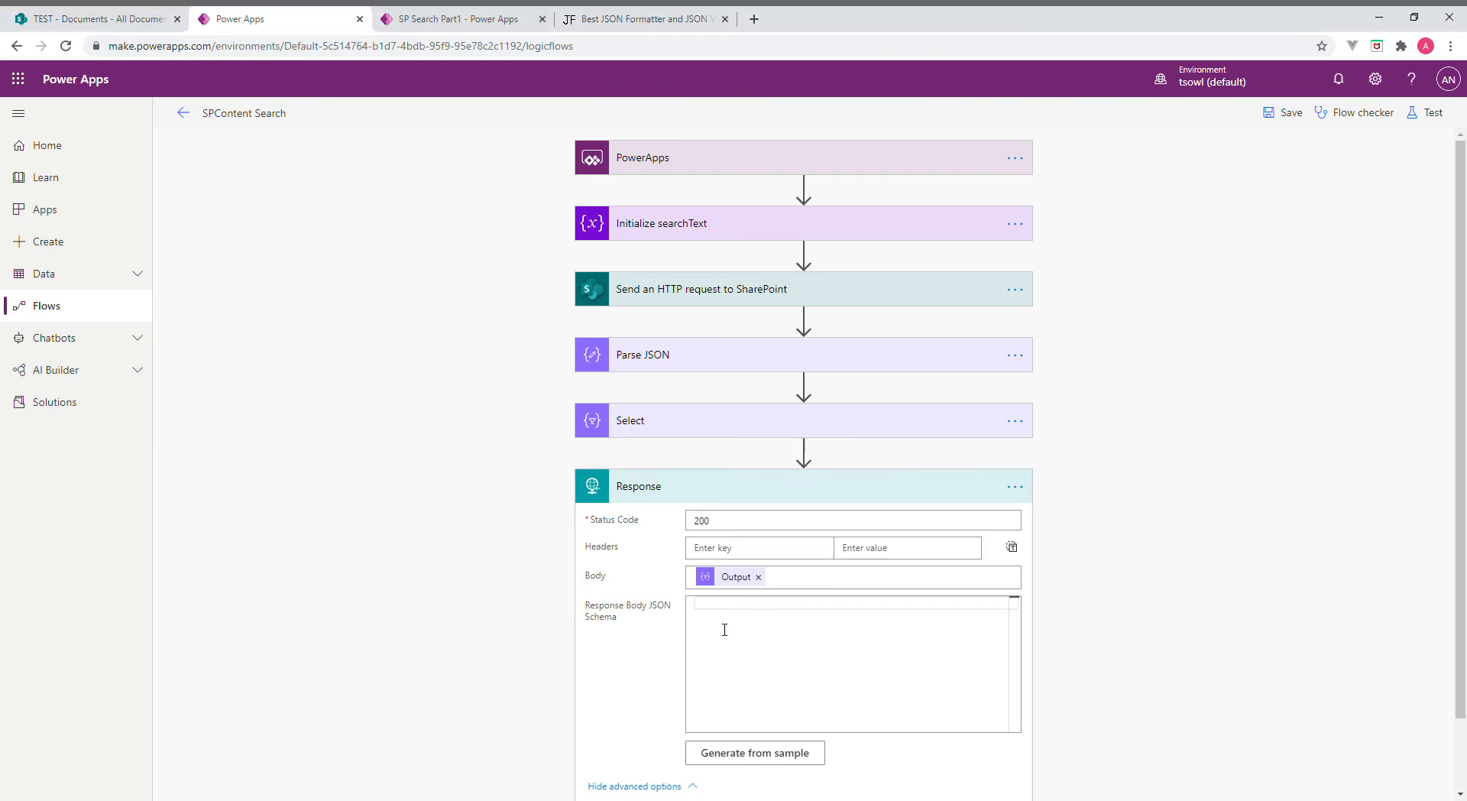
key(ctrl+v)
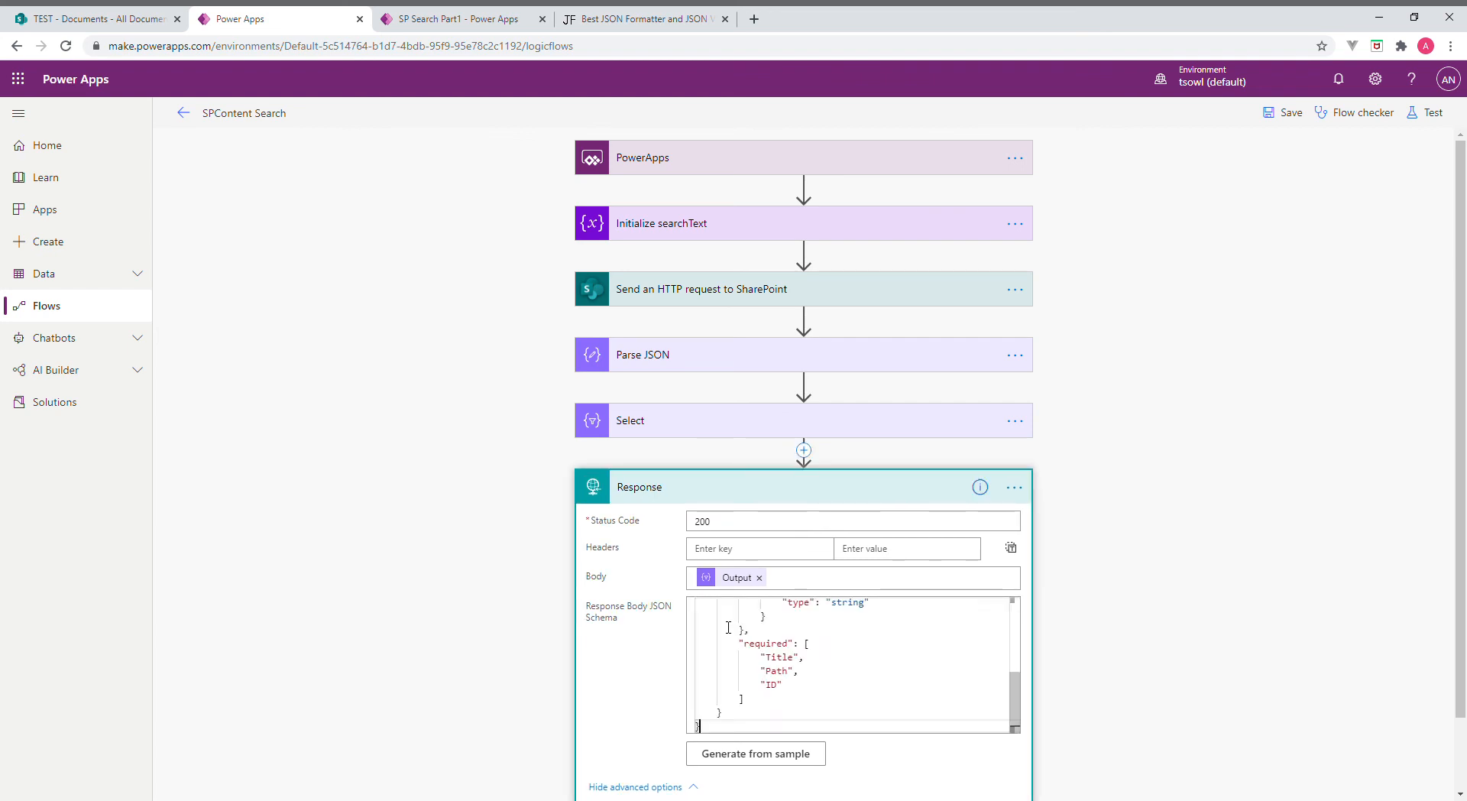
scroll(833, 657, down, 1)
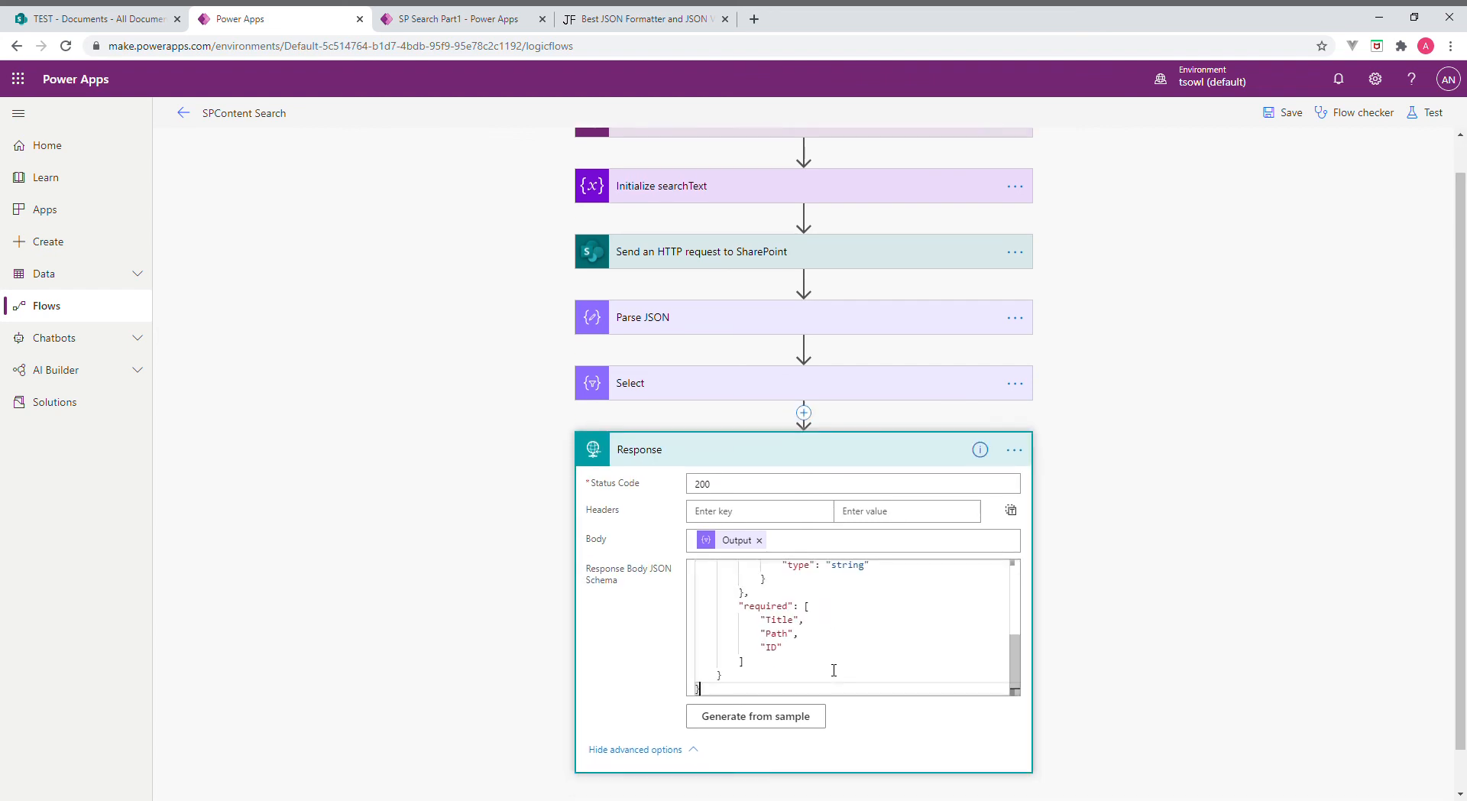
scroll(833, 604, up, 4)
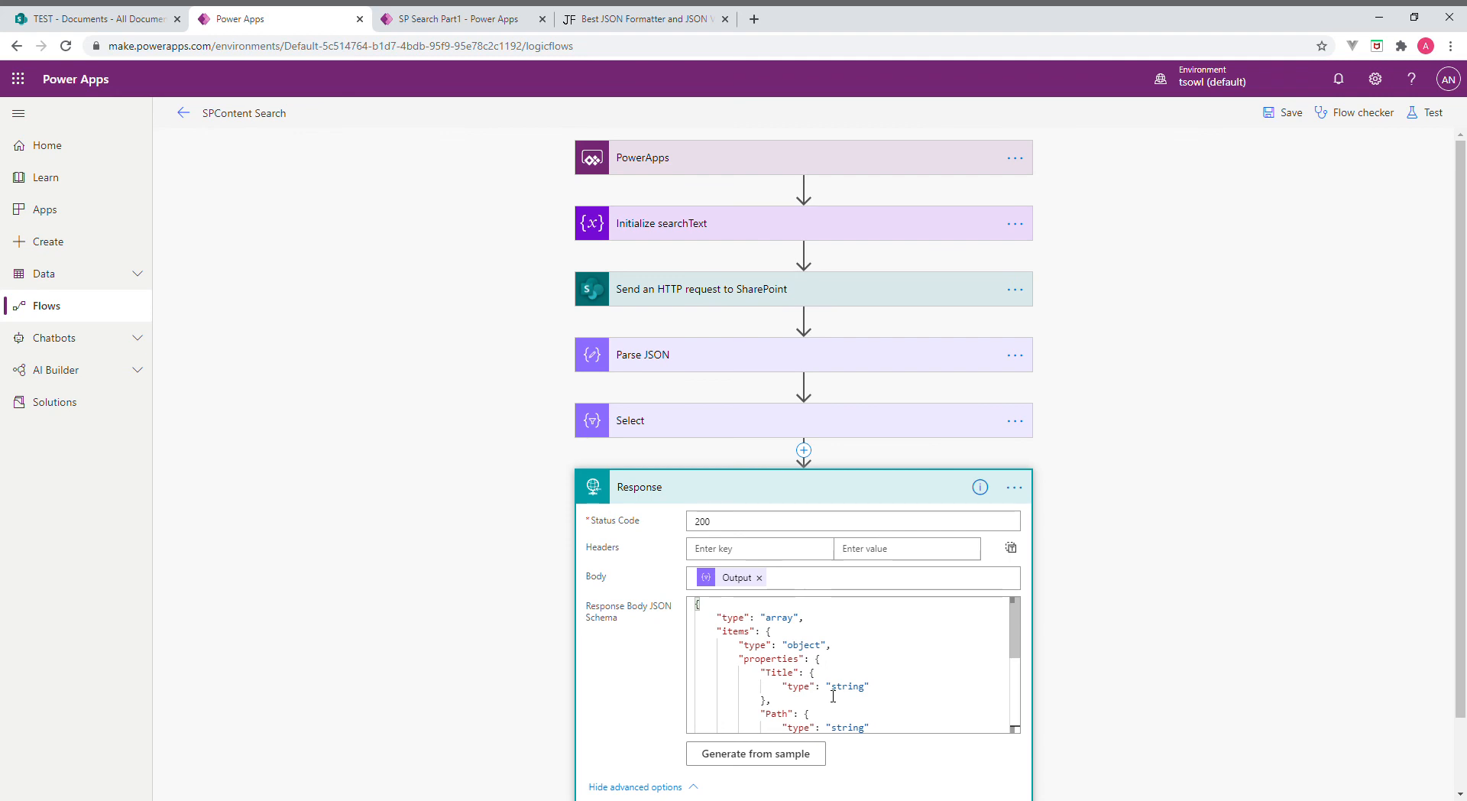
scroll(833, 696, down, 4)
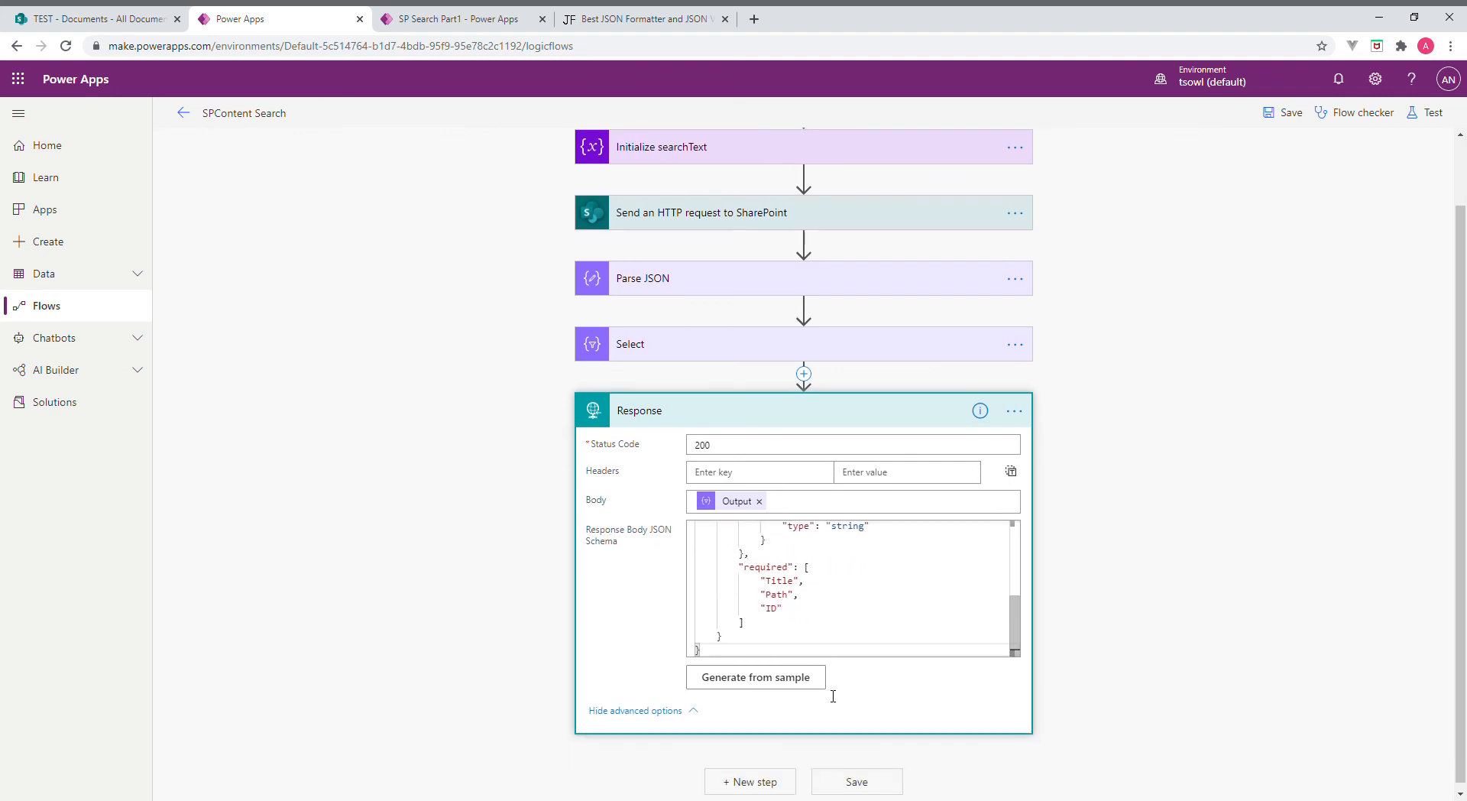
click(861, 413)
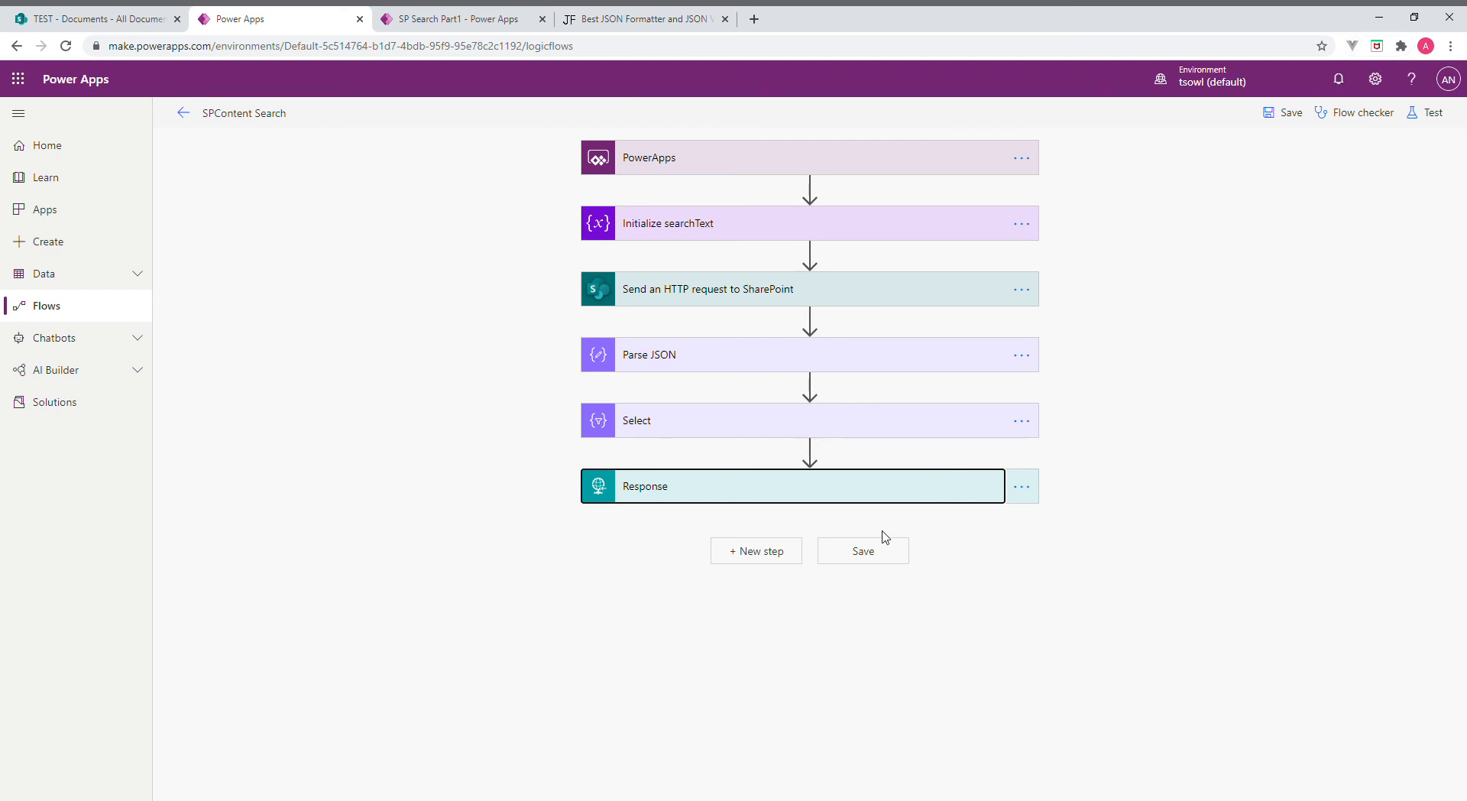
Save the flow with its Response action and run another manual test using the search value "essay"
click(869, 559)
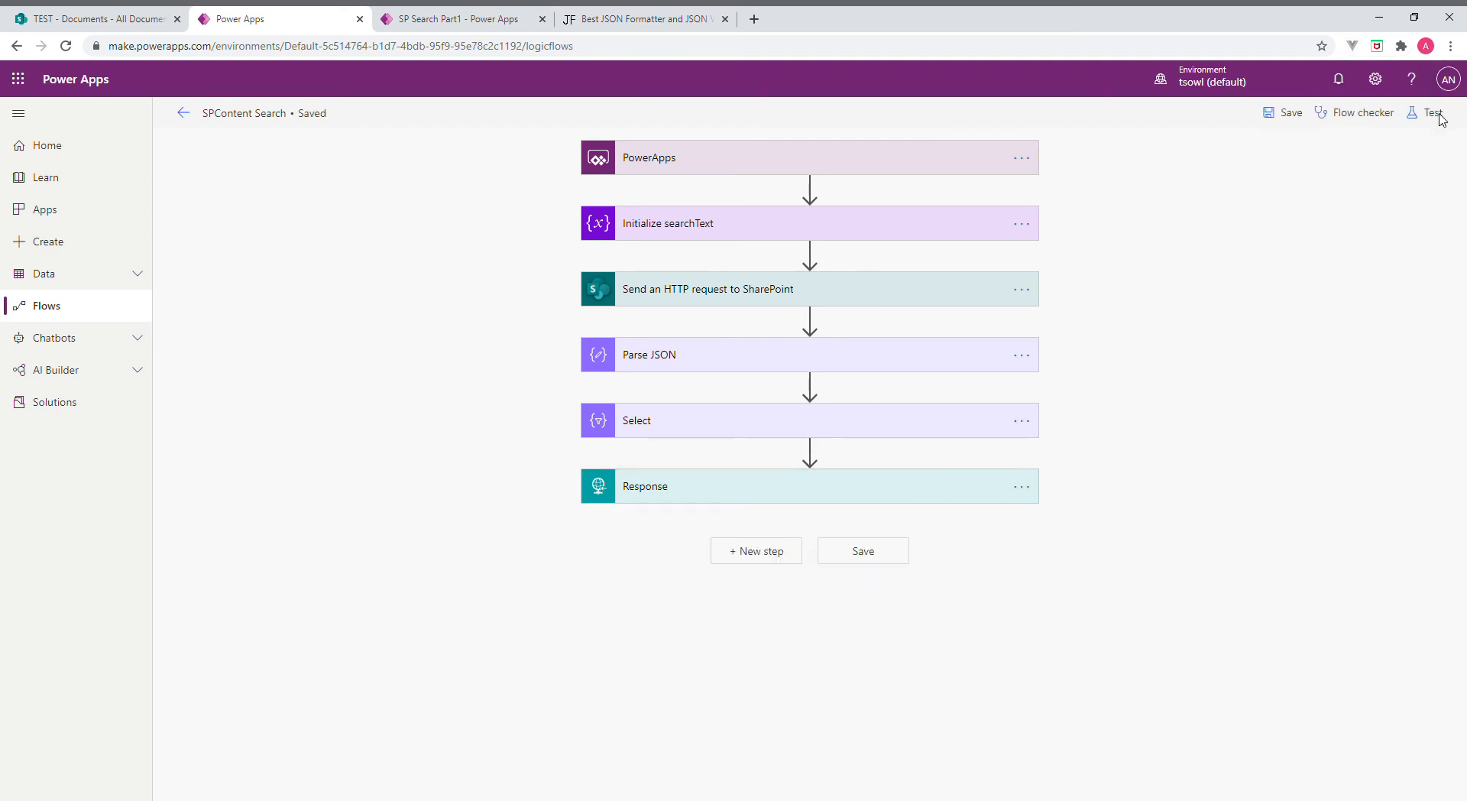
click(1450, 115)
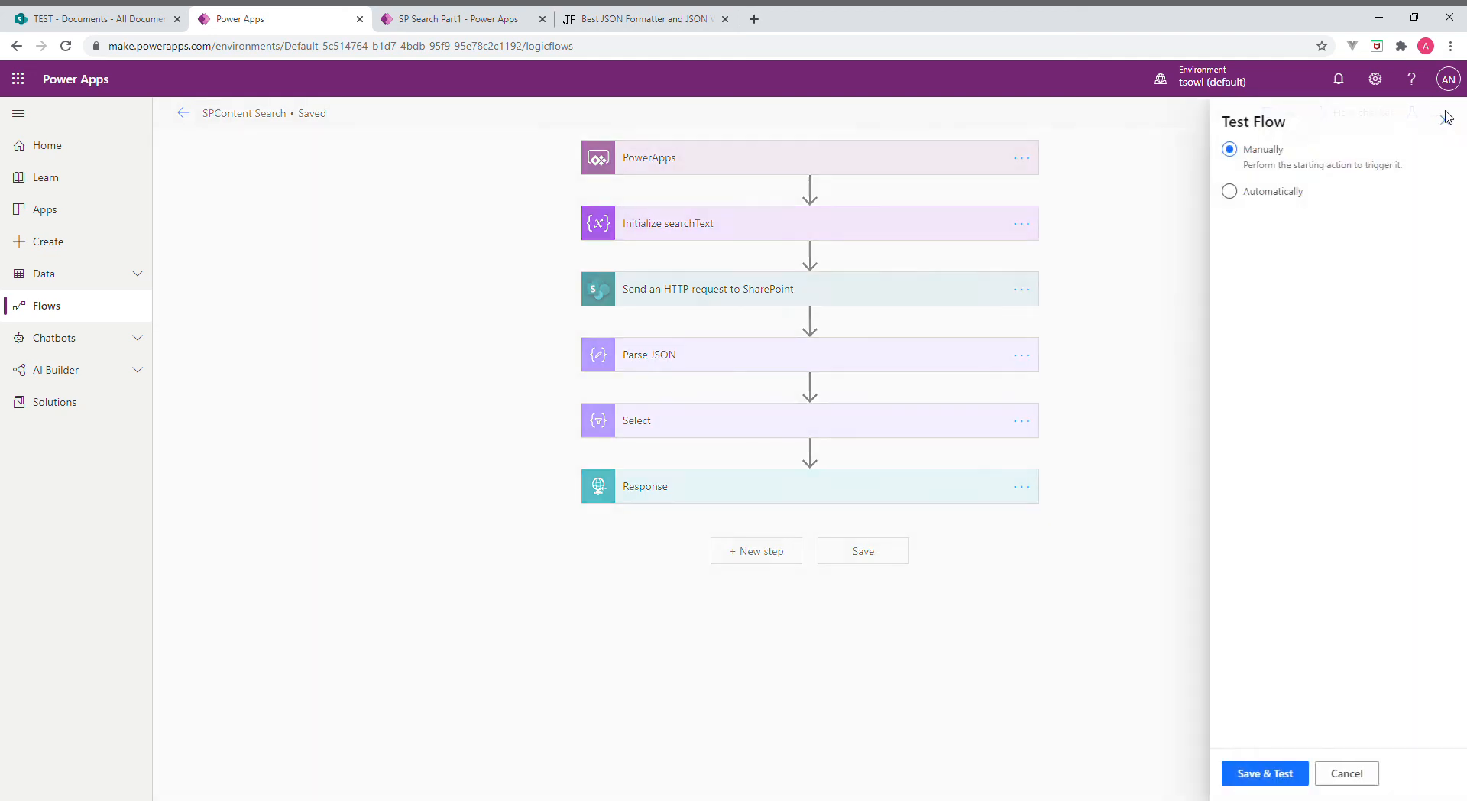
click(1281, 775)
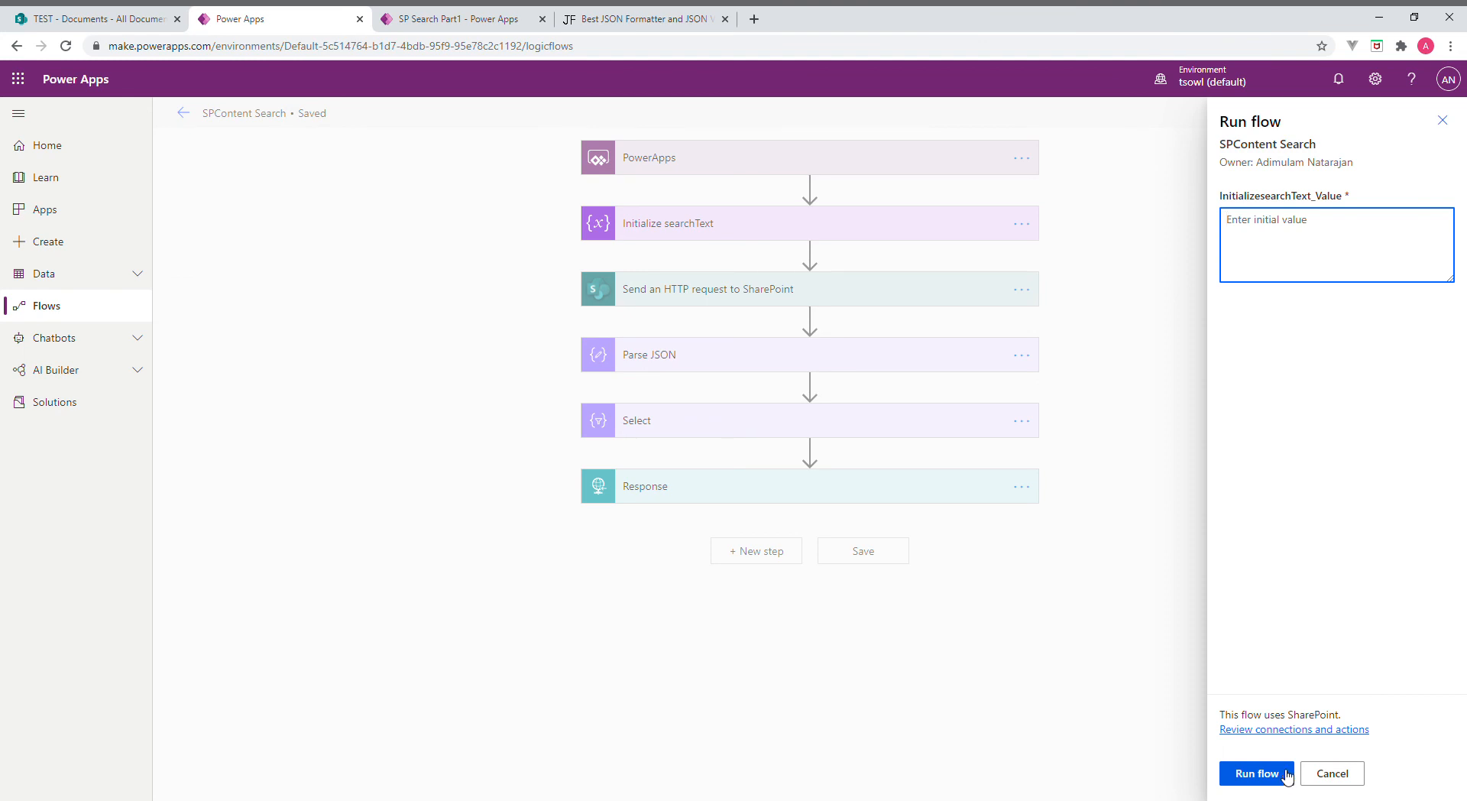
text(essay)
click(1257, 773)
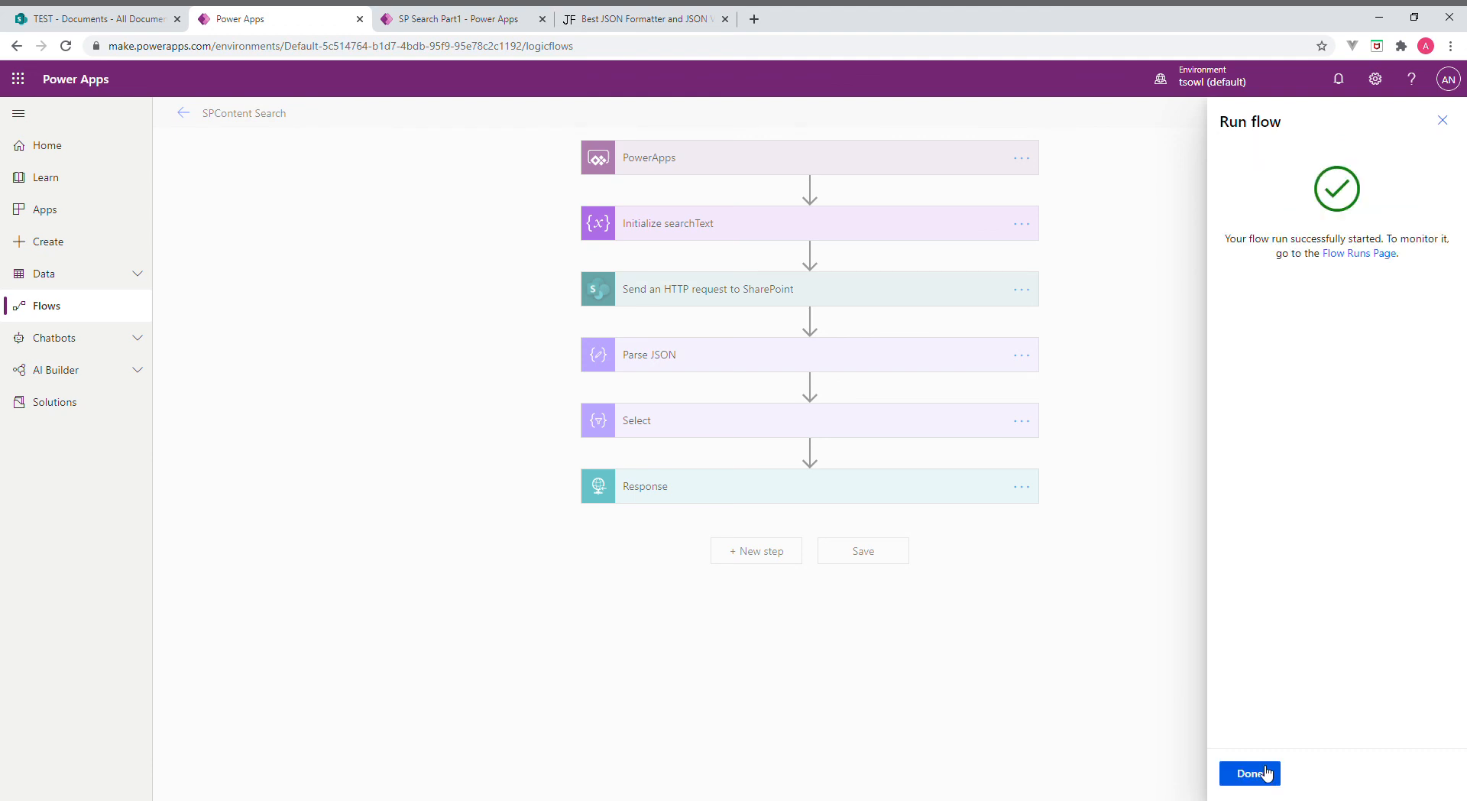
click(1266, 774)
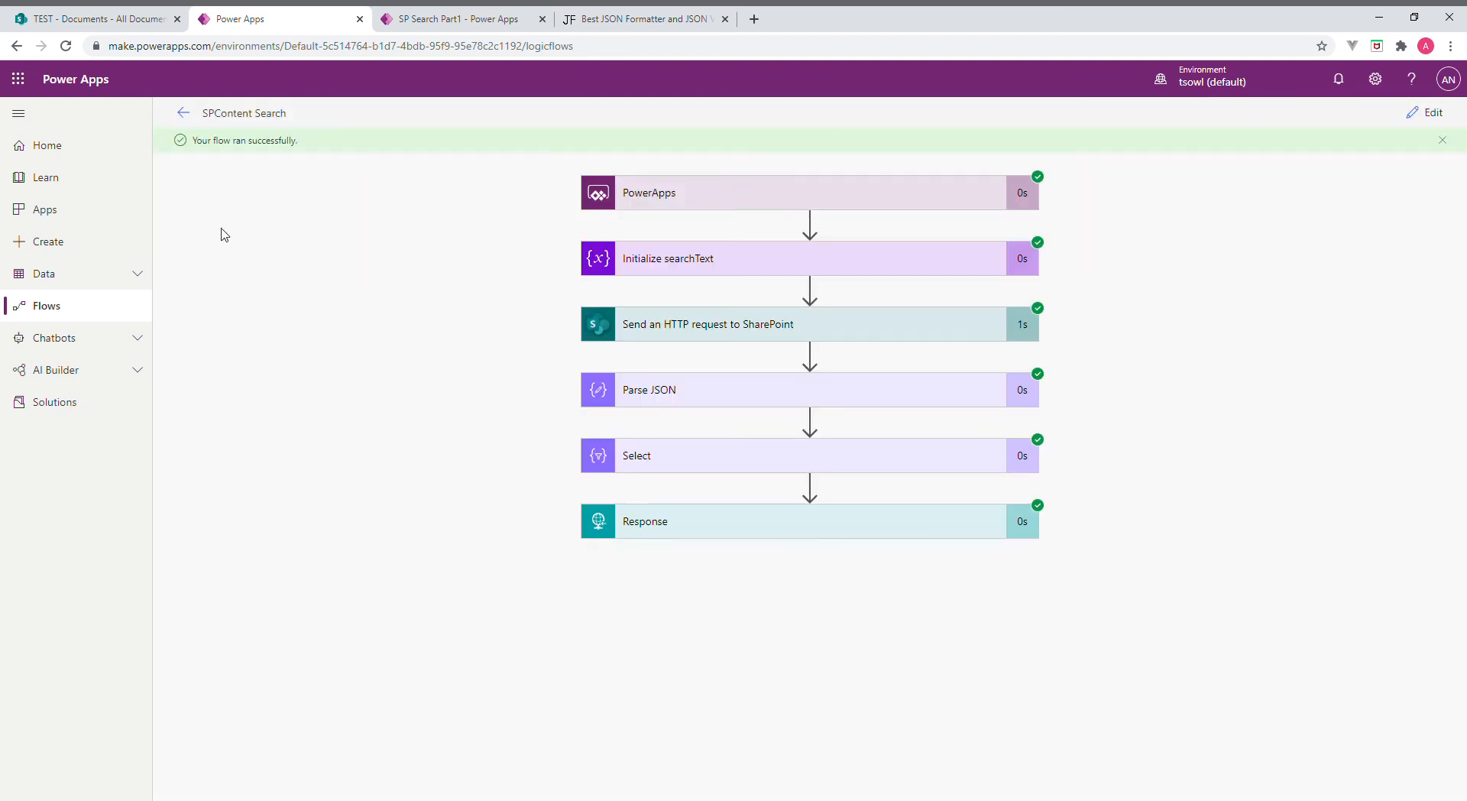
Review the Response action's body, schema and outputs in the run results, and return to editing the flow
click(697, 523)
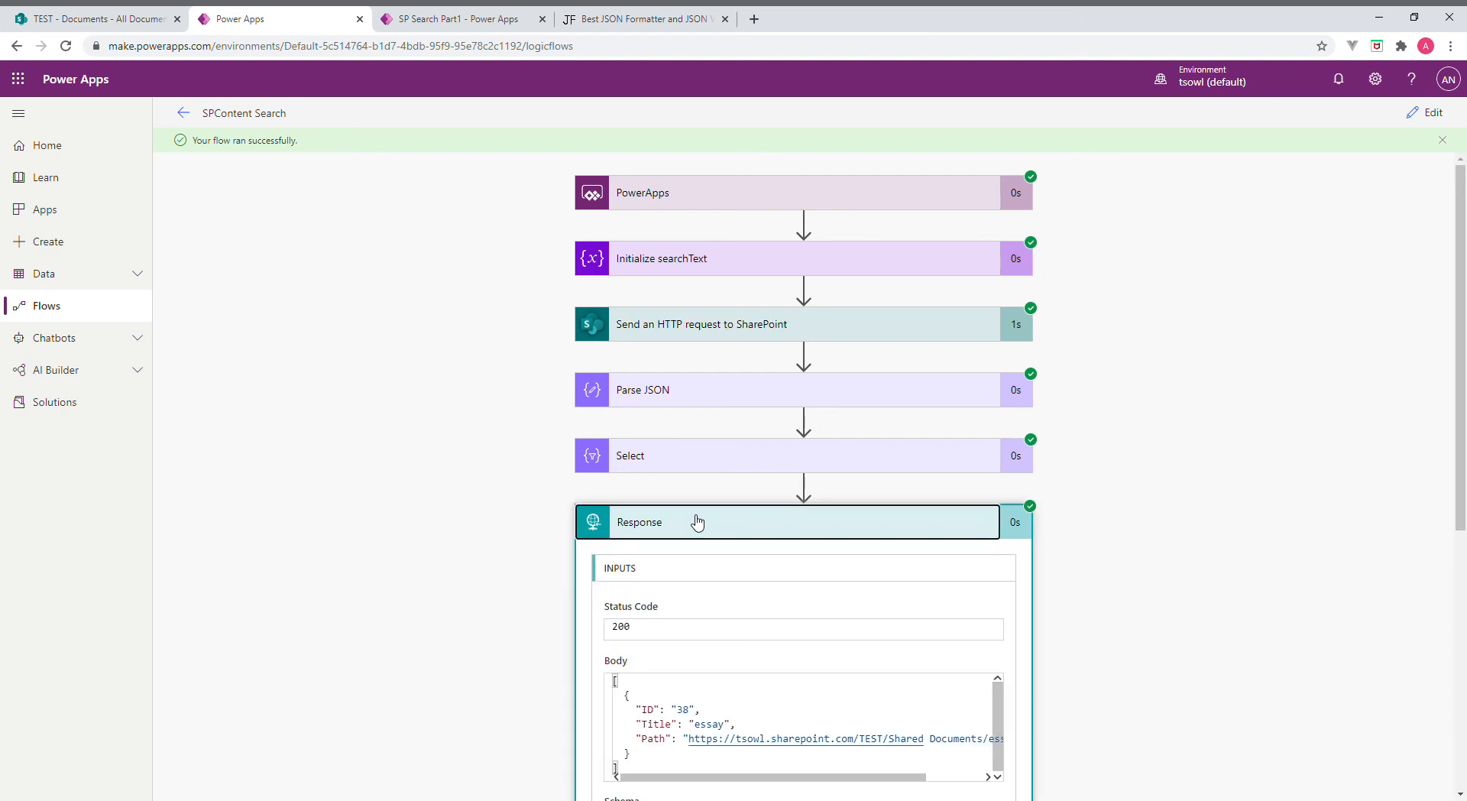
scroll(695, 622, down, 4)
scroll(696, 622, down, 5)
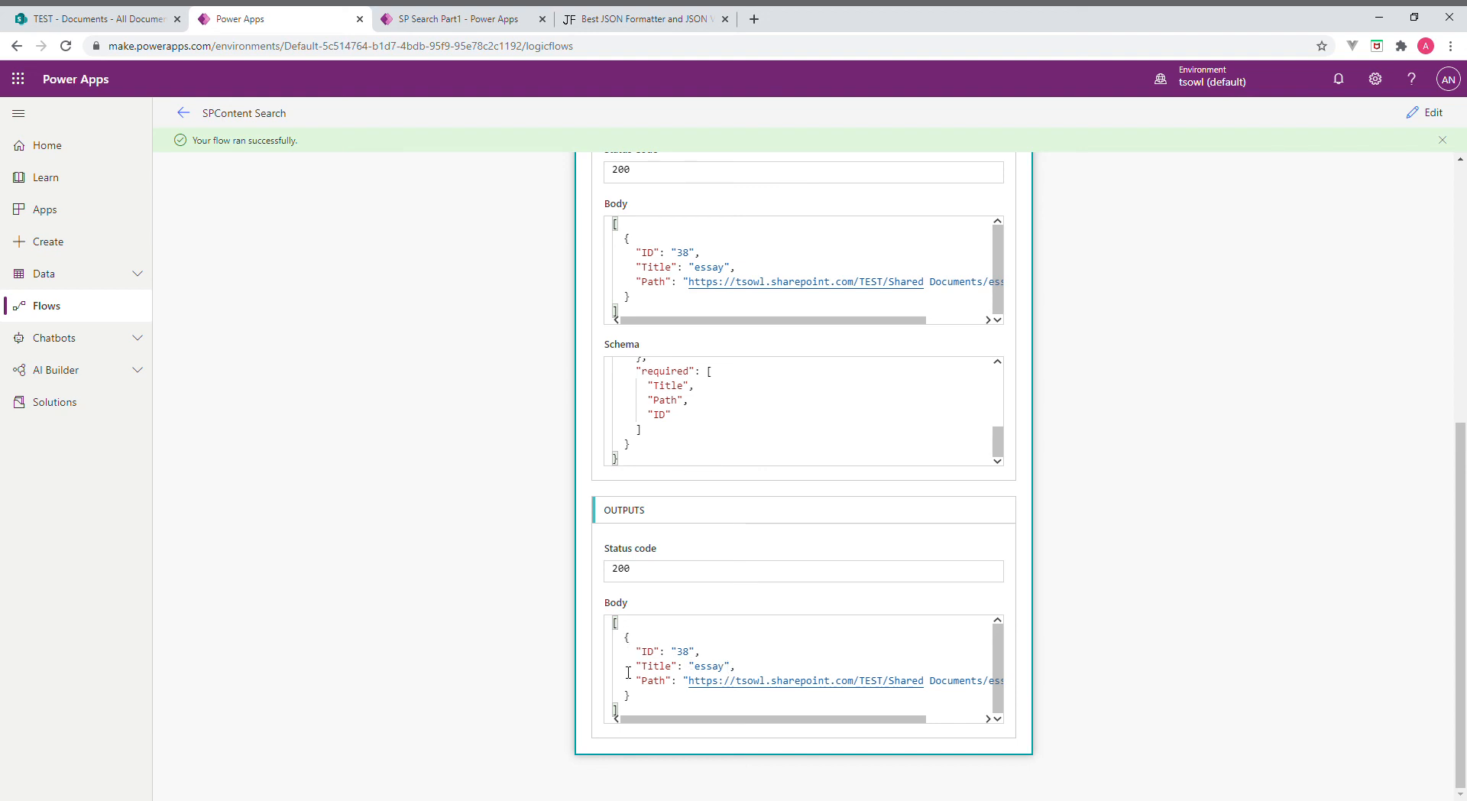
click(1432, 113)
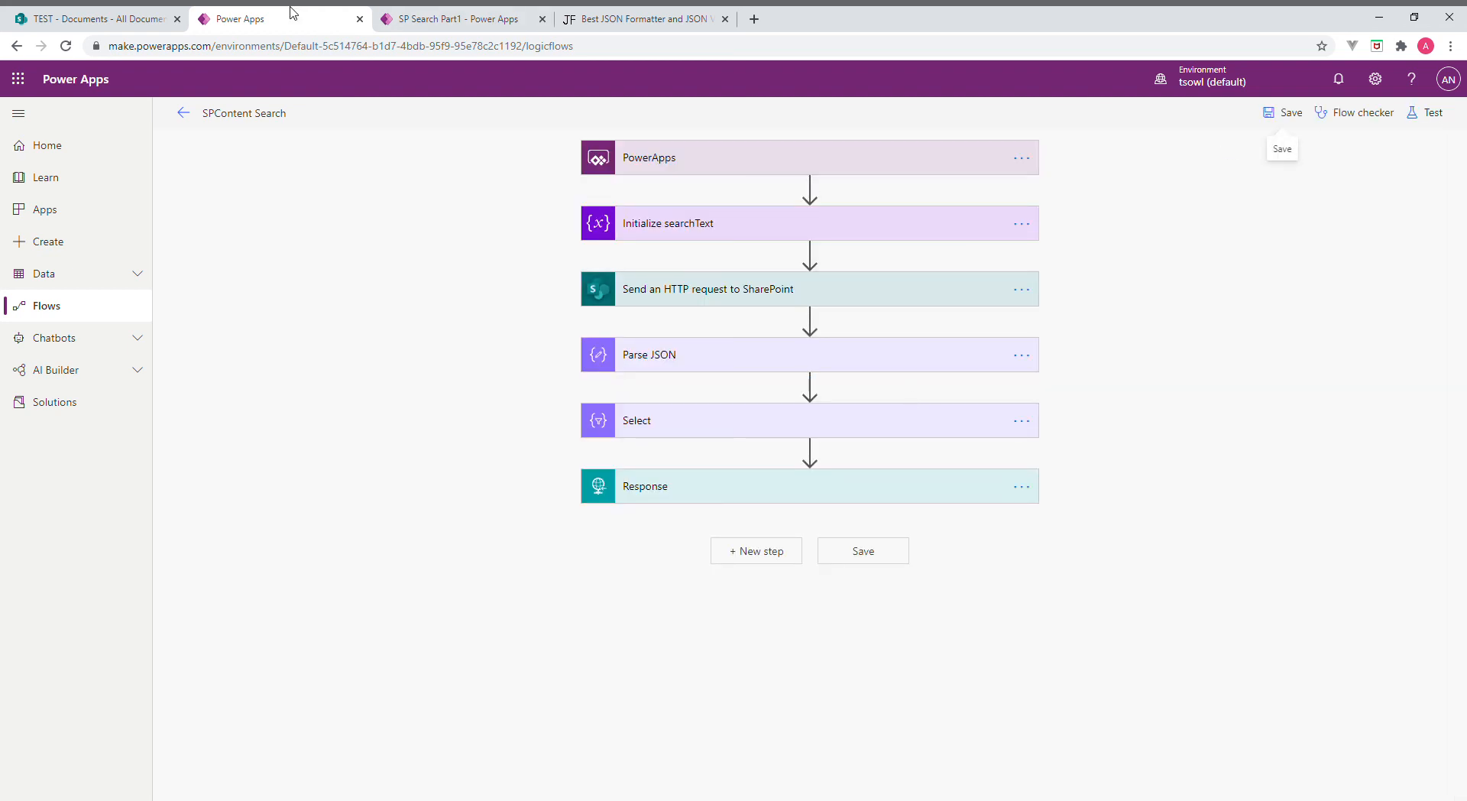
Open magic.pdf from the SharePoint Documents library, look through its text for a search word, and return to the library
click(77, 23)
scroll(516, 478, down, 8)
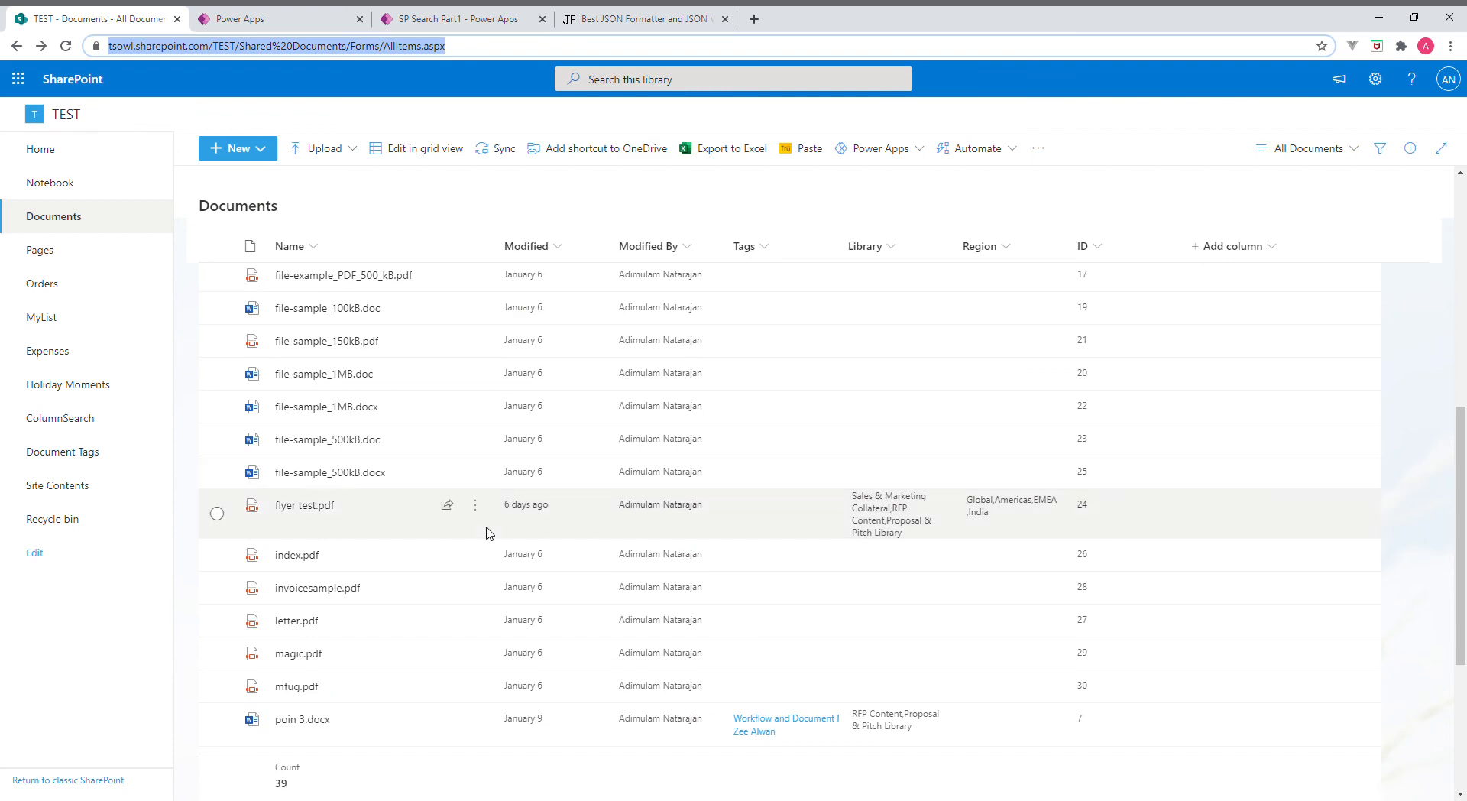
click(302, 656)
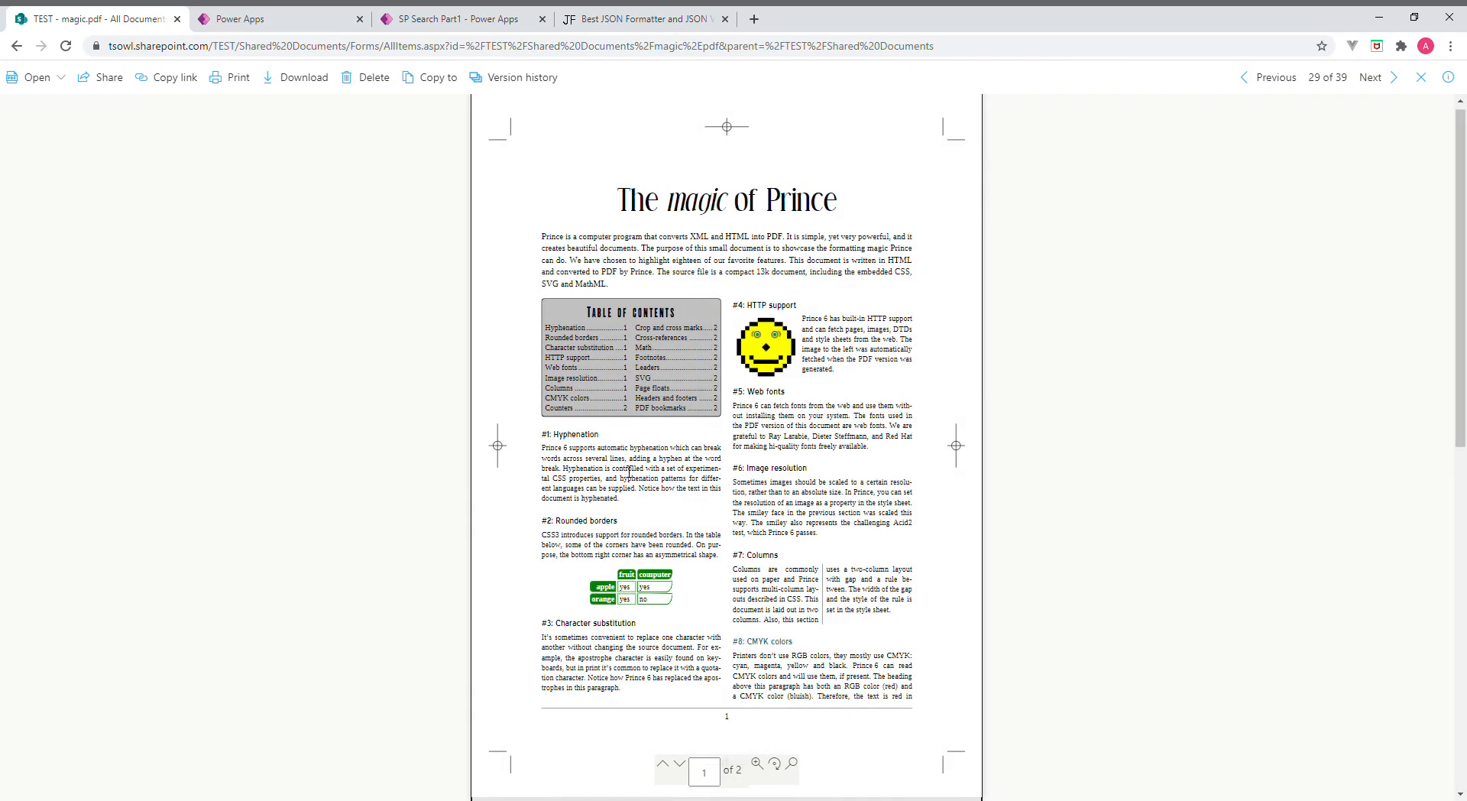
scroll(628, 472, down, 1)
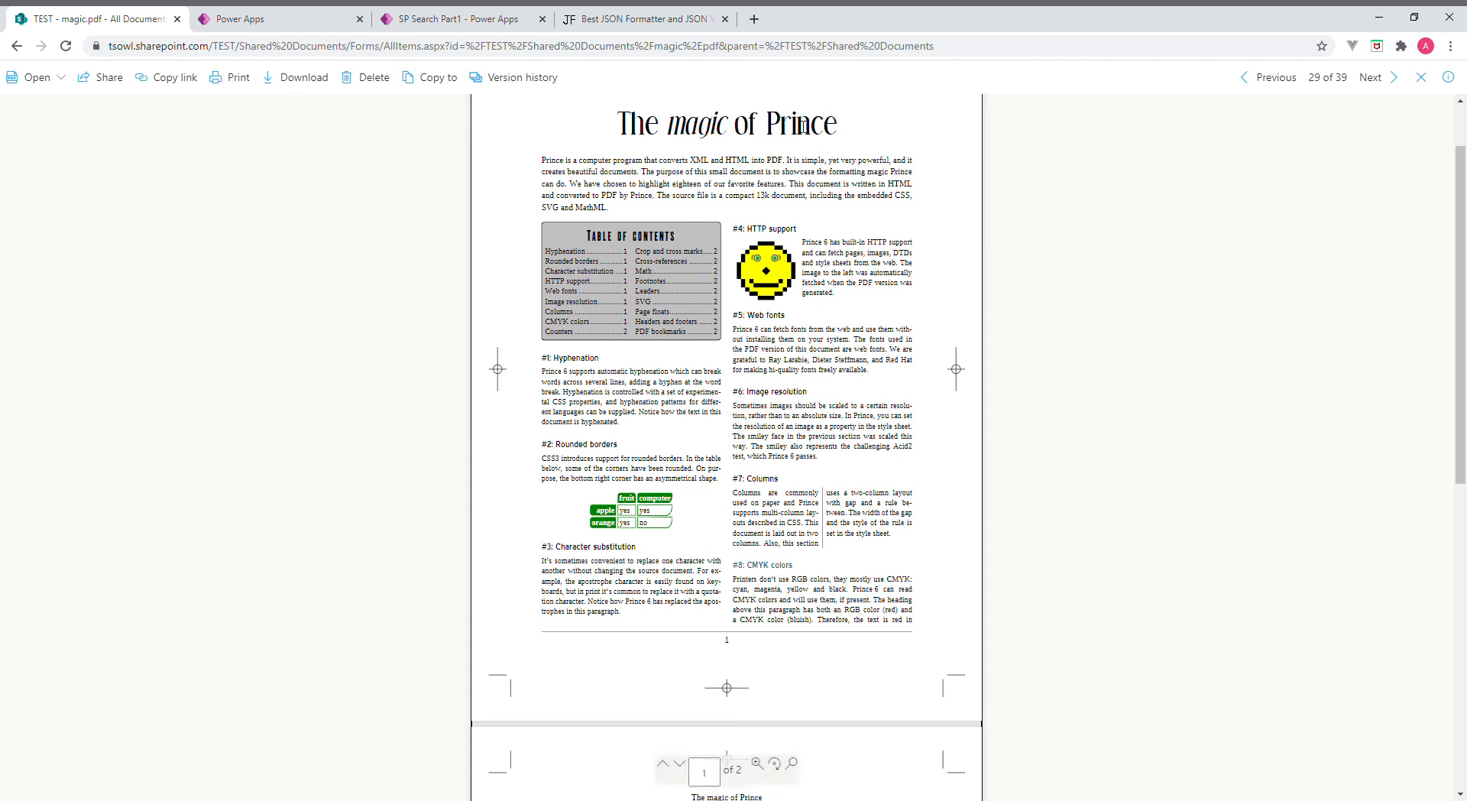
click(17, 46)
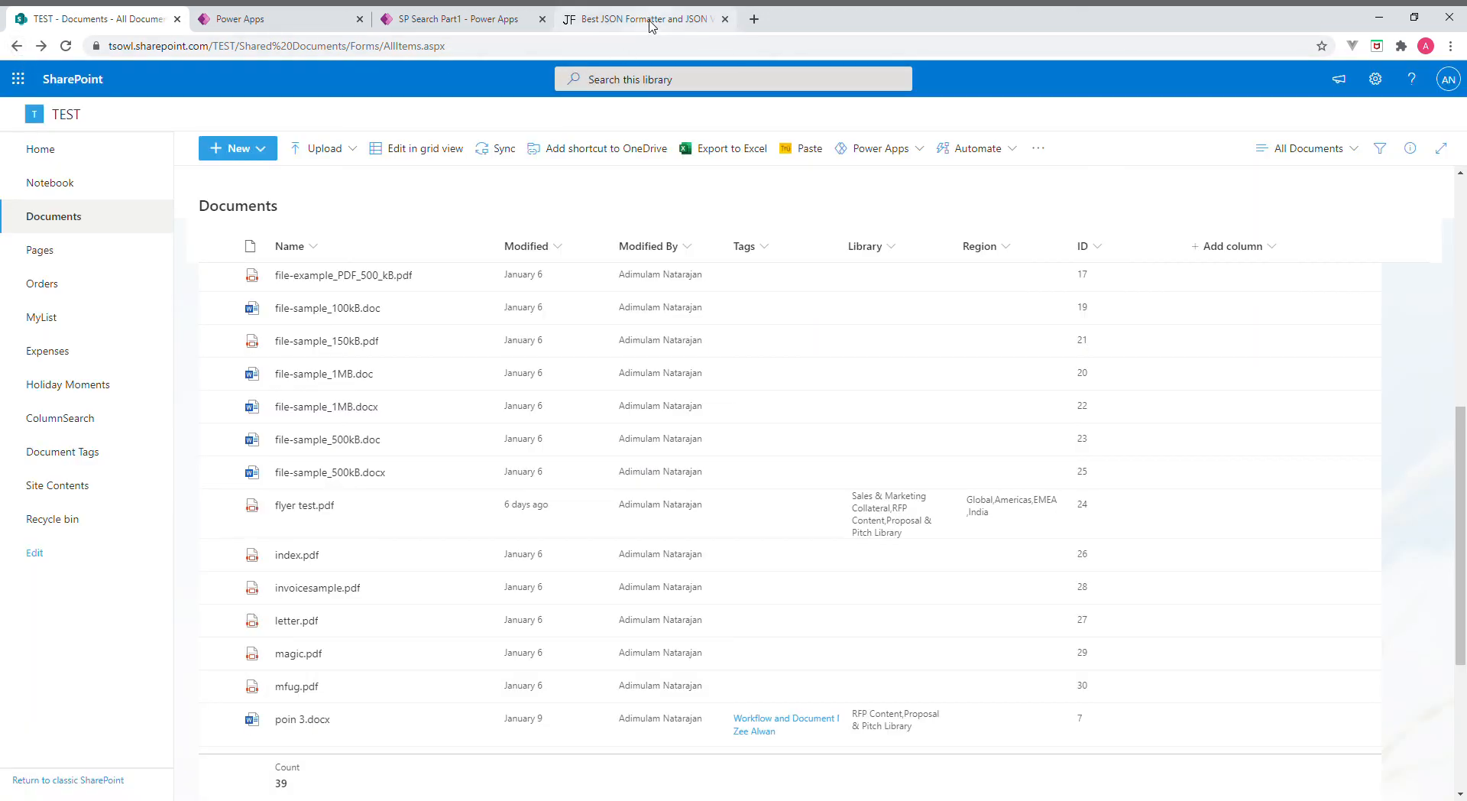
Switch to the SP Search Part1 app and search the documents for "Price"
click(409, 21)
click(305, 152)
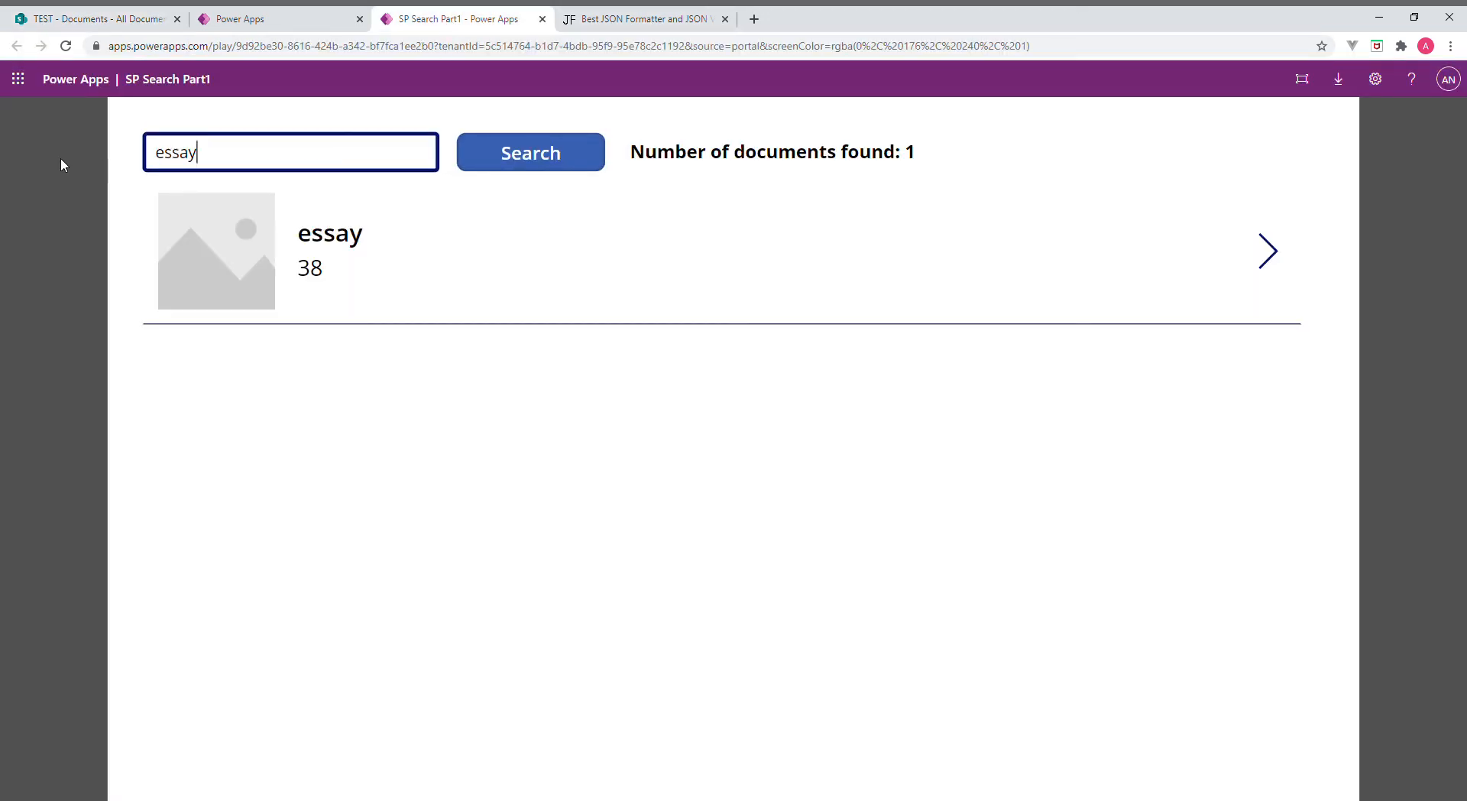
key(shift+Left)
key(shift+Left)
key(shift+Left)
key(BackSpace)
key(BackSpace)
key(BackSpace)
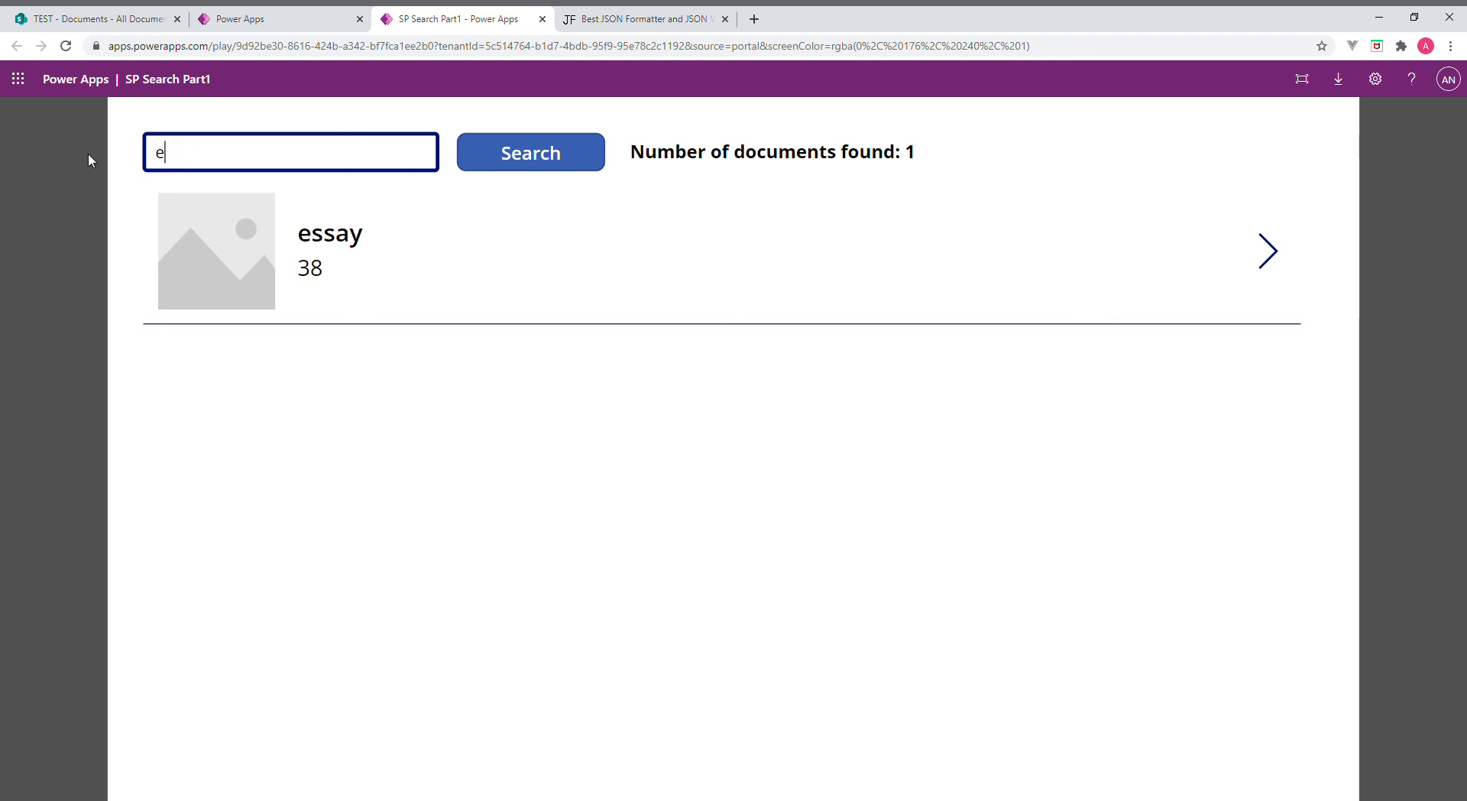
text(Price)
click(557, 170)
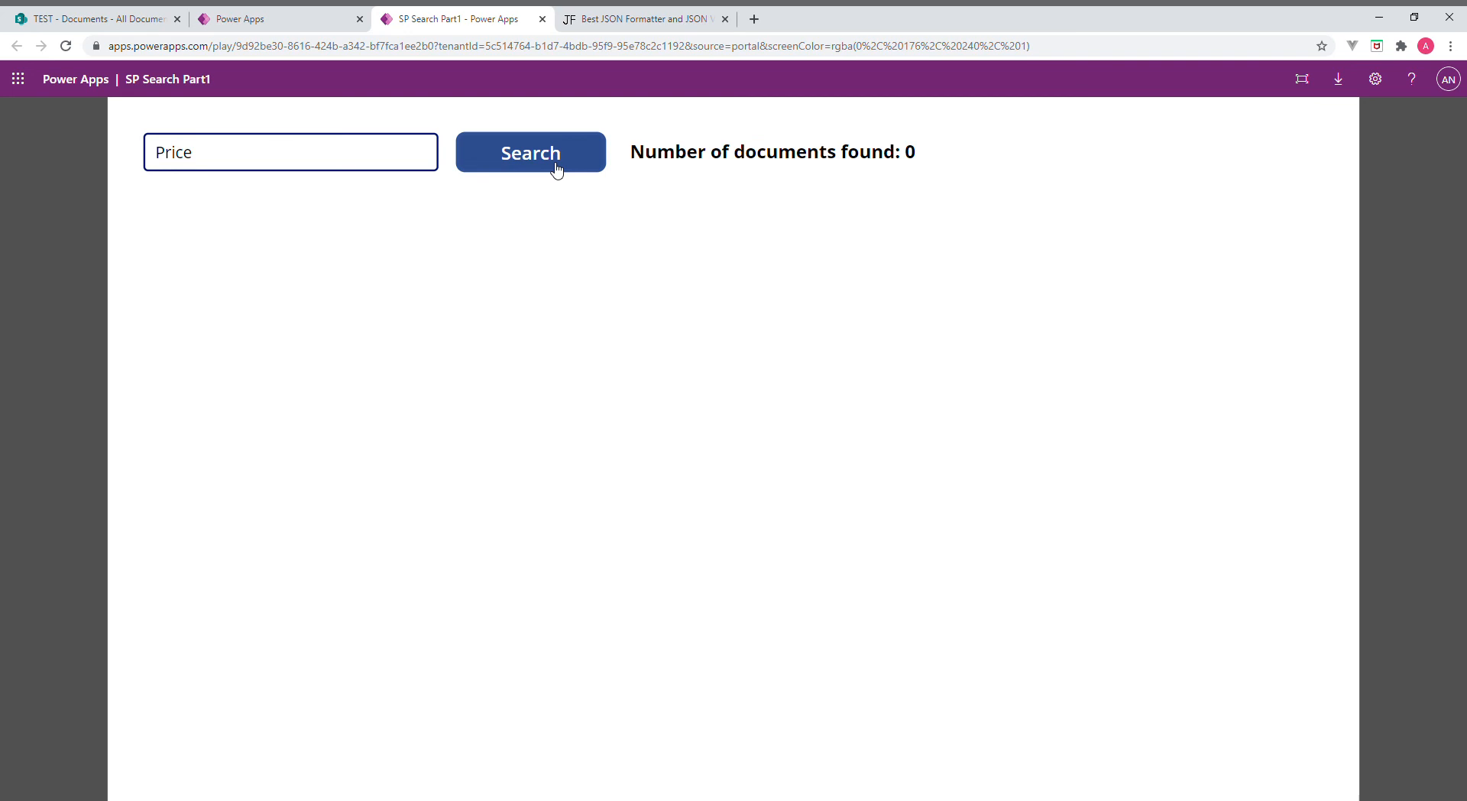
Switch back to the SPContent Search flow and run a manual test with the search value "Prince"
click(291, 25)
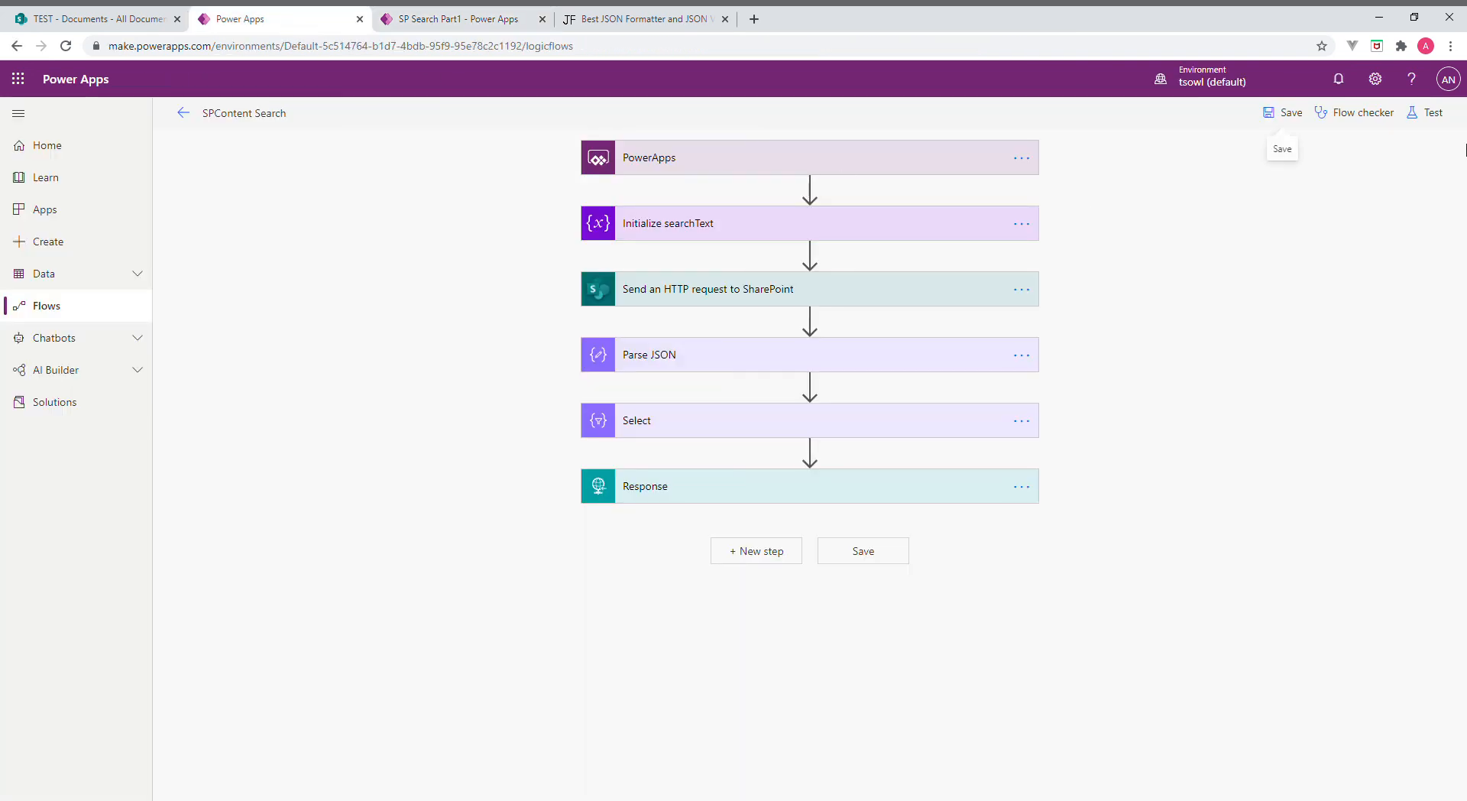
click(1449, 116)
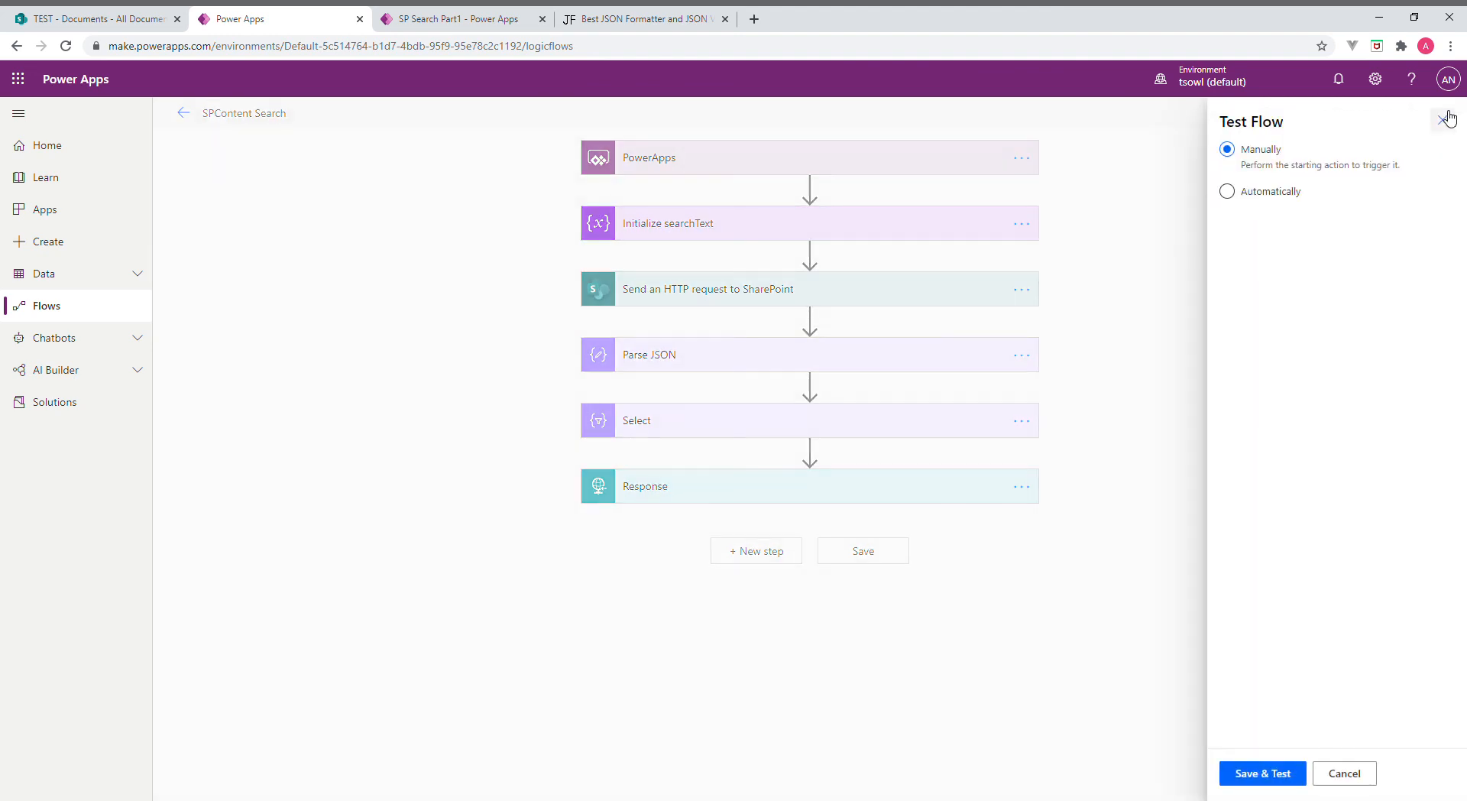
click(1254, 773)
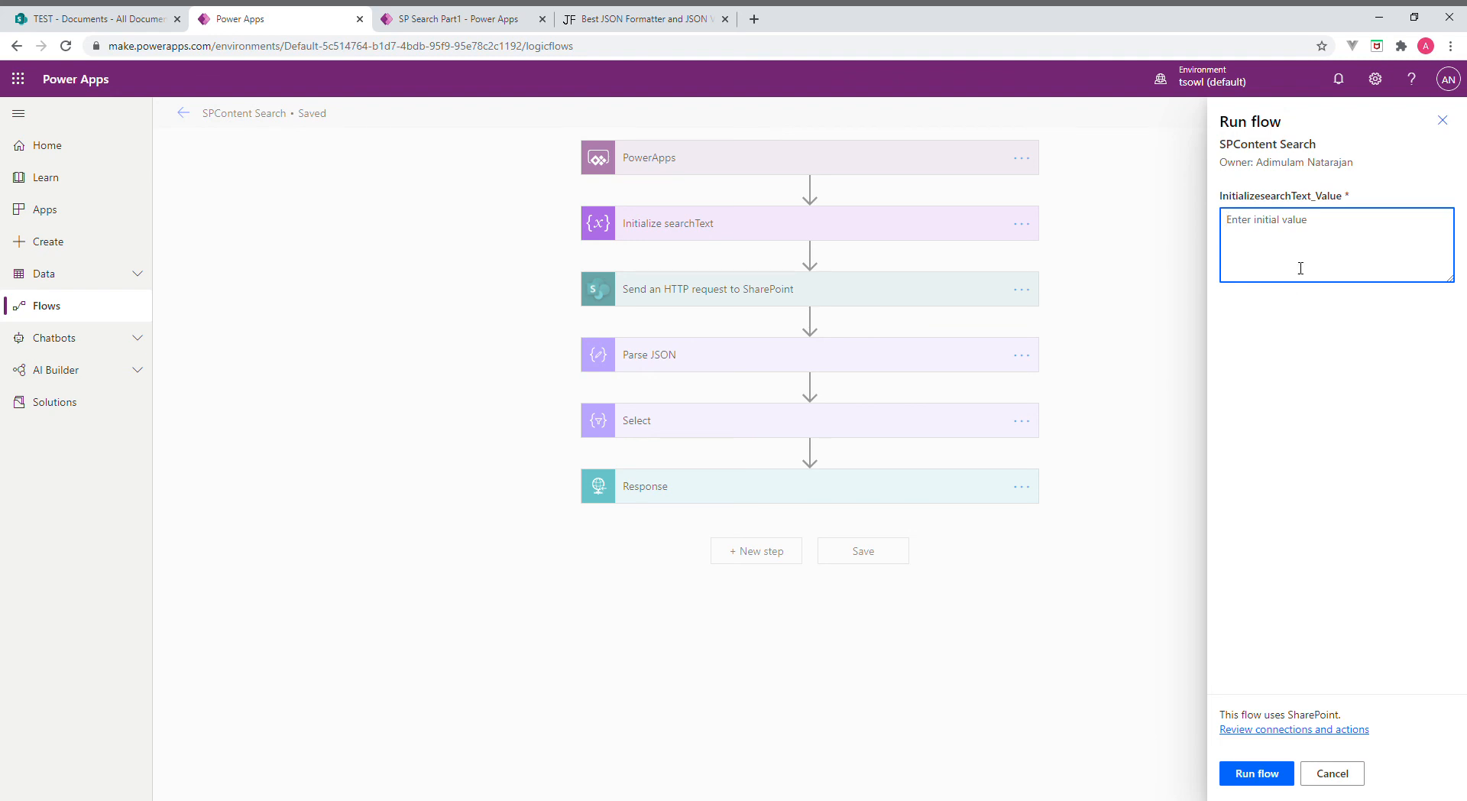
text(Prince)
click(1250, 779)
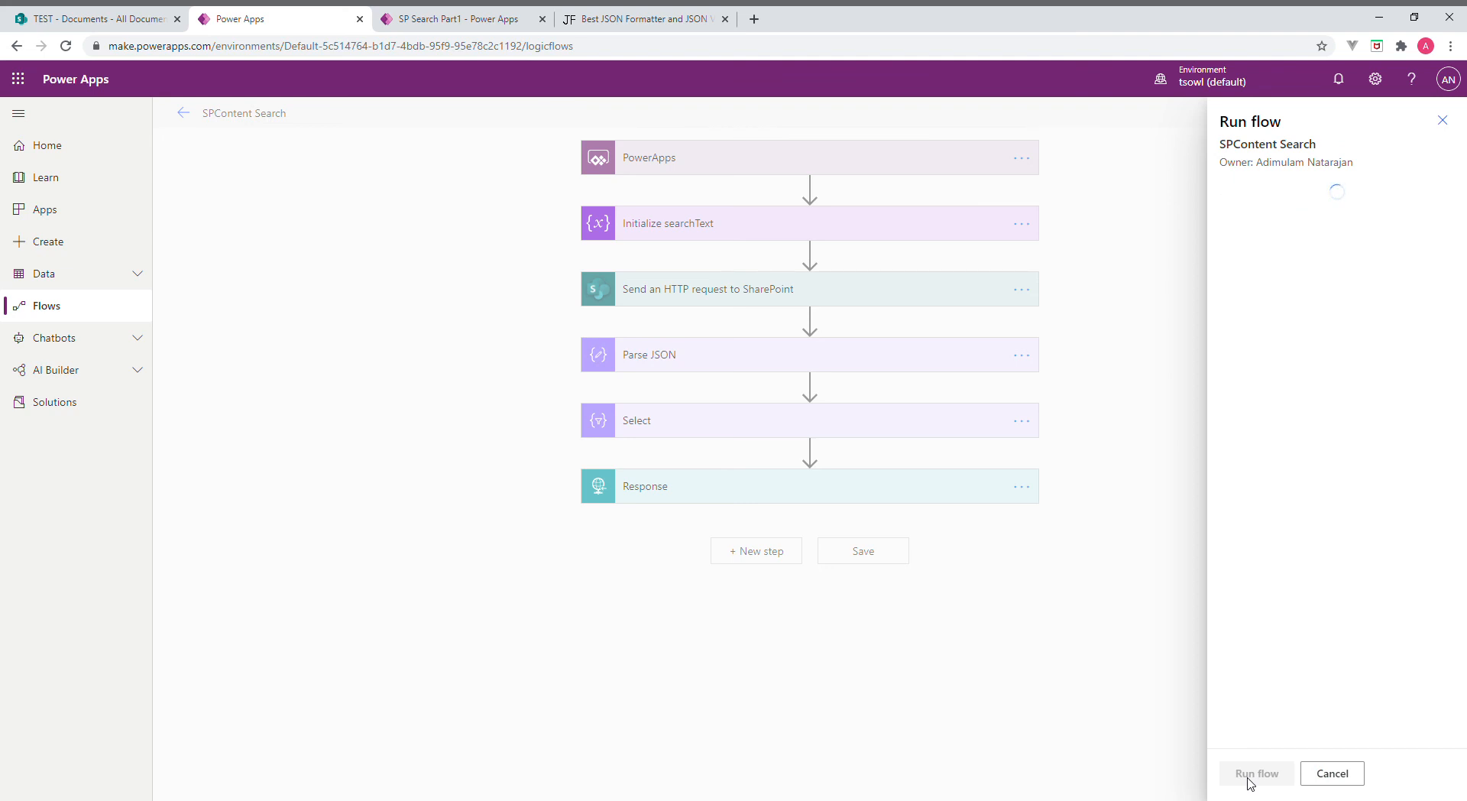
click(1250, 773)
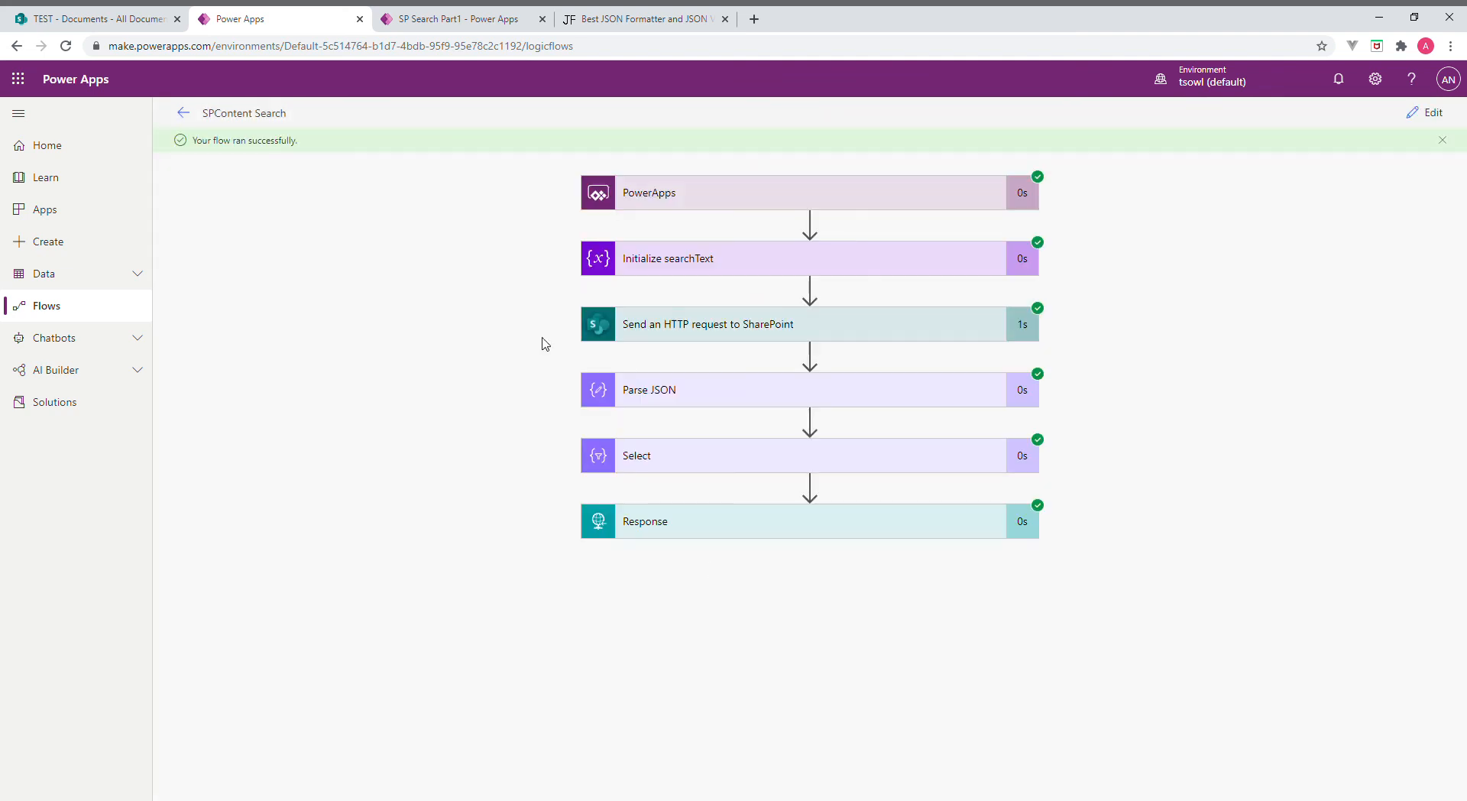
Examine the ID, Title and Path entries in the Response action's output body, collapse it, and glance at the SP Search Part1 app
click(739, 532)
scroll(742, 537, down, 5)
scroll(743, 539, down, 1)
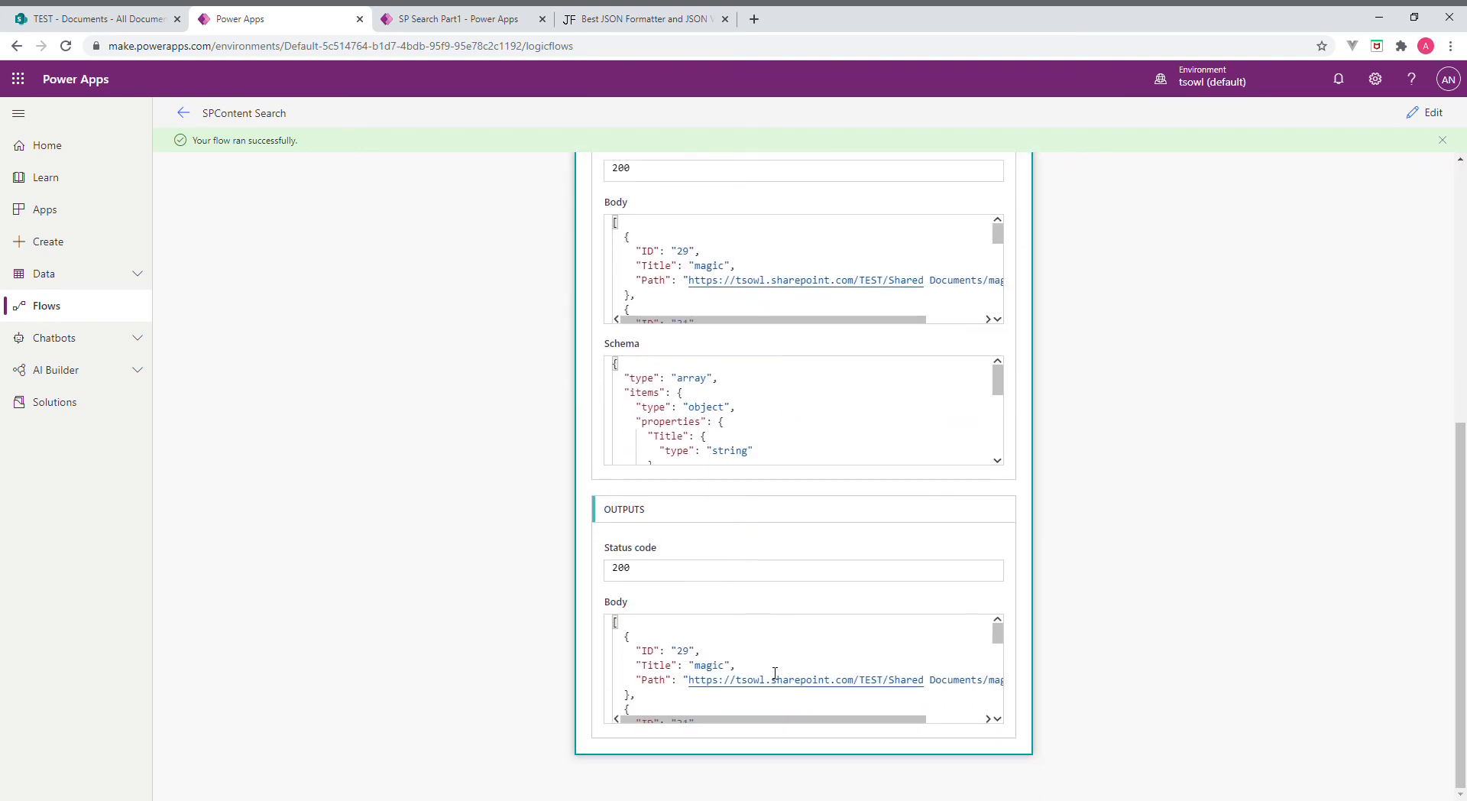
scroll(775, 672, down, 5)
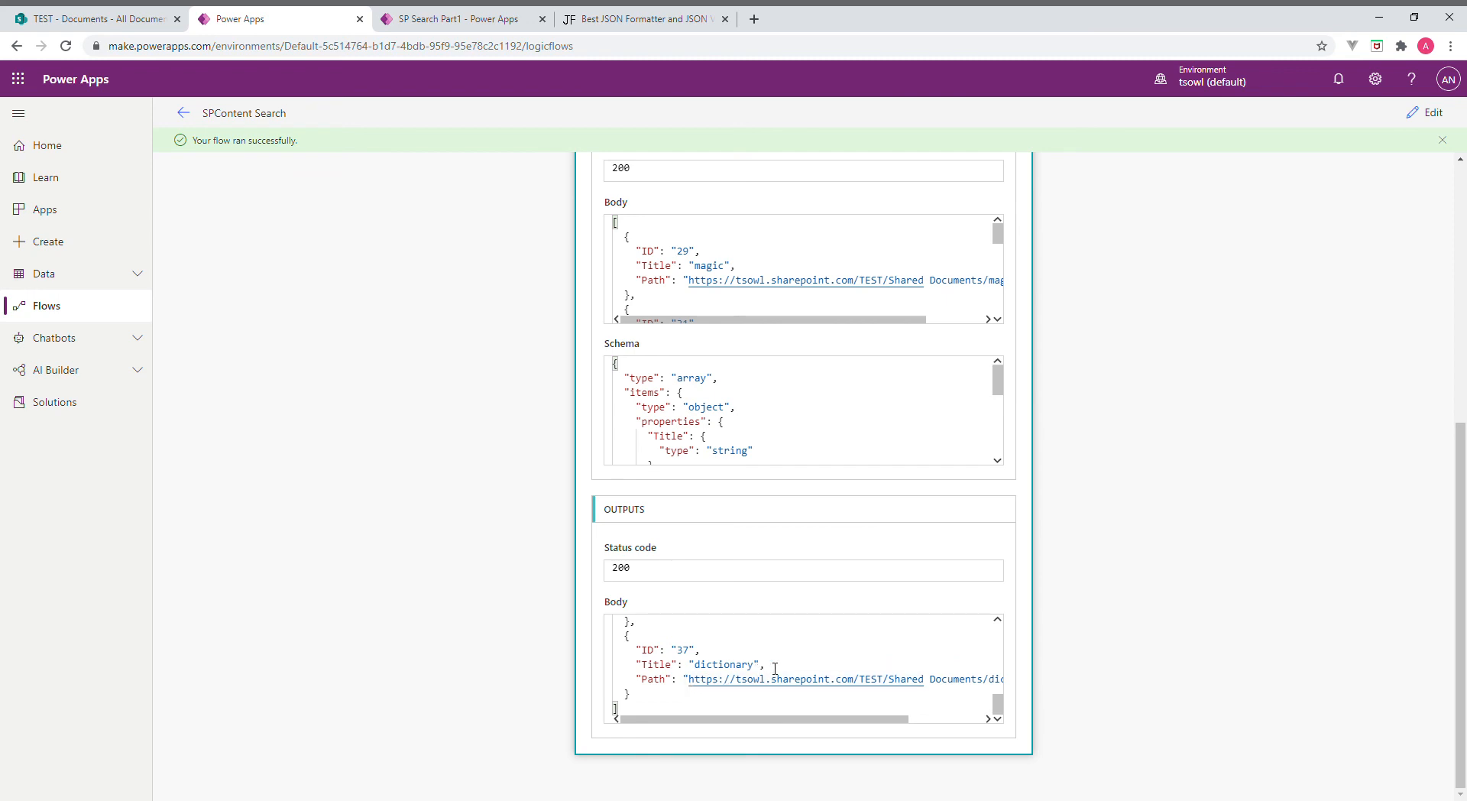
scroll(774, 669, up, 3)
scroll(709, 655, up, 5)
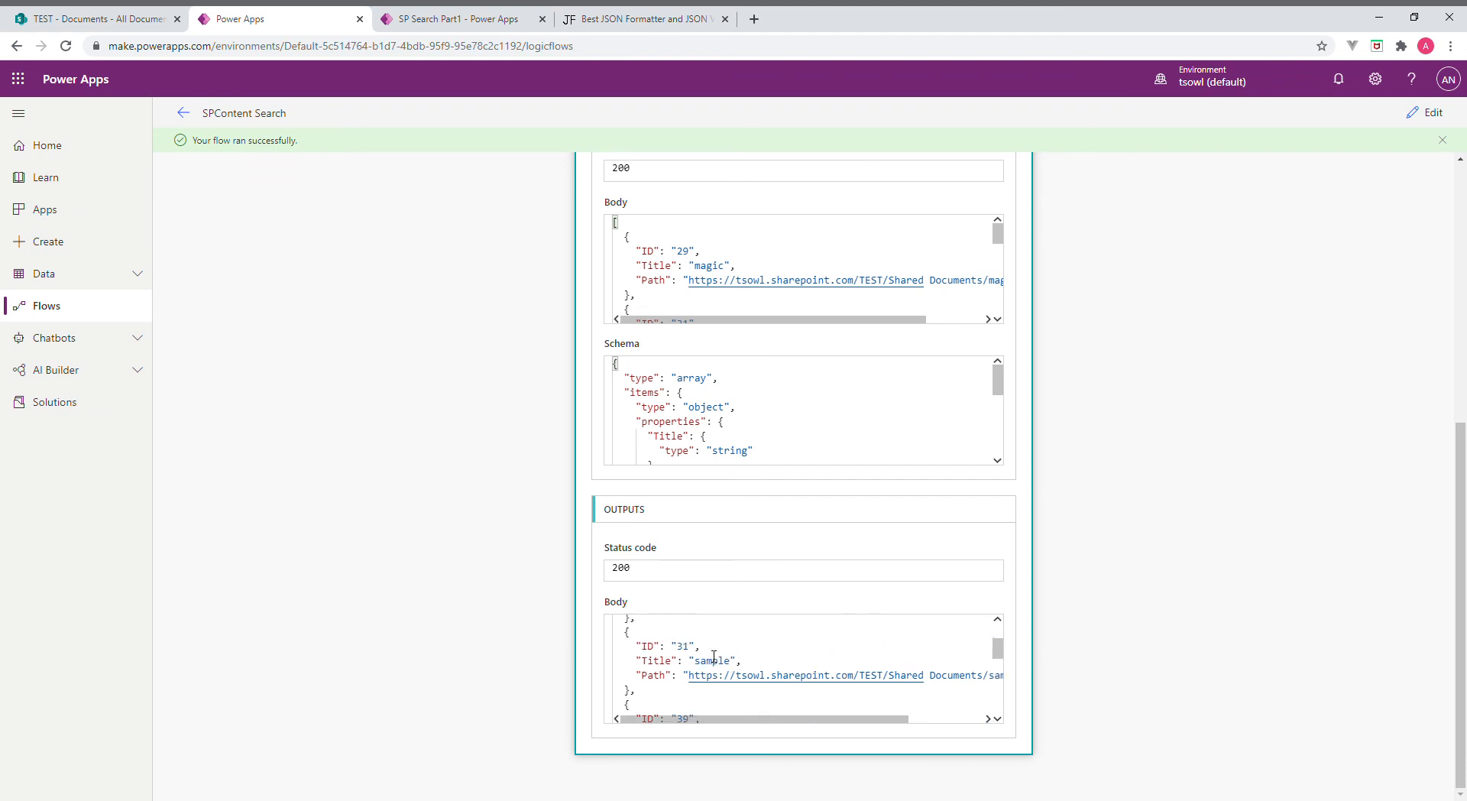
scroll(760, 737, down, 2)
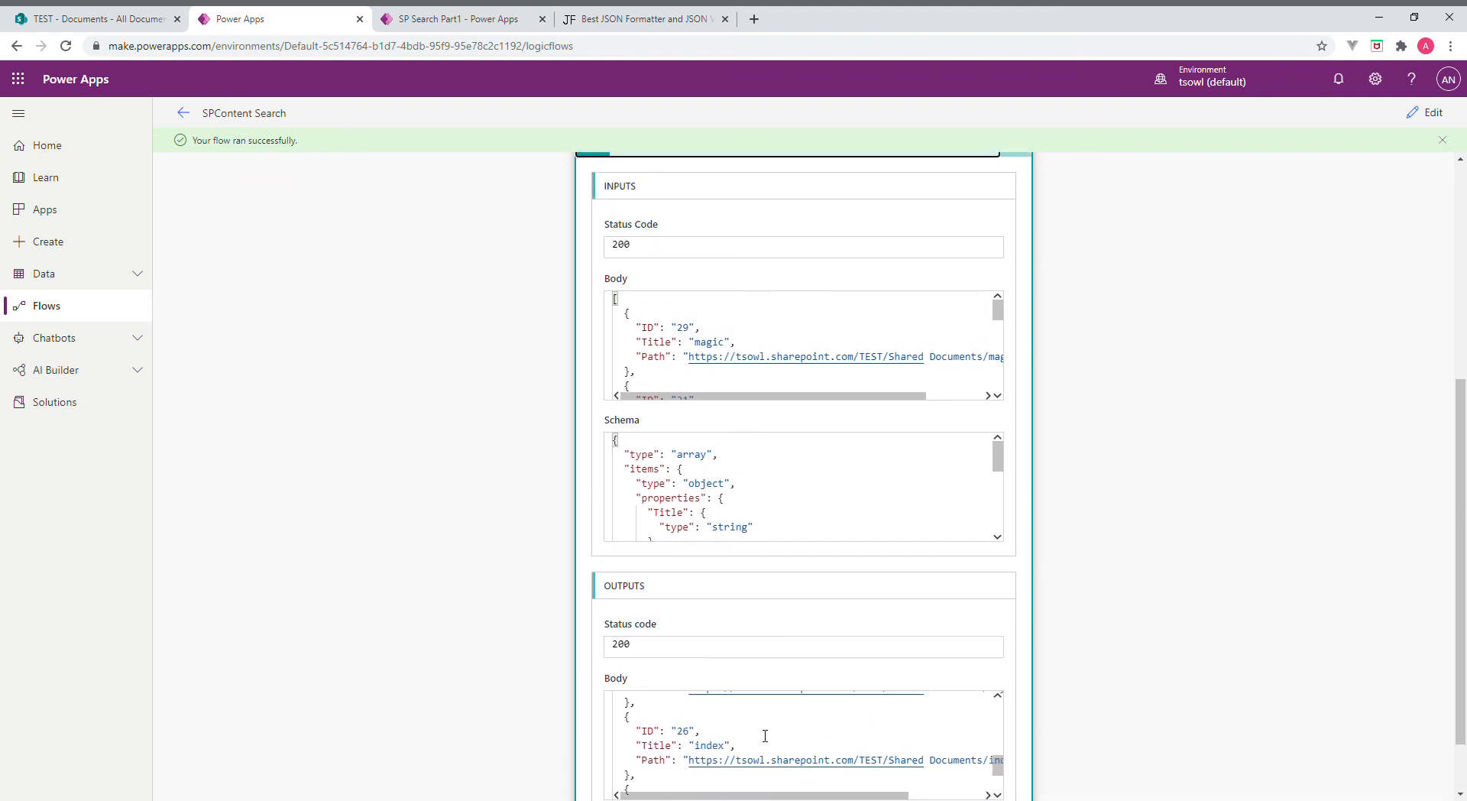
scroll(765, 735, down, 5)
scroll(754, 703, up, 3)
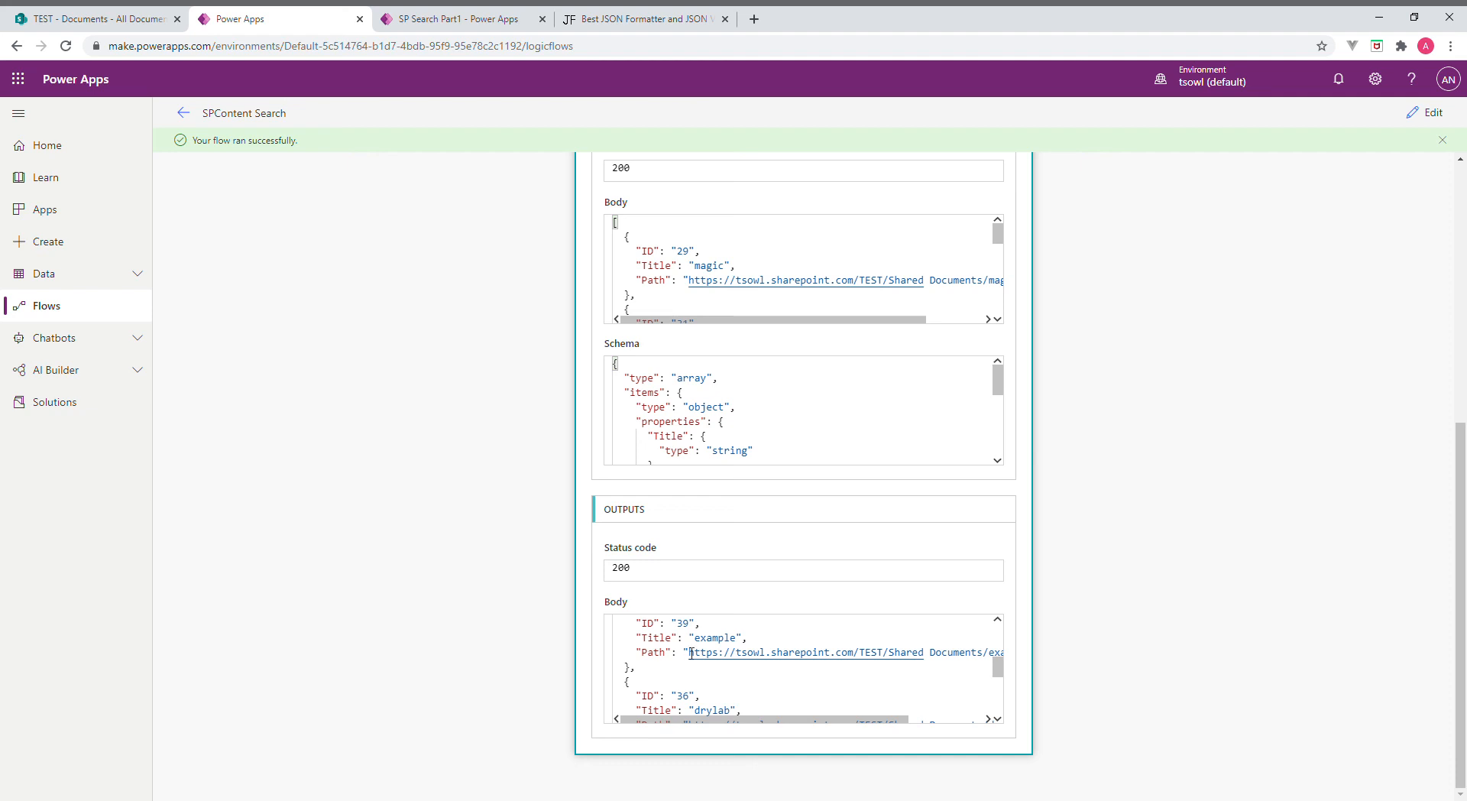
scroll(772, 701, down, 3)
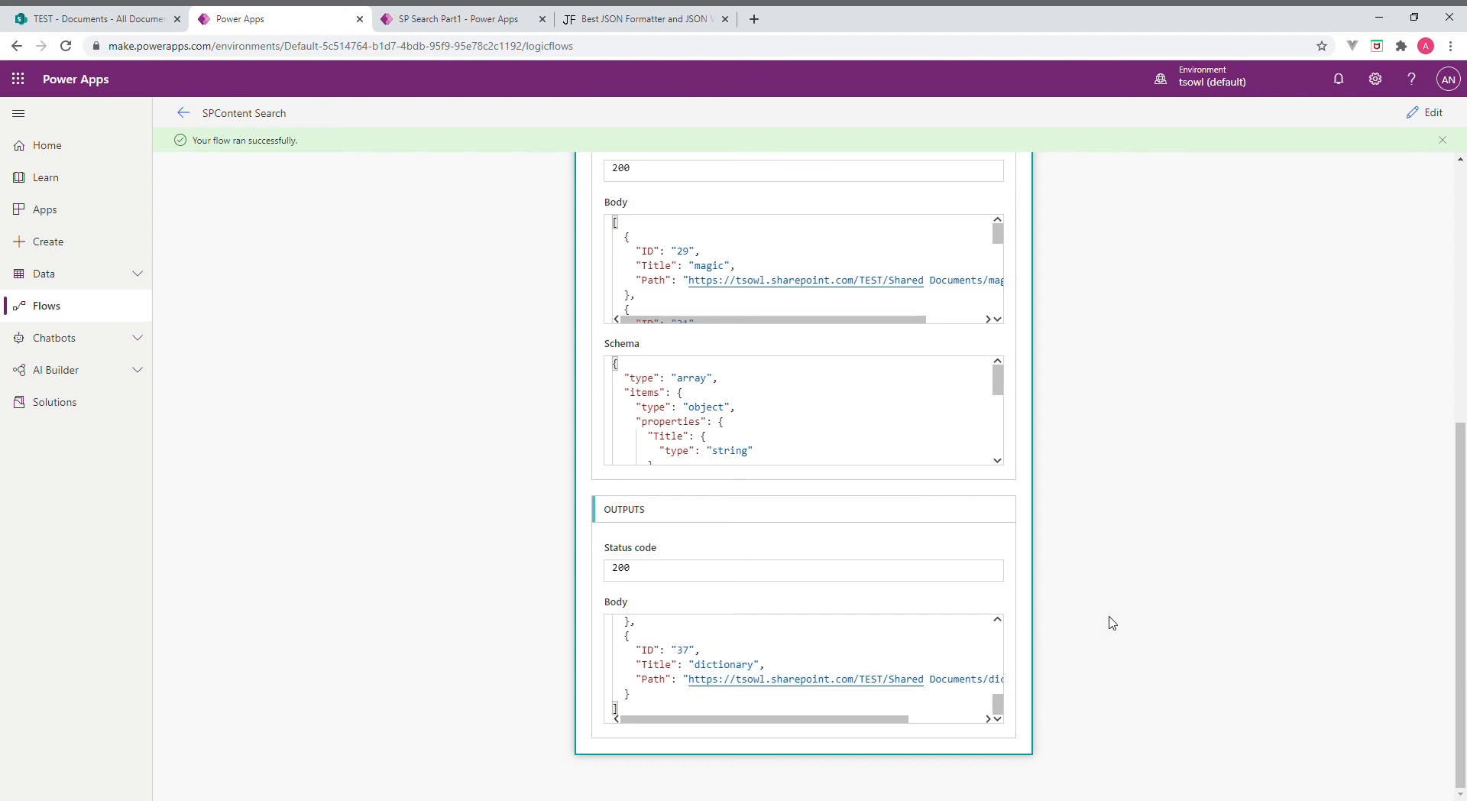
scroll(1109, 621, up, 4)
scroll(1109, 621, up, 2)
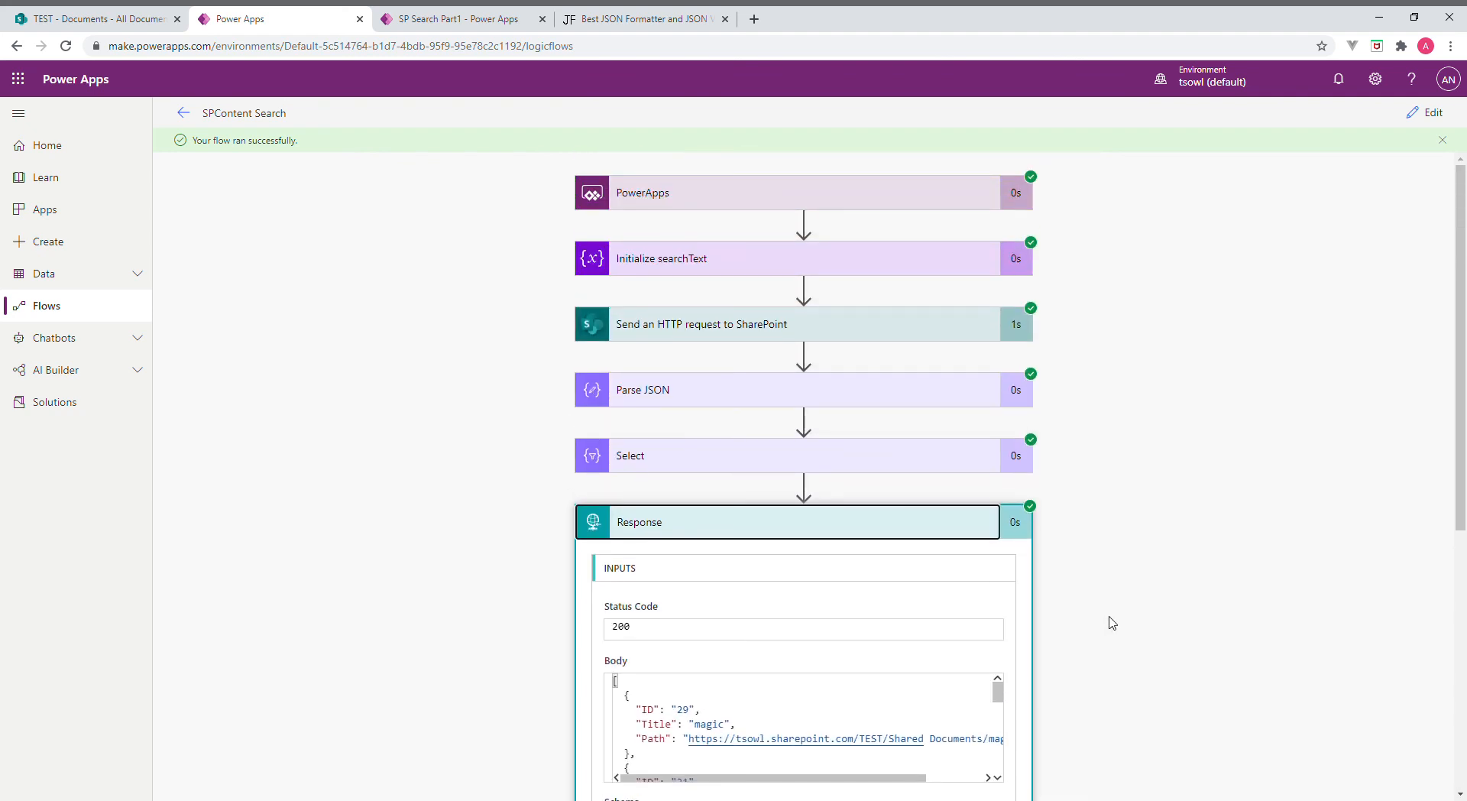
click(843, 527)
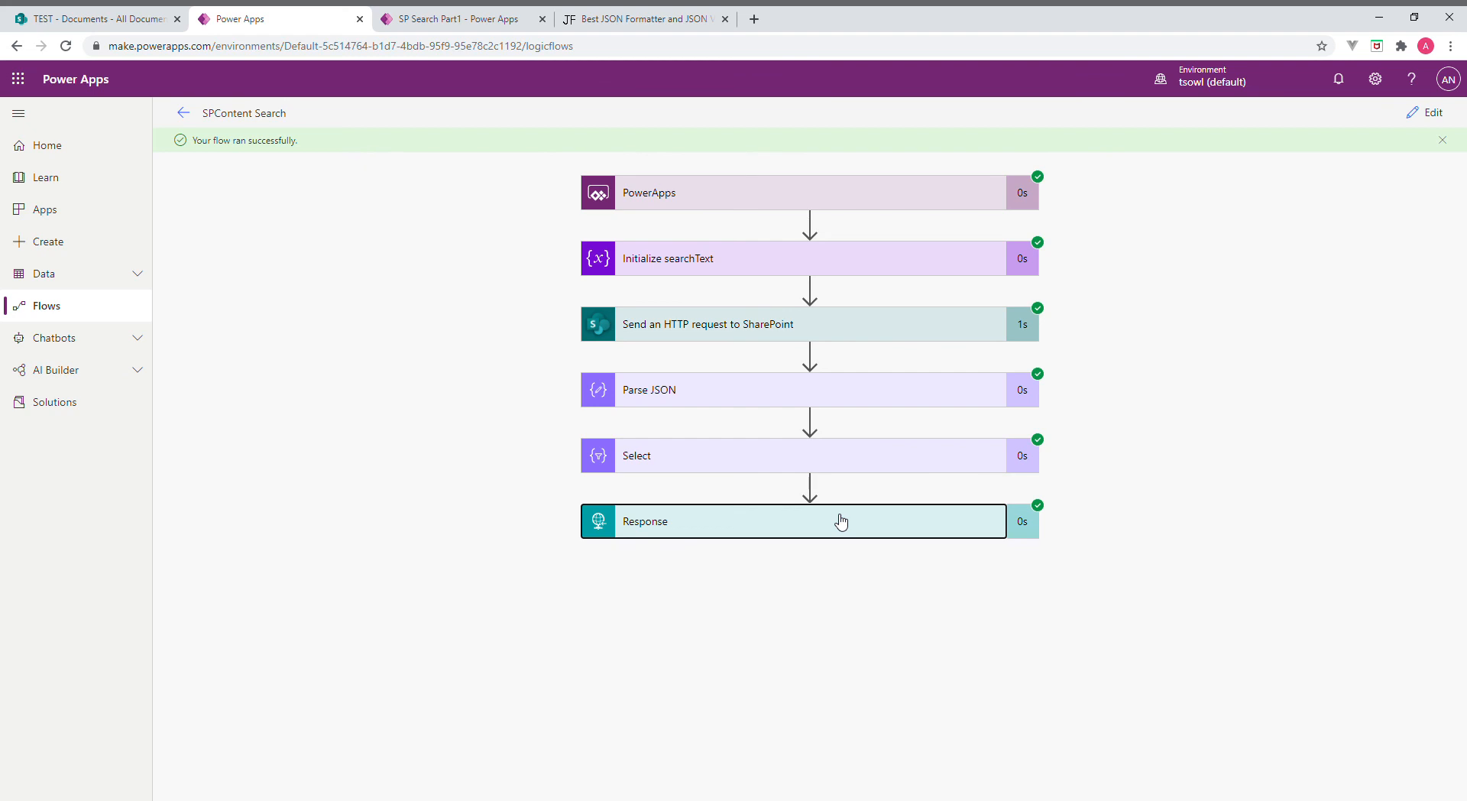
click(484, 22)
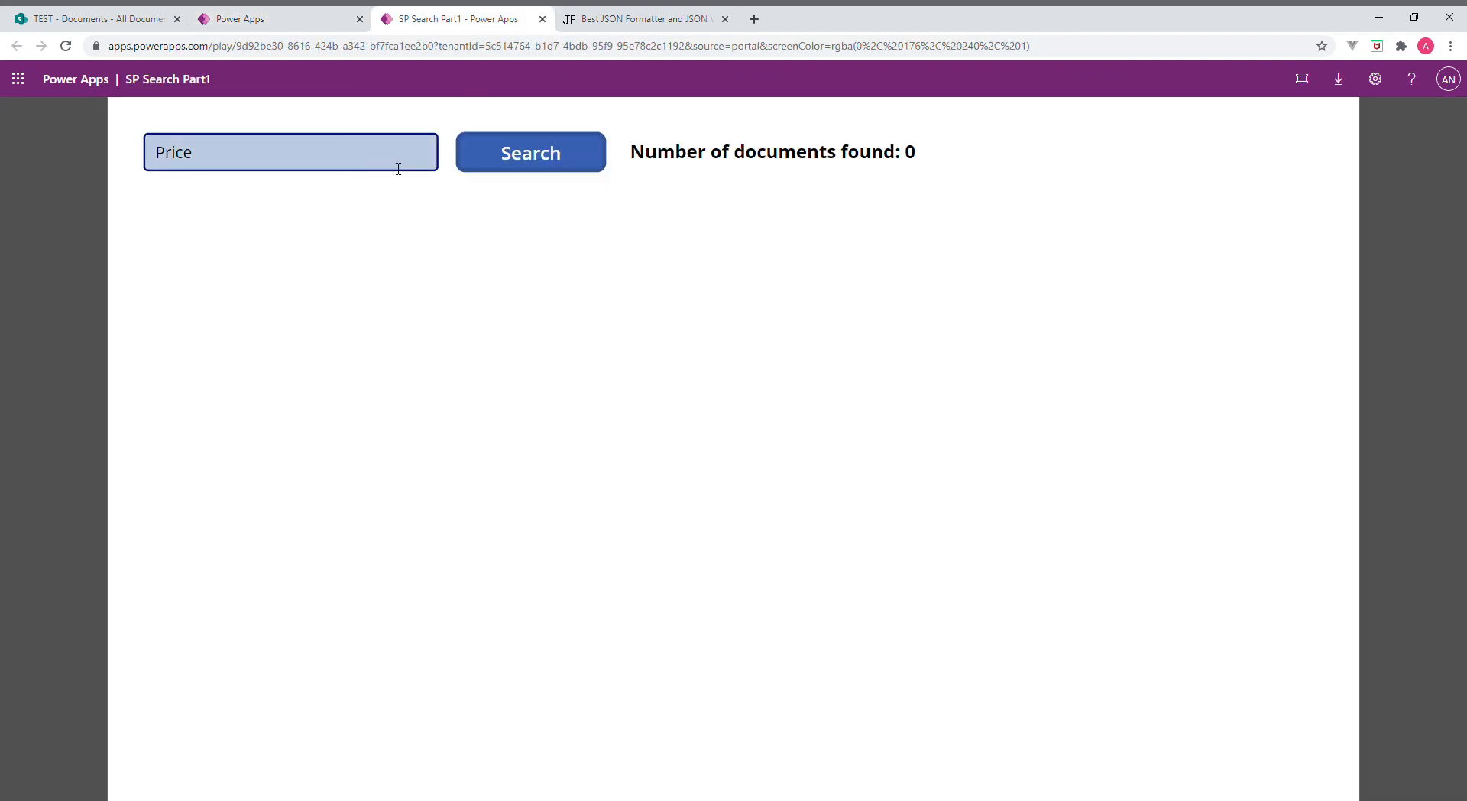
click(260, 21)
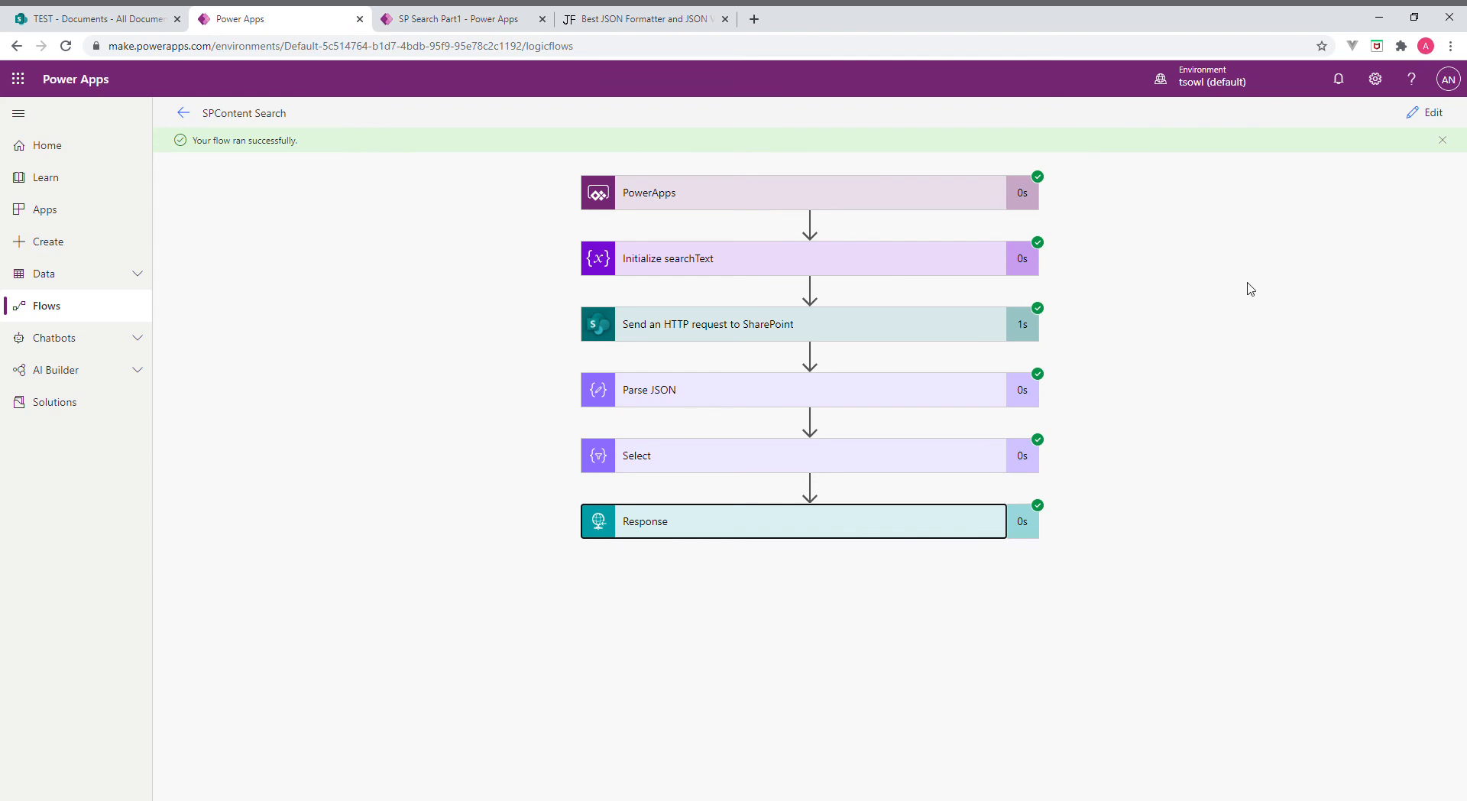